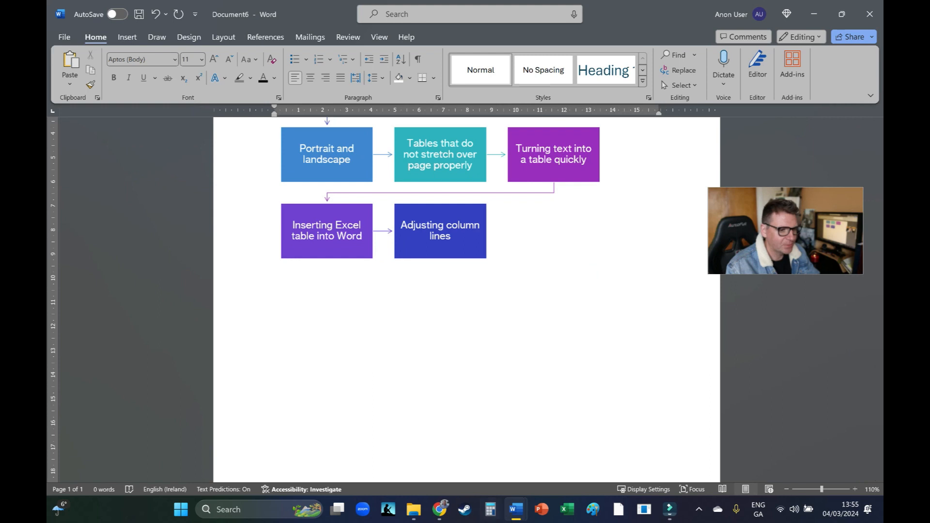
- Switch to the ChatGPT conversation in Chrome and send the prompt "give me an evidence table please"
mouse_move(440, 509)
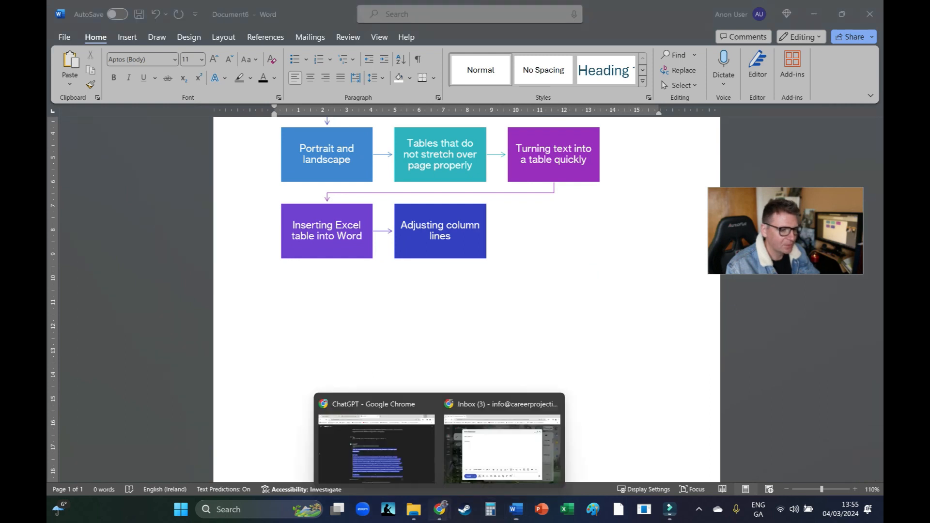
left_click(375, 443)
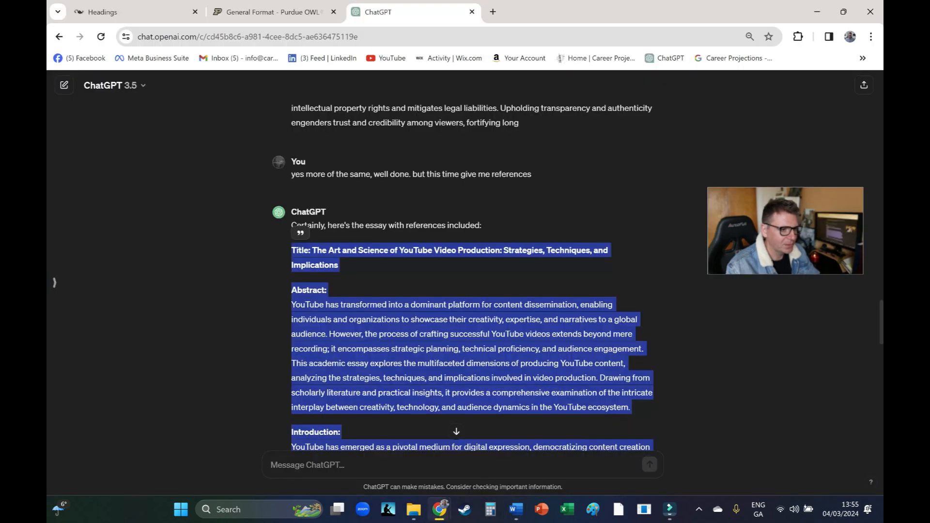
scroll(472, 276, "down", 20)
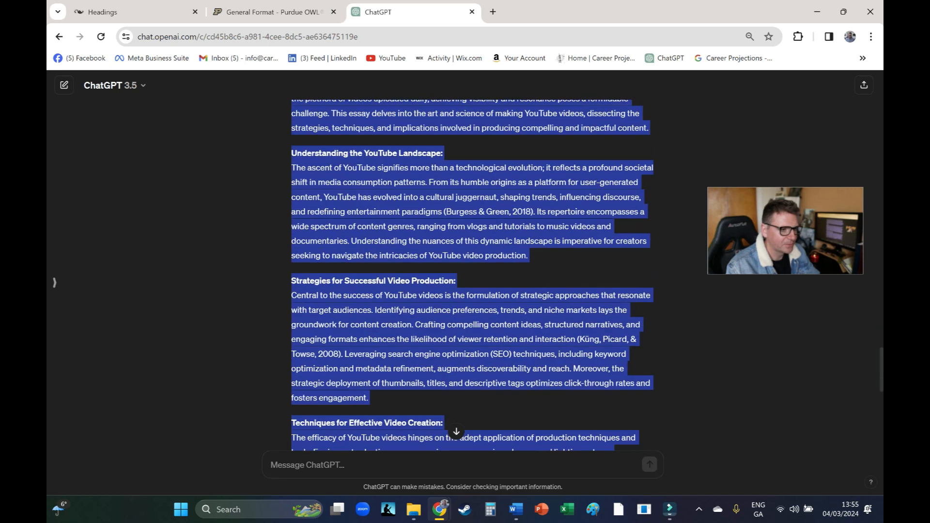
left_click(310, 465)
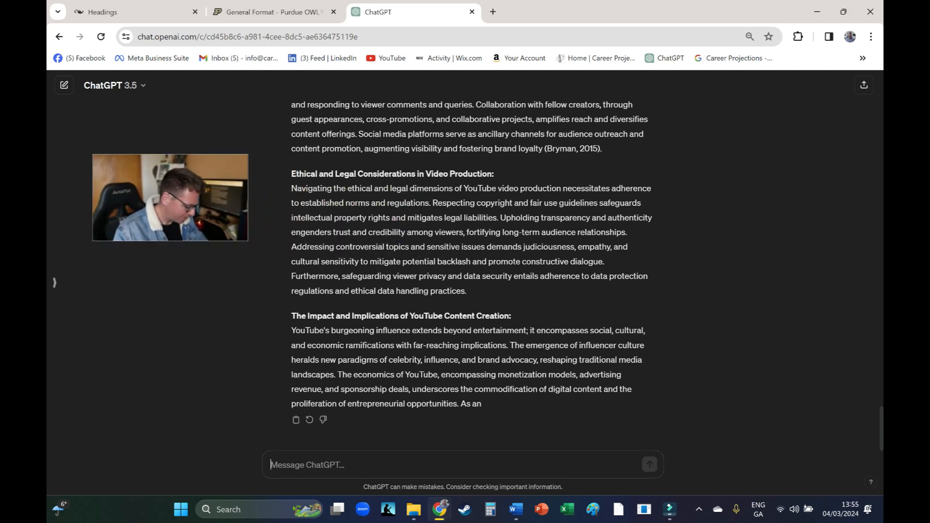
type("give me an evidence tabl")
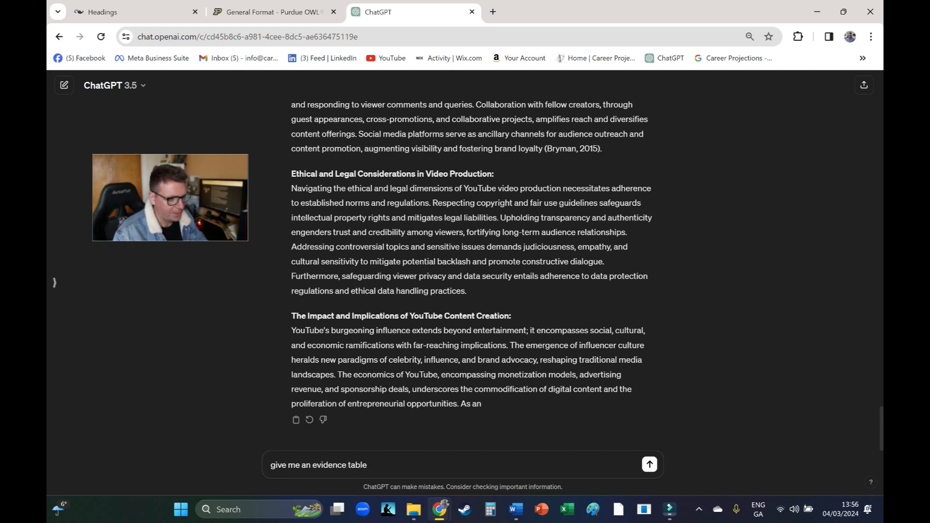
type("eas")
key("Return")
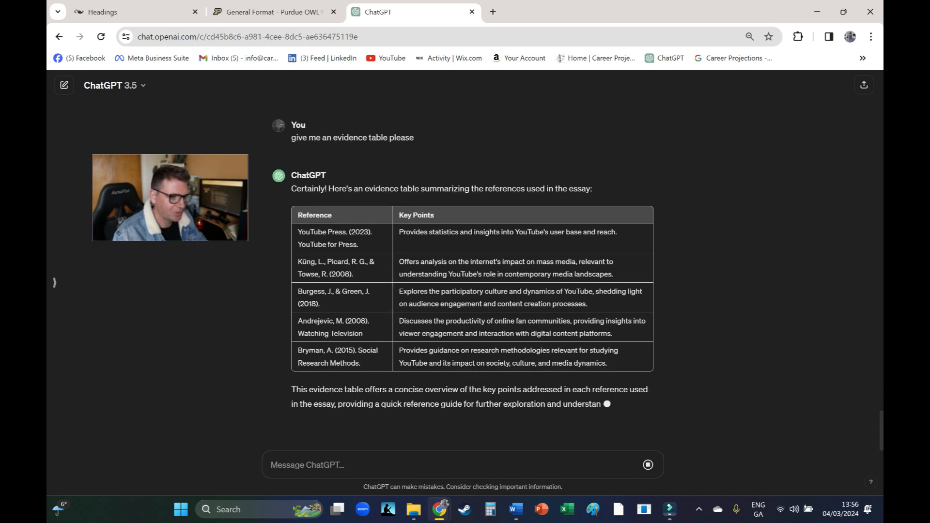
- Copy the whole evidence table reply and paste it into Document6 in Word, after the flowchart
left_click_drag(291, 174, 380, 405)
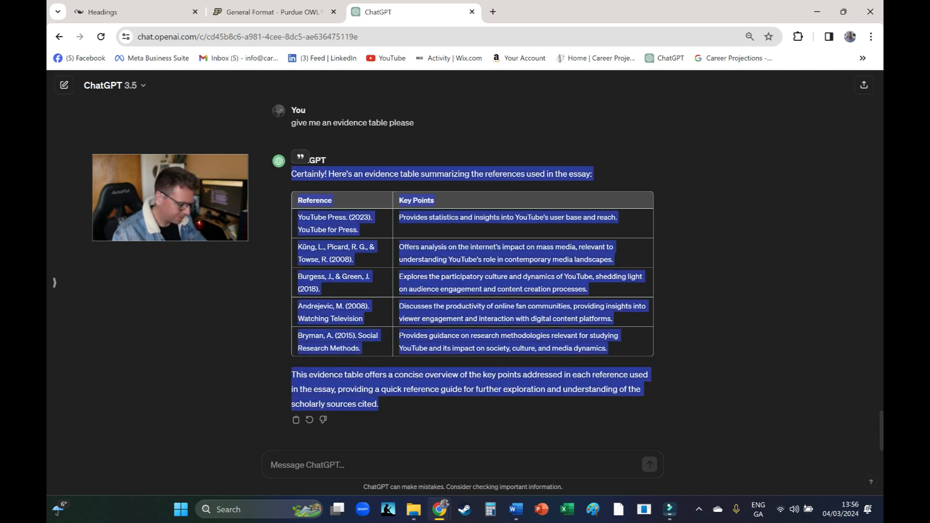
left_click(516, 509)
left_click(767, 449)
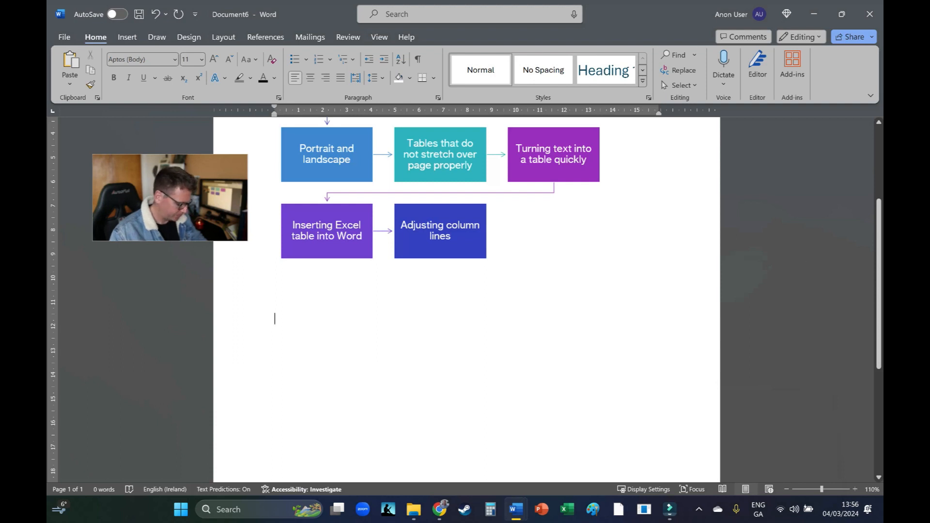
key("ctrl+v")
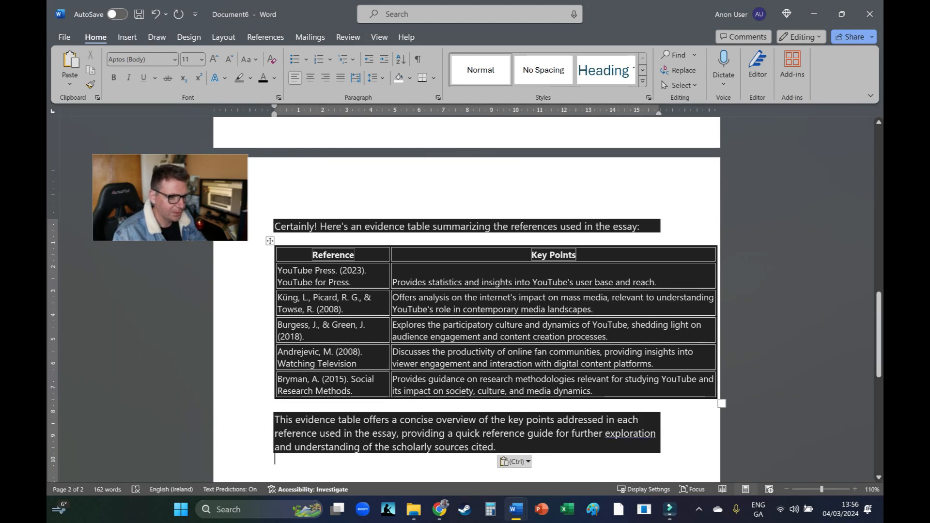
- Select the whole document and try clearing all formatting and removing the shading from the pasted content
key("ctrl+a")
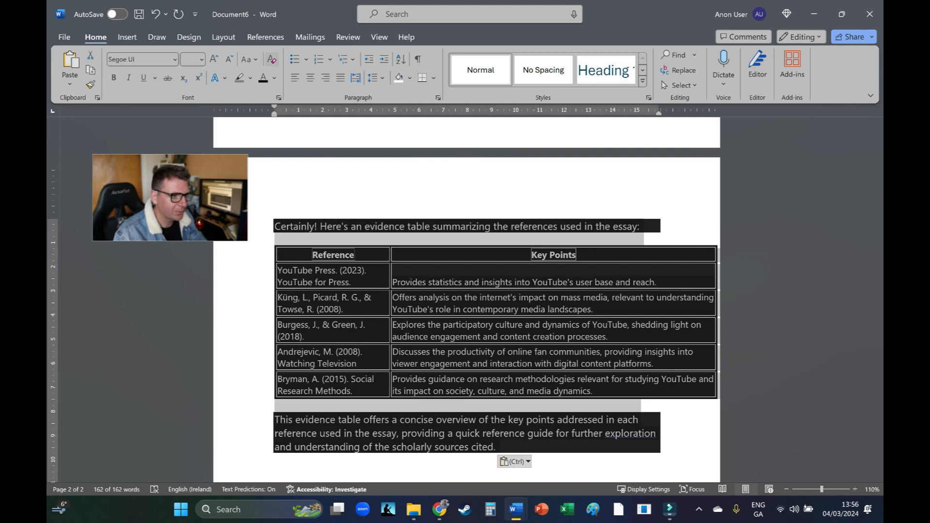
left_click(272, 59)
left_click(399, 78)
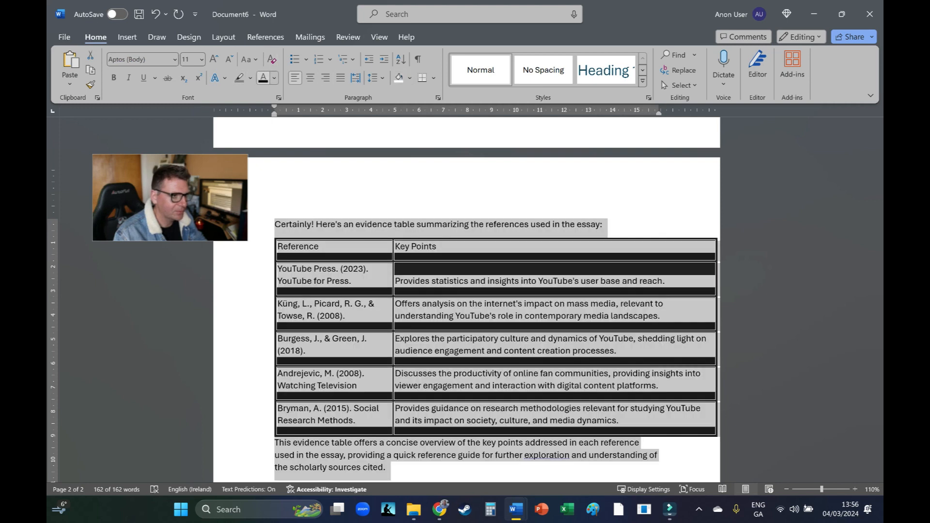
left_click(321, 246)
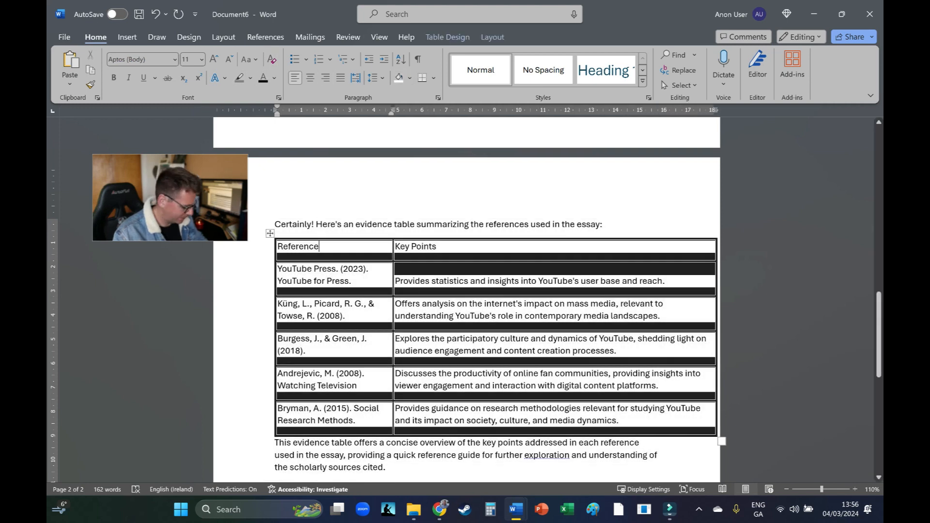
key("ctrl+z")
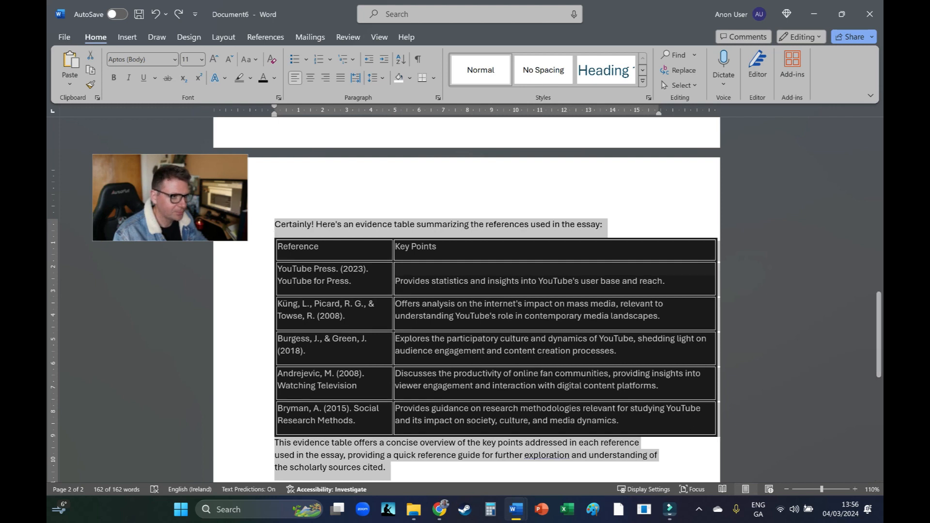
left_click(398, 78)
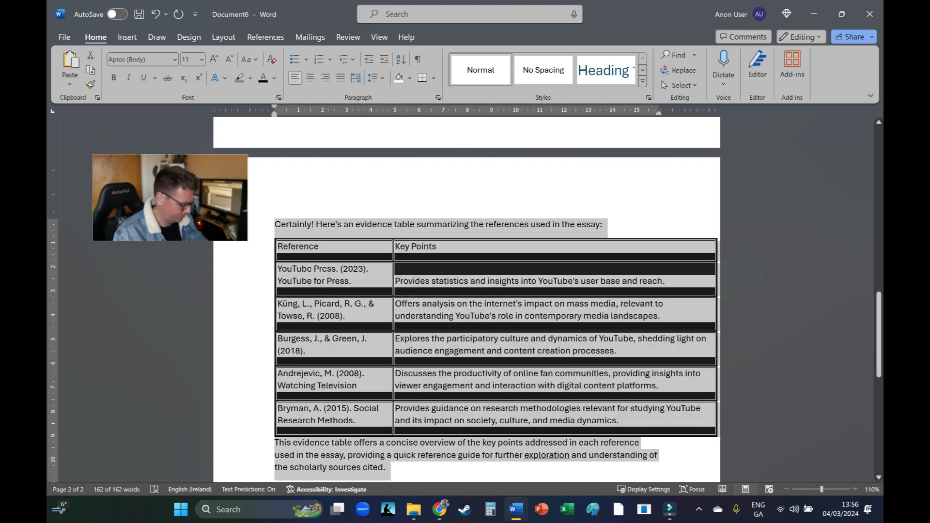
key("ctrl+z")
- Remove the dark shading from the pasted text and table and make the font black, keeping the original formatting
left_click(399, 77)
left_click(263, 78)
left_click(547, 448)
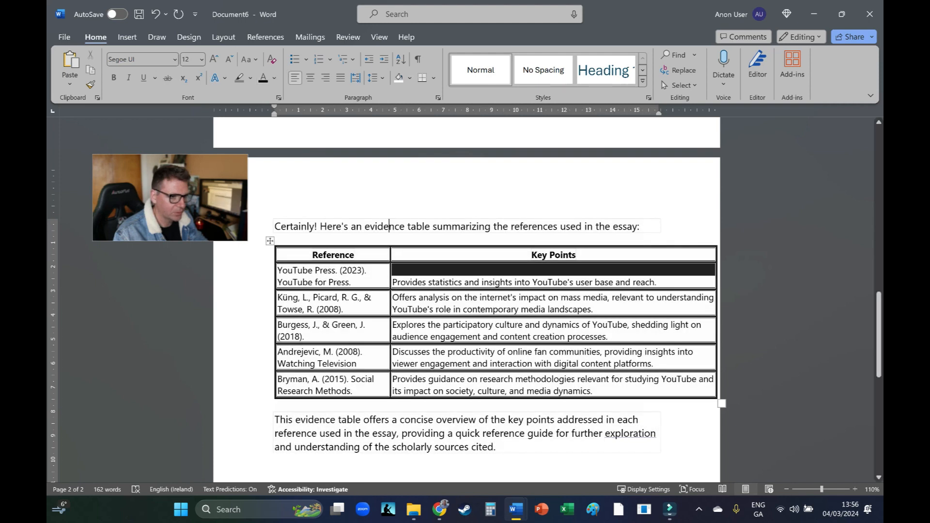
left_click_drag(194, 205, 196, 208)
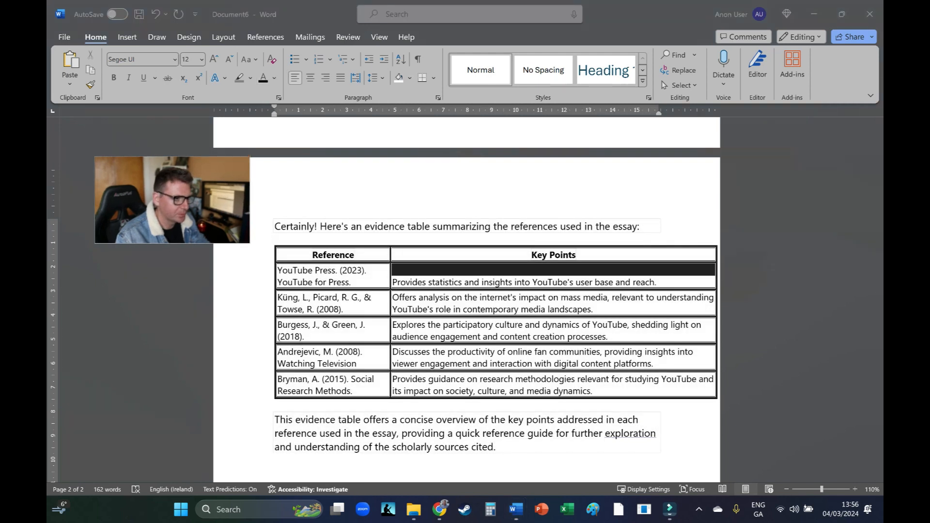
left_click_drag(250, 157, 193, 188)
left_click_drag(144, 215, 114, 159)
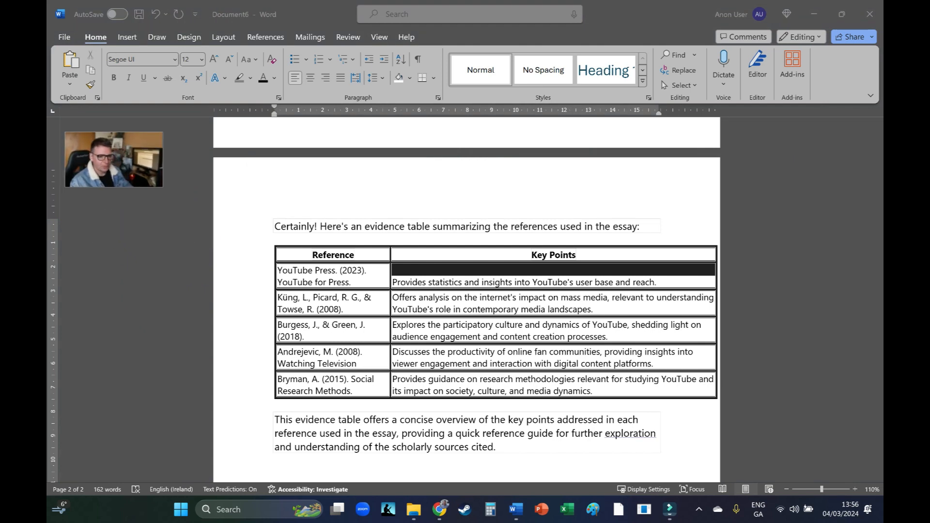
- Fit the evidence table within the page margins using AutoFit to Window
left_click(390, 224)
scroll(389, 225, "down", 3)
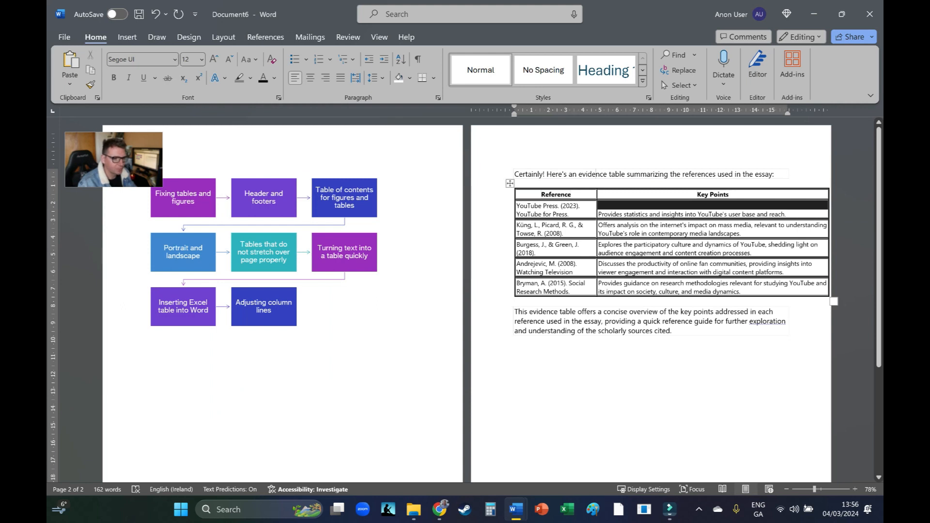
left_click_drag(114, 159, 194, 381)
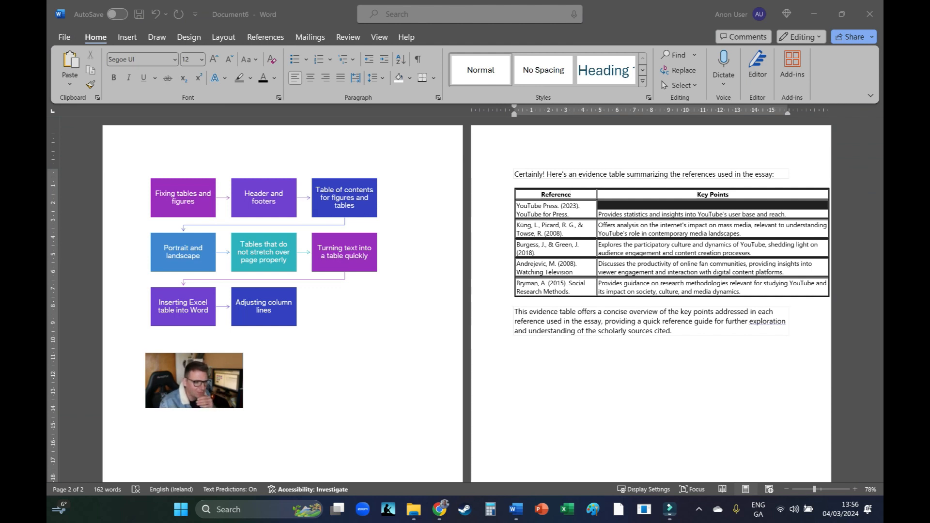
left_click(566, 331)
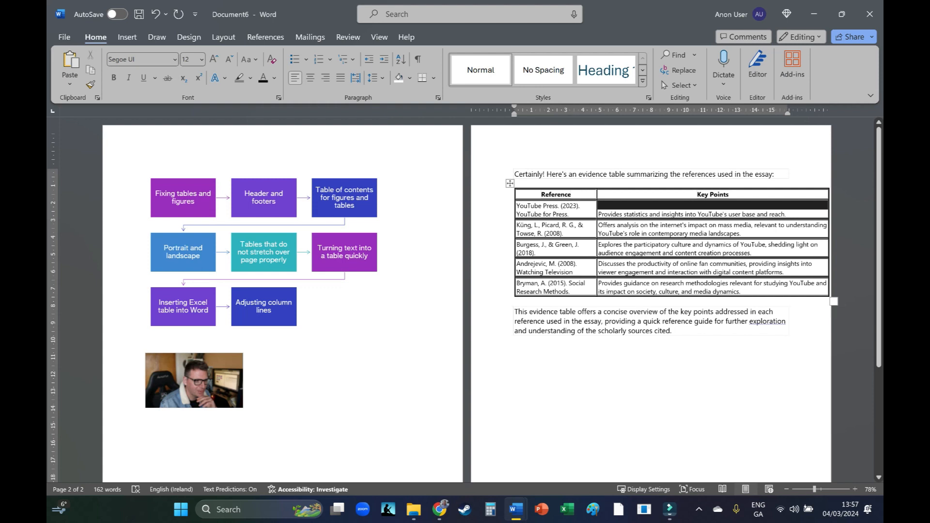
left_click(509, 183)
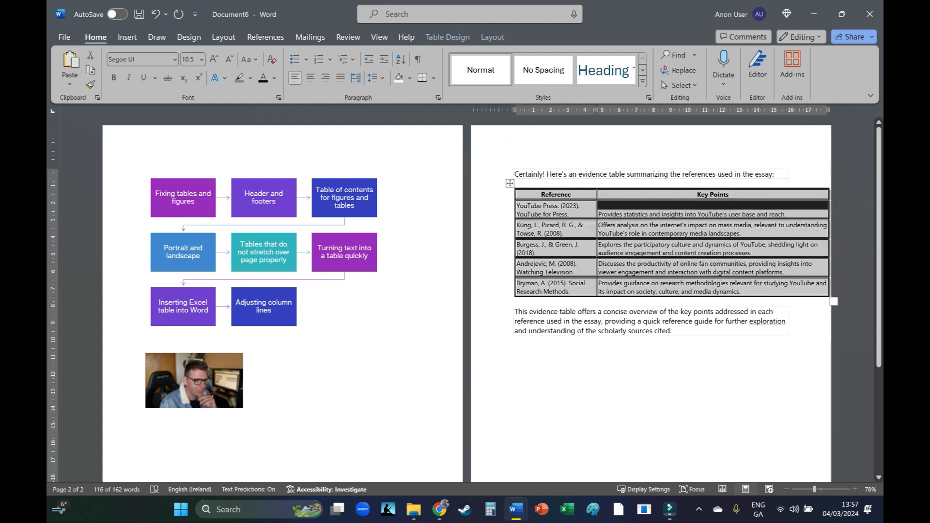
right_click(562, 209)
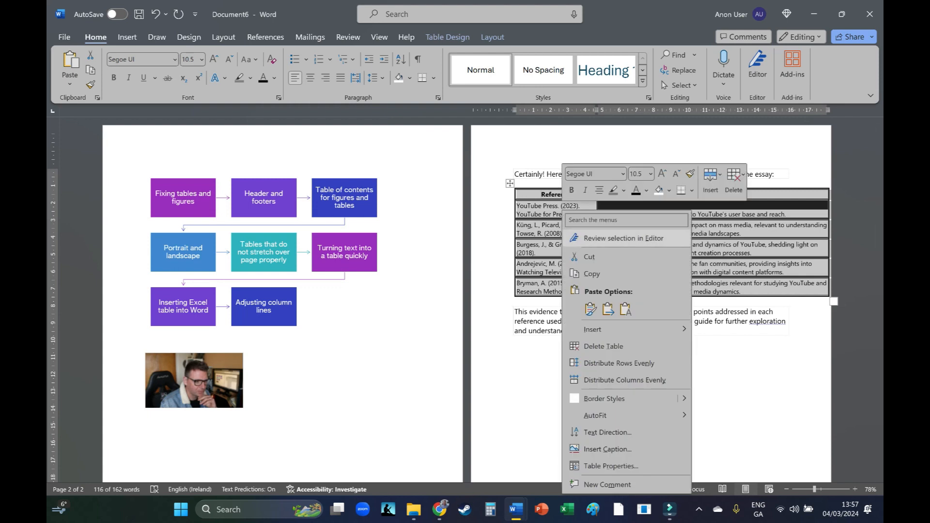
mouse_move(611, 415)
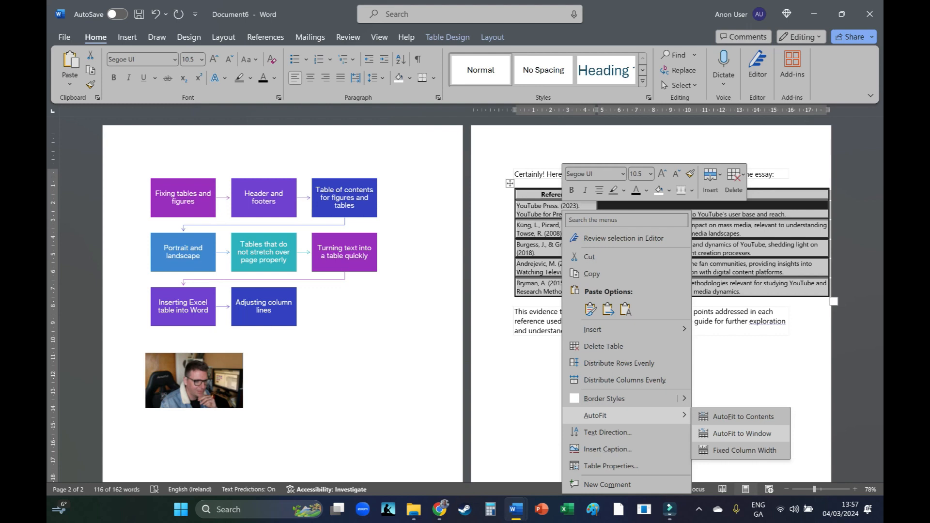
left_click(742, 433)
left_click(515, 356)
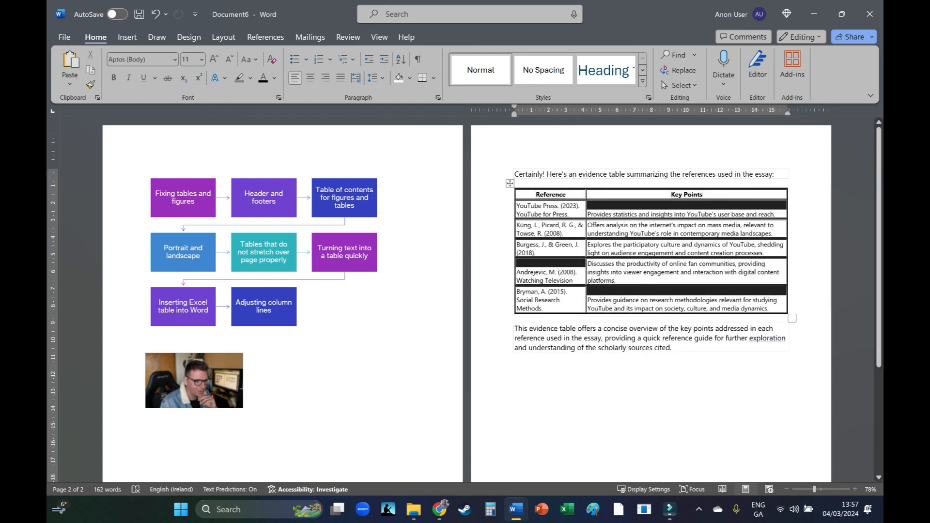
- Shrink the whole evidence table to about 13 cm wide from its corner
left_click(509, 183)
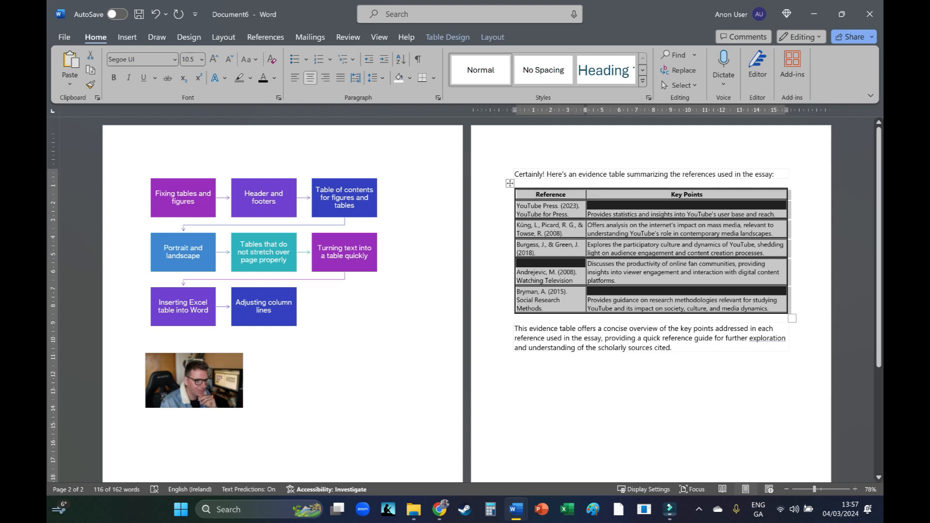
left_click_drag(792, 319, 750, 313)
left_click(657, 373)
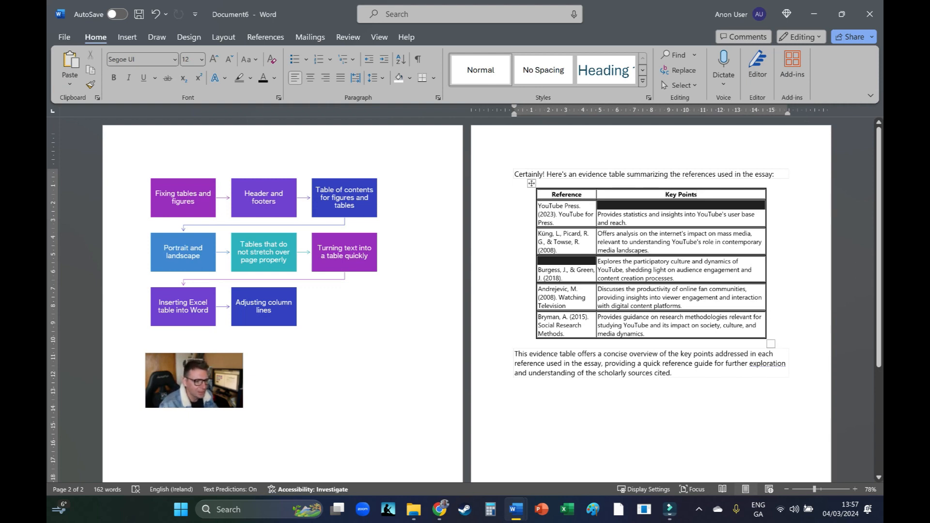
- Extend the table's left border outward to about 17 cm overall width and narrow the Reference column to about 2 cm
left_click(559, 205)
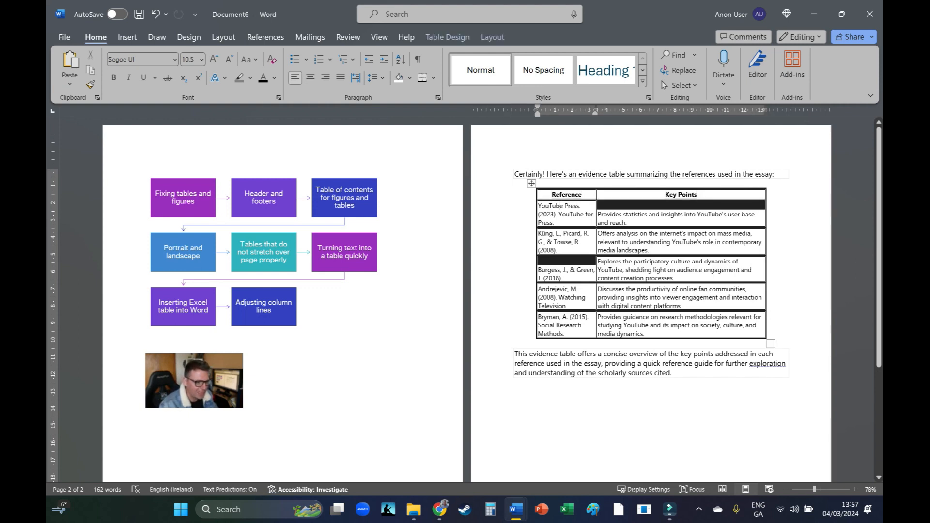
left_click_drag(537, 215, 503, 214)
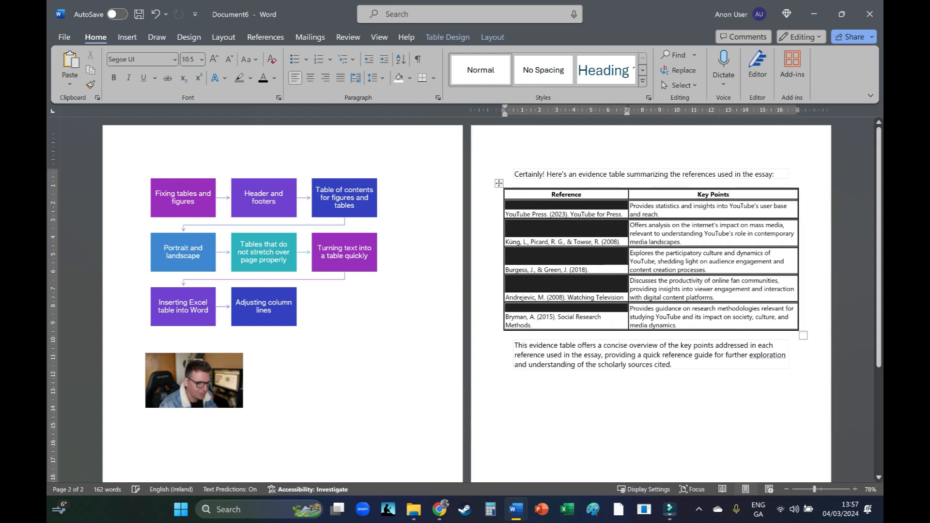
left_click_drag(616, 234, 647, 234)
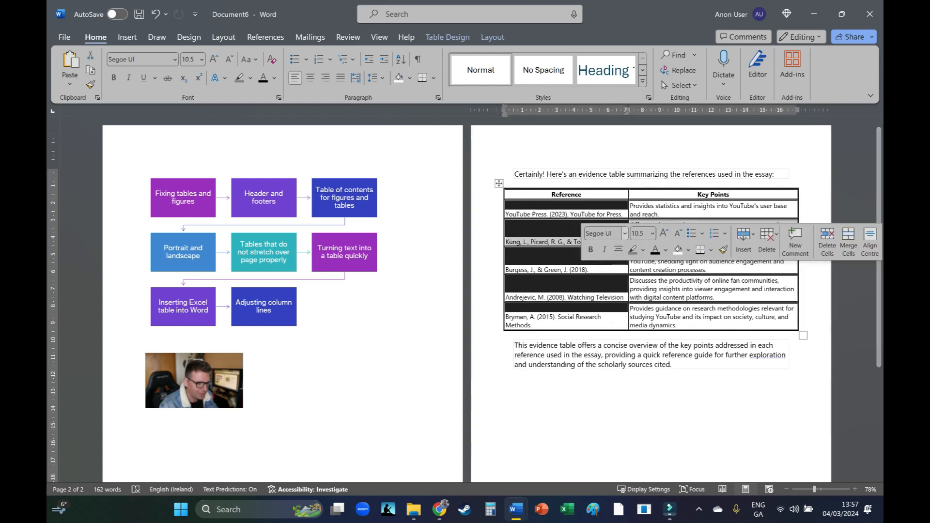
left_click_drag(629, 271, 527, 271)
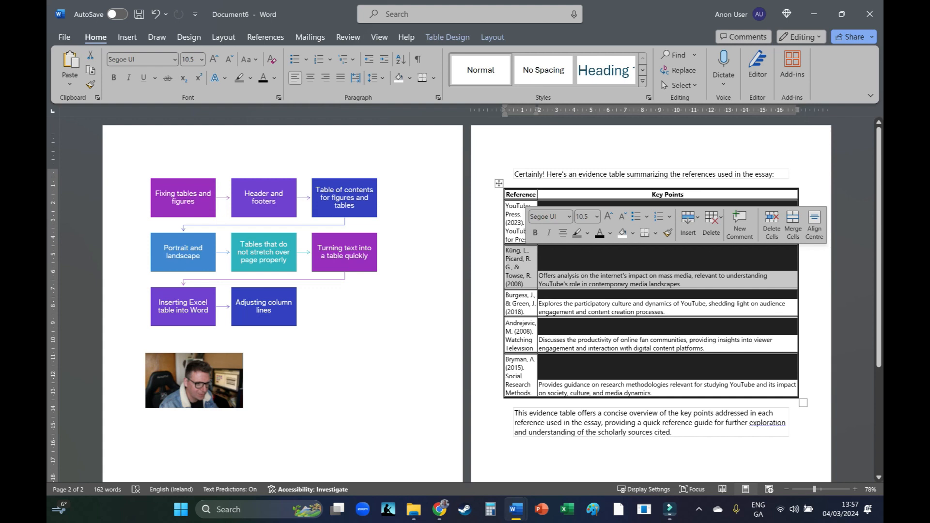
- Shrink the evidence table to about 4.5 cm wide and check how it runs across the pages
key("ctrl+z")
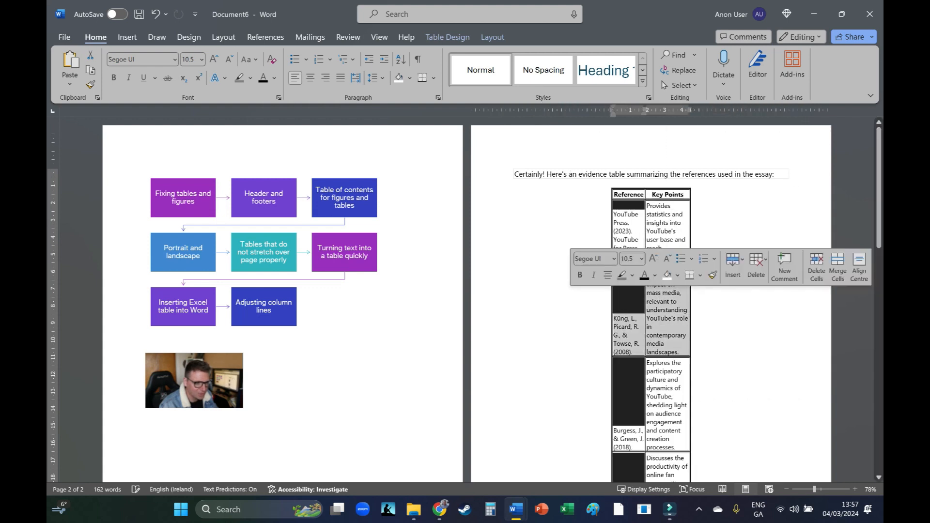
scroll(737, 315, "down", 3)
left_click(736, 315)
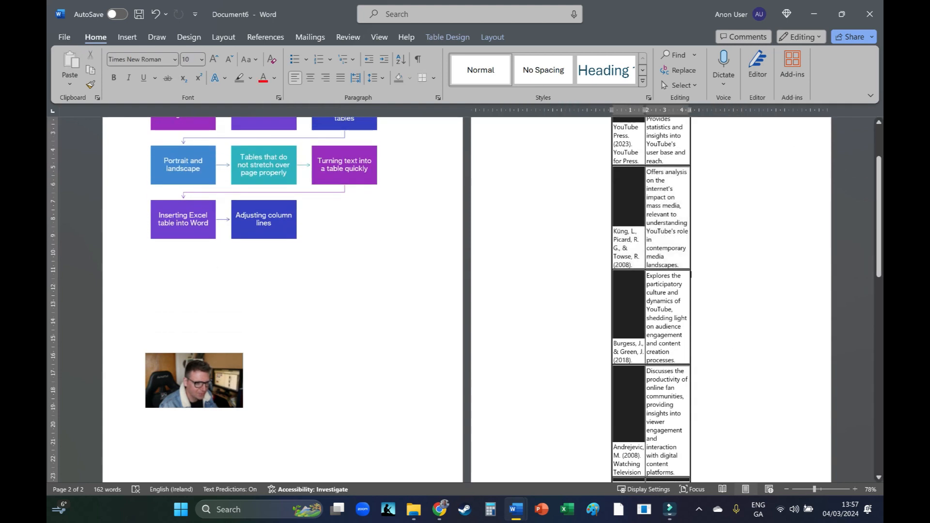
scroll(736, 315, "down", 10)
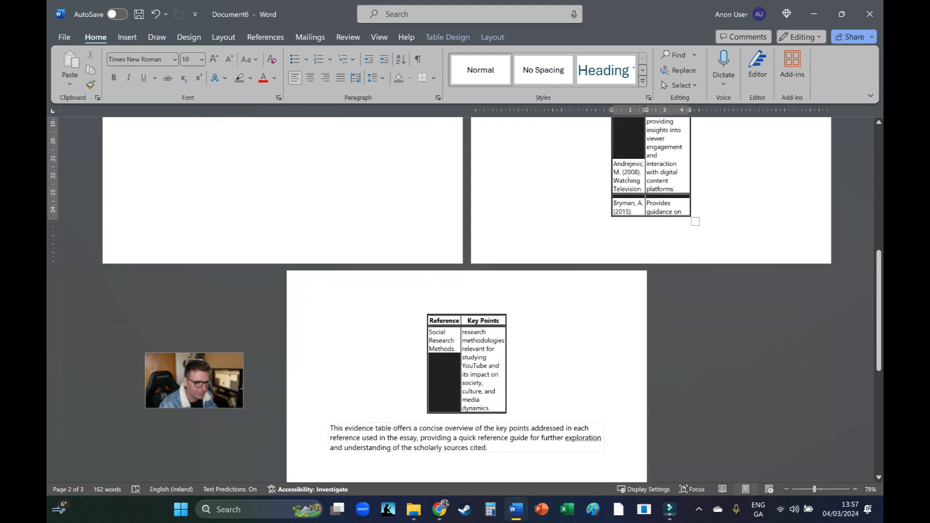
scroll(736, 315, "up", 5)
scroll(467, 299, "up", 7)
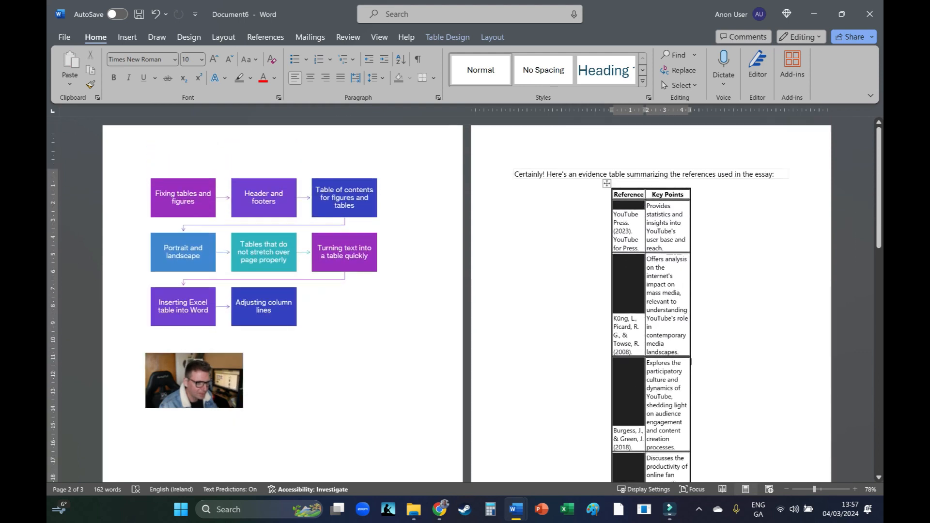
- Fit the narrow evidence table back to the full page width using AutoFit to Window
left_click(606, 184)
right_click(623, 224)
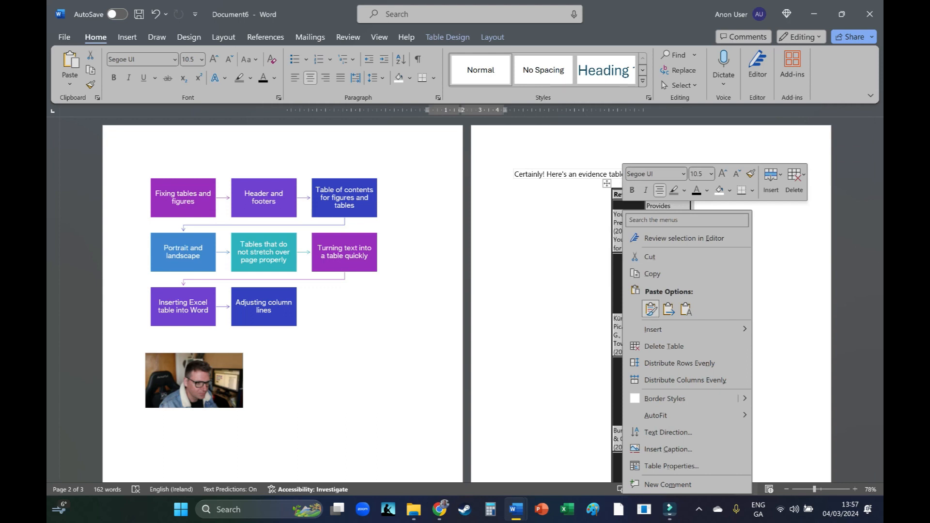
mouse_move(687, 415)
left_click(799, 431)
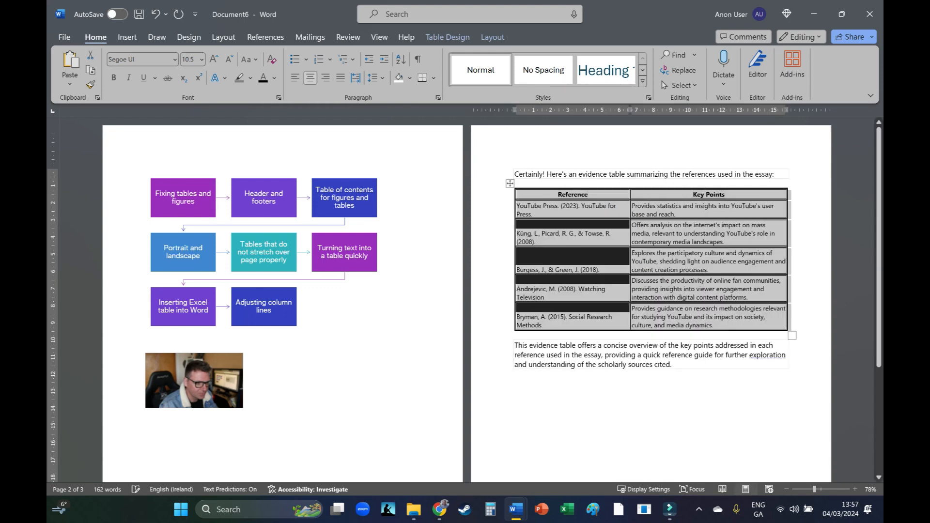
left_click(516, 374)
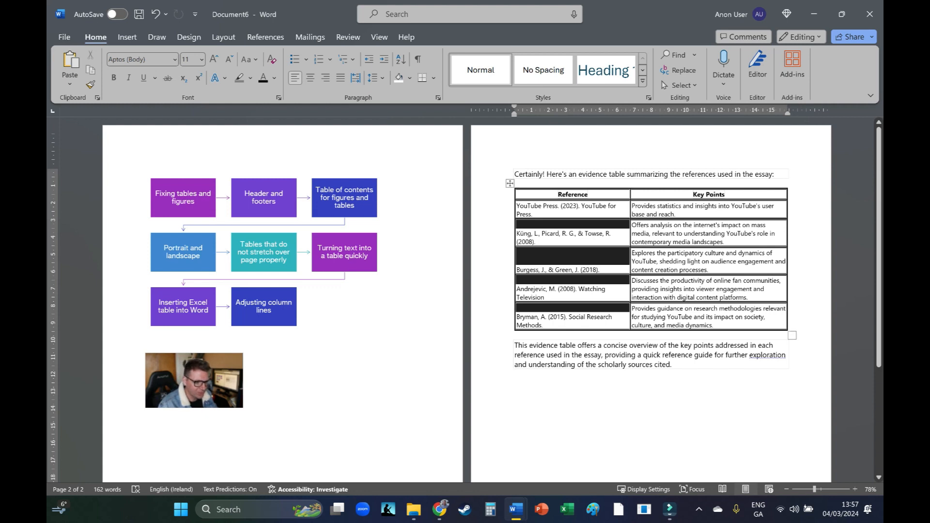
- Duplicate the evidence table's rows directly beneath the original ones, undoing the misplaced paste over the selected table
left_click(507, 189)
left_click(510, 184)
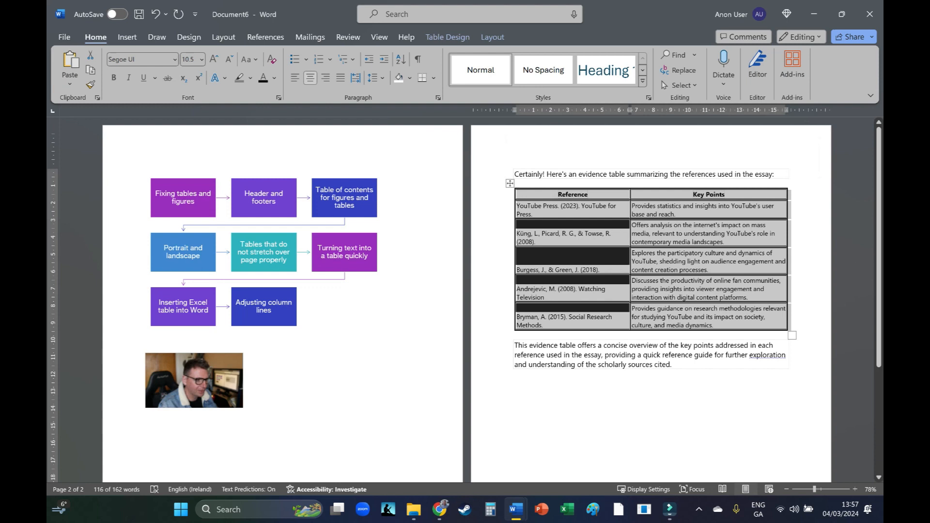
left_click(652, 225)
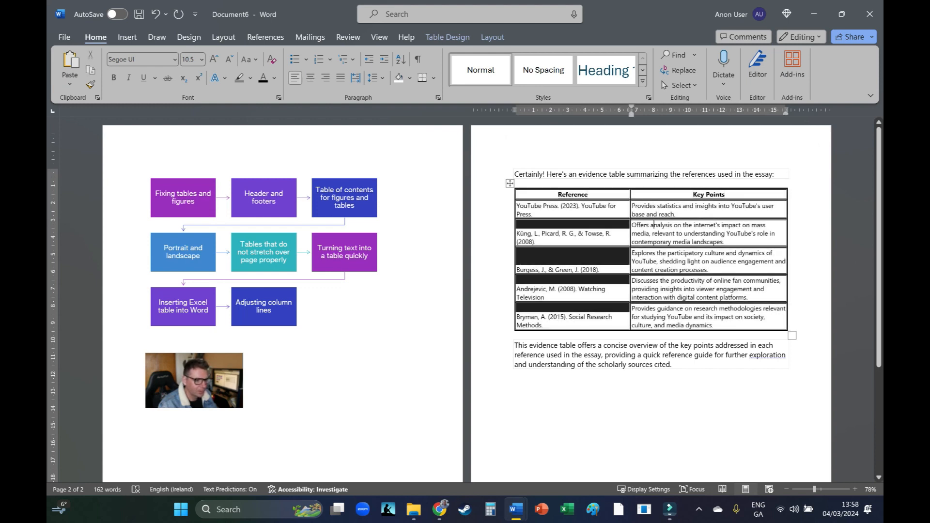
left_click(510, 184)
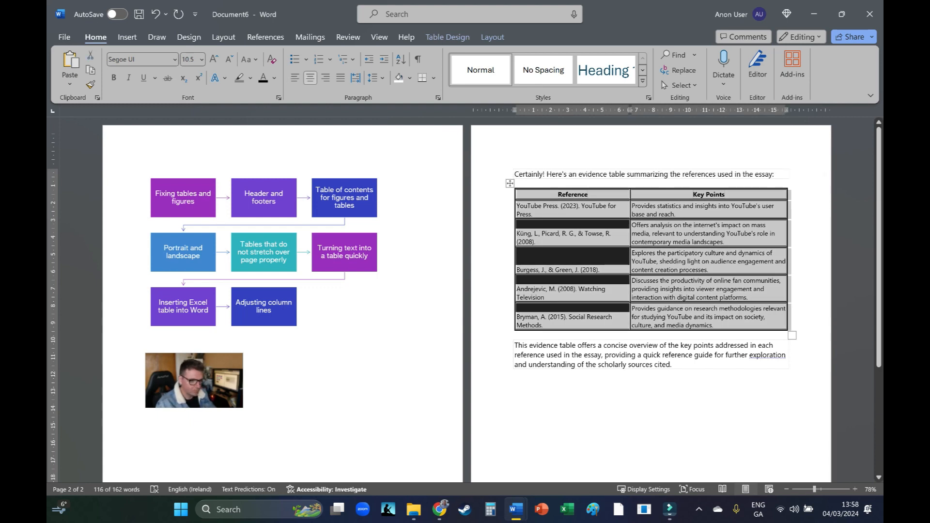
key("ctrl+v")
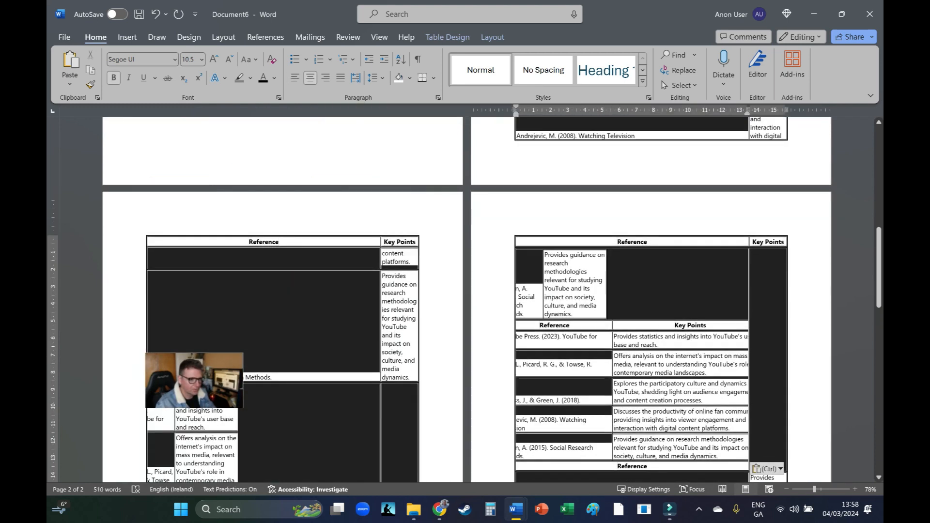
scroll(632, 256, "up", 4)
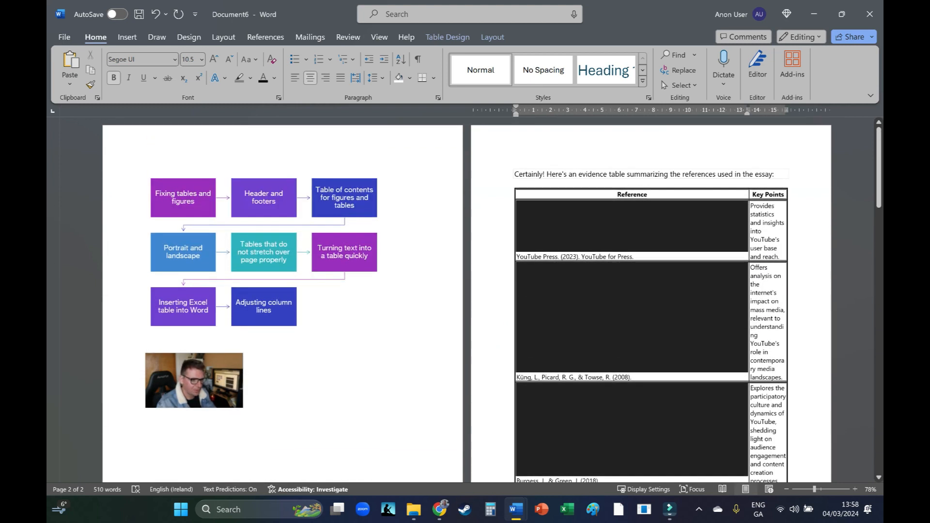
left_click(633, 256)
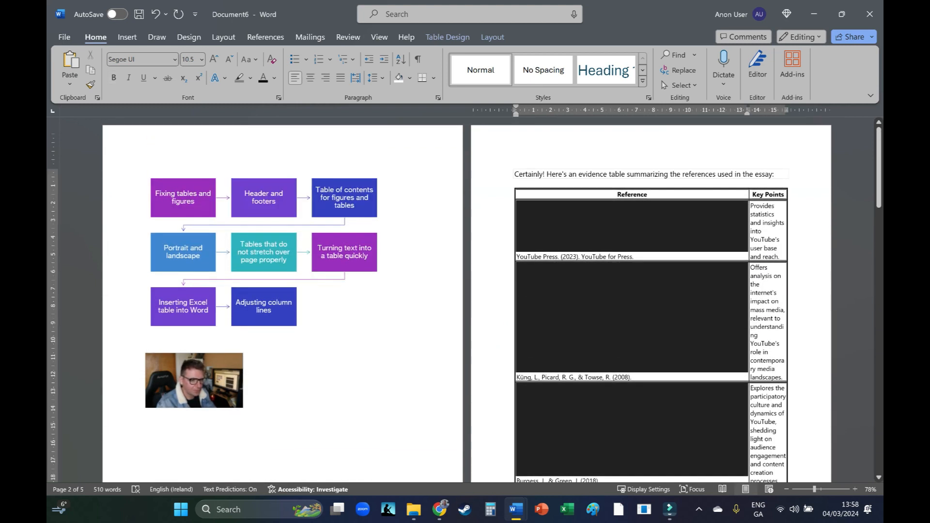
key("ctrl+z")
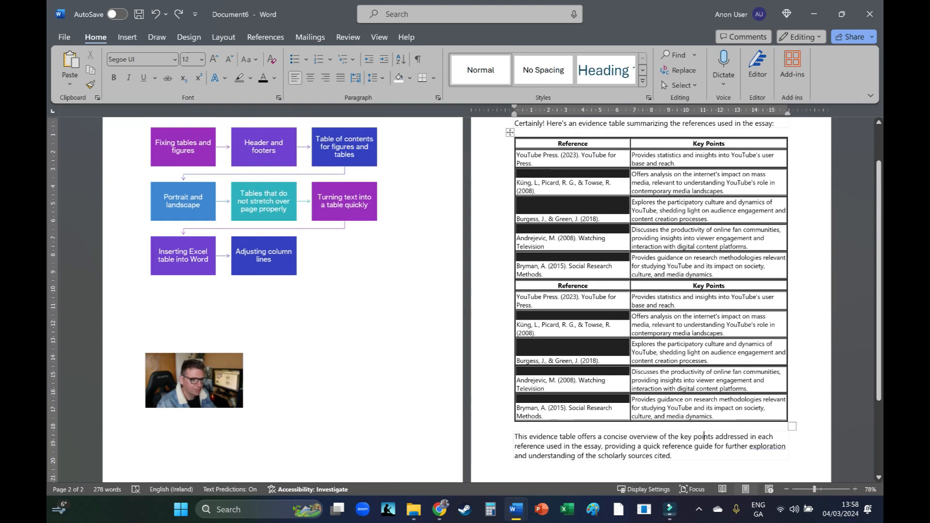
scroll(464, 300, "down", 3)
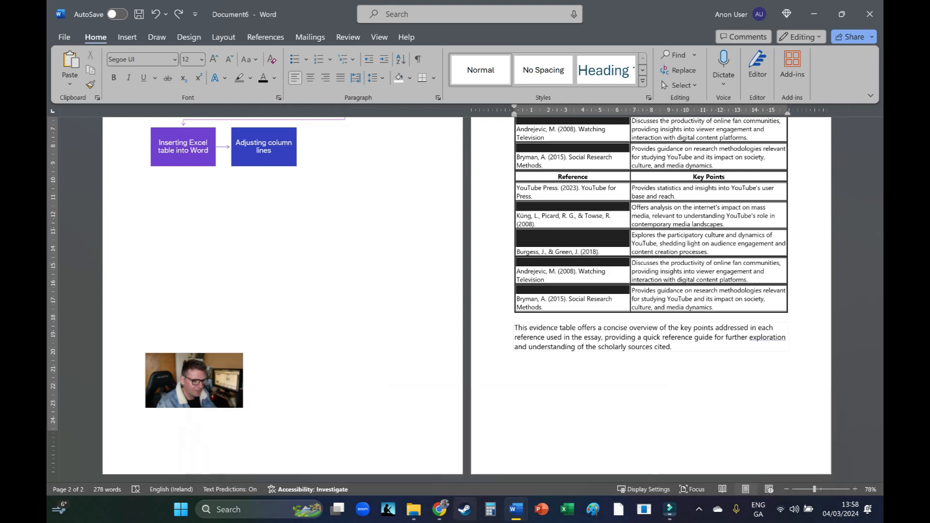
- Switch to ChatGPT in Chrome, request 2000 words of academic material, and look through the generated text
left_click(440, 509)
left_click(376, 448)
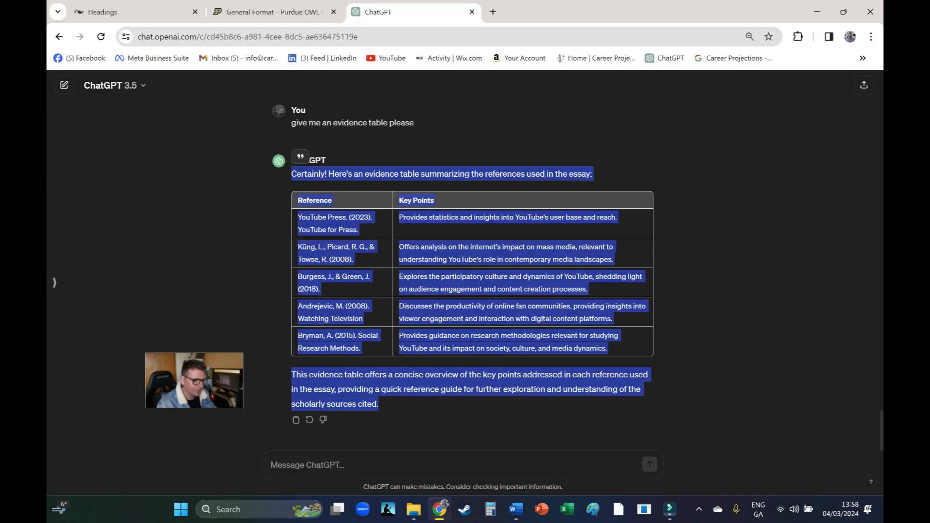
type("give me 2000 words of acad")
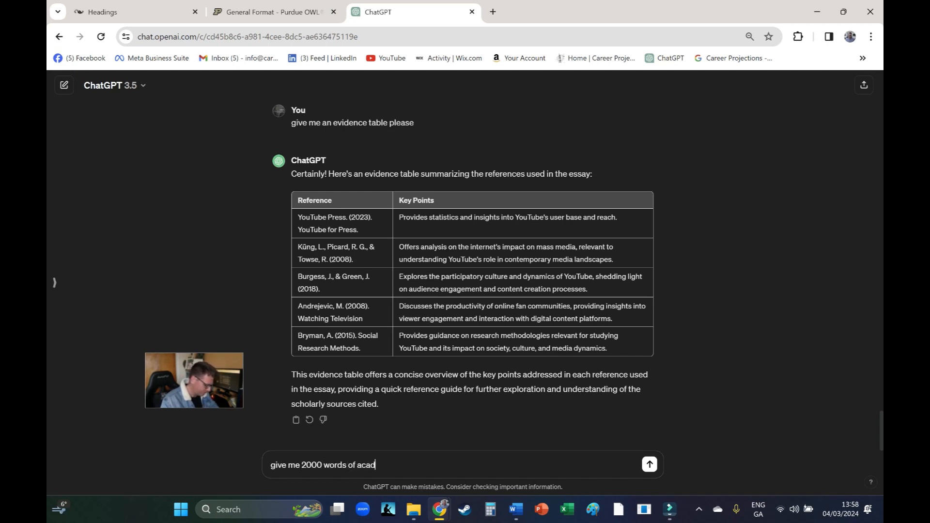
type("rial")
key("Return")
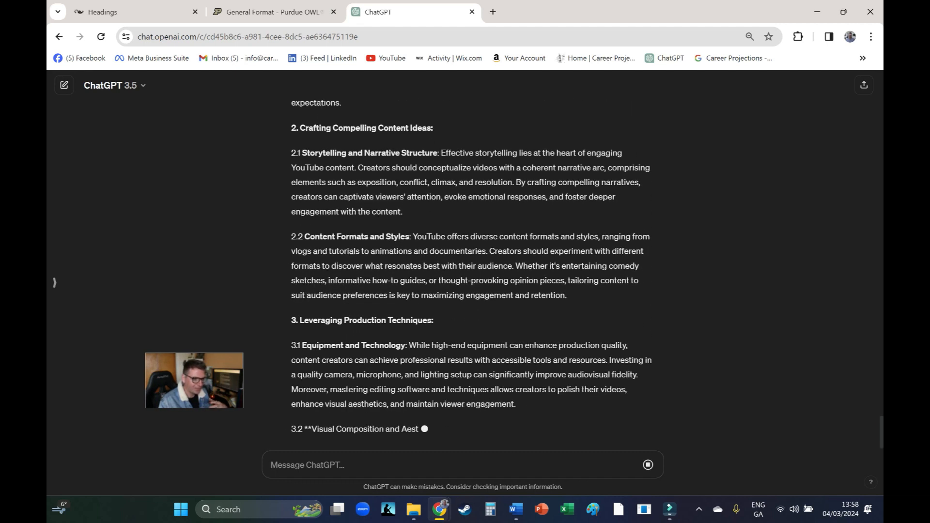
scroll(465, 267, "up", 20)
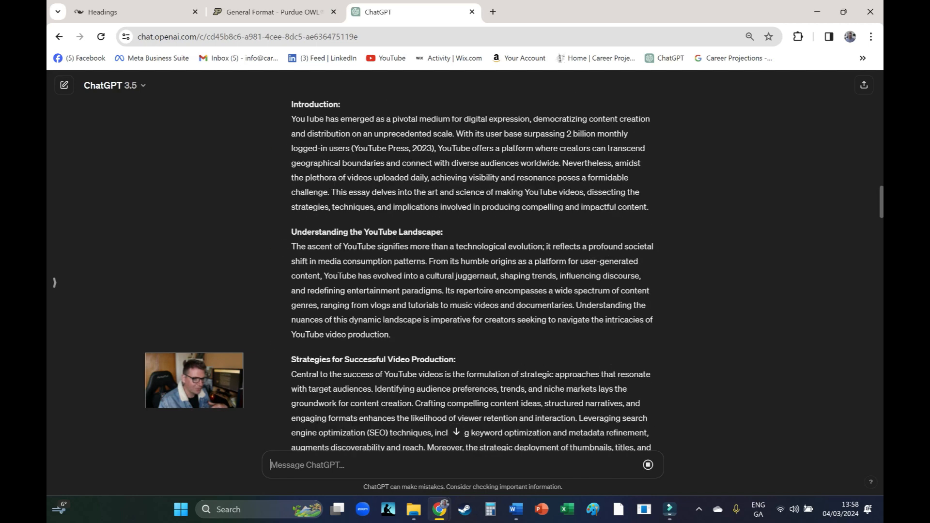
scroll(465, 266, "down", 20)
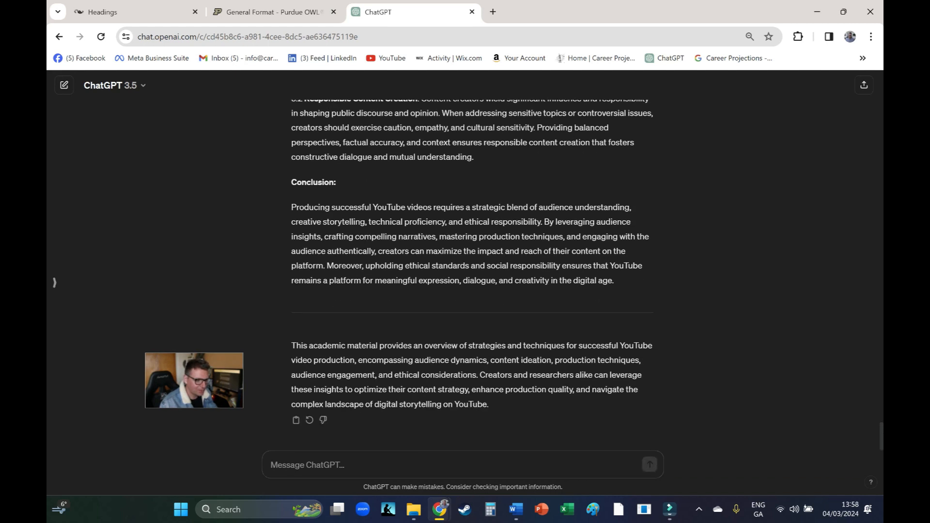
- Copy the ChatGPT text from section 2.2 through the Conclusion and paste it in Word below the table's closing paragraph
left_click_drag(614, 281, 291, 141)
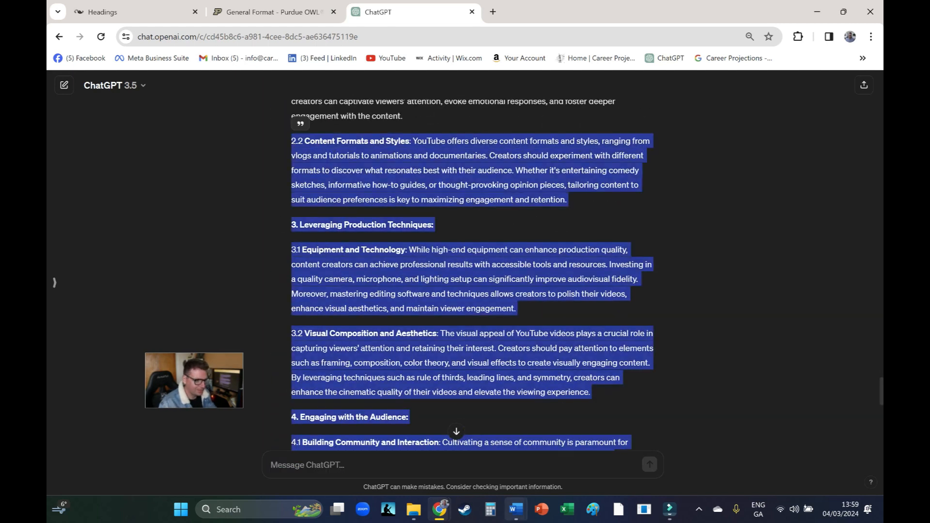
mouse_move(516, 509)
left_click(765, 438)
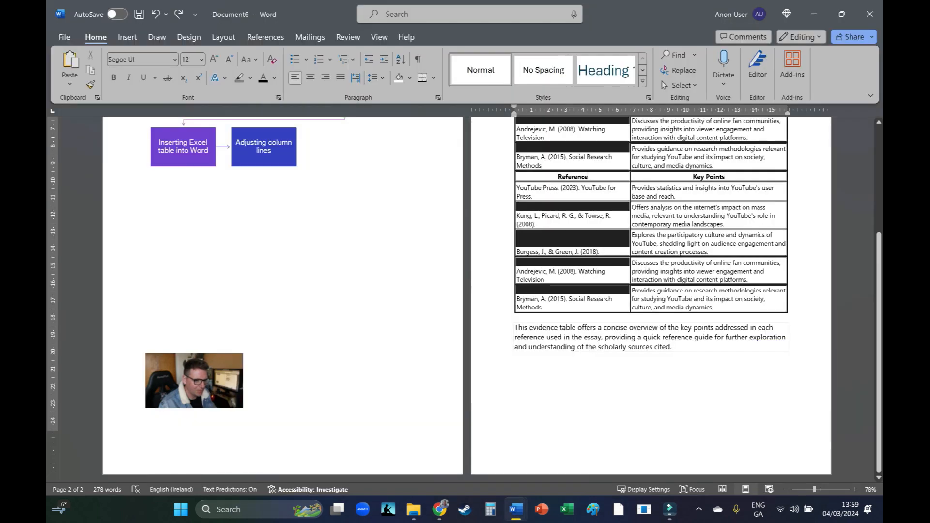
key("ctrl+v")
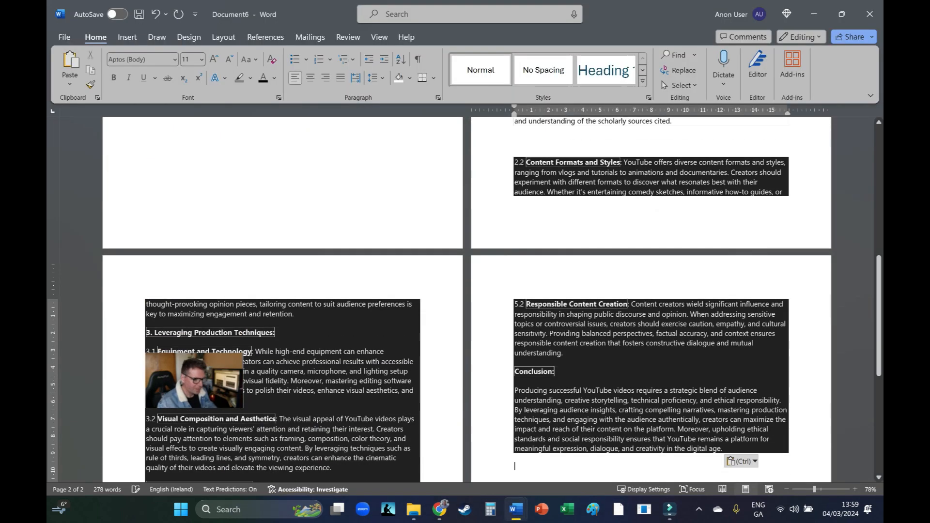
- Clear all formatting from the pasted academic text and widen its line spacing
left_click_drag(724, 449, 516, 163)
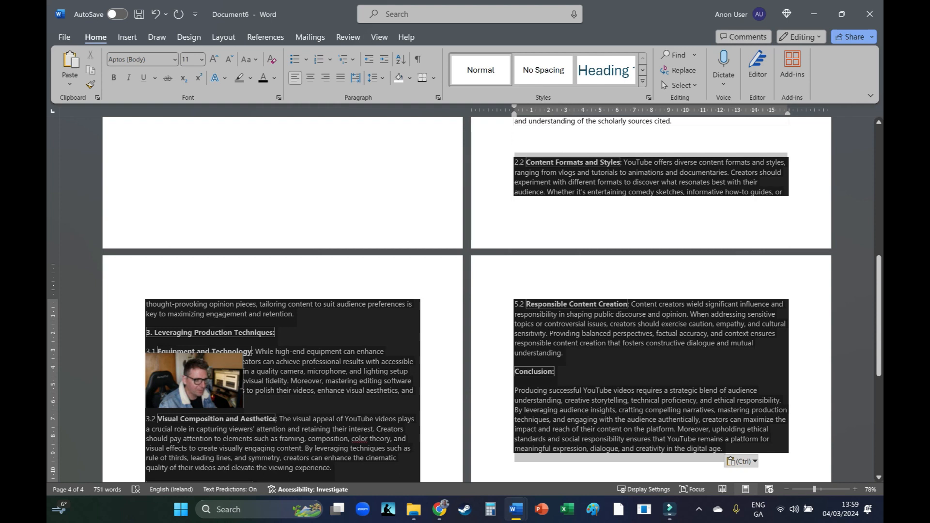
left_click(272, 60)
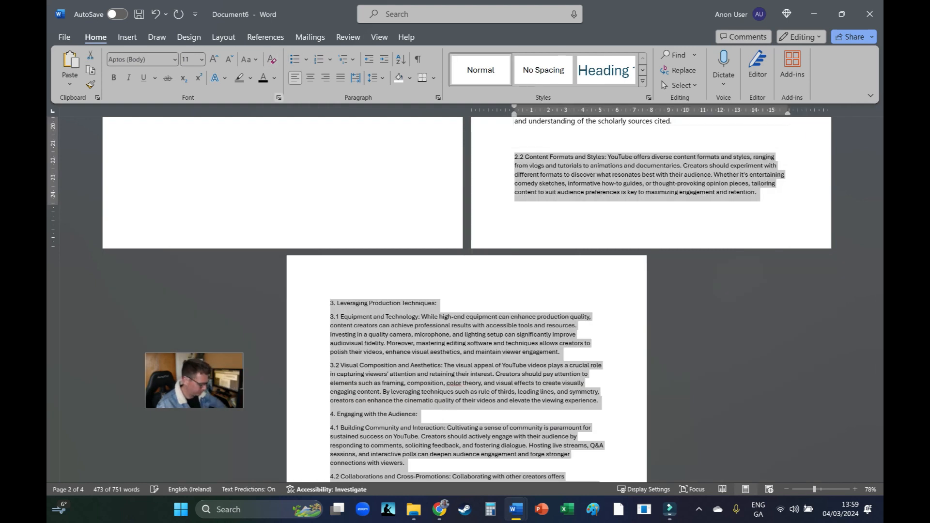
left_click_drag(879, 331, 879, 243)
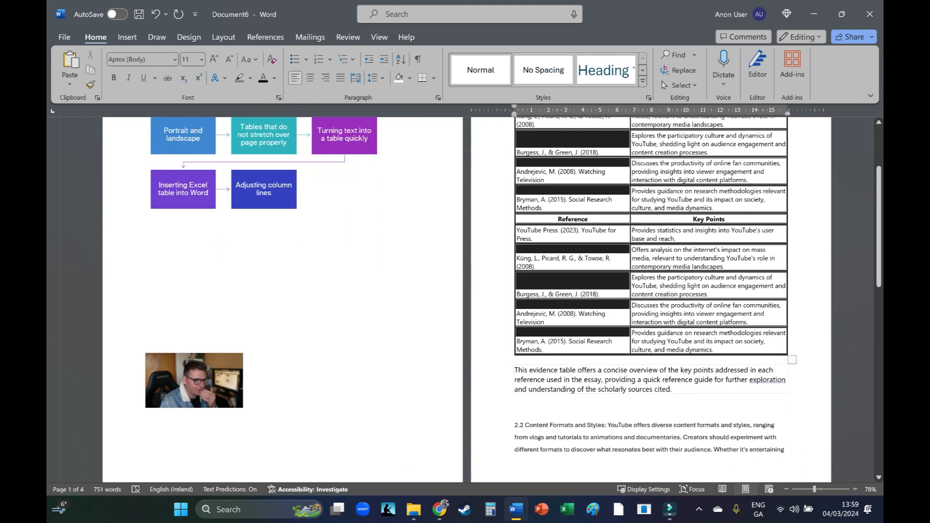
- Look through the document to examine how the evidence table and the reformatted academic text run across the pages
scroll(698, 441, "down", 4)
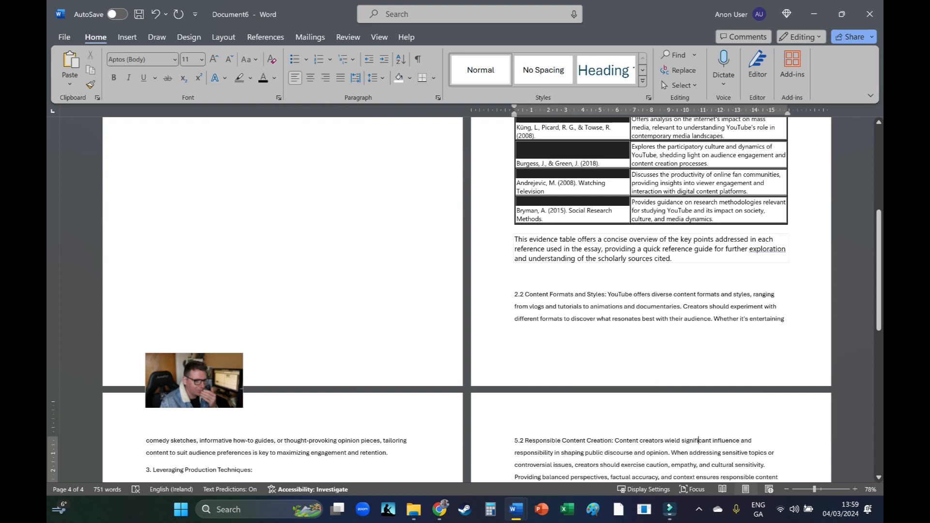
scroll(465, 300, "down", 6)
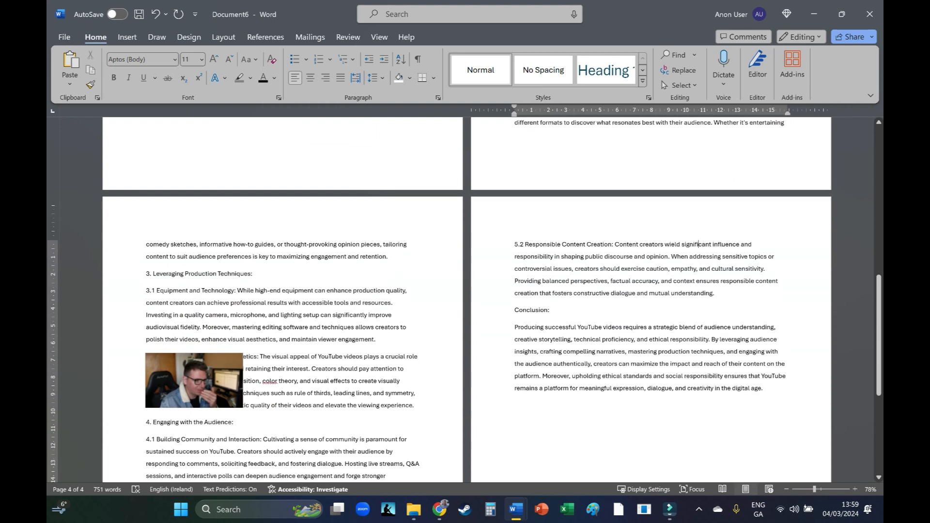
scroll(698, 245, "up", 4)
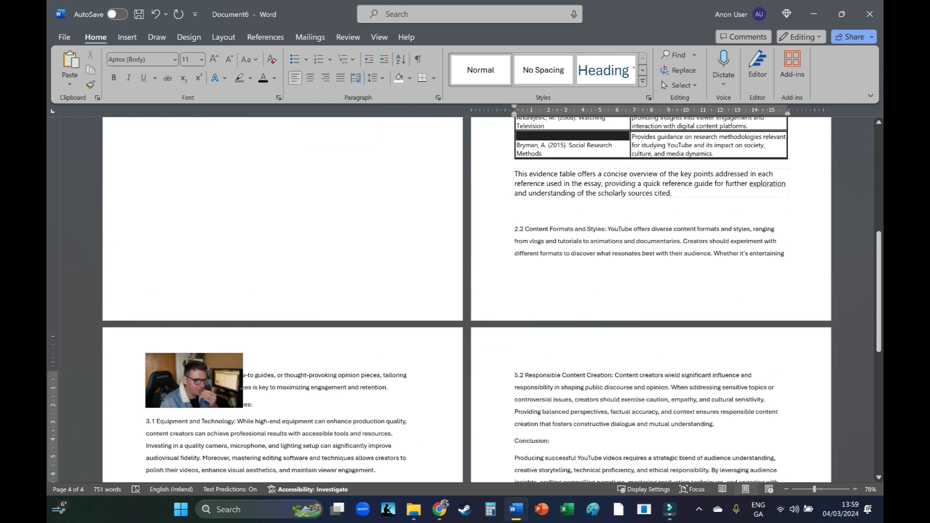
scroll(698, 374, "up", 9)
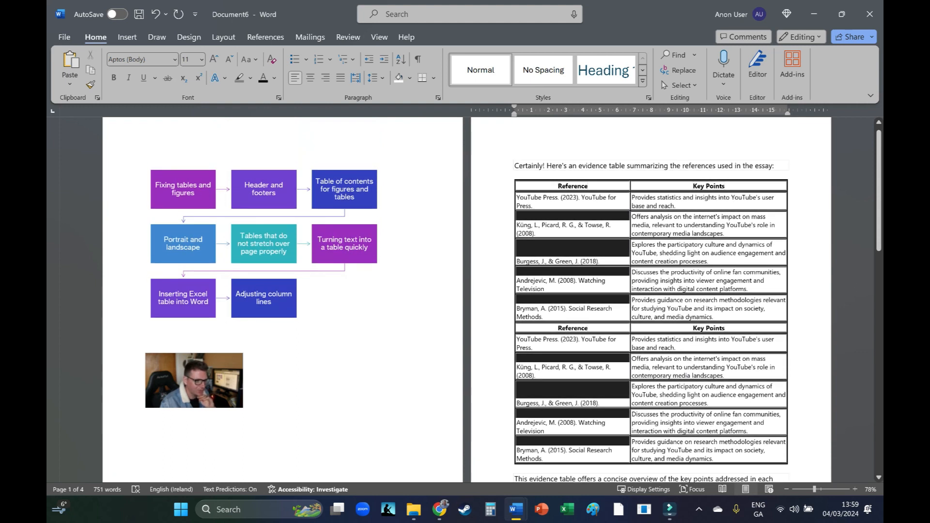
scroll(465, 300, "down", 20)
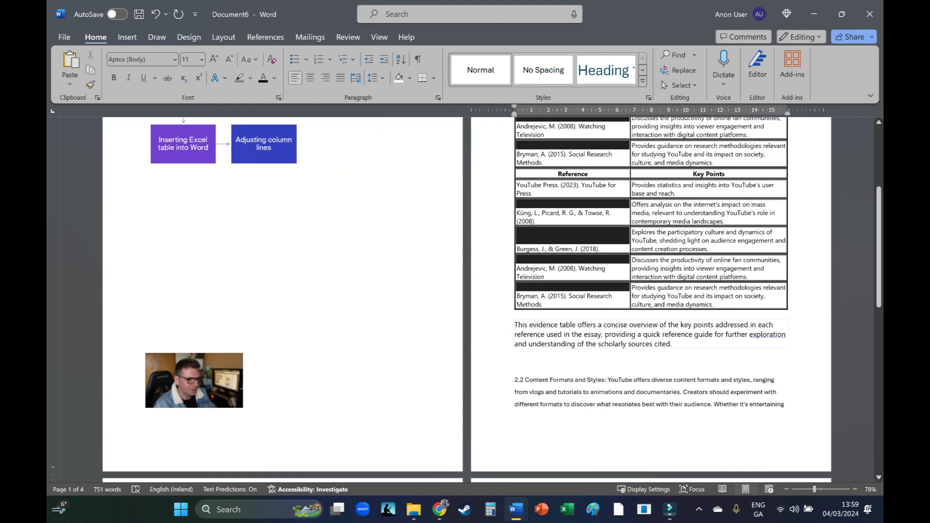
scroll(465, 300, "up", 5)
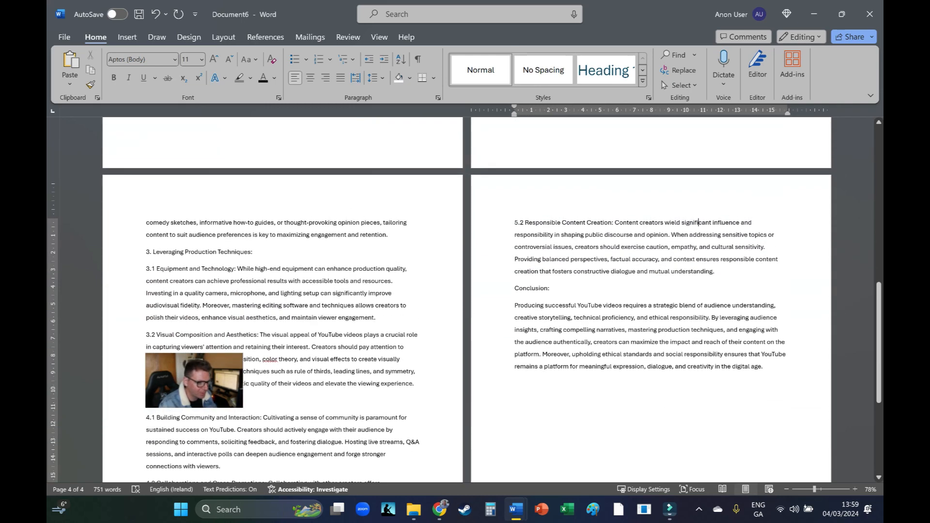
scroll(465, 300, "down", 3)
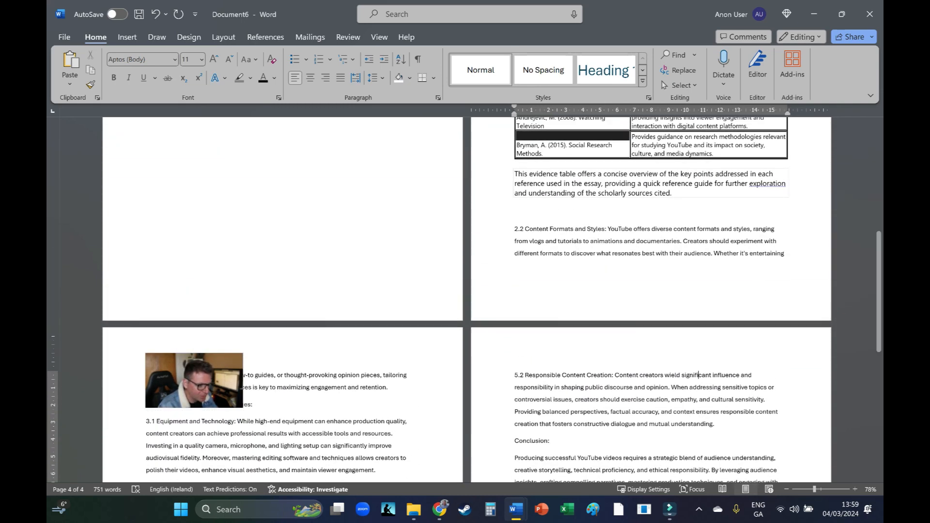
- Add a blank line after the section 3.1 Equipment and Technology paragraph to separate it from section 3.2
left_click(376, 361)
key("Return")
key("Return")
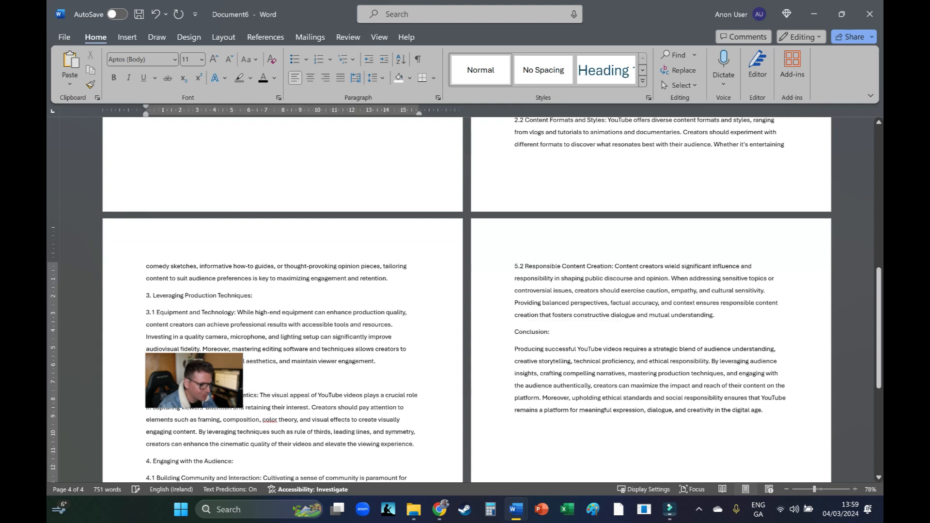
- Convert the text from section 2.2 Content Formats and Styles through the 3.1 paragraph into a seven-column table separated at commas
scroll(466, 301, "down", 2)
left_click_drag(377, 318, 515, 420)
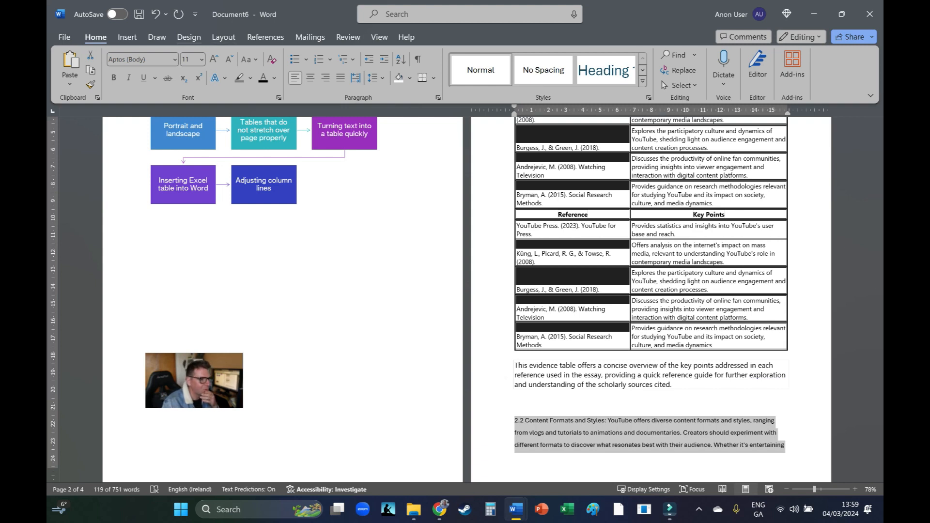
left_click(189, 37)
left_click(223, 37)
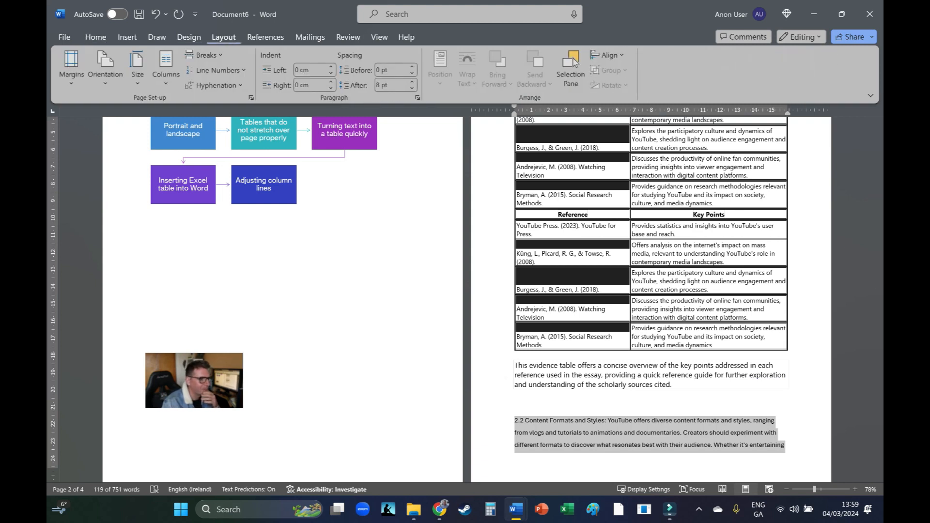
left_click(127, 36)
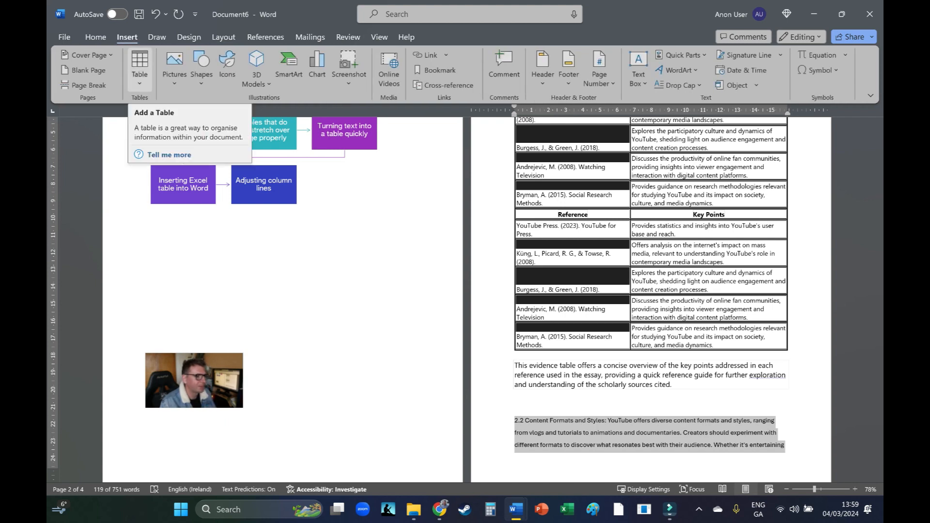
left_click(139, 68)
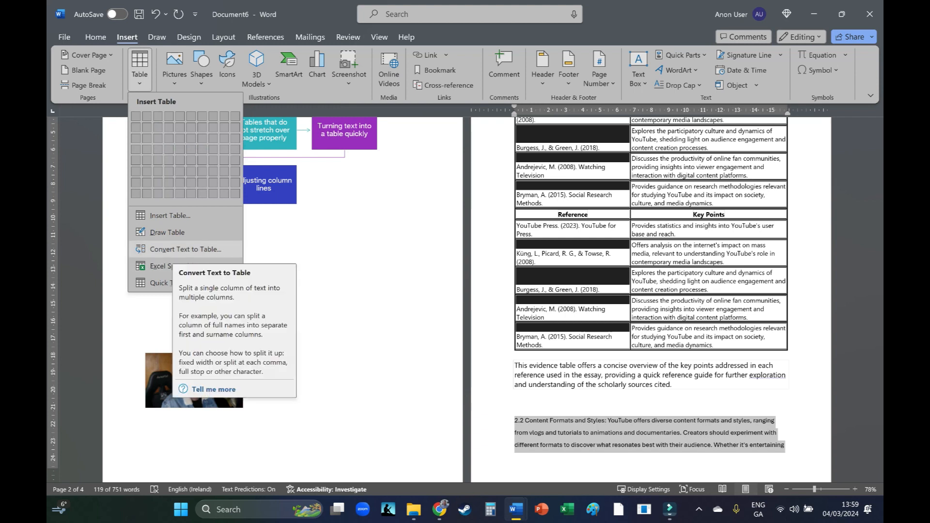
left_click(186, 249)
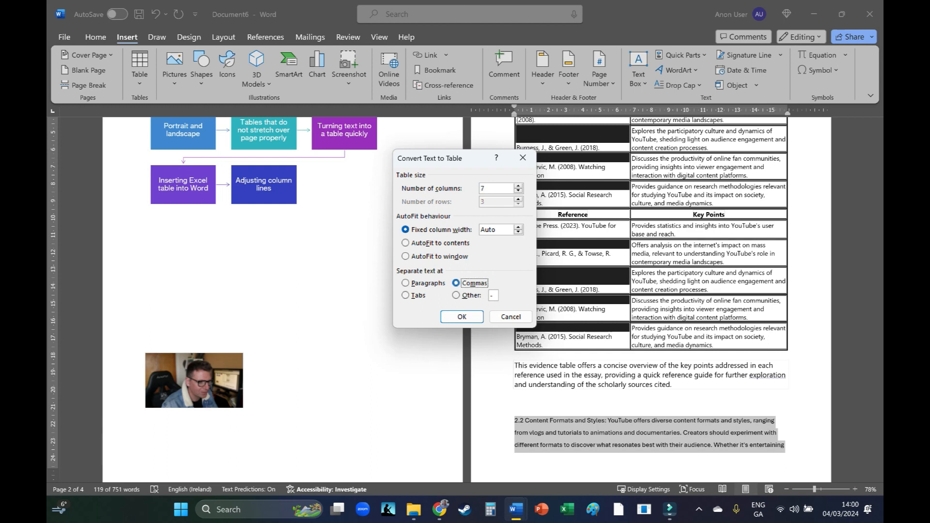
key("Return")
scroll(467, 299, "down", 4)
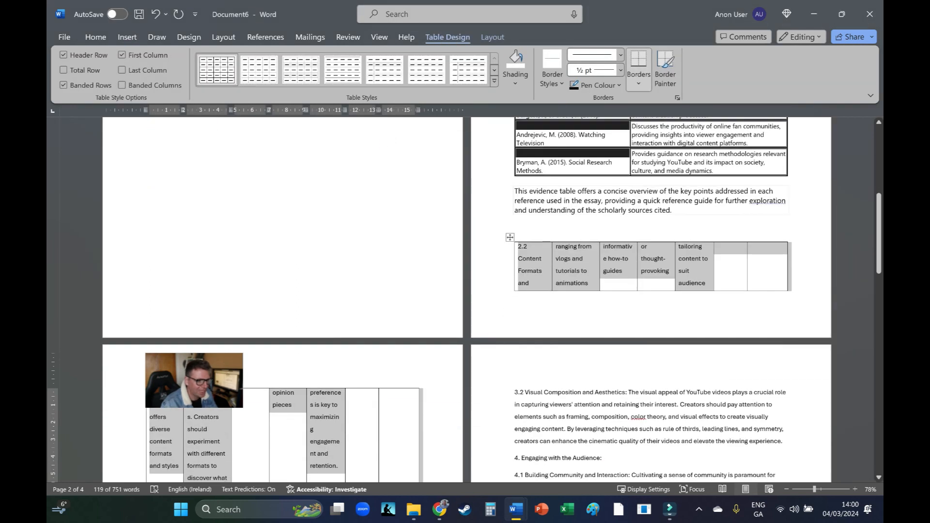
- Add blank lines above the converted table so that it starts on the next page
key("Return")
key("Return")
key("Return")
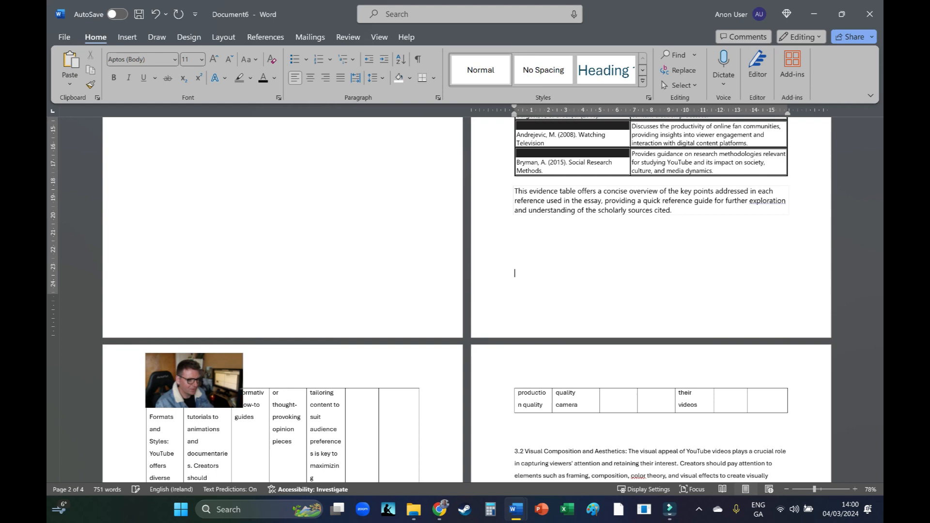
key("Return")
left_click_drag(194, 381, 697, 323)
scroll(468, 299, "down", 3)
scroll(468, 299, "down", 3)
scroll(468, 299, "down", 2)
scroll(467, 300, "up", 1)
scroll(467, 300, "up", 2)
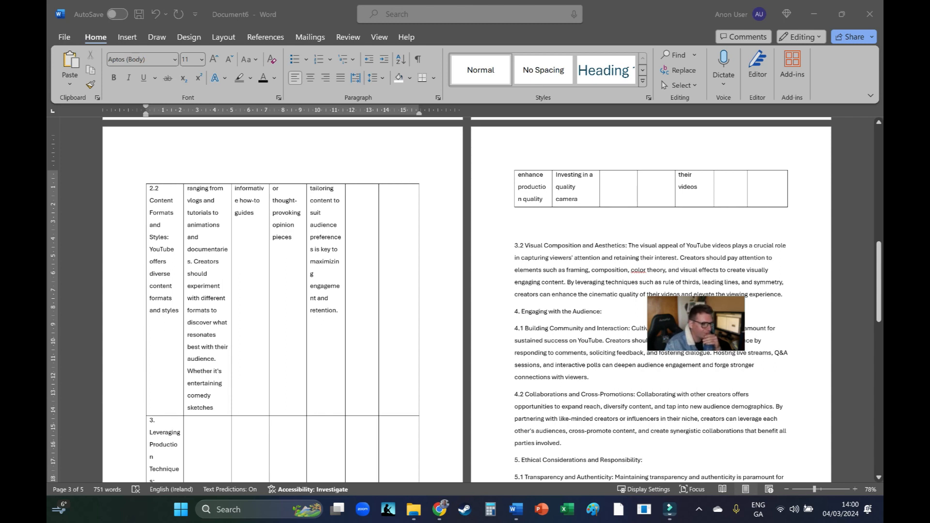
left_click(879, 282)
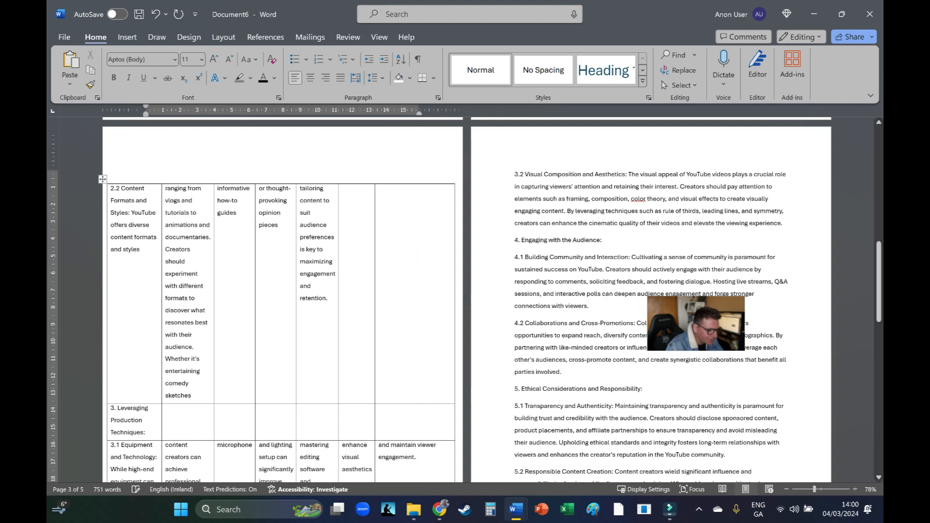
- Try widening the fifth and sixth columns of the converted table by moving their borders, and undo the width changes
left_click_drag(338, 300, 371, 300)
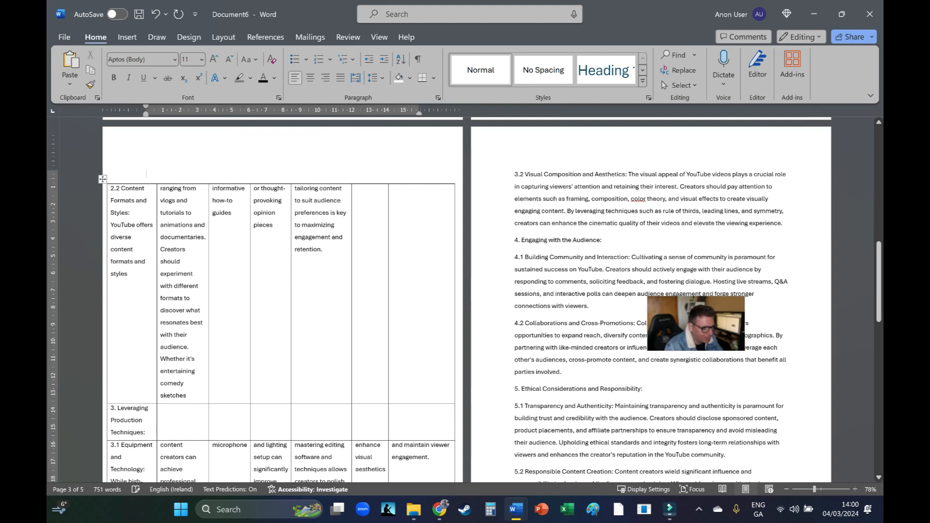
left_click_drag(388, 300, 412, 301)
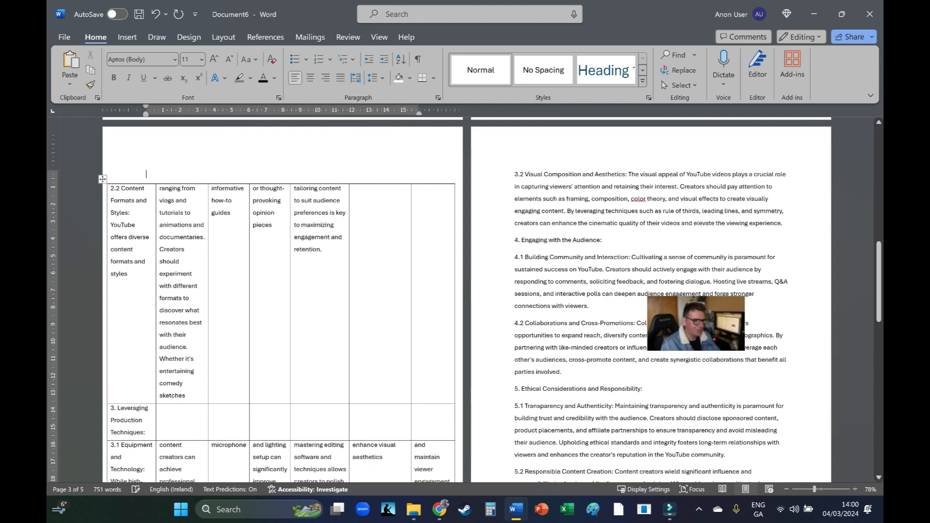
key("ctrl+z")
key("ctrl+z")
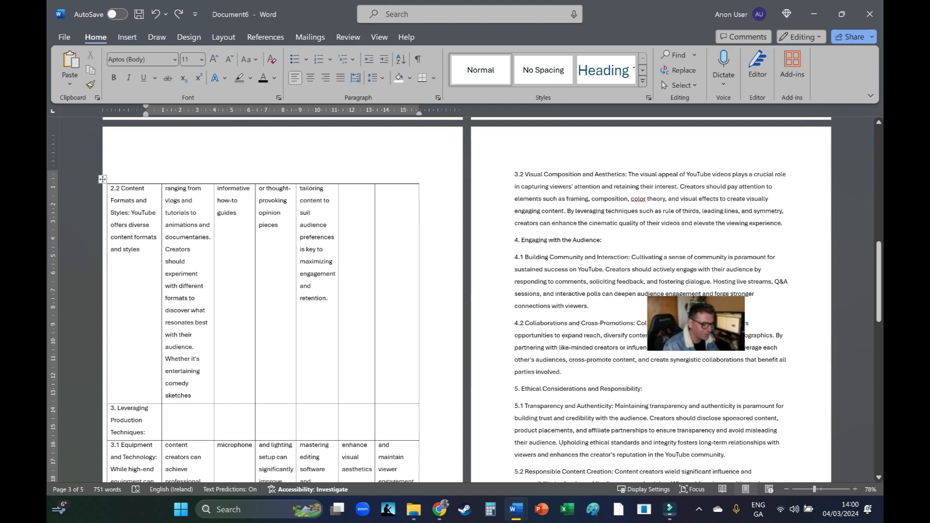
- Insert a section break on the blank line above the converted table
left_click_drag(879, 303, 879, 186)
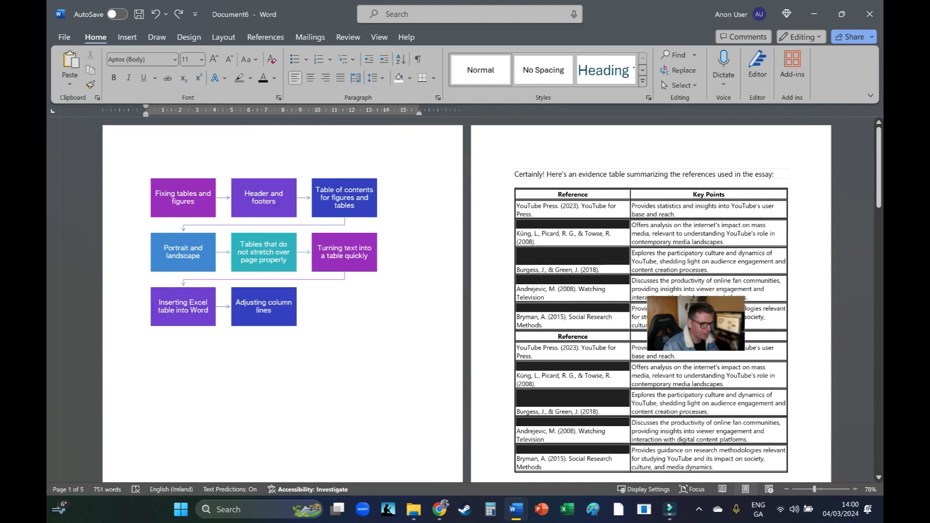
left_click_drag(879, 194, 878, 302)
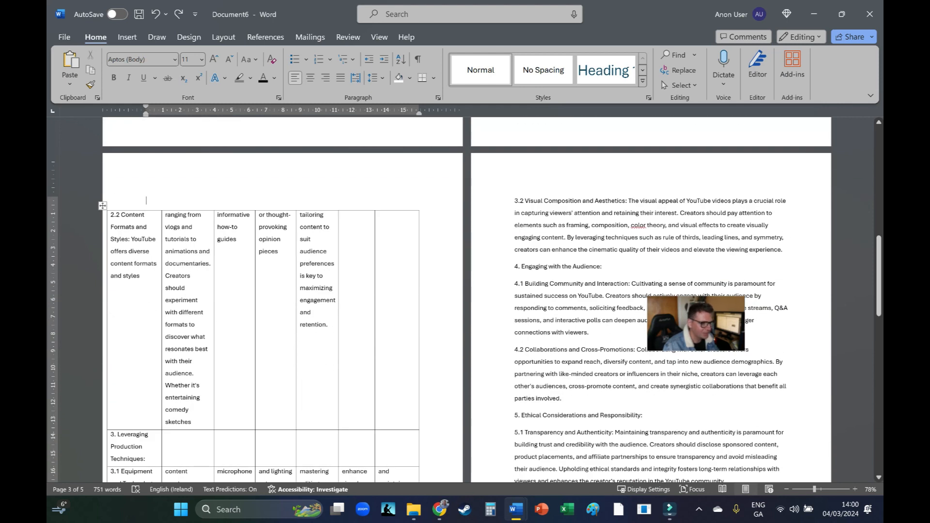
left_click_drag(698, 323, 788, 169)
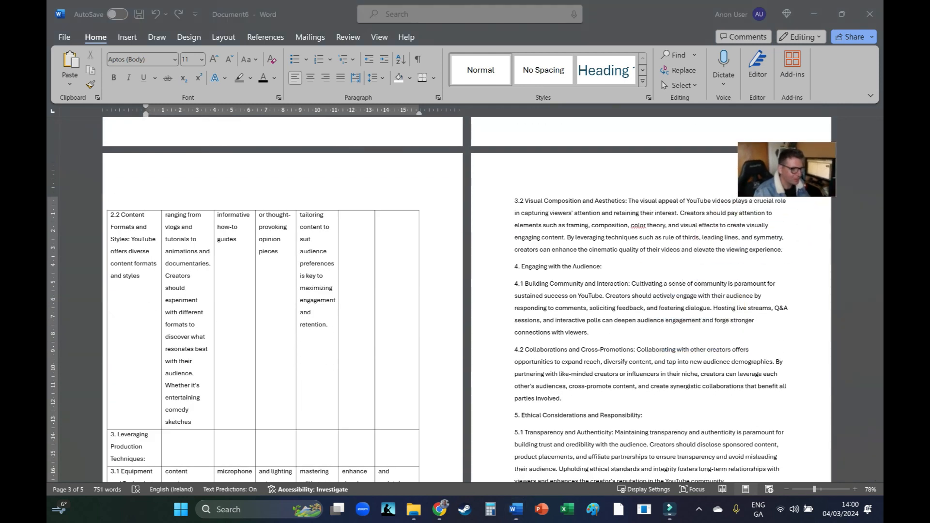
left_click(879, 286)
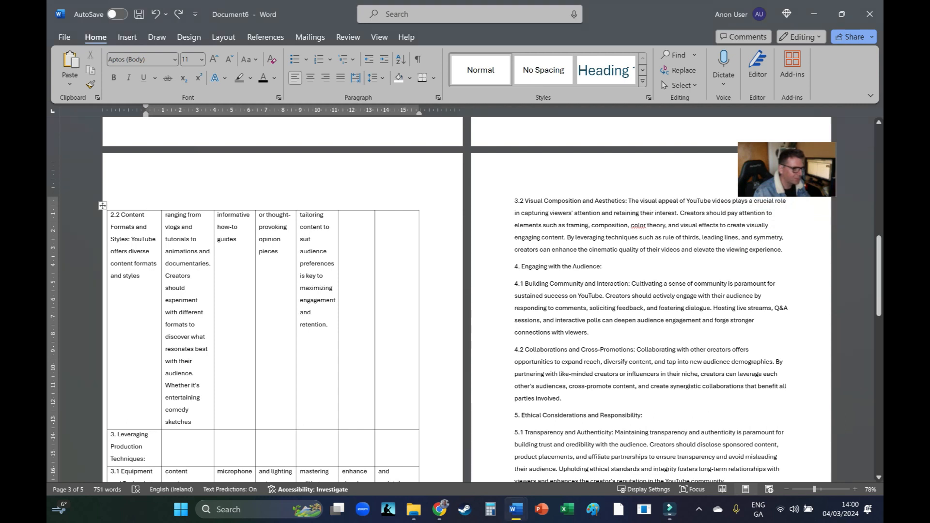
double_click(147, 202)
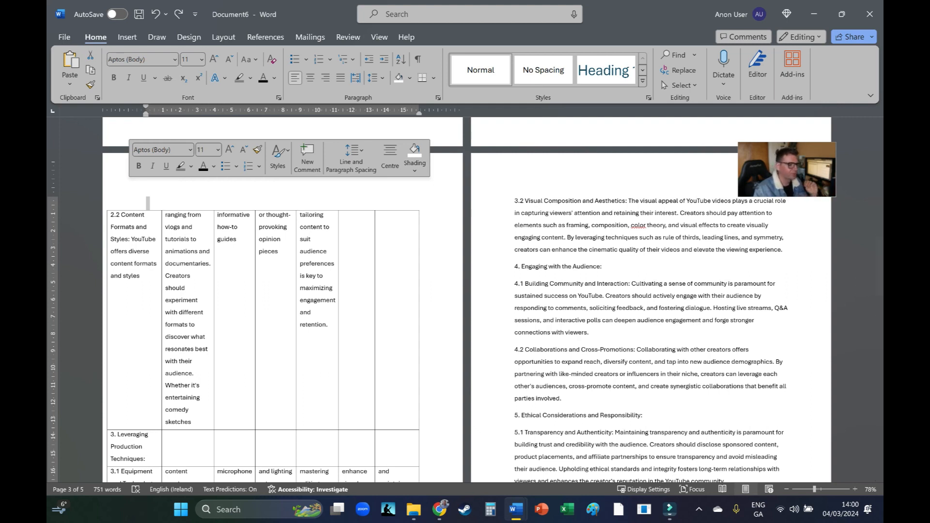
left_click(147, 201)
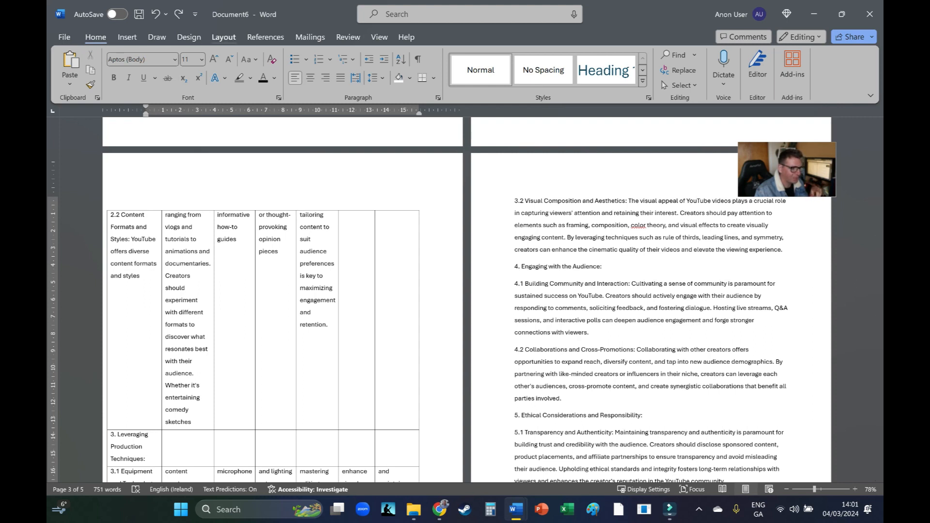
left_click(223, 37)
left_click(204, 54)
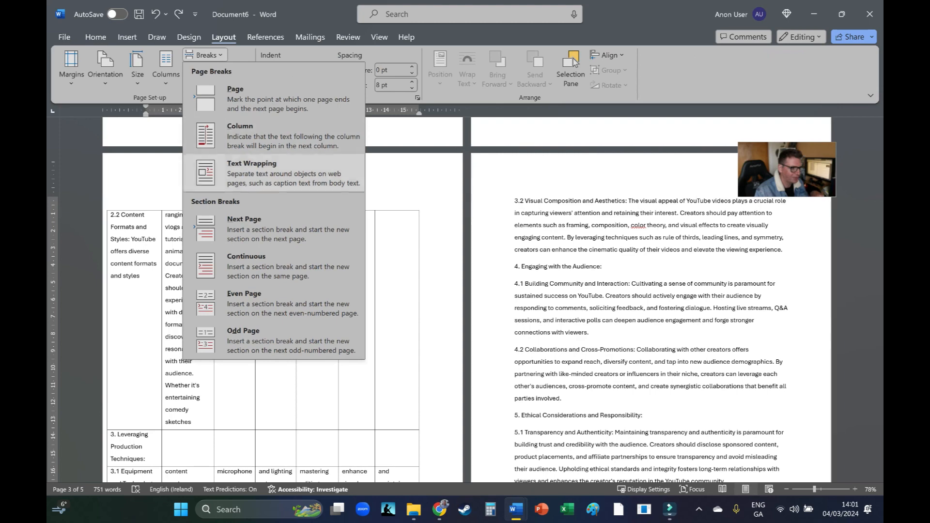
key("Return")
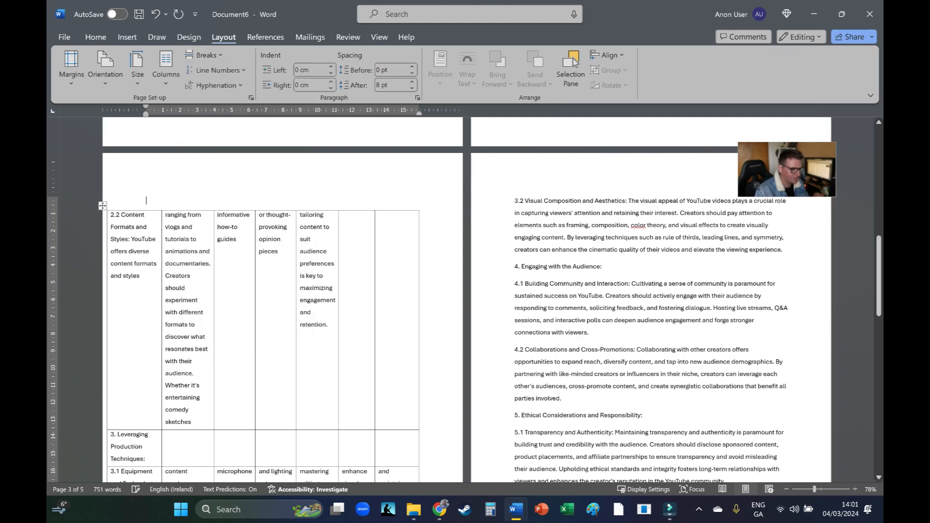
scroll(465, 300, "down", 5)
scroll(465, 301, "up", 4)
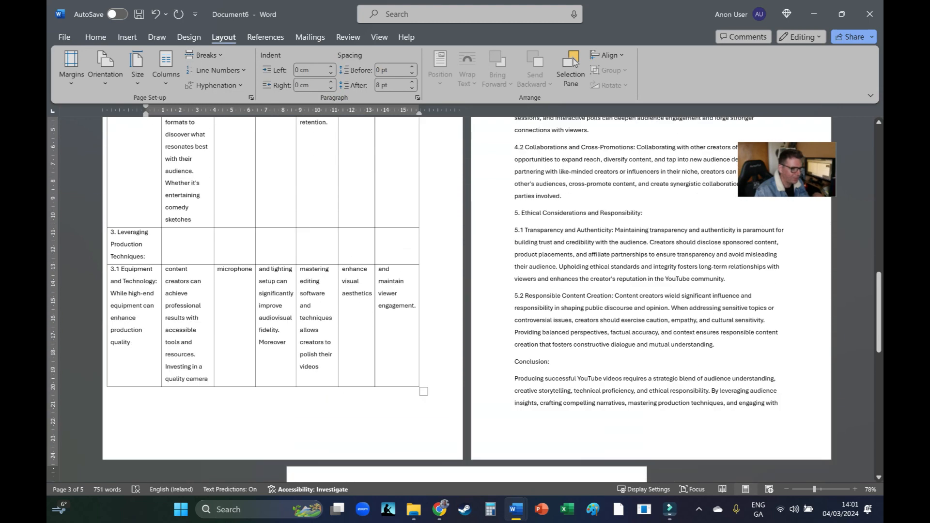
scroll(465, 300, "up", 2)
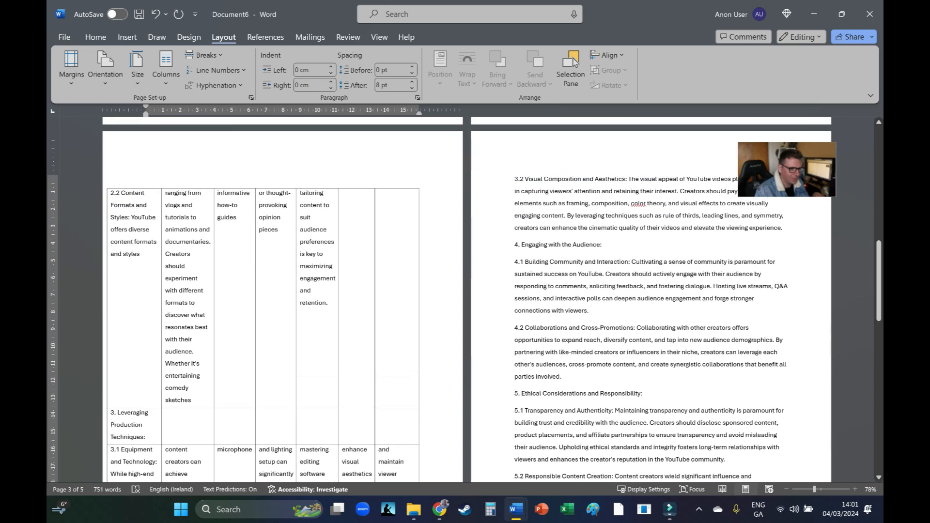
- Insert a continuous section break directly before the 3.2 Visual Composition and Aesthetics paragraph
left_click(515, 178)
left_click(205, 55)
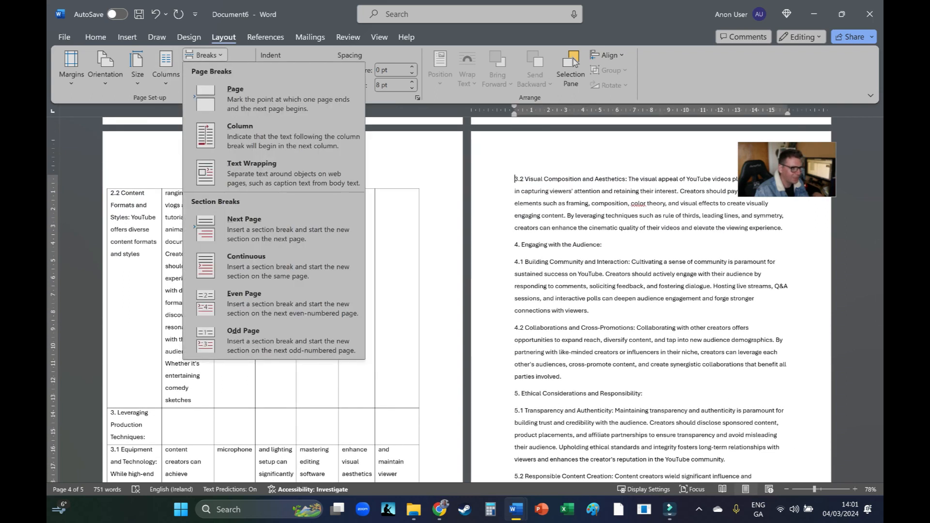
left_click(271, 266)
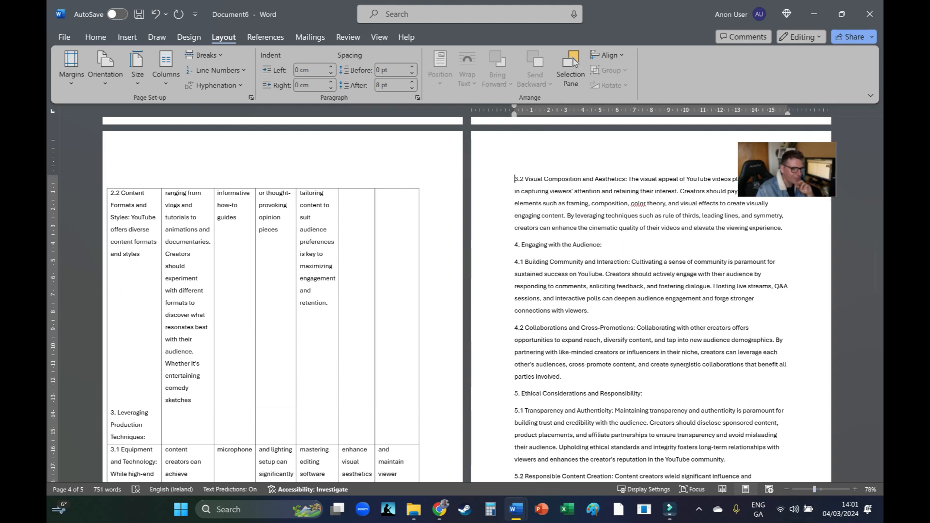
- Try landscape orientation on the section starting at 3.2 and on the pages around the converted table, undoing each change
scroll(465, 300, "down", 2)
left_click_drag(787, 169, 826, 224)
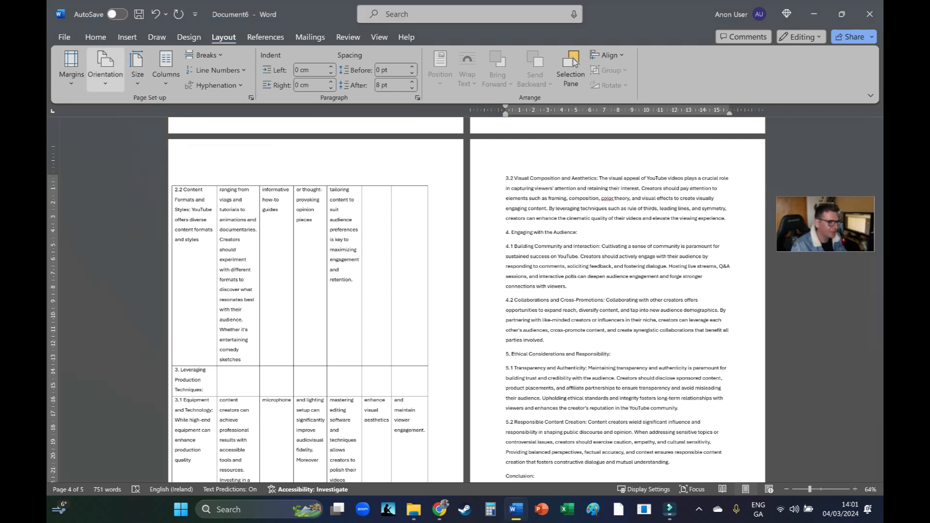
left_click(105, 68)
left_click(137, 135)
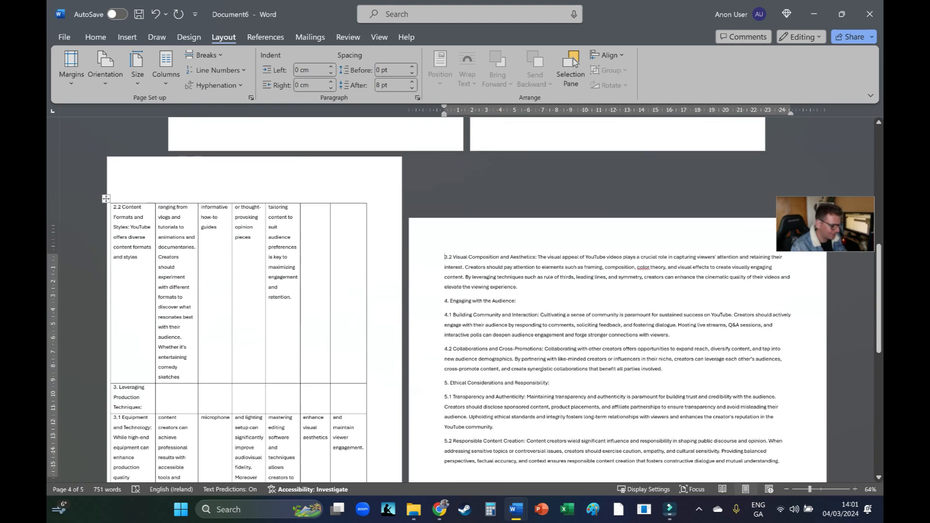
key("ctrl+z")
left_click(105, 72)
left_click(139, 135)
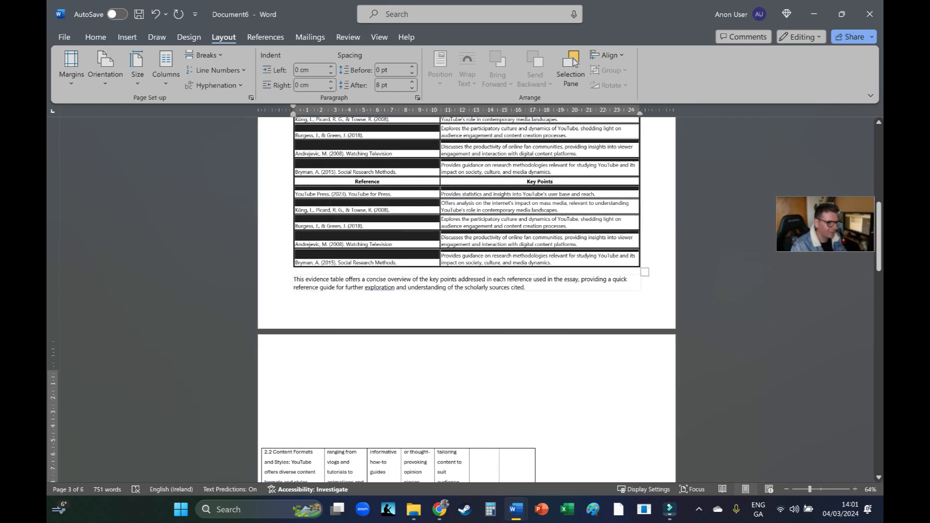
key("ctrl+z")
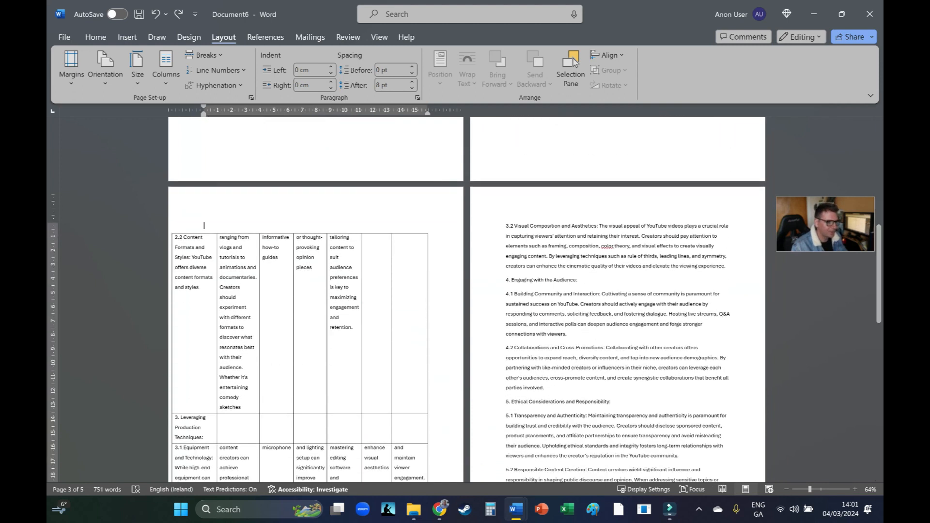
- Insert section breaks again above the converted table and before the 3.2 paragraph, undoing the accidentally added table column
left_click(204, 55)
key("Return")
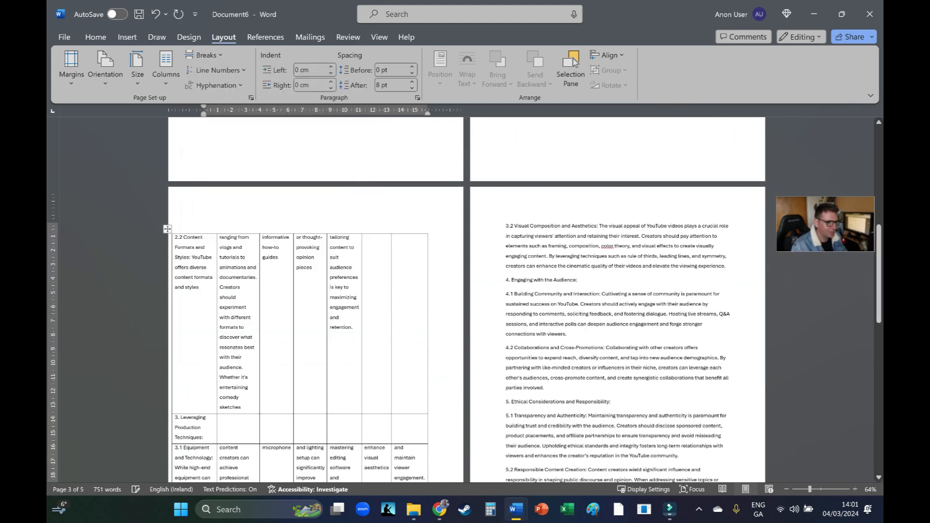
left_click(506, 226)
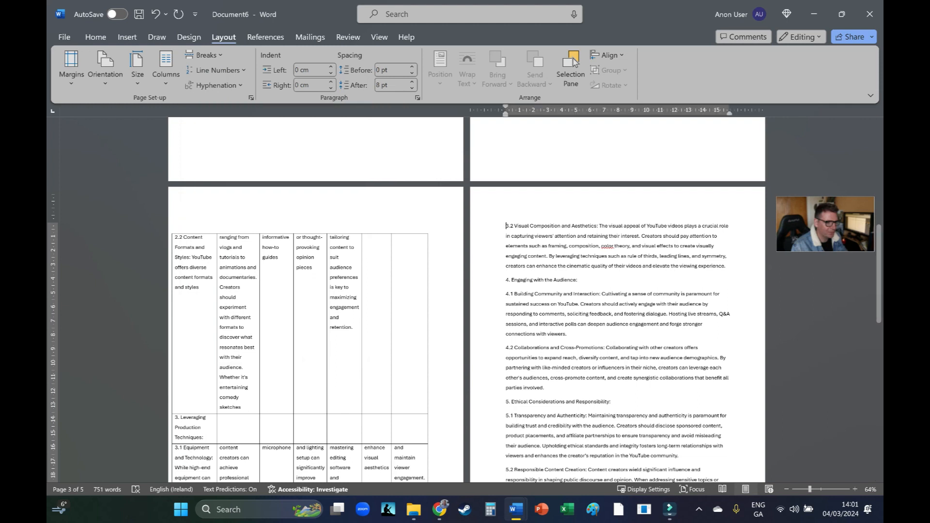
left_click(205, 55)
key("Return")
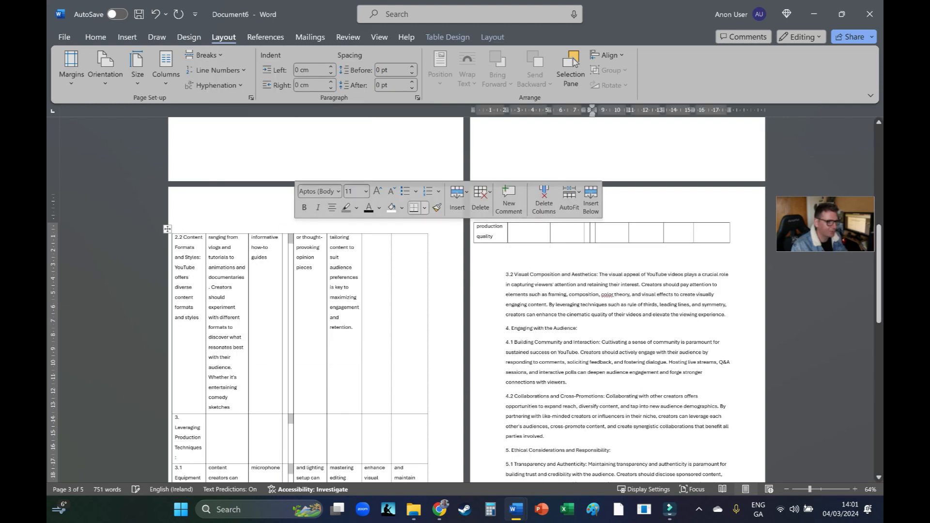
key("ctrl+z")
- Set the section containing the converted table to landscape orientation
left_click(204, 226)
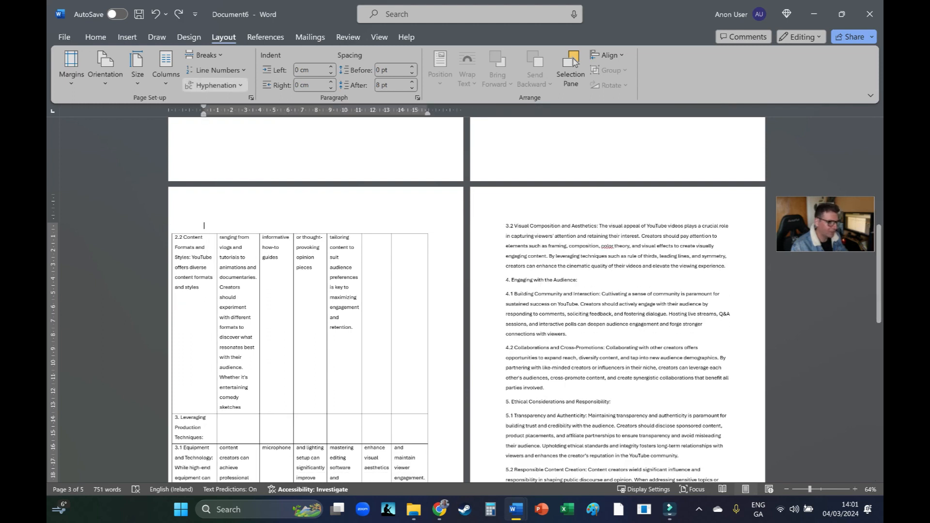
left_click(105, 70)
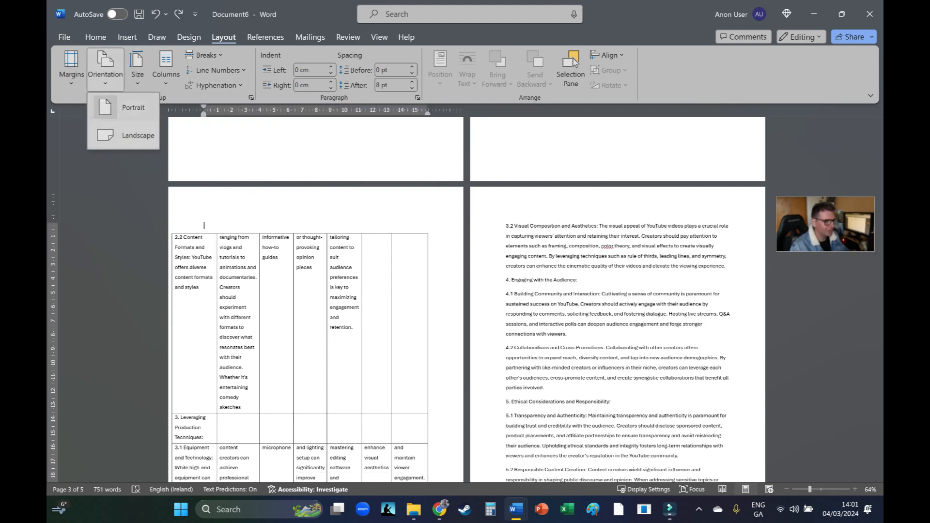
left_click(133, 135)
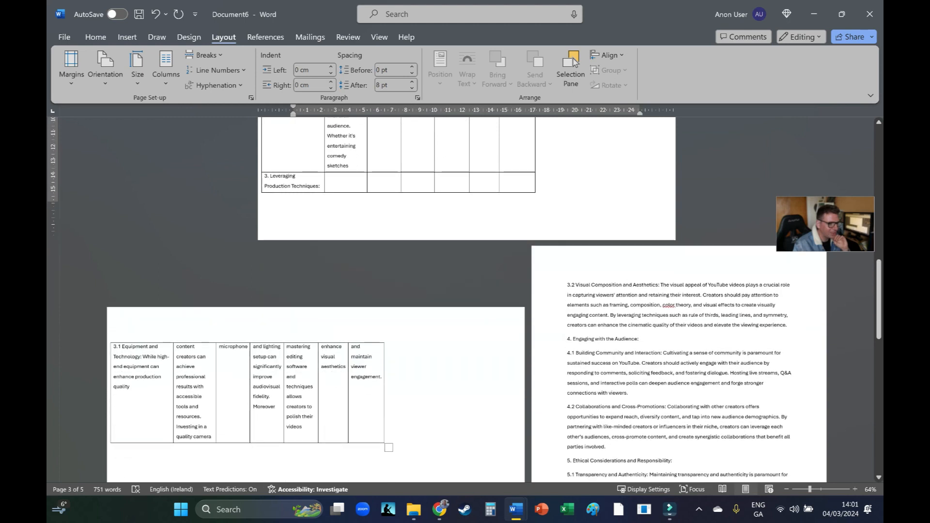
scroll(465, 300, "up", 4)
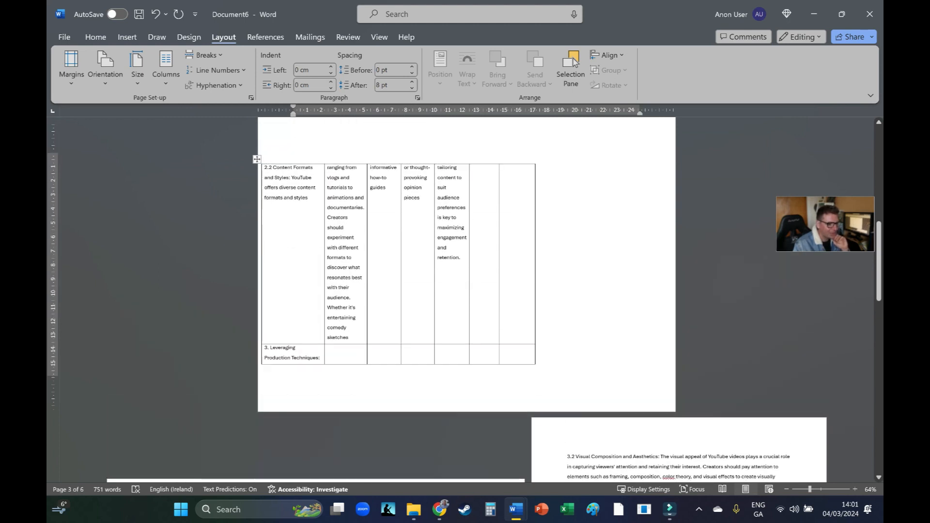
- AutoFit the converted table to the window so it spans the landscape page's text width
scroll(465, 301, "down", 3)
scroll(465, 300, "down", 2)
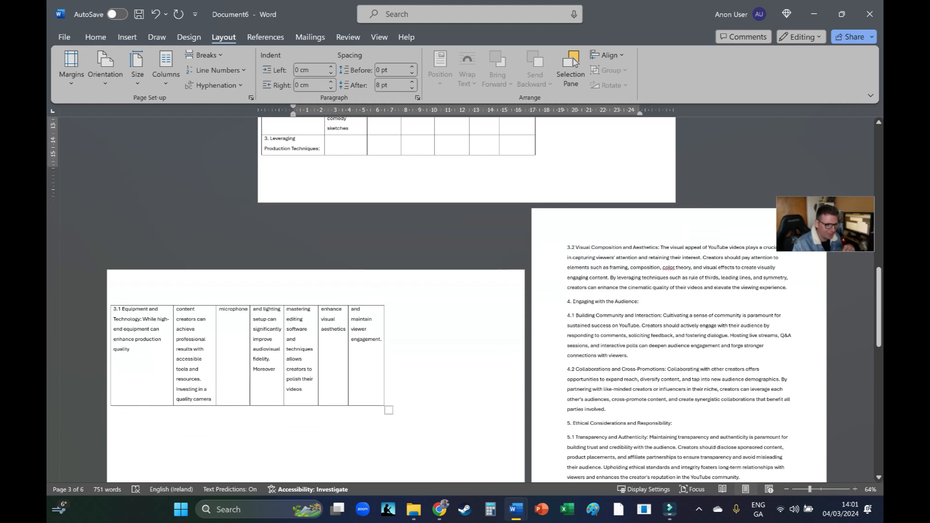
scroll(465, 301, "up", 5)
scroll(465, 300, "up", 2)
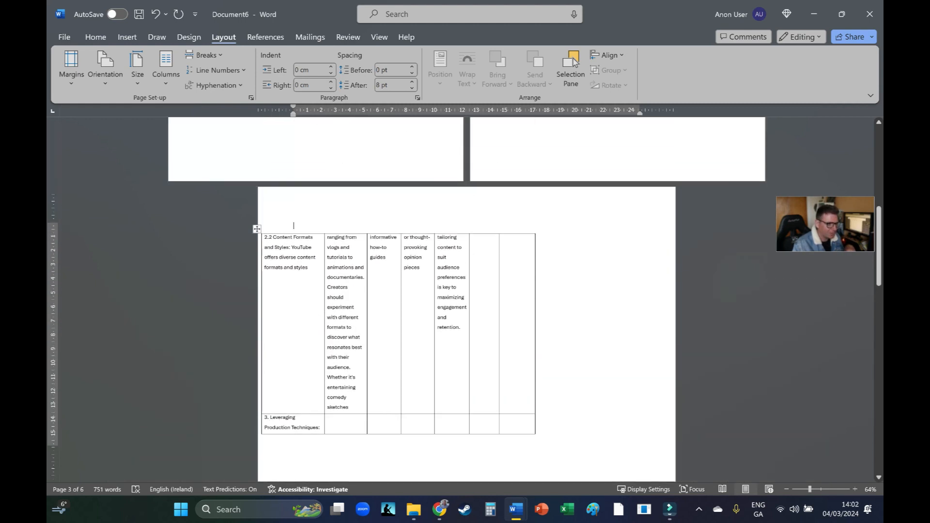
left_click(257, 229)
right_click(256, 229)
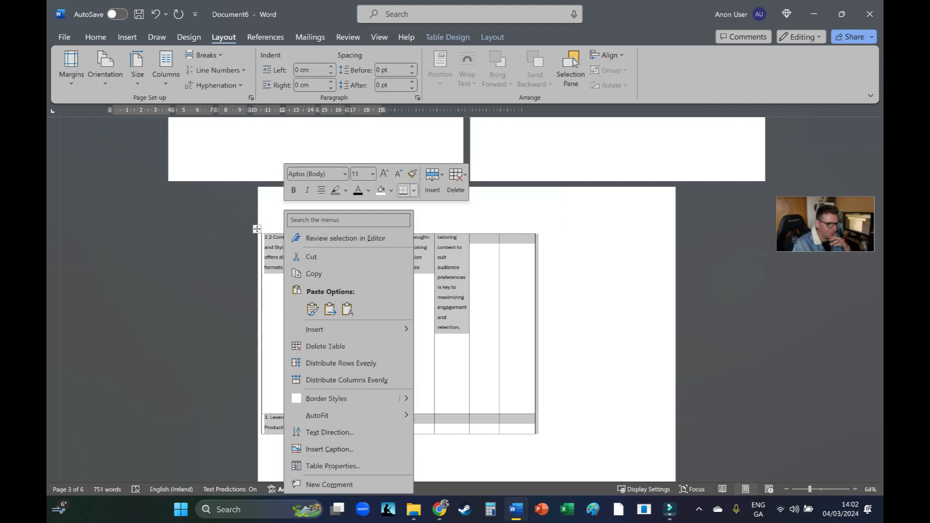
mouse_move(339, 415)
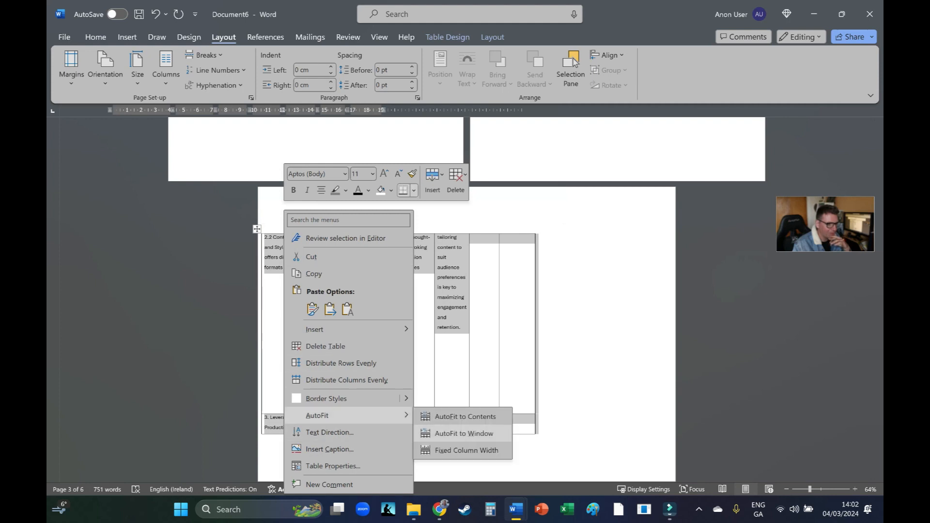
left_click(464, 433)
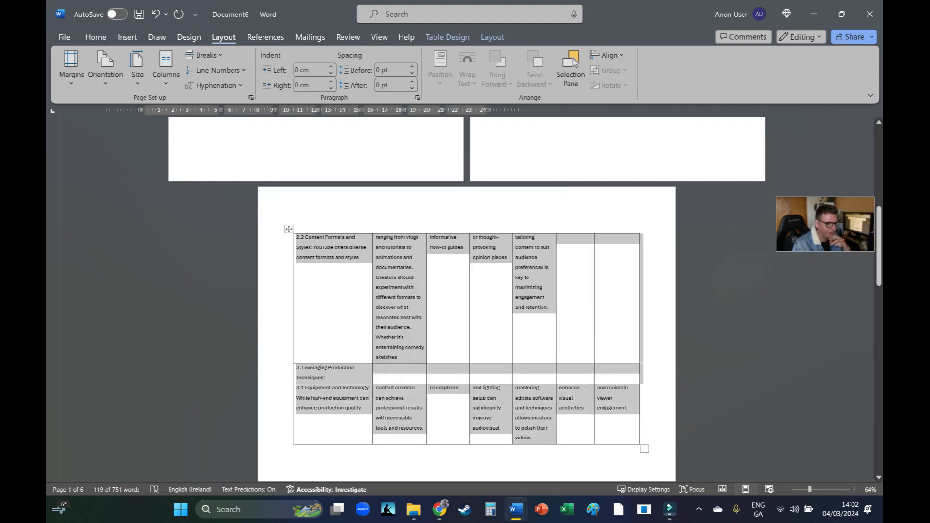
left_click(391, 276)
- Move the table's left and right outer borders outward beyond the page margins so its rows fit on one page
scroll(390, 276, "down", 3)
scroll(467, 301, "up", 4)
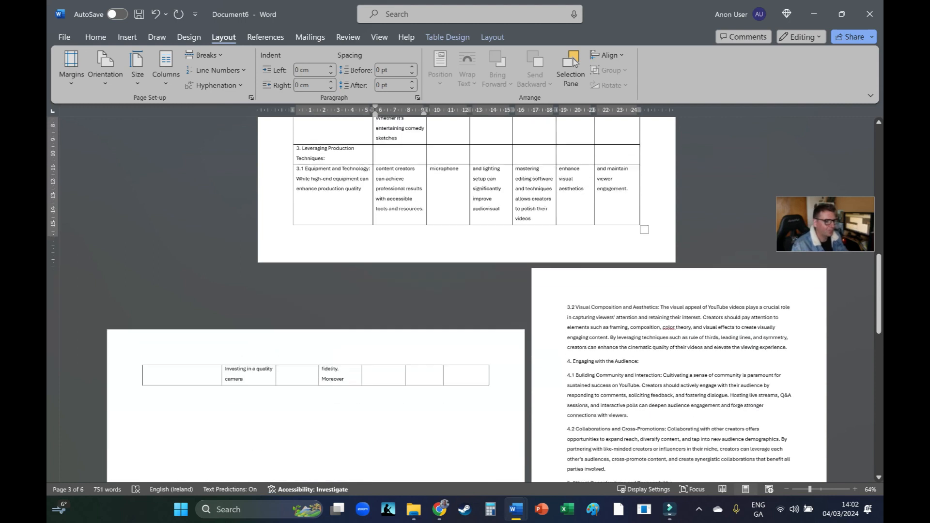
scroll(466, 300, "down", 3)
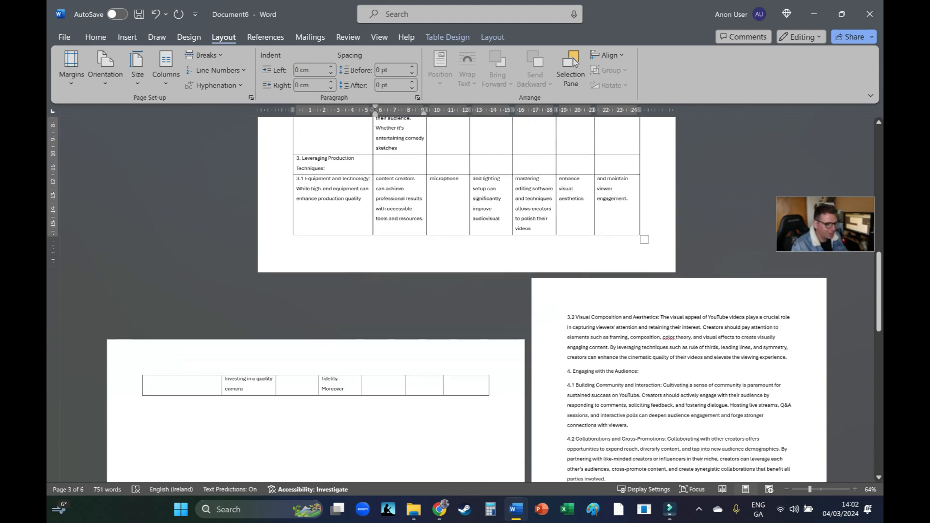
scroll(467, 301, "up", 5)
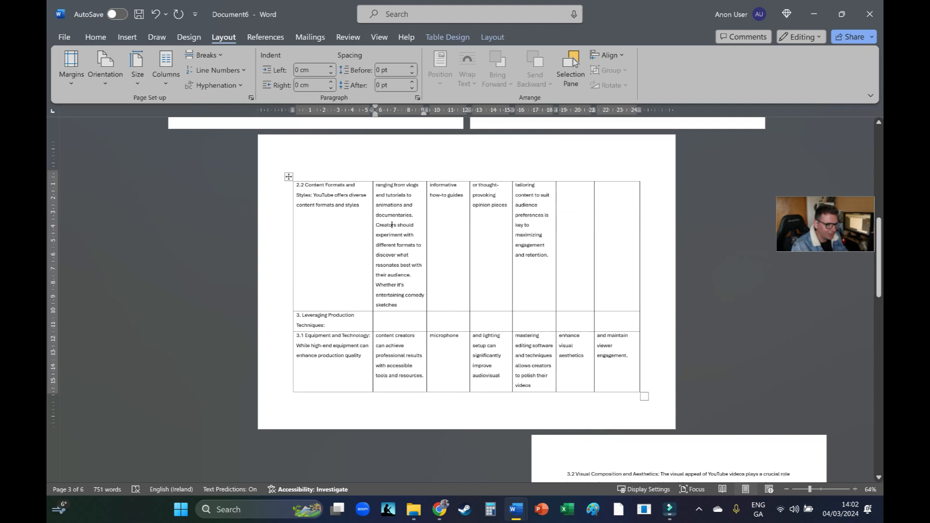
left_click_drag(293, 252, 275, 251)
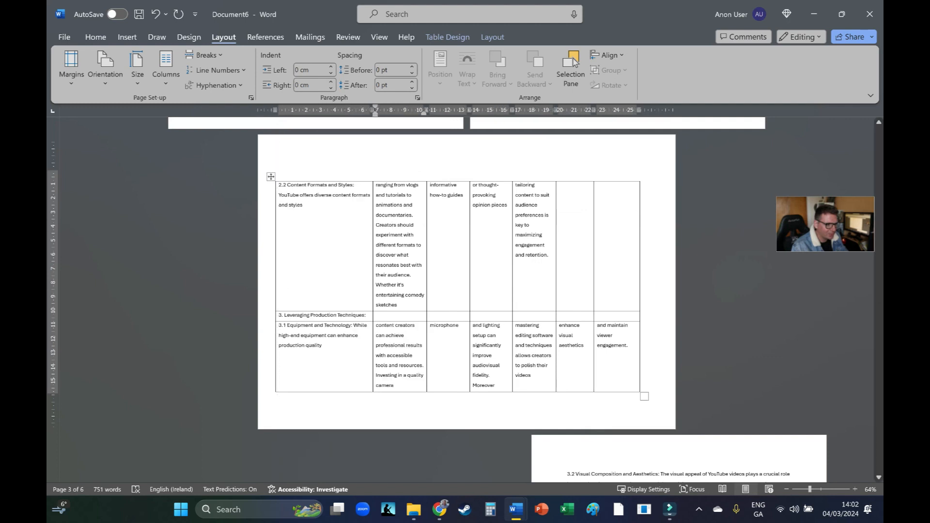
left_click_drag(640, 252, 652, 252)
scroll(466, 300, "down", 3)
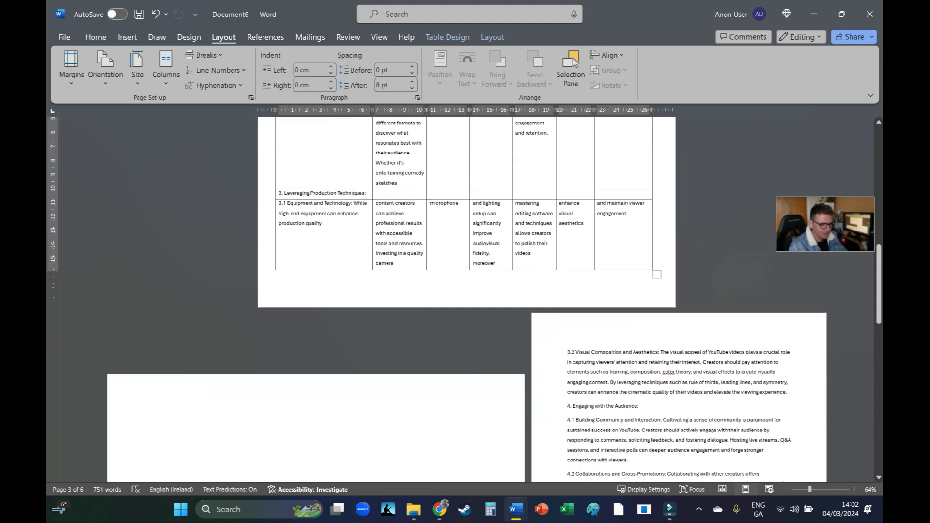
- Extend the table's outer borders slightly further outward and narrow the first column, giving its space to the second
left_click(143, 415)
scroll(466, 300, "up", 3)
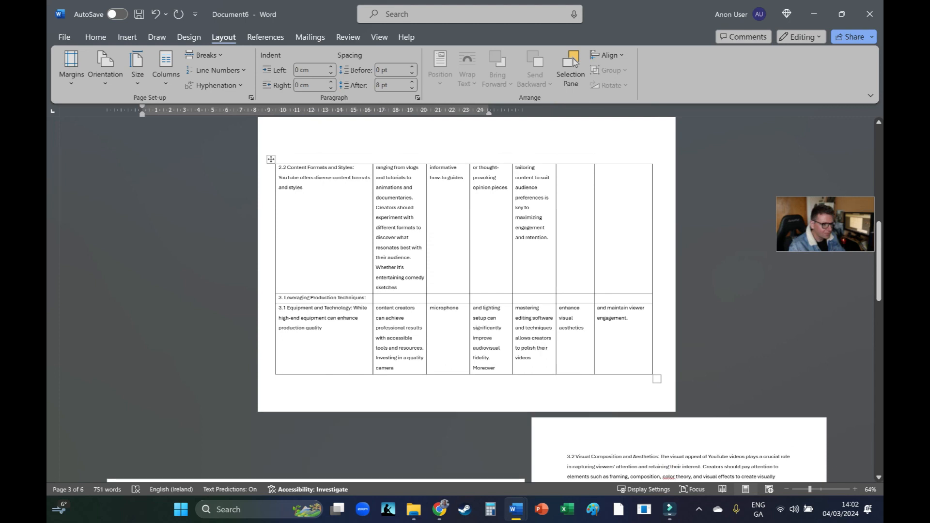
scroll(466, 301, "down", 2)
left_click_drag(653, 289, 660, 289)
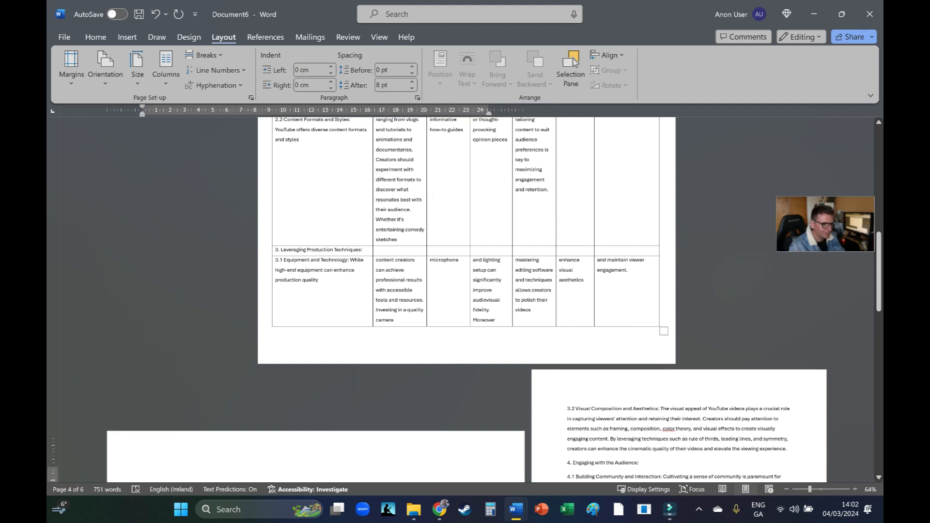
left_click_drag(373, 289, 360, 289)
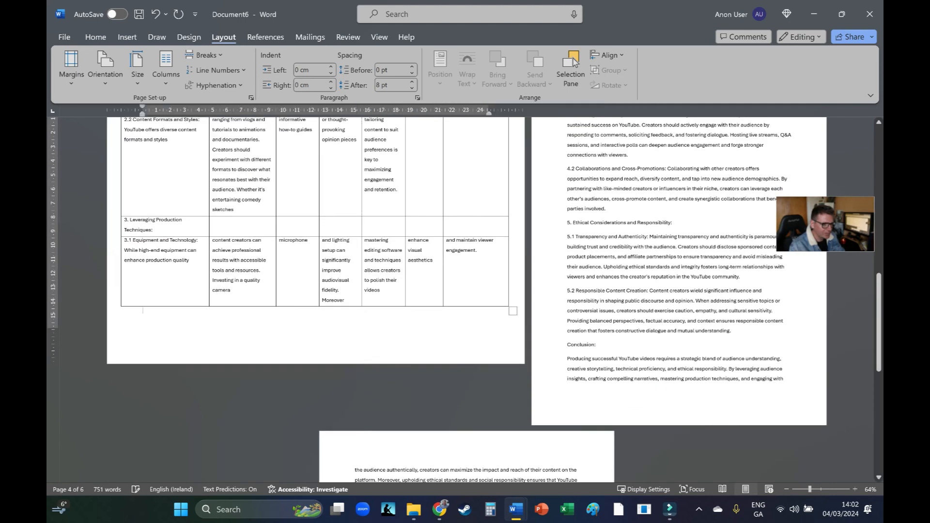
scroll(360, 291, "up", 3)
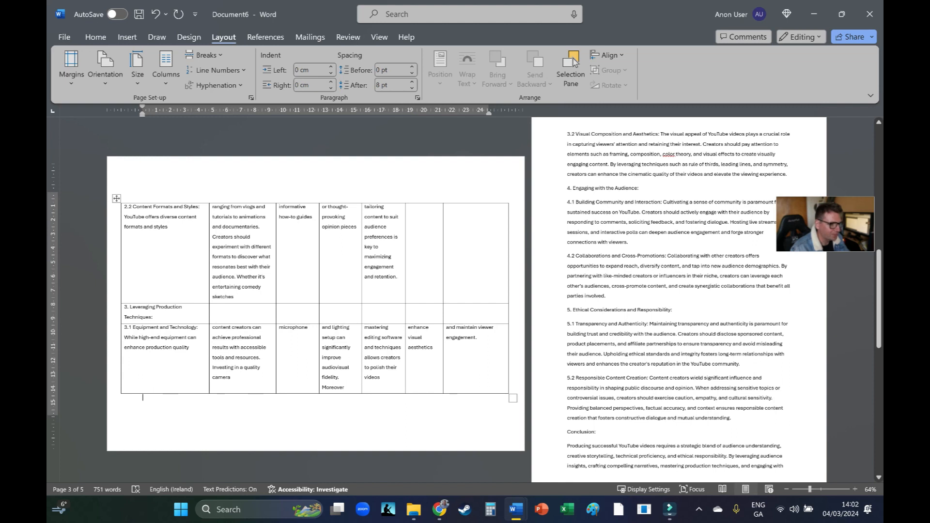
- Add one blank paragraph below the table and another above it
key("Return")
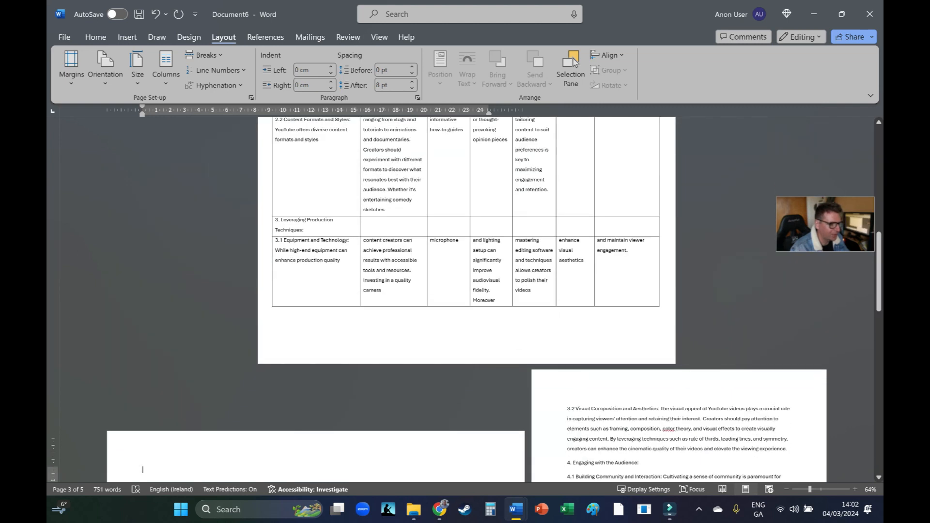
scroll(465, 300, "up", 3)
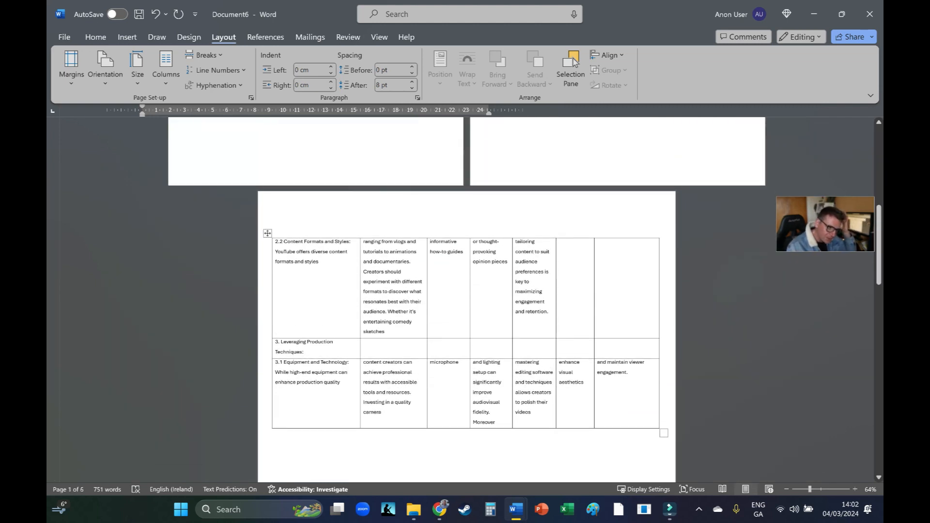
double_click(295, 232)
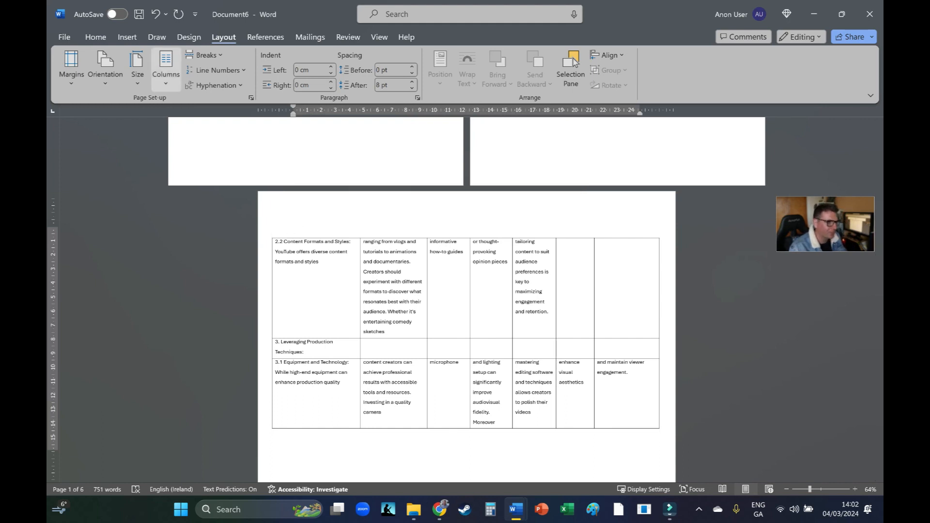
key("Return")
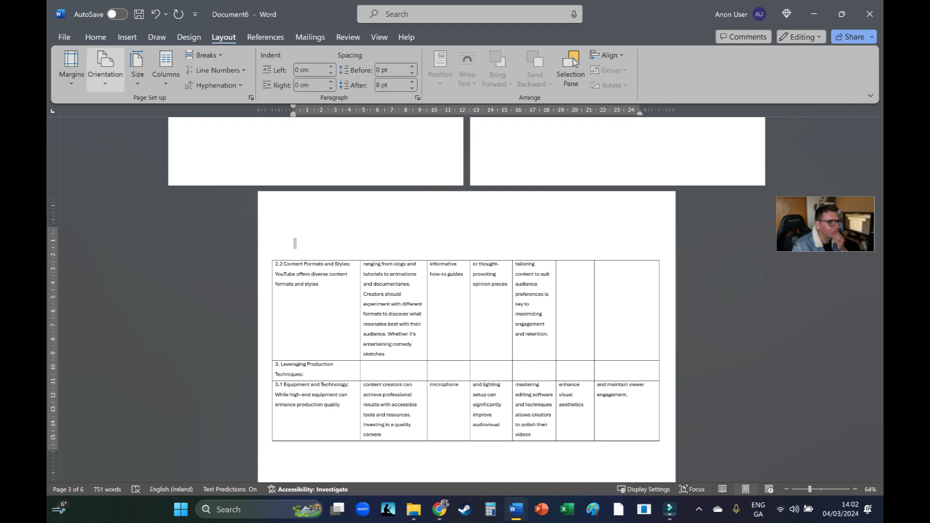
- Try a separate one-cell table above the converted table, and delete that extra table
left_click(127, 37)
left_click(140, 70)
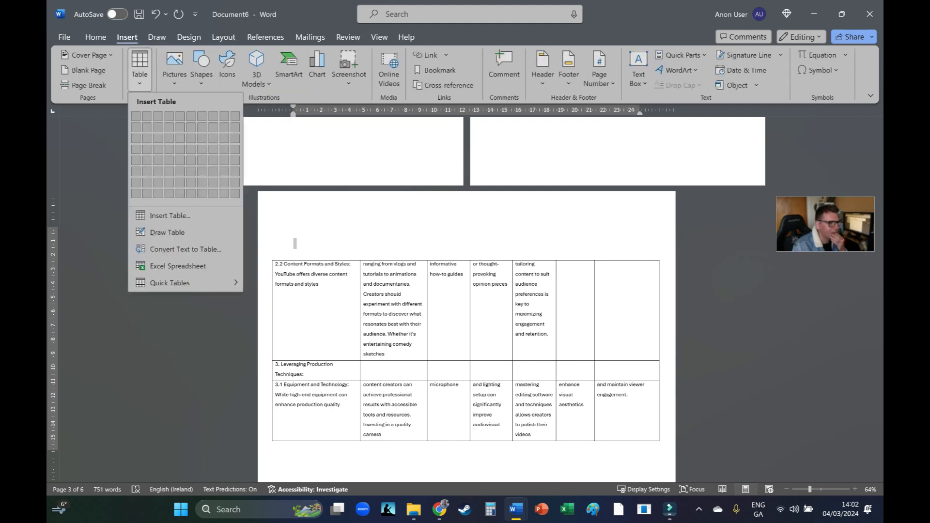
left_click(135, 116)
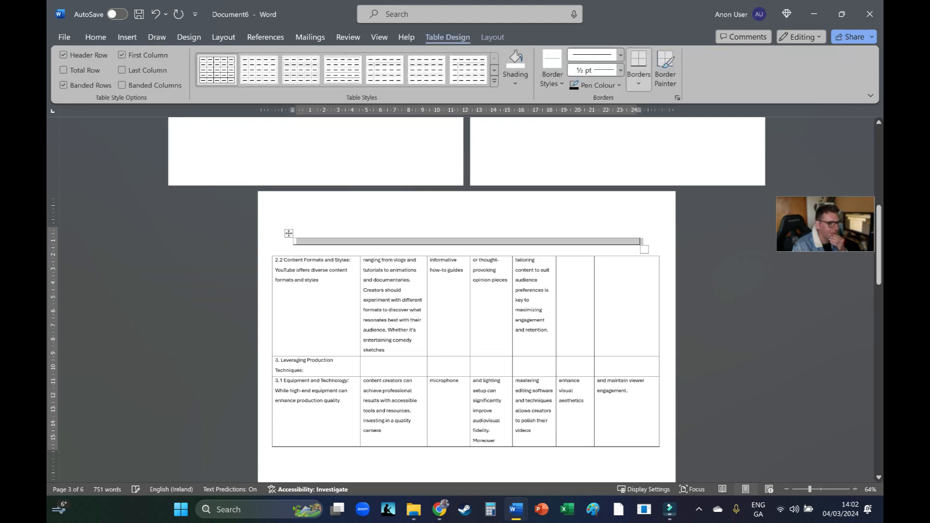
left_click(293, 231)
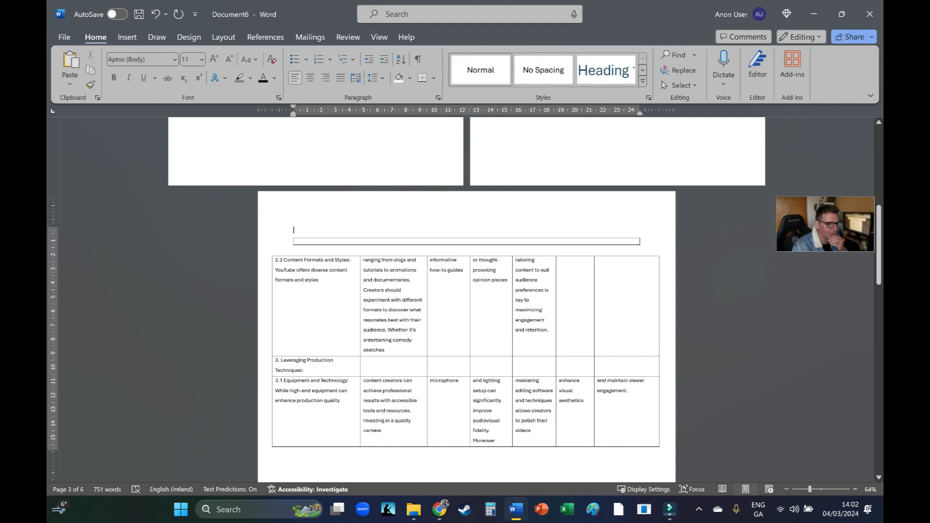
left_click(289, 234)
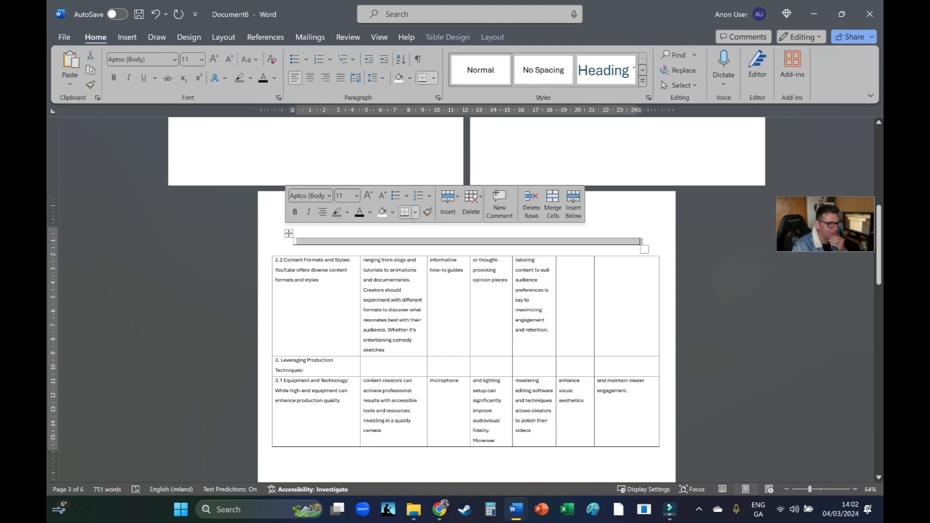
left_click(294, 249)
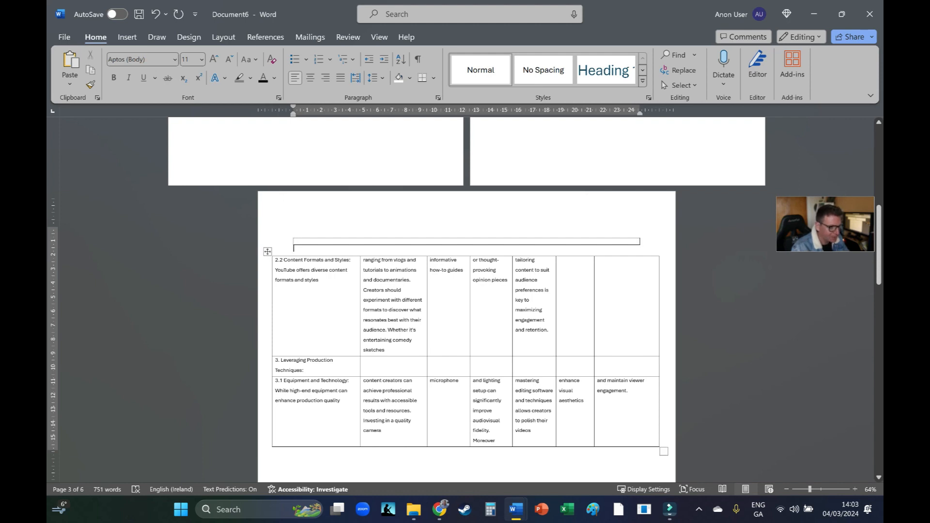
left_click(289, 233)
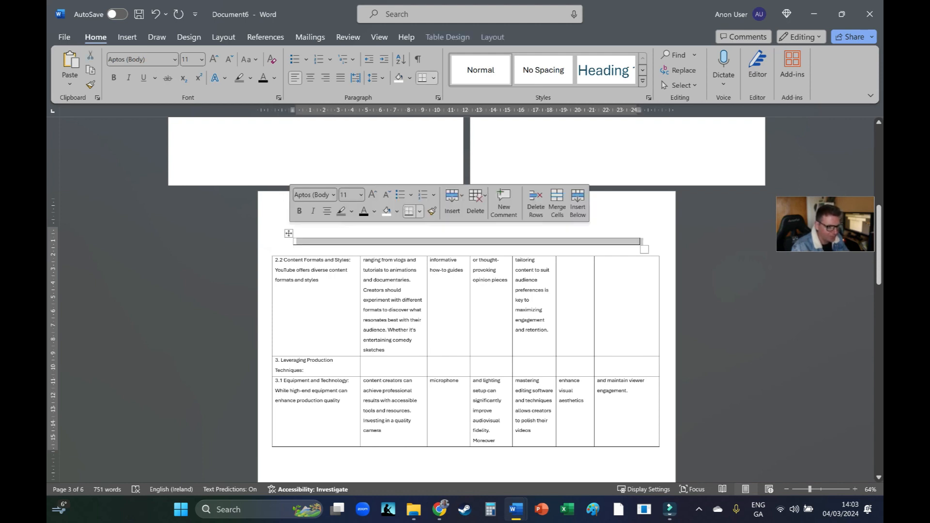
right_click(306, 241)
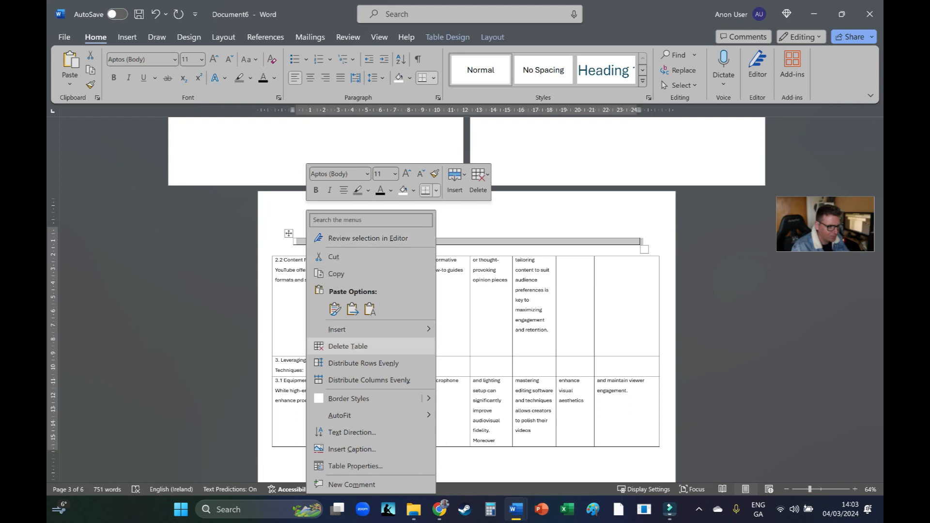
left_click(348, 346)
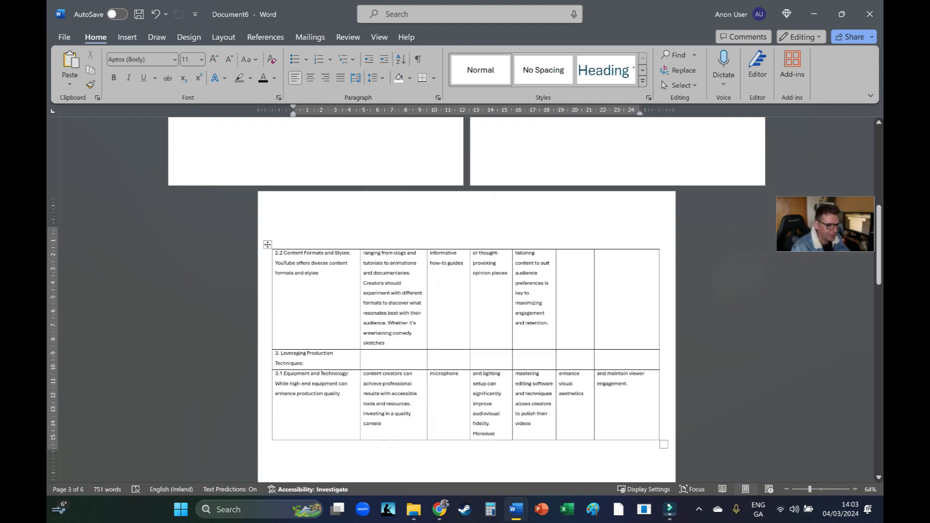
- Insert a new empty row above the converted table's first row
left_click_drag(276, 253, 639, 254)
right_click(378, 255)
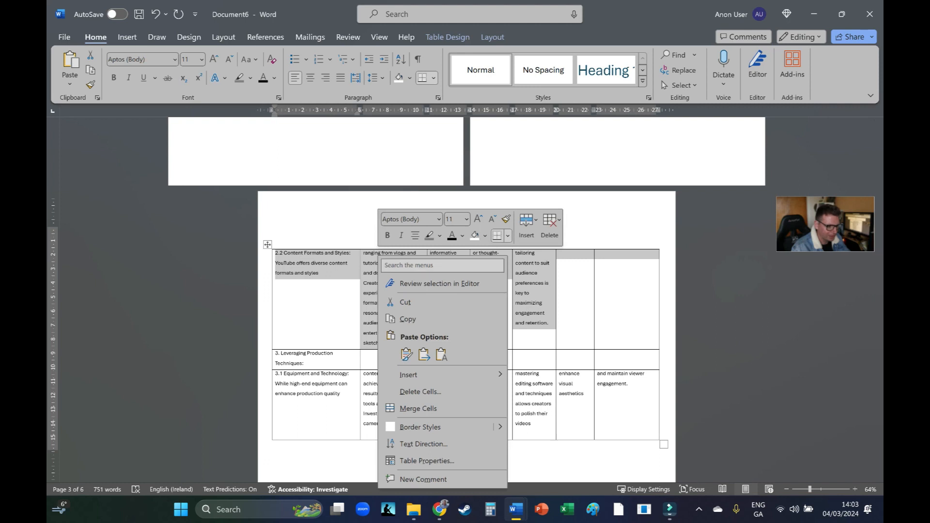
mouse_move(426, 375)
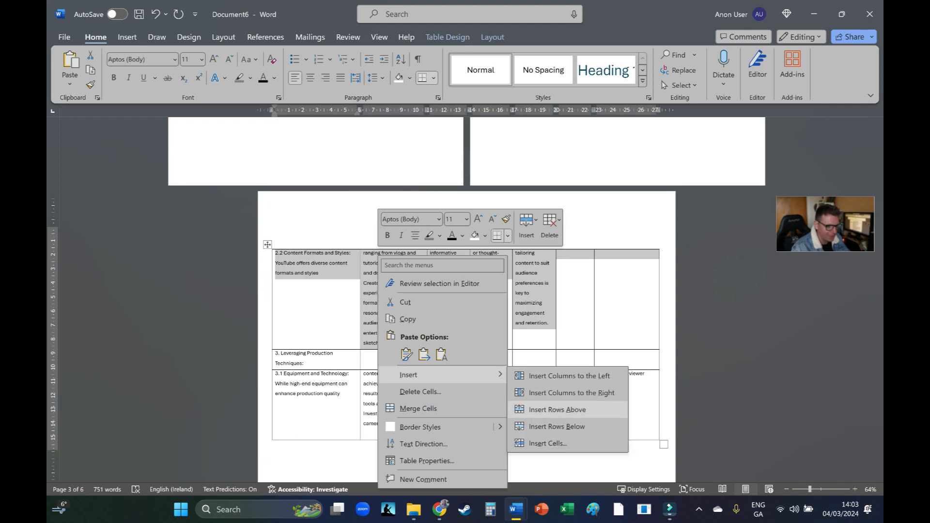
left_click(557, 409)
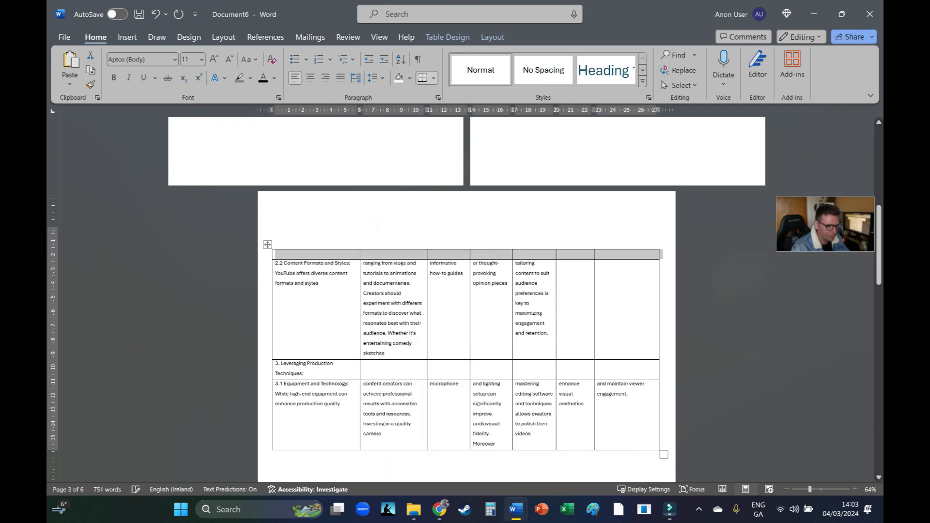
- Label the first four cells of the new header row Study, Population, outcome and cars
left_click(319, 283)
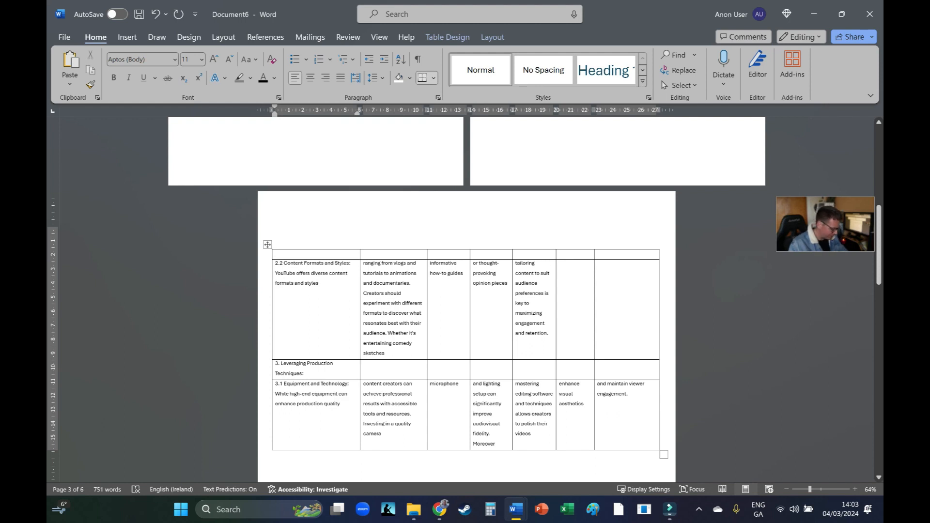
type("study")
key("Tab")
type("po")
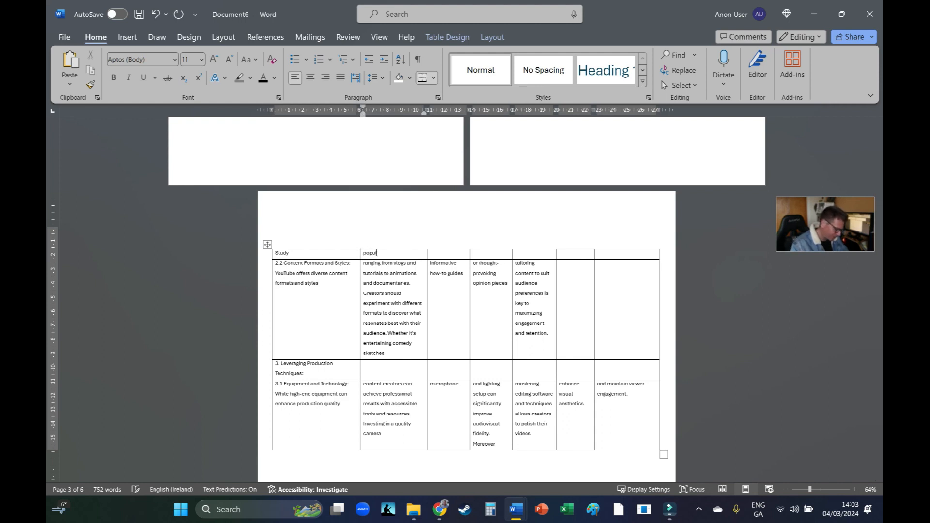
key("Tab")
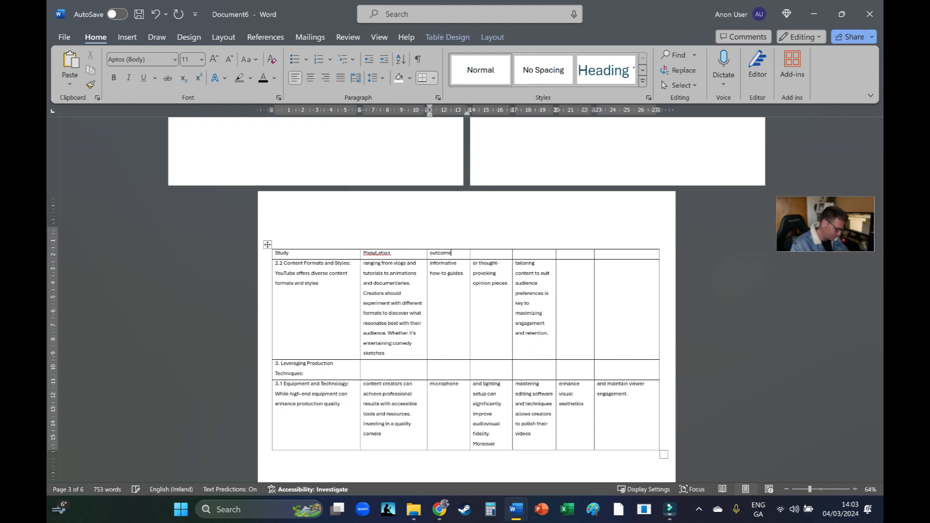
key("Tab")
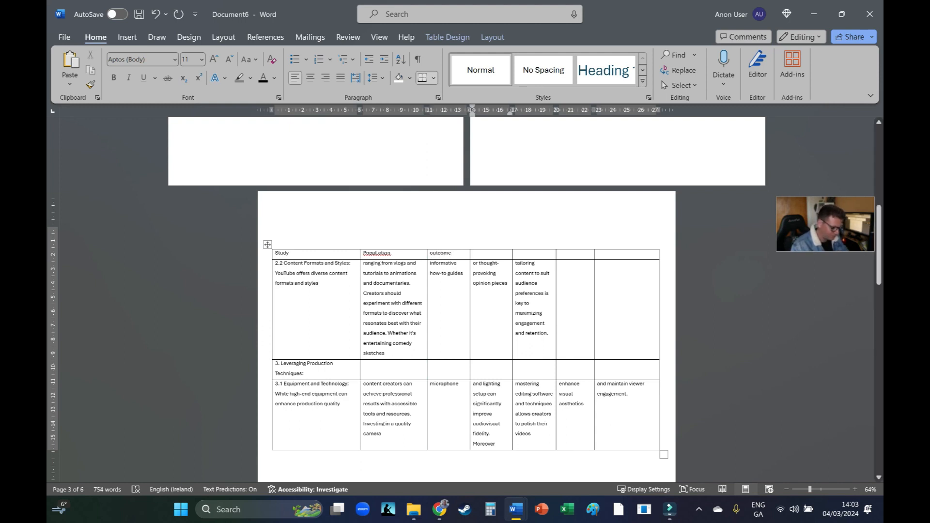
type("cars")
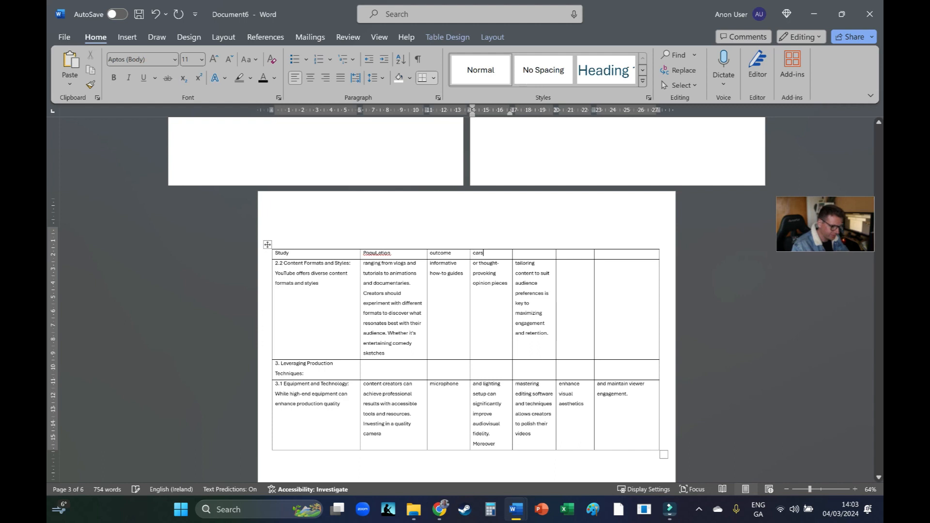
- Label the remaining three header cells Methods, Youtube and Rainy day
key("Tab")
type("me")
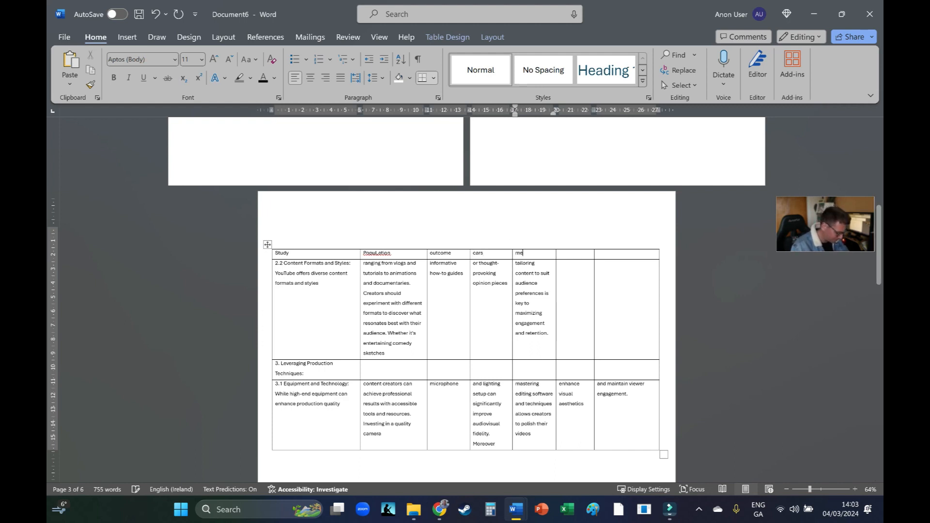
type("thods")
key("Tab")
type("vo")
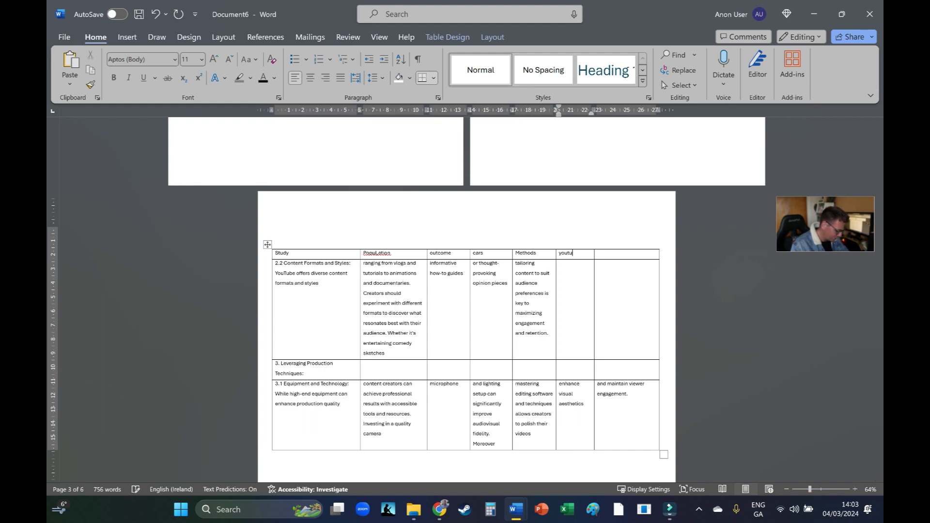
key("Tab")
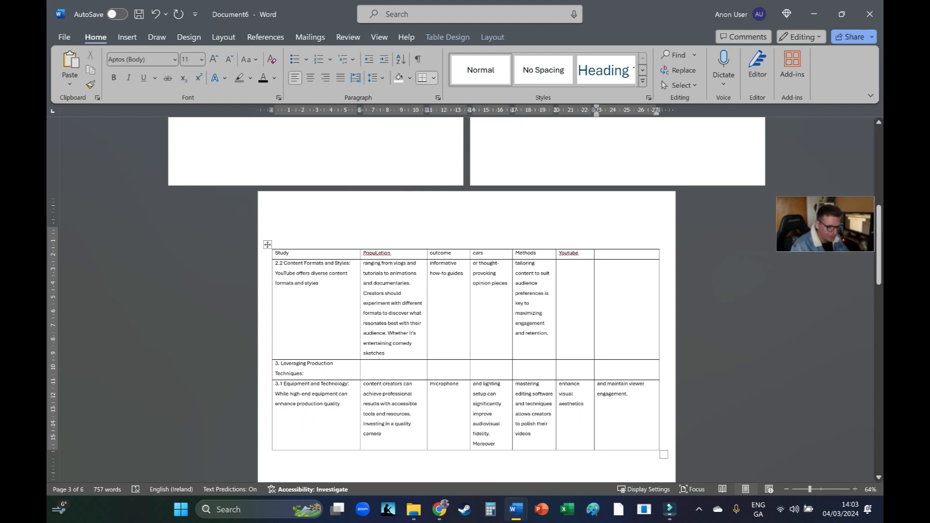
type("r")
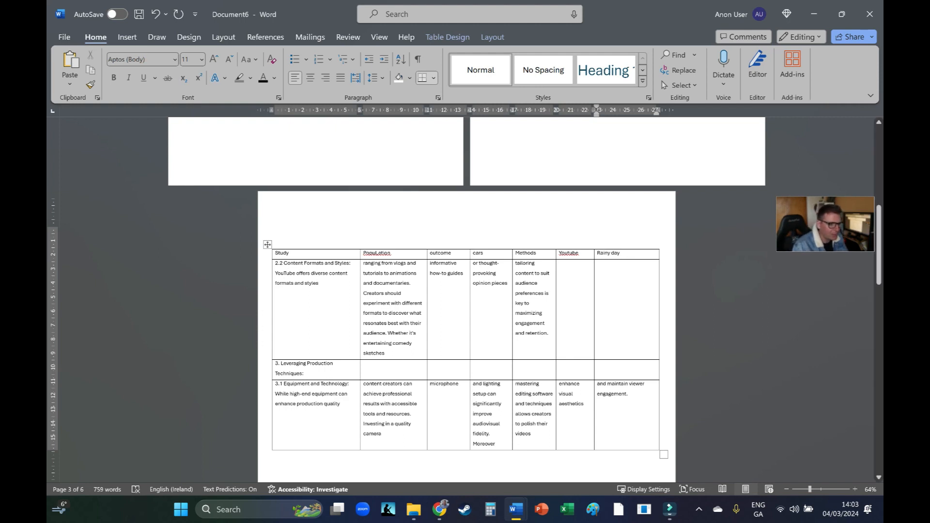
- Apply double line spacing to the whole table so its last row runs onto the next page
left_click_drag(621, 253, 278, 253)
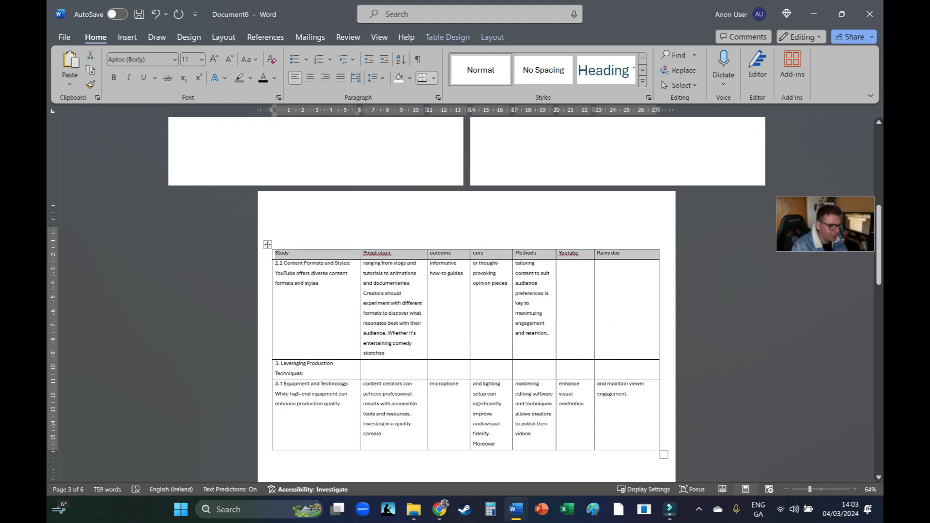
scroll(466, 299, "down", 5)
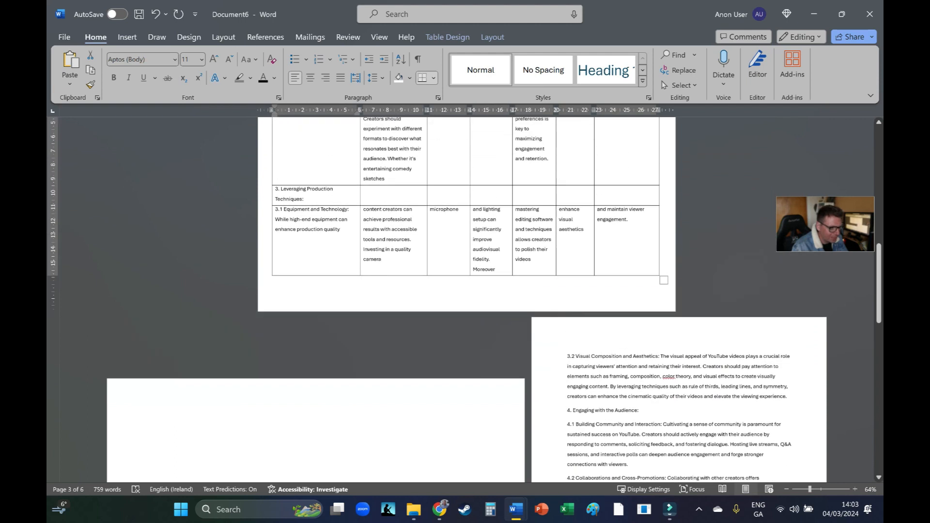
scroll(466, 299, "up", 3)
left_click(314, 196)
left_click(267, 157)
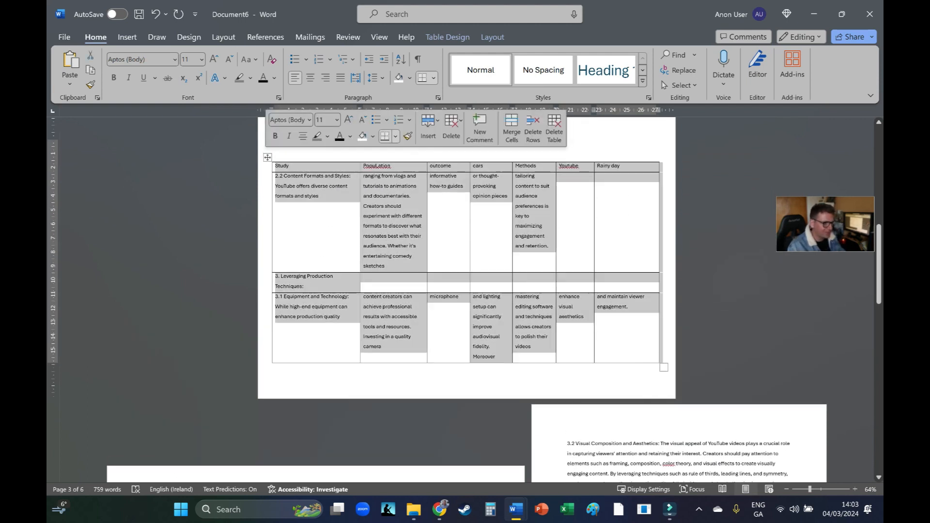
key("ctrl+2")
scroll(466, 299, "down", 3)
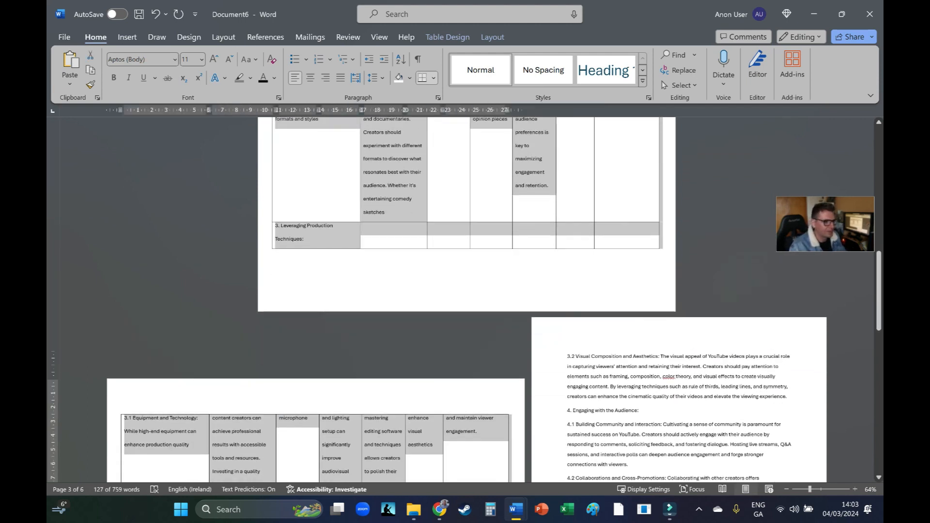
scroll(467, 299, "down", 5)
left_click(234, 346)
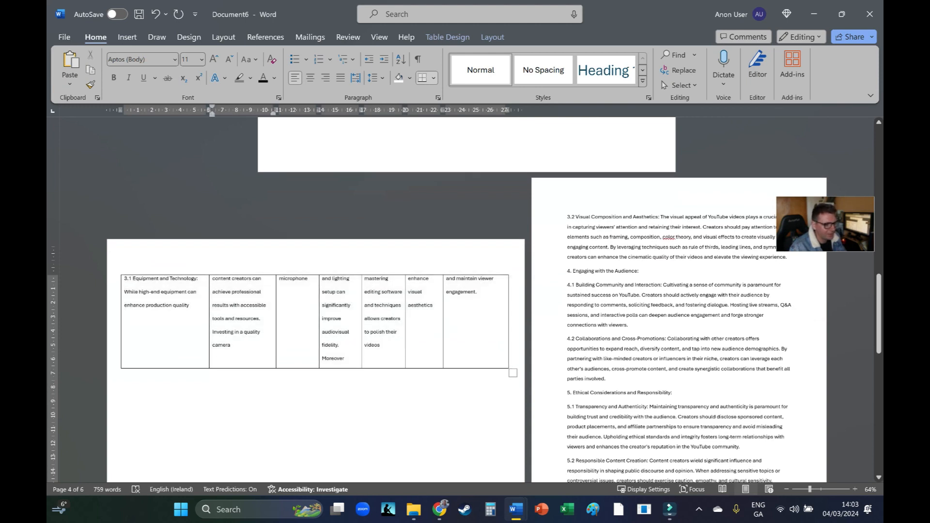
- Shade the header row with White, Background 1, Darker 35%, and make its text bold and centred
scroll(467, 299, "up", 10)
left_click_drag(276, 237, 625, 237)
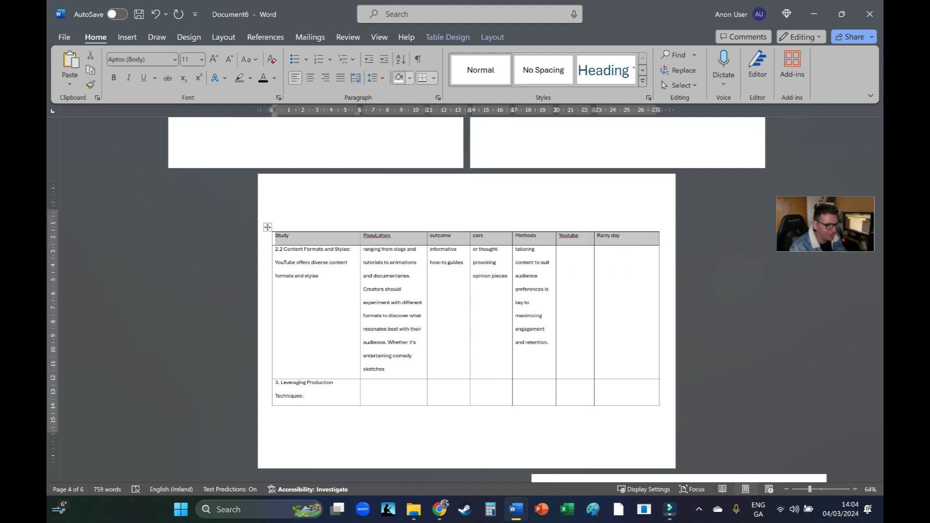
left_click(410, 78)
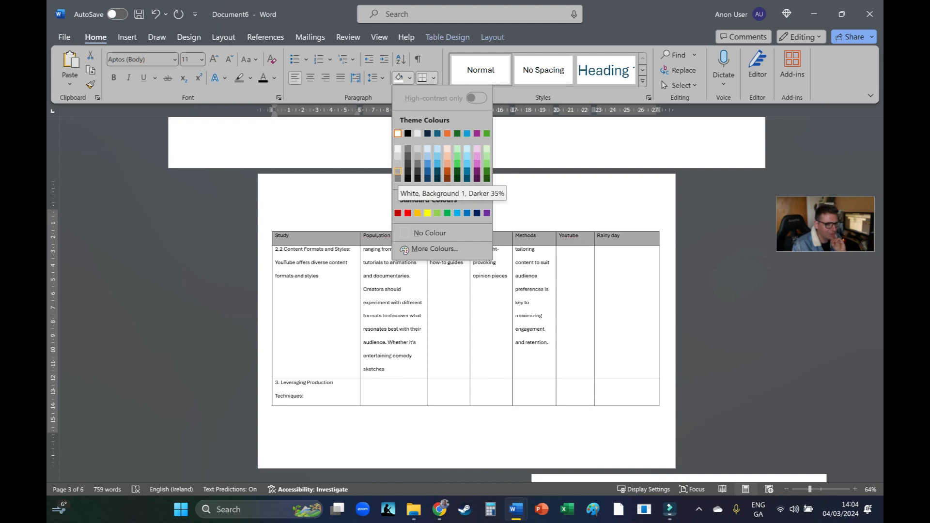
left_click(398, 171)
key("ctrl+b")
key("ctrl+e")
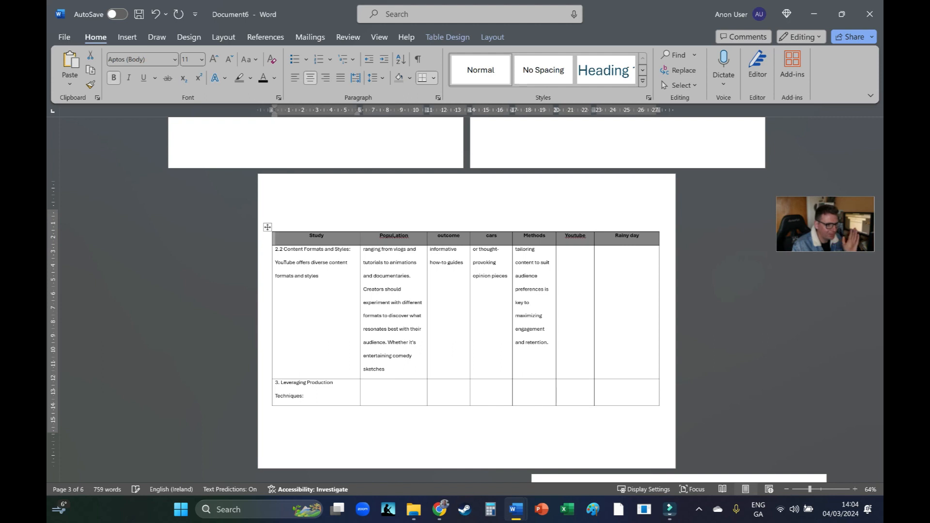
left_click(417, 316)
- Mark the table's top row as a repeating header row and check it on the following page
scroll(418, 316, "down", 3)
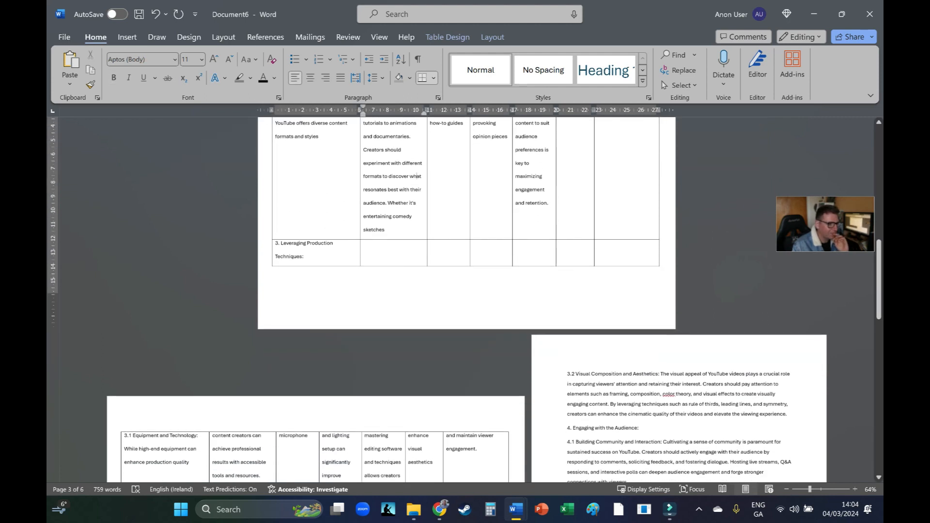
scroll(417, 316, "up", 2)
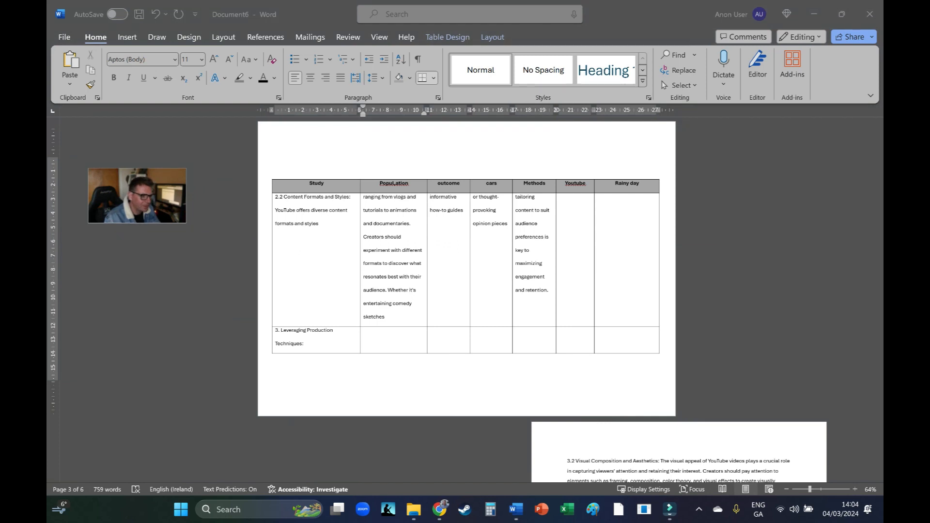
scroll(467, 266, "down", 3)
scroll(466, 266, "up", 3)
left_click_drag(307, 201, 627, 201)
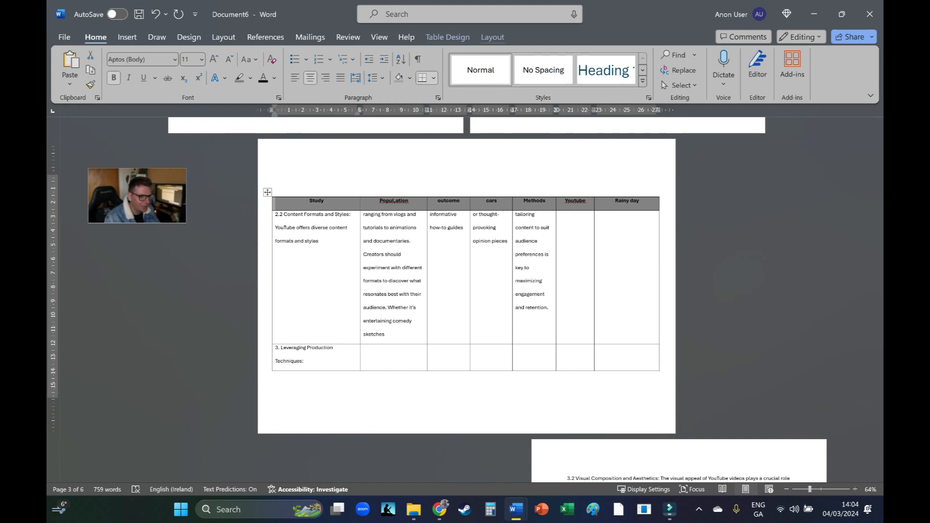
left_click(492, 37)
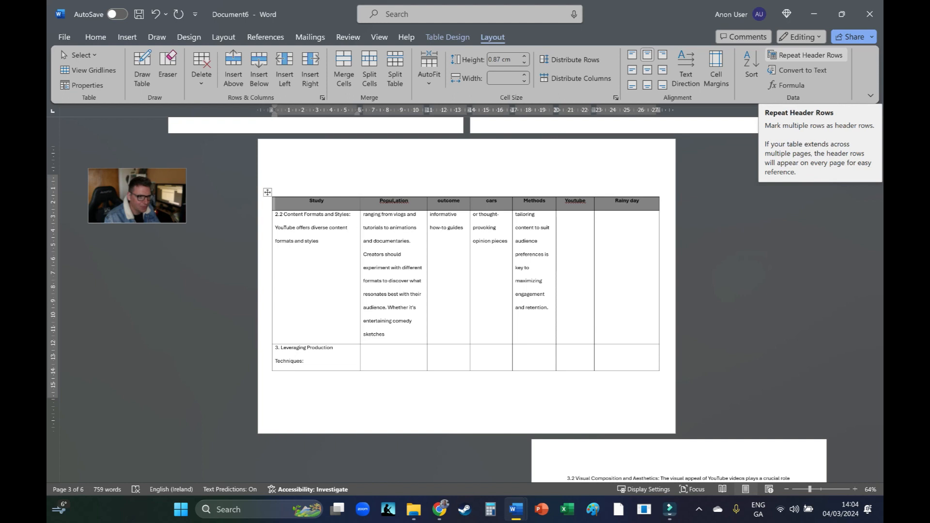
scroll(465, 290, "down", 5)
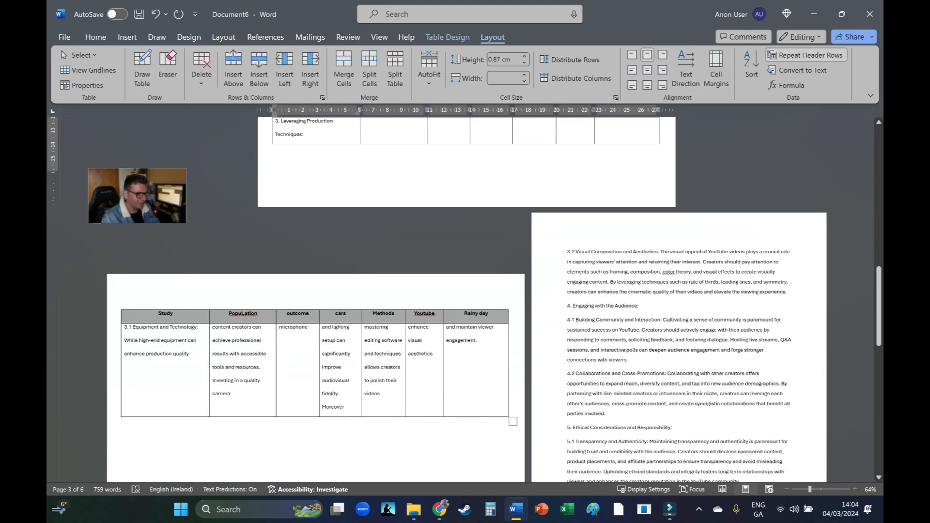
scroll(465, 290, "up", 4)
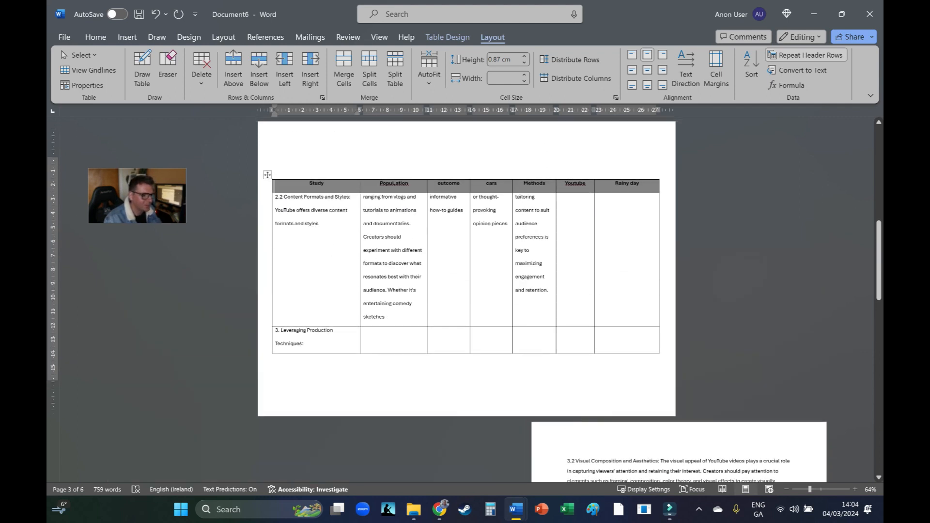
- Remove one blank line above the table
left_click(306, 211)
right_click(295, 162)
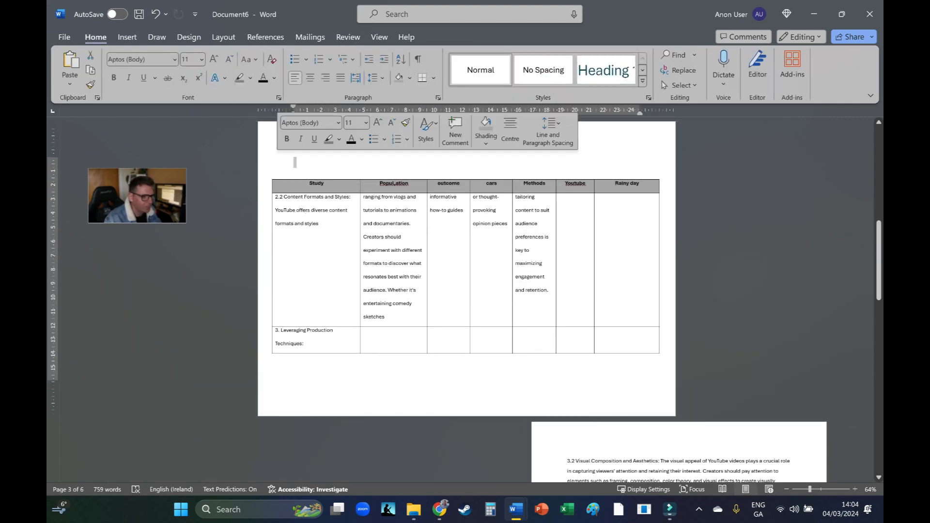
key("ctrl+z")
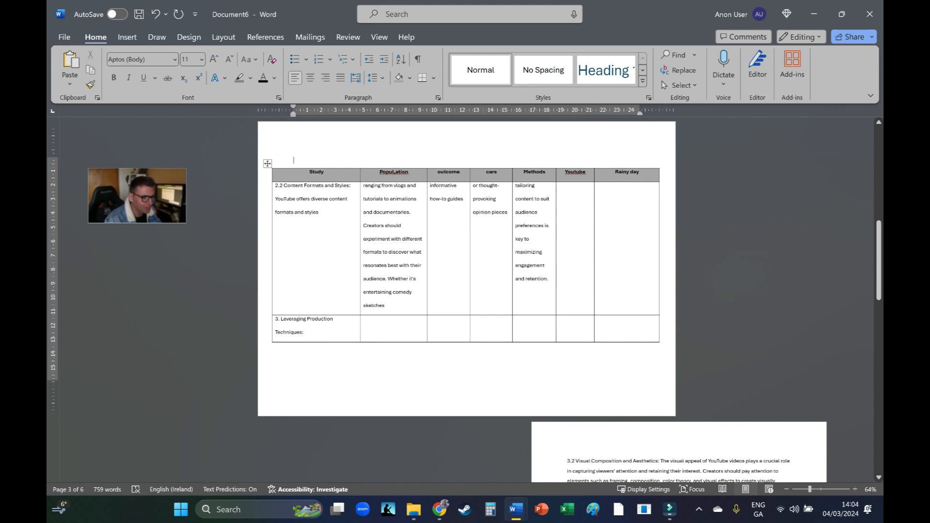
left_click(268, 164)
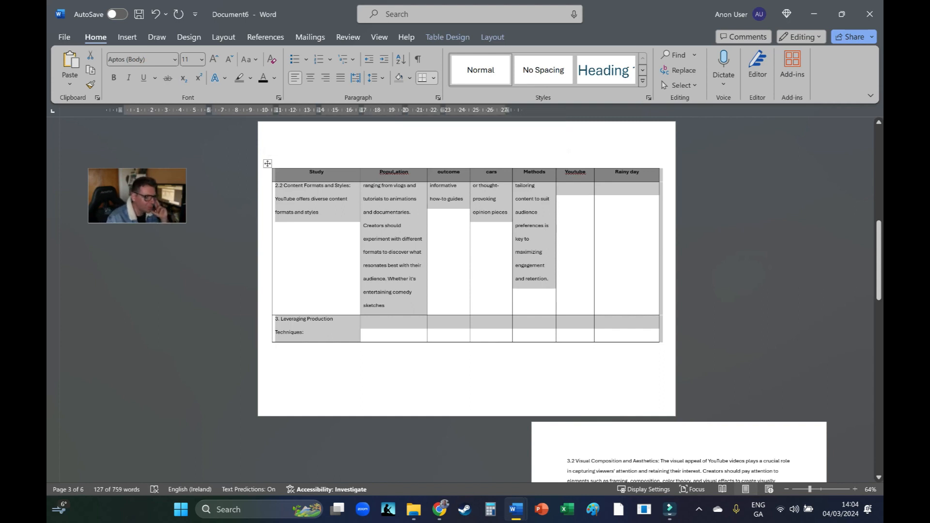
right_click(307, 196)
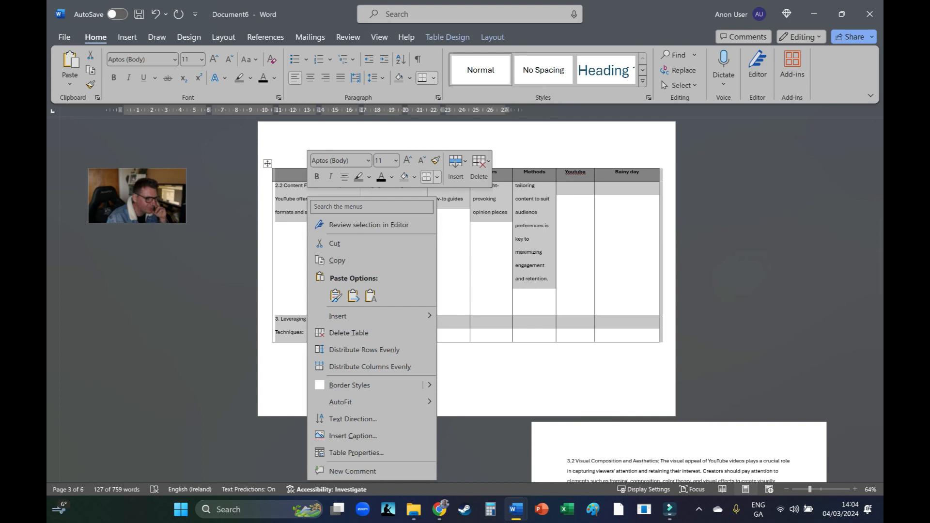
left_click(356, 452)
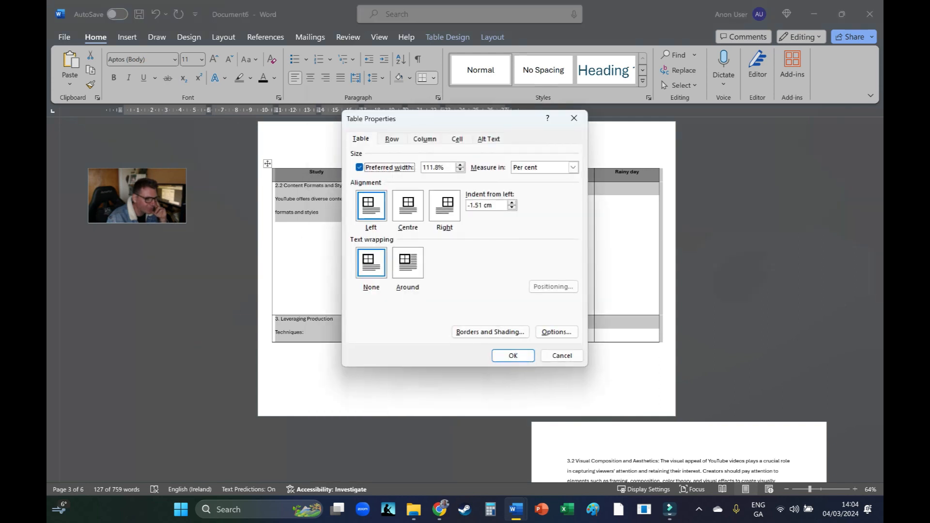
left_click(407, 263)
left_click(372, 263)
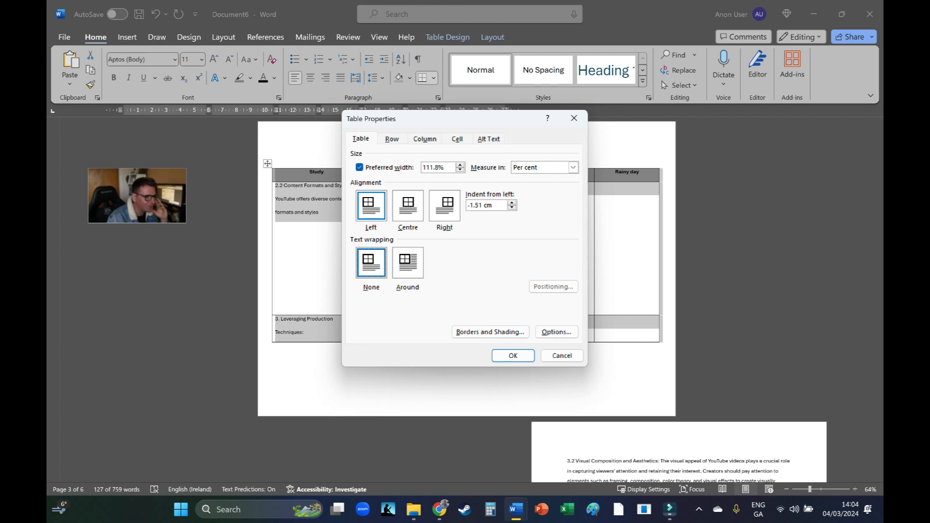
left_click(574, 118)
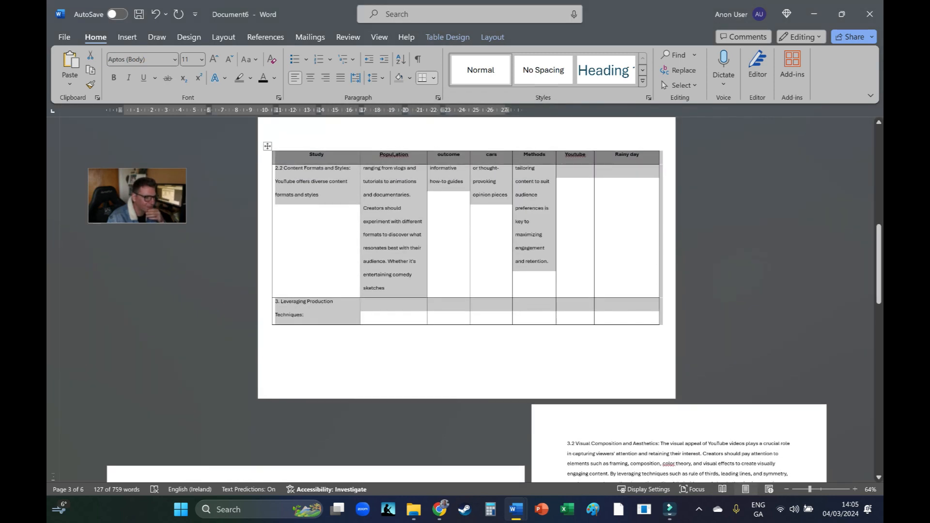
- Set the table's text wrapping to Around in its table properties and check the header row across both pages
right_click(298, 173)
left_click(346, 429)
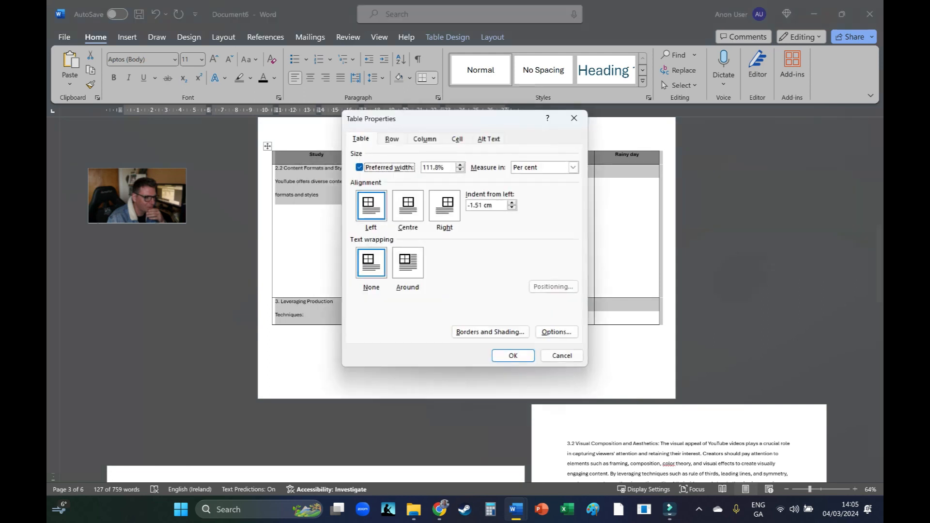
left_click(408, 263)
left_click(513, 356)
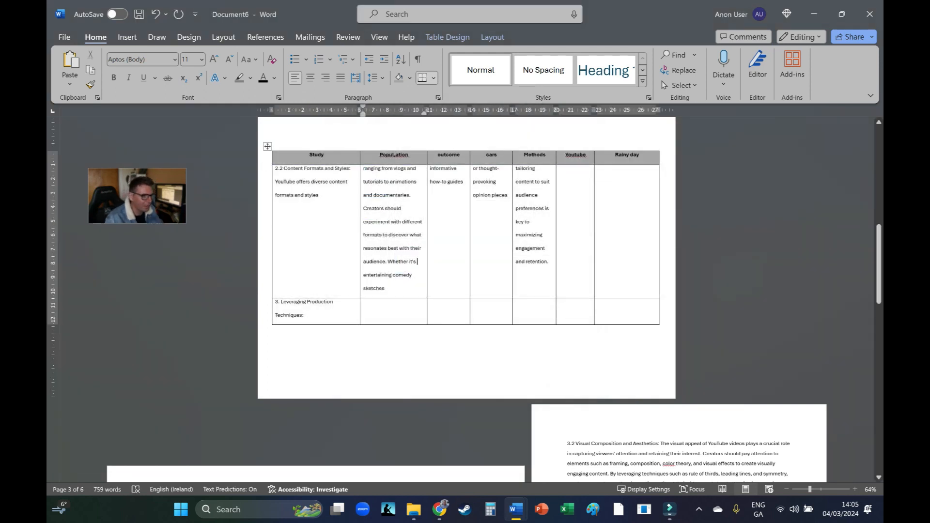
scroll(466, 300, "down", 5)
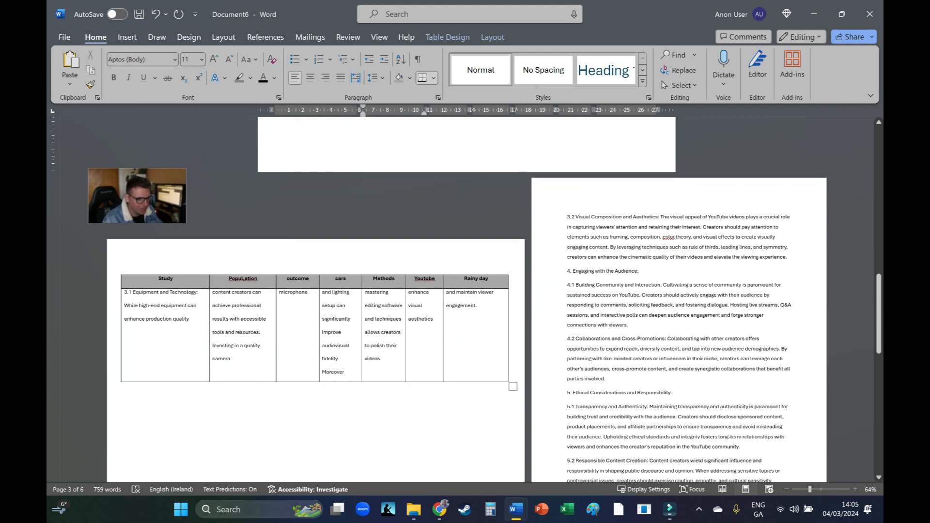
scroll(466, 299, "down", 3)
scroll(466, 299, "up", 5)
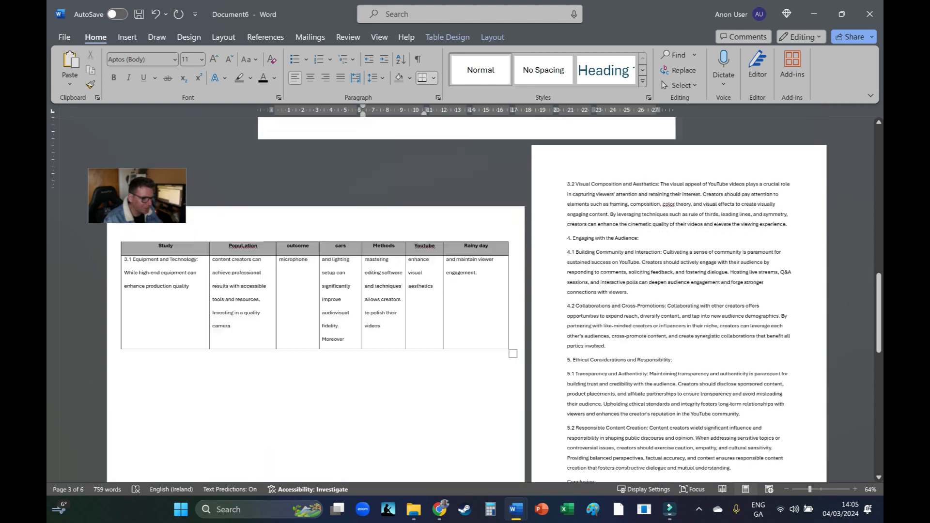
scroll(466, 299, "up", 6)
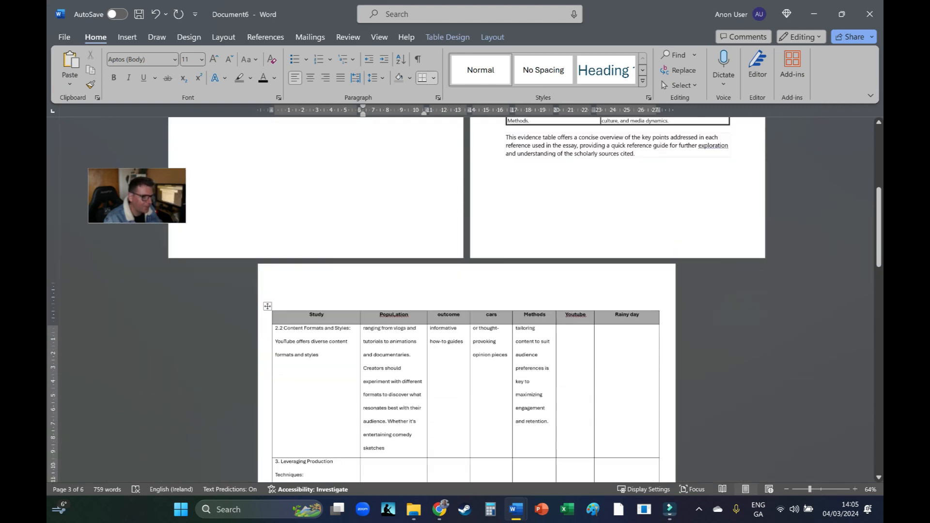
- Align the table with the left page margin through its table properties and AutoFit it to the window
right_click(295, 319)
left_click(268, 320)
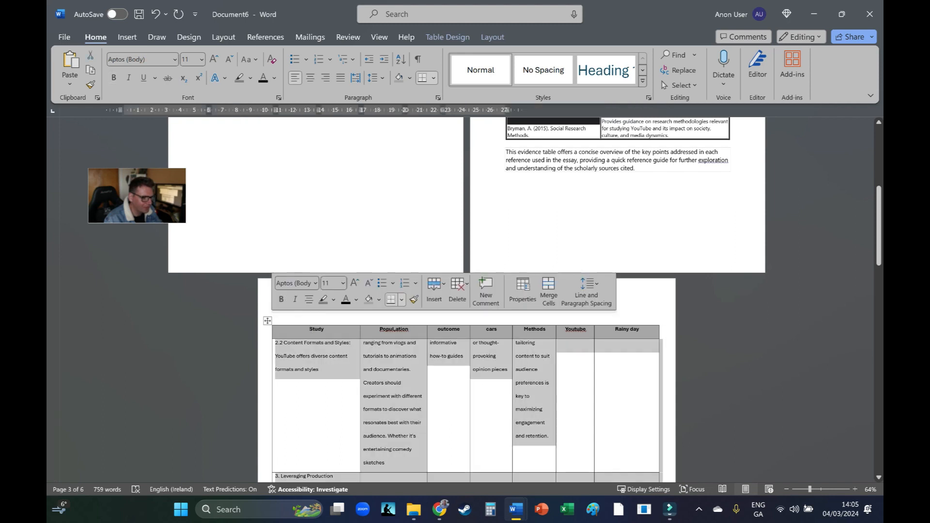
right_click(294, 351)
left_click(342, 322)
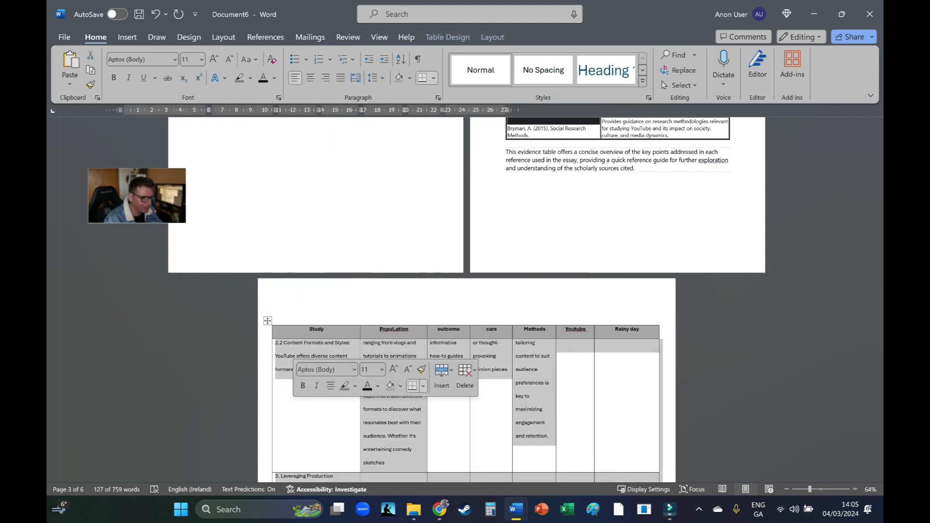
left_click(513, 356)
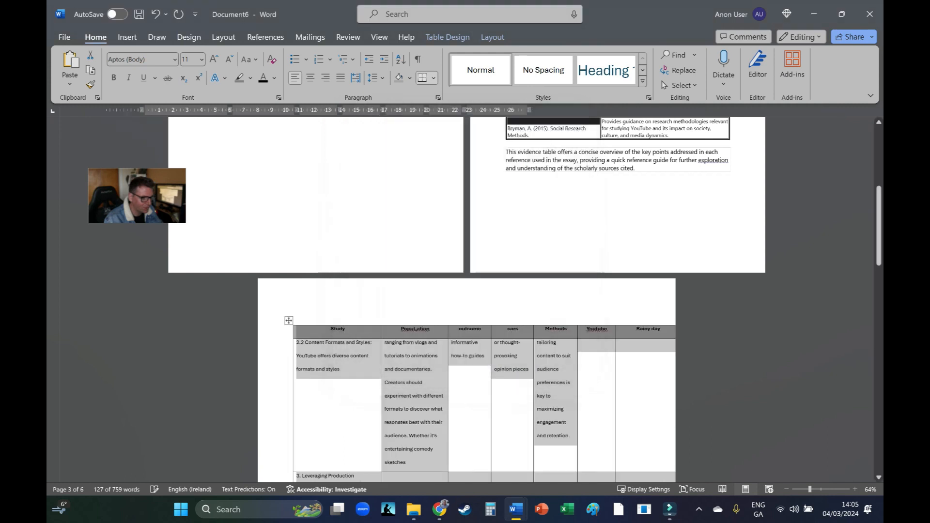
right_click(328, 350)
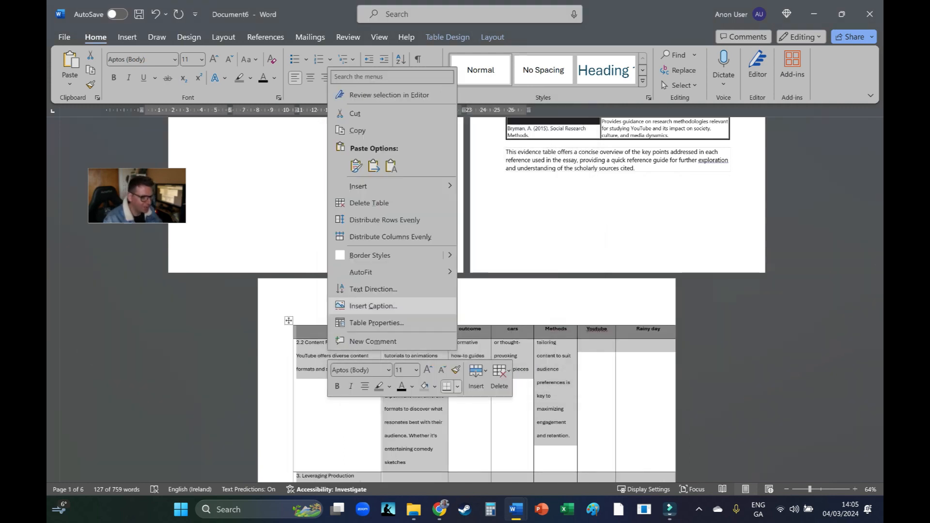
mouse_move(361, 273)
left_click(508, 290)
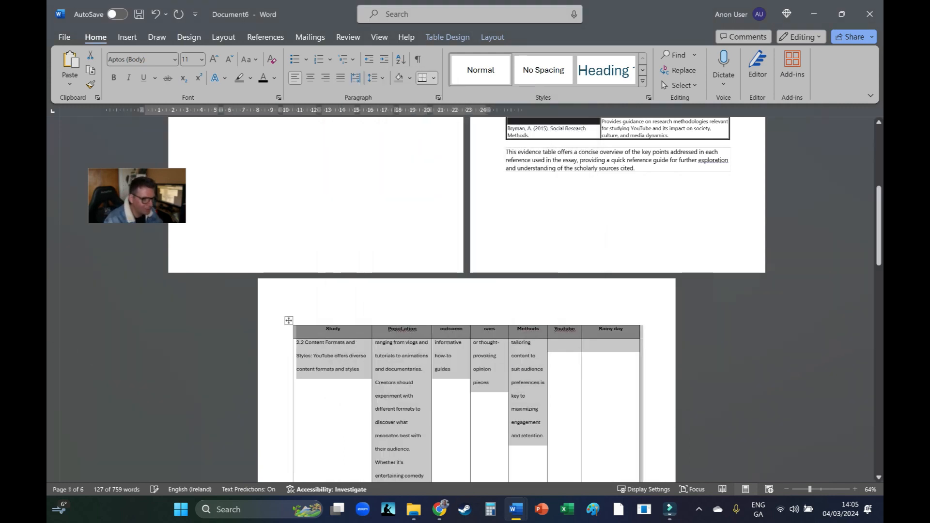
- Check the fit of the table and its repeated header row on both landscape pages
scroll(508, 290, "down", 4)
scroll(467, 299, "down", 1)
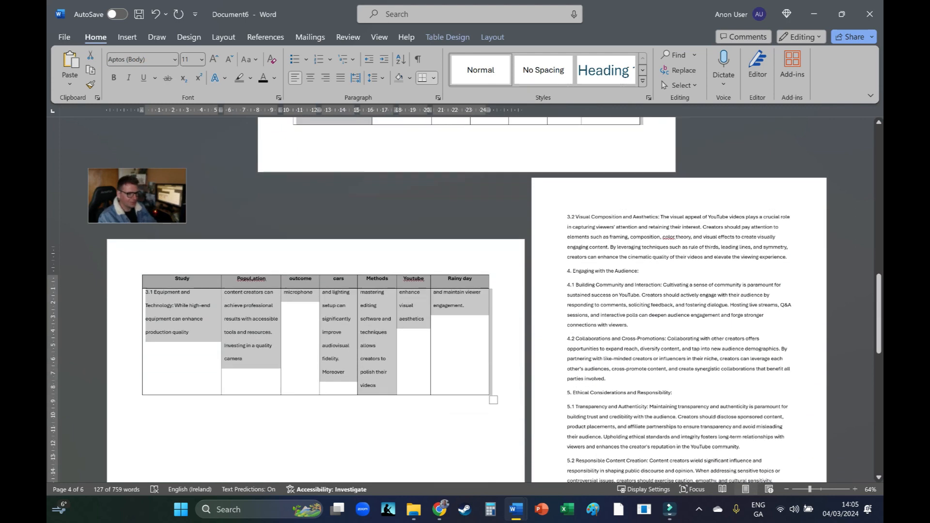
left_click(642, 295)
scroll(642, 295, "up", 4)
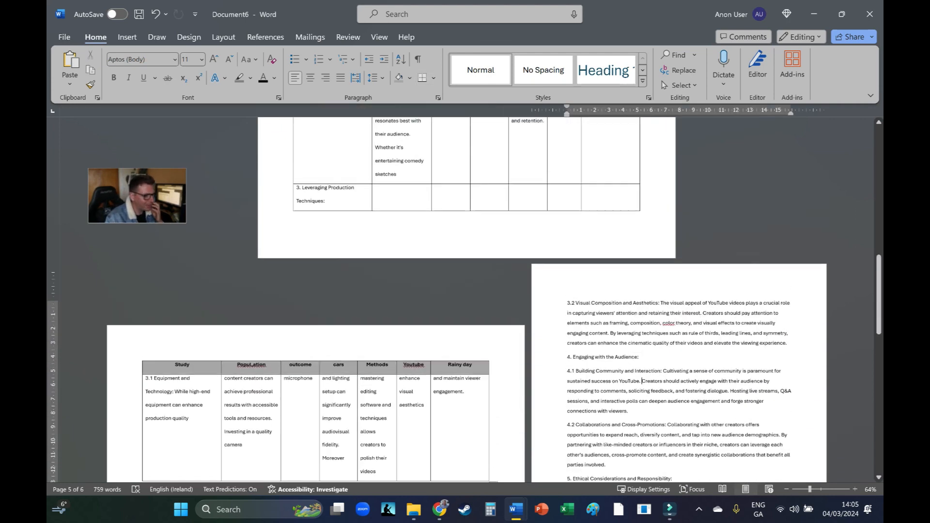
scroll(467, 300, "up", 3)
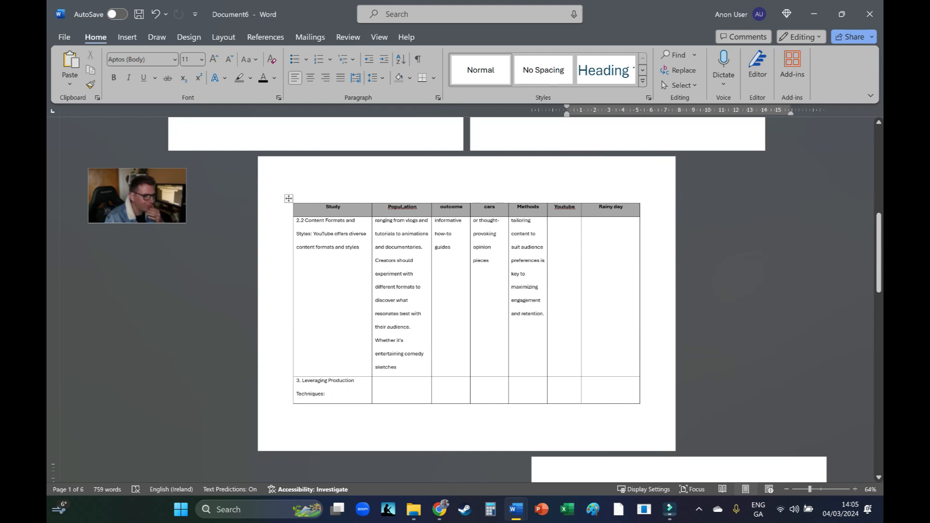
scroll(466, 299, "down", 6)
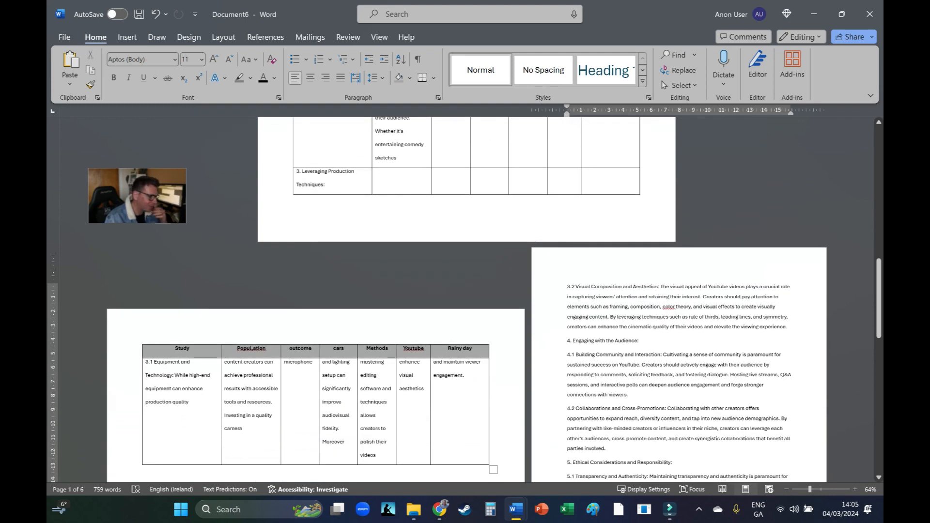
scroll(466, 299, "up", 1)
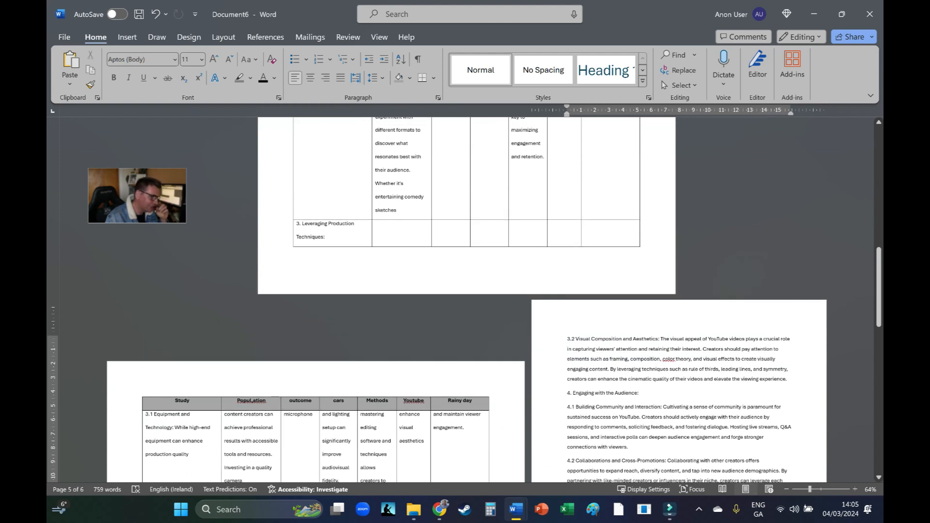
scroll(466, 300, "up", 6)
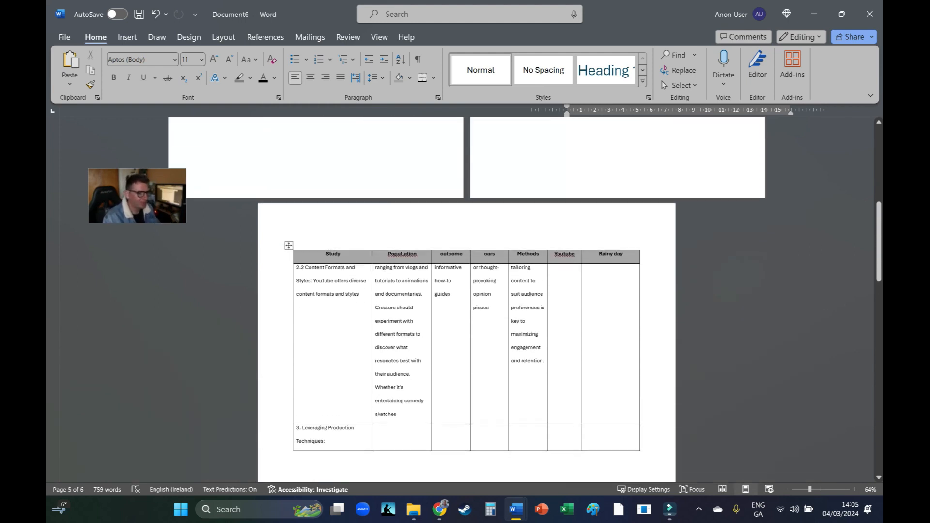
- Open the first page's footer and insert a centred page number at the bottom of the page
double_click(204, 182)
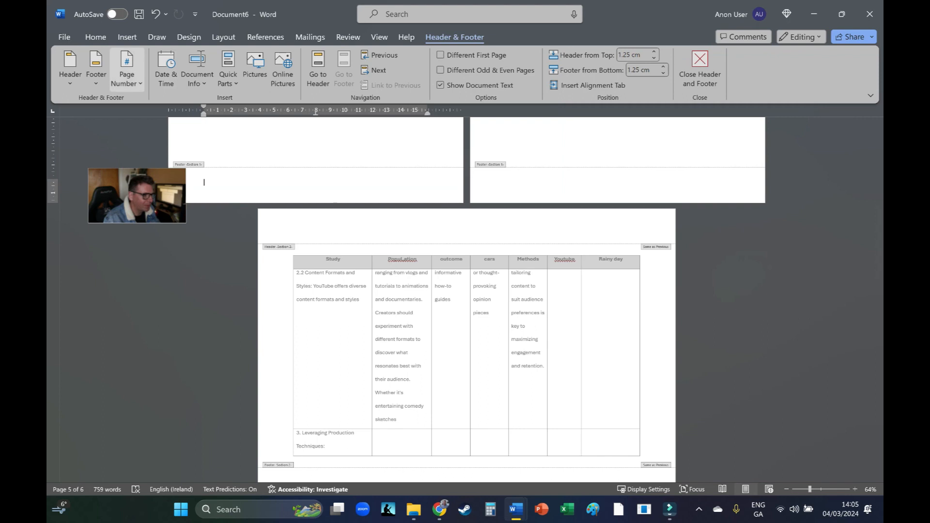
left_click(127, 70)
mouse_move(157, 118)
left_click(337, 228)
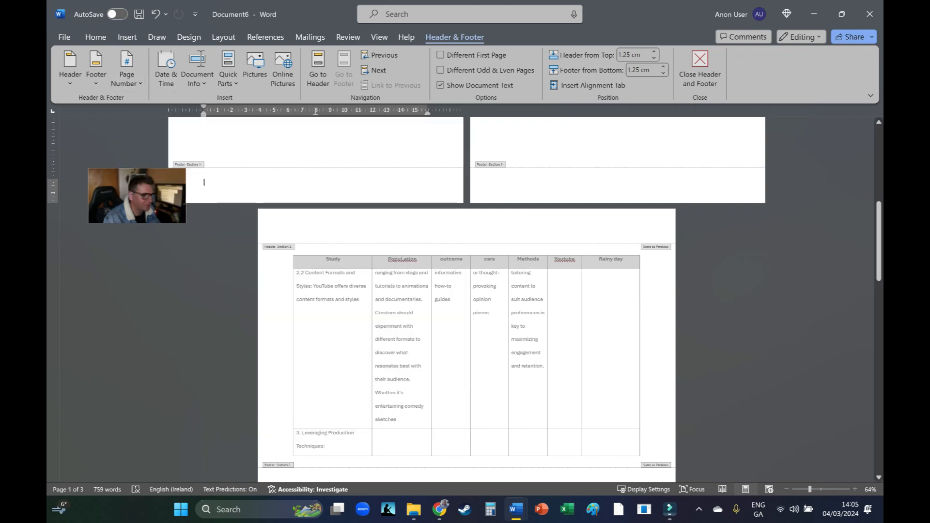
- Check the footer page numbers across the portrait and landscape pages, including the one on the first landscape page
scroll(203, 183, "down", 10)
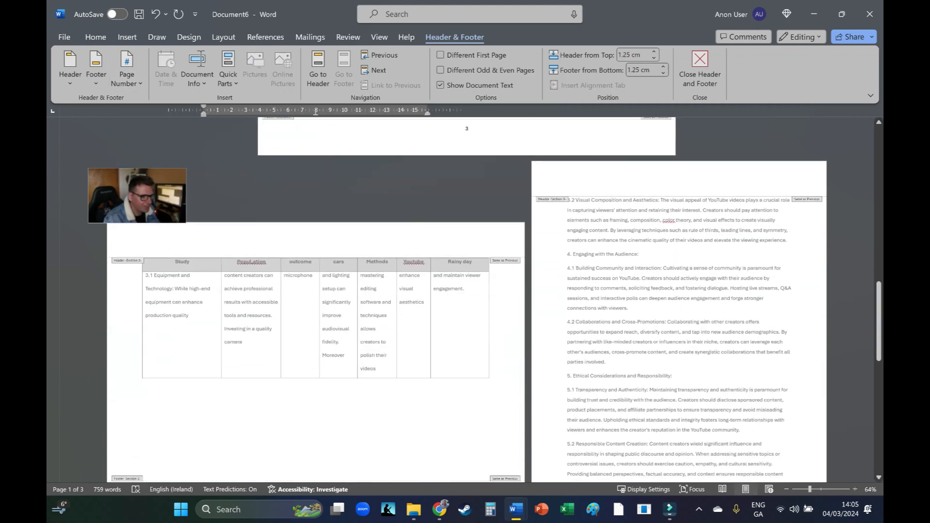
scroll(494, 299, "down", 4)
scroll(494, 297, "up", 15)
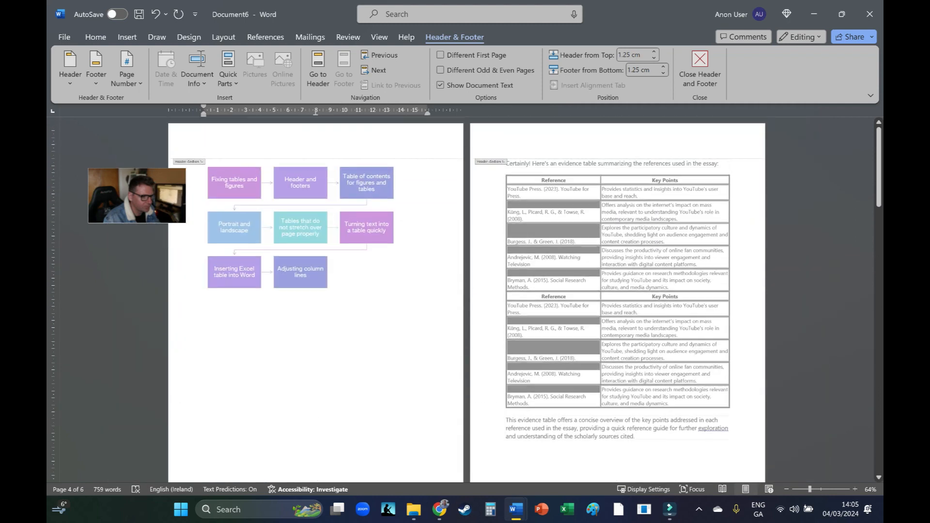
scroll(315, 270, "down", 5)
scroll(315, 270, "down", 3)
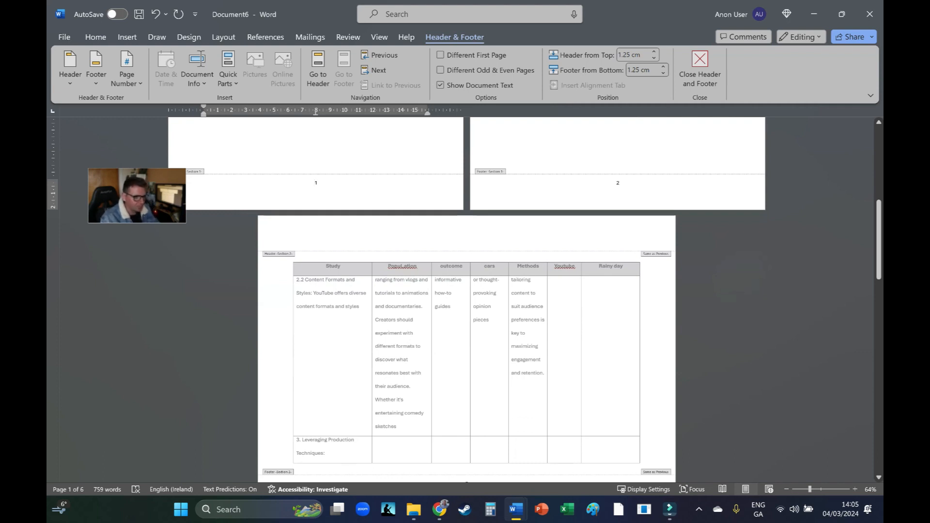
scroll(467, 310, "down", 1)
scroll(467, 291, "down", 2)
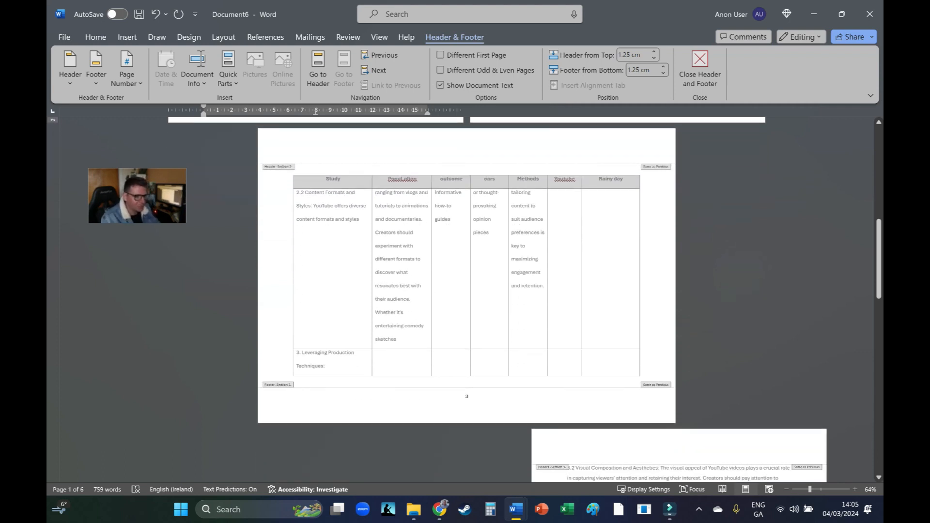
double_click(467, 396)
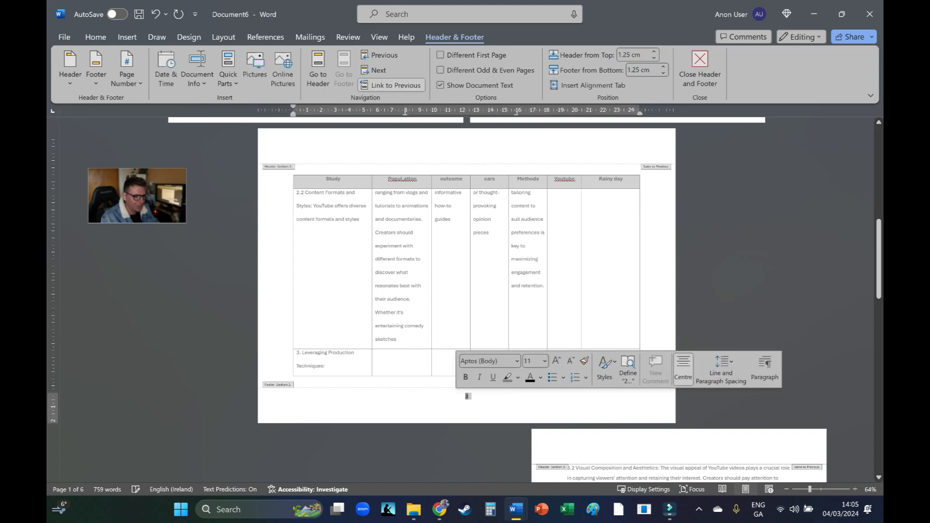
scroll(467, 290, "up", 4)
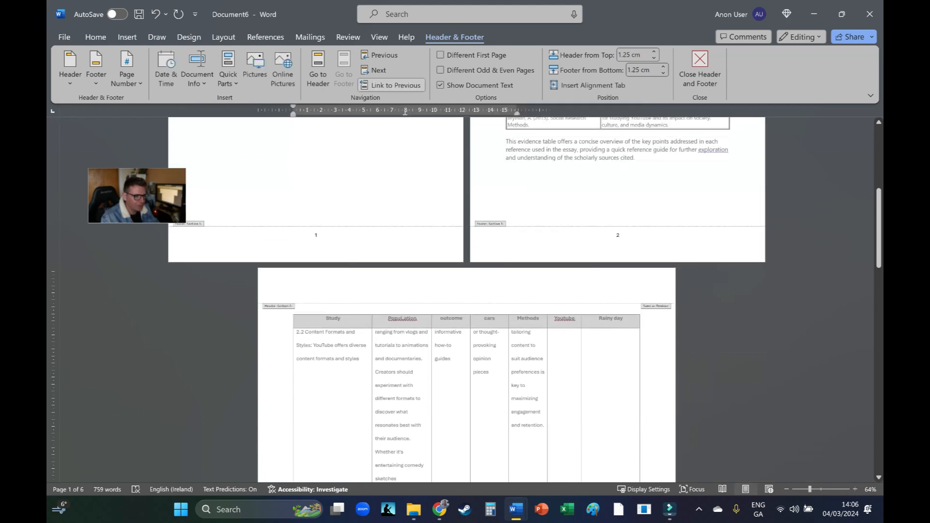
- Leave the footer and insert a Continuous section break just above the landscape table
double_click(294, 307)
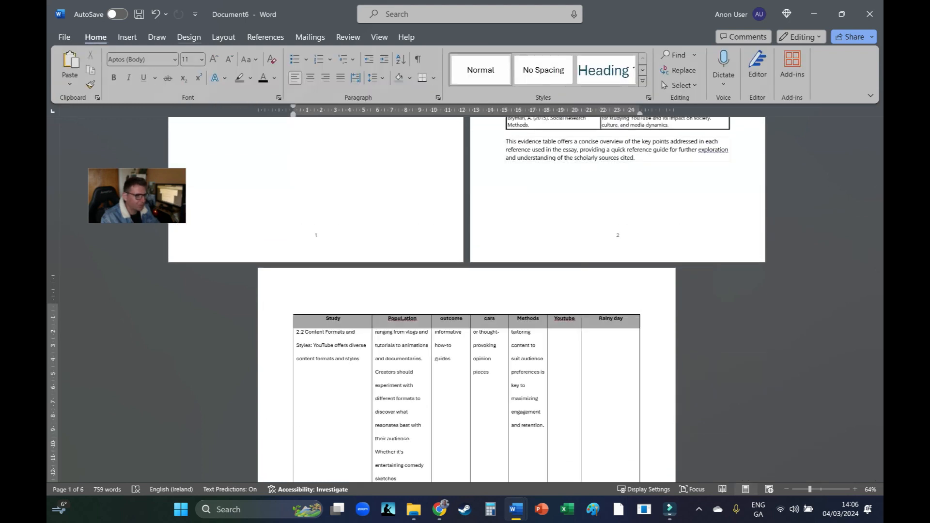
left_click(223, 37)
left_click(204, 55)
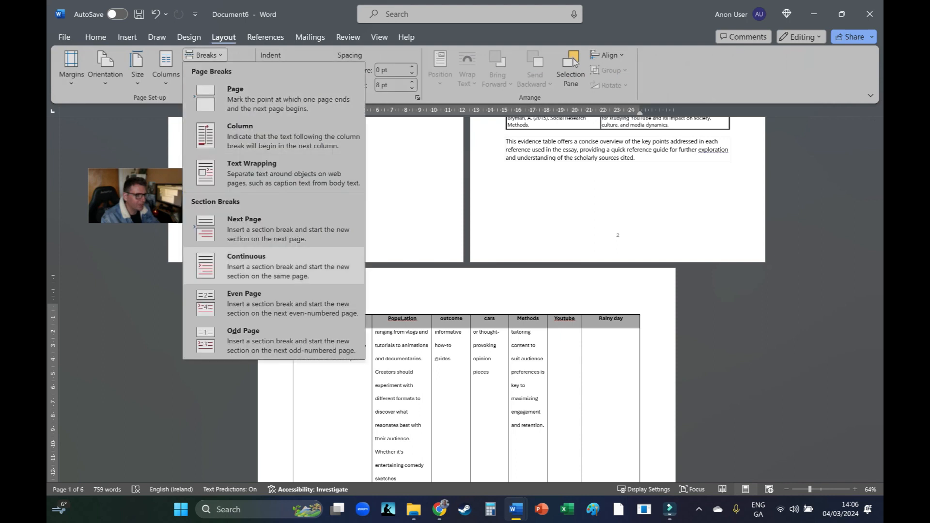
left_click(225, 265)
scroll(467, 299, "down", 1)
left_click(473, 294)
- Try to change the landscape section's page numbering from continuing the previous section to Start at in the page number format
double_click(466, 326)
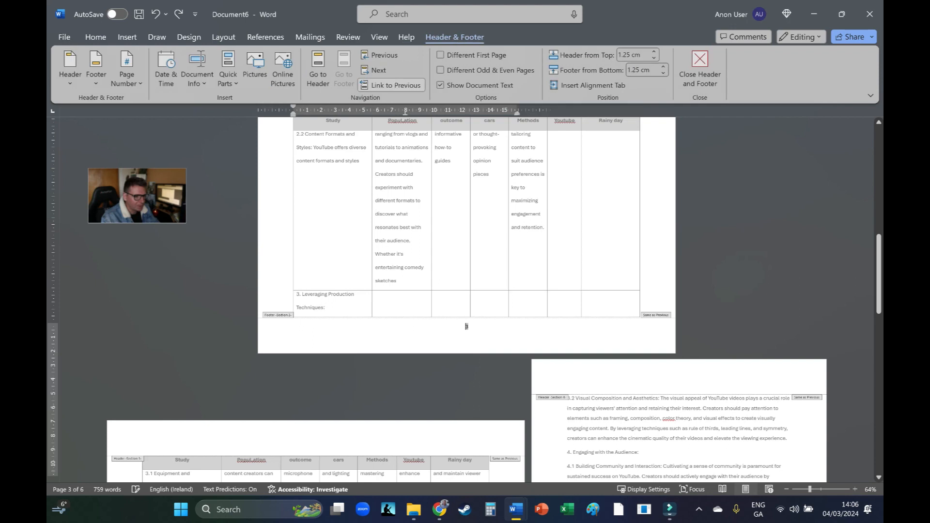
scroll(467, 326, "up", 4)
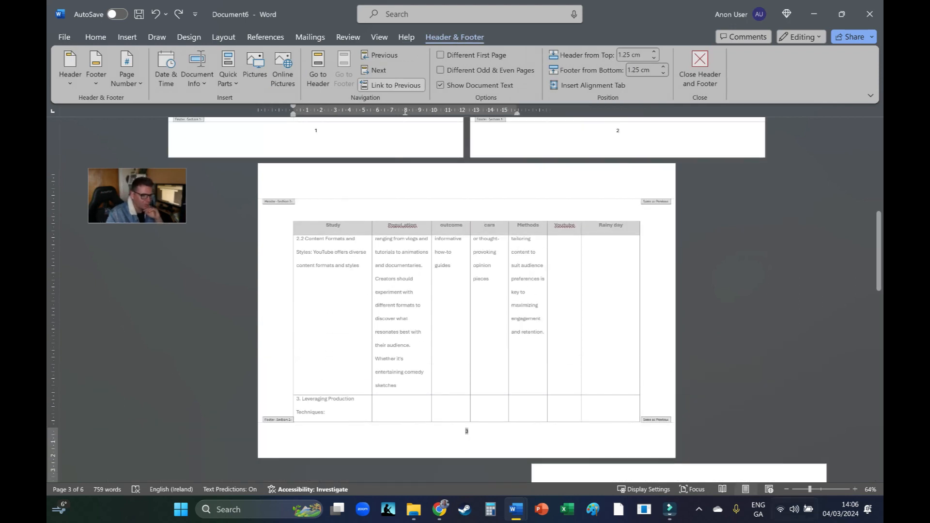
scroll(466, 428, "up", 6)
scroll(467, 299, "up", 10)
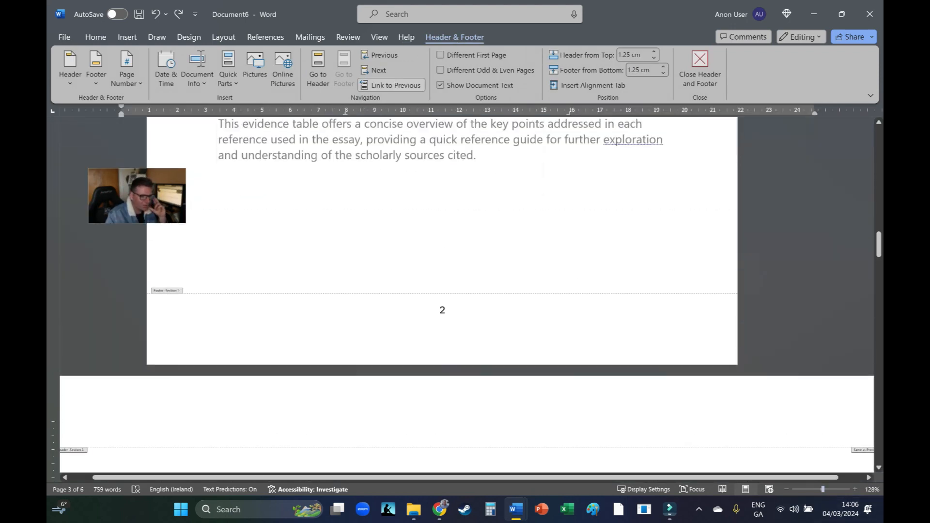
scroll(467, 295, "down", 10)
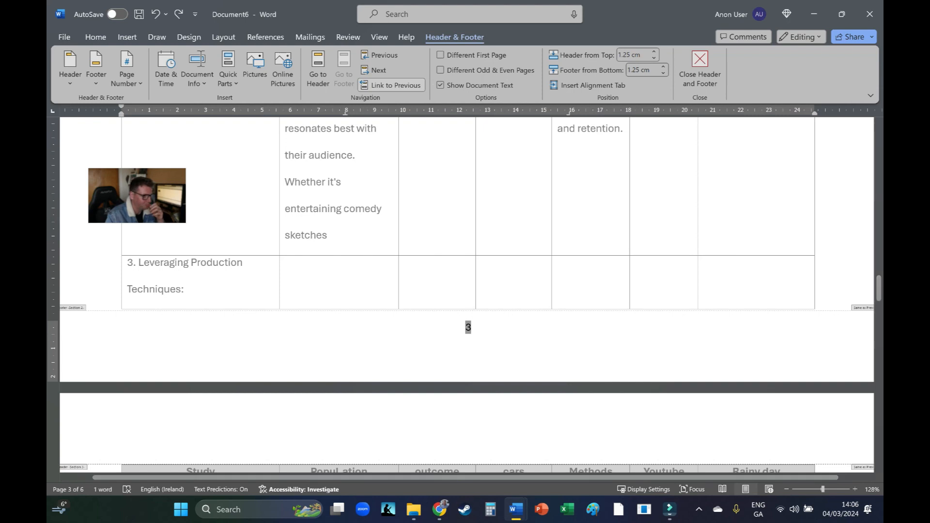
left_click(126, 77)
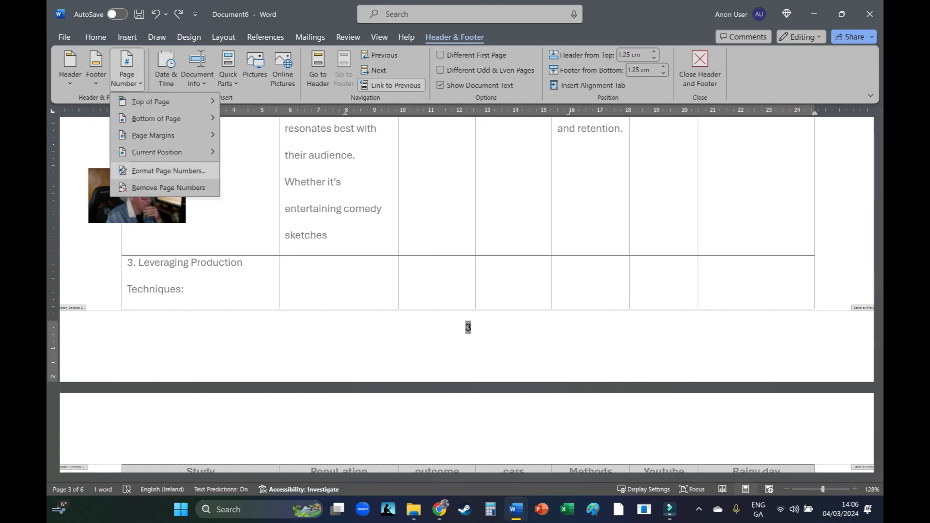
left_click(169, 171)
left_click(402, 285)
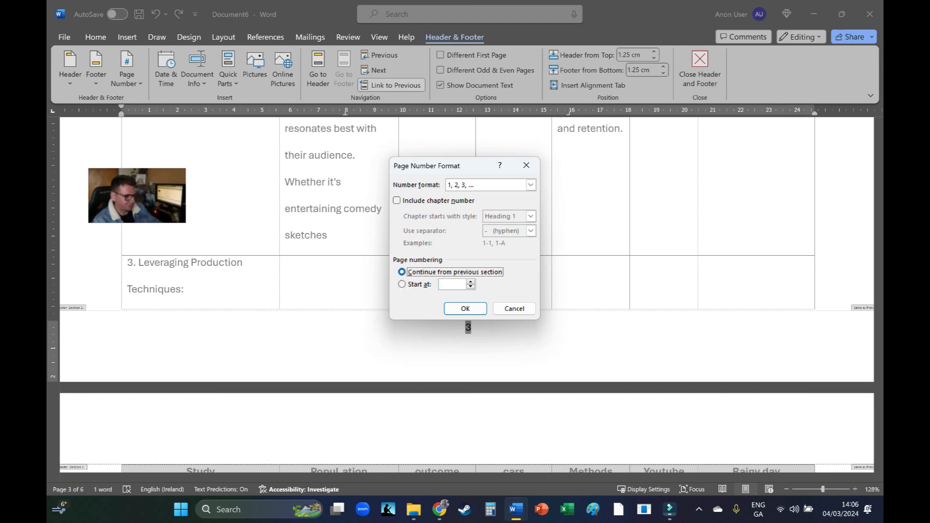
key("Return")
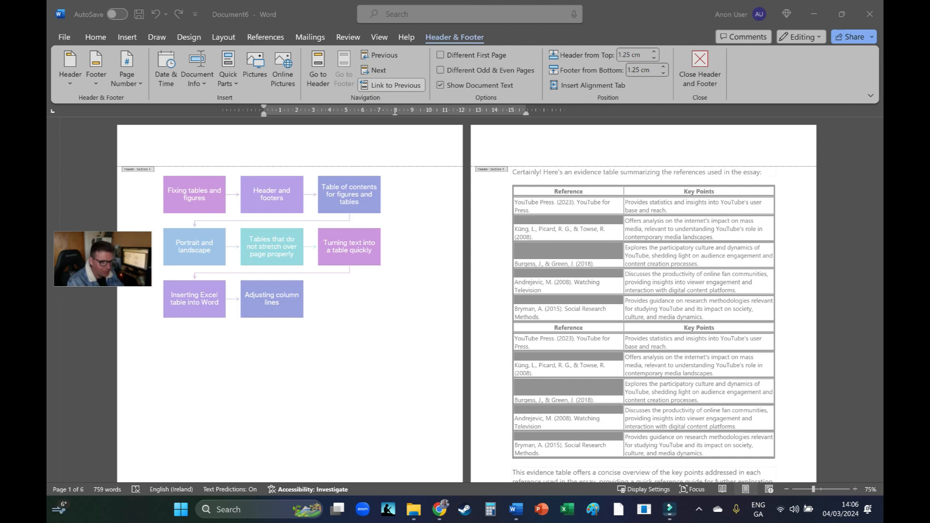
- Leave the footer, review the topic figure on the first page, and examine the landscape table by selecting all of it
double_click(272, 247)
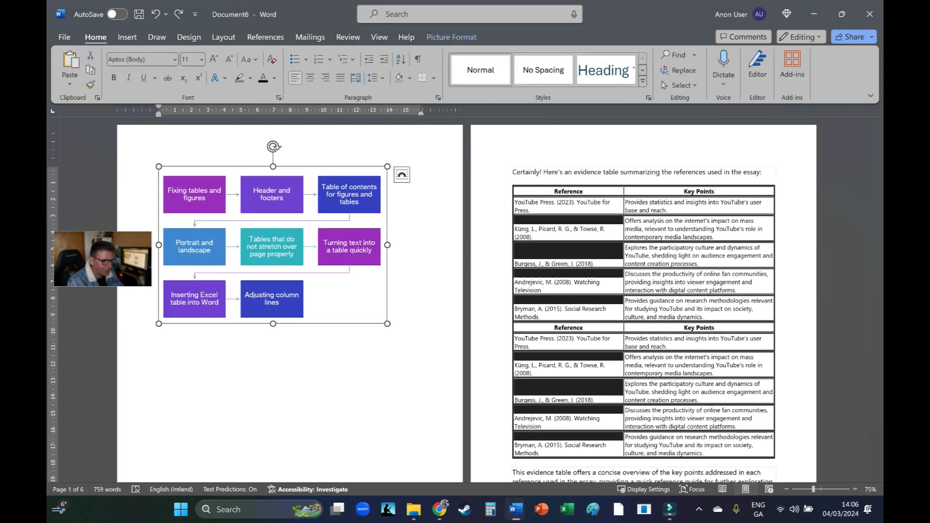
left_click_drag(103, 258, 295, 372)
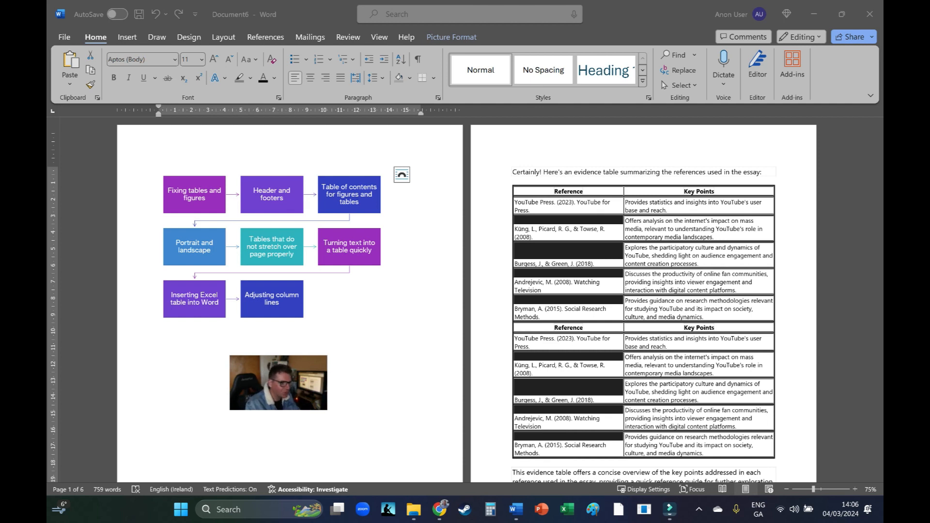
scroll(465, 290, "down", 15)
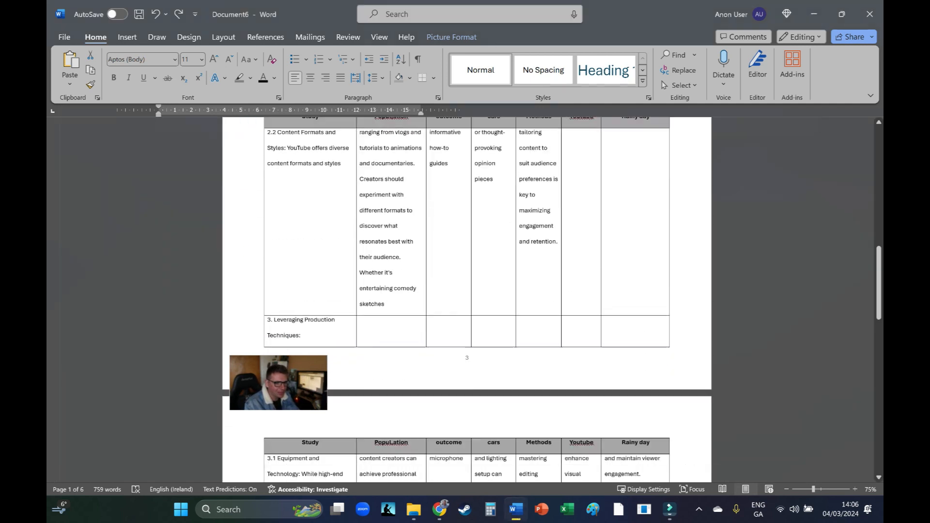
left_click_drag(878, 287, 879, 267)
left_click(390, 250)
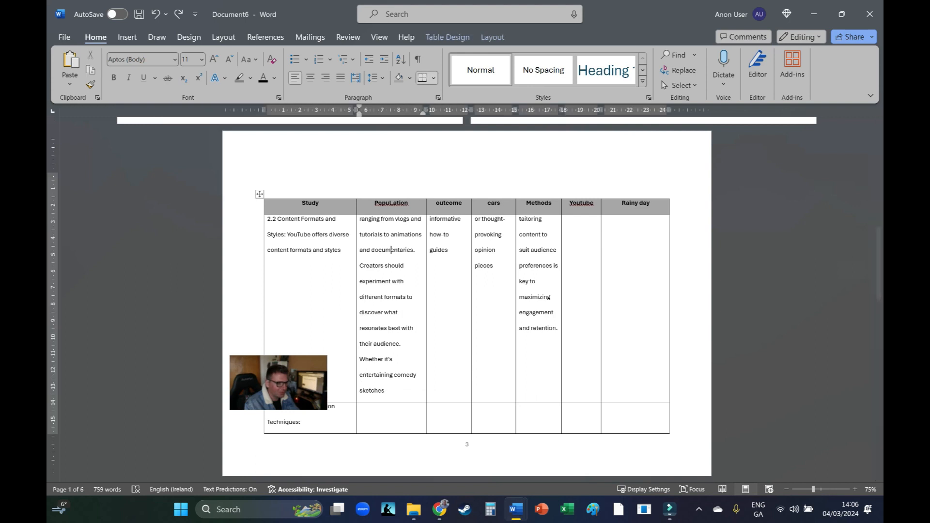
left_click_drag(279, 382, 145, 282)
left_click(391, 250)
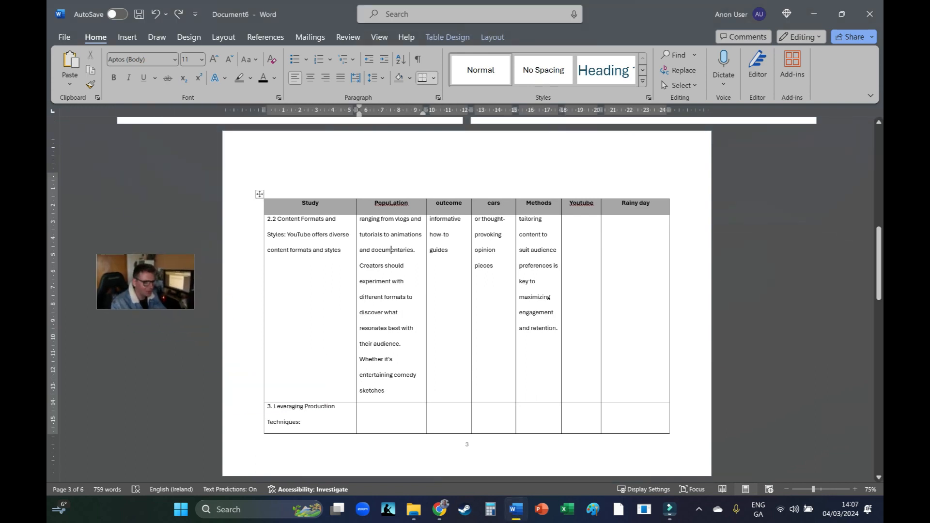
left_click(260, 195)
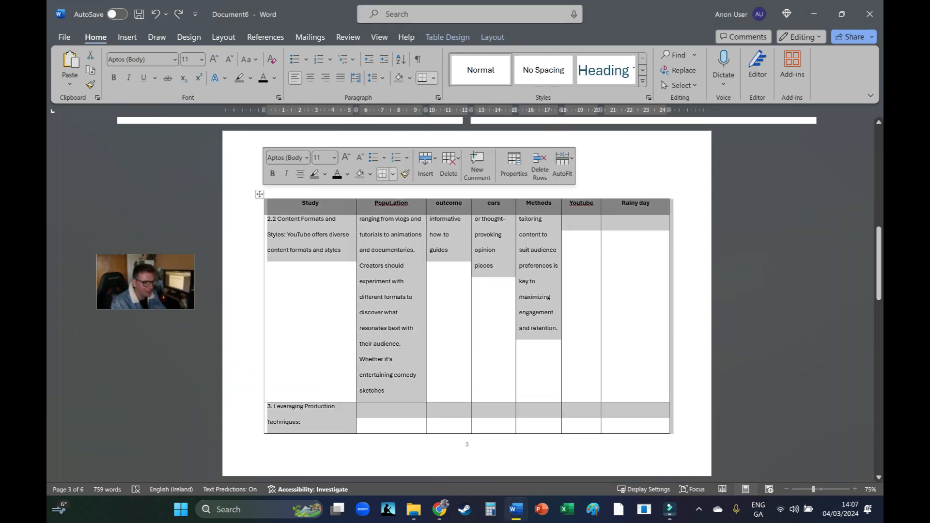
left_click(289, 219)
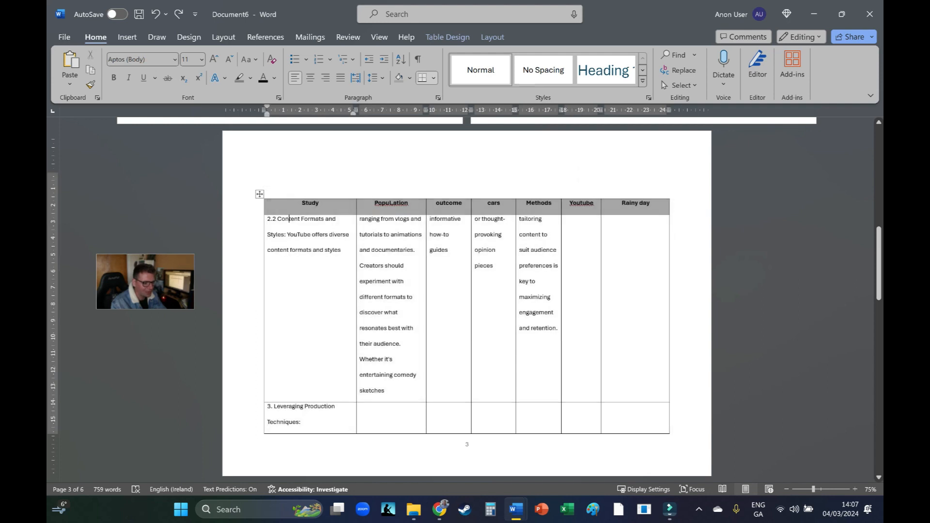
- Review the landscape table's rows and repeated header across its pages, and the topic figure on the first page
scroll(466, 299, "down", 5)
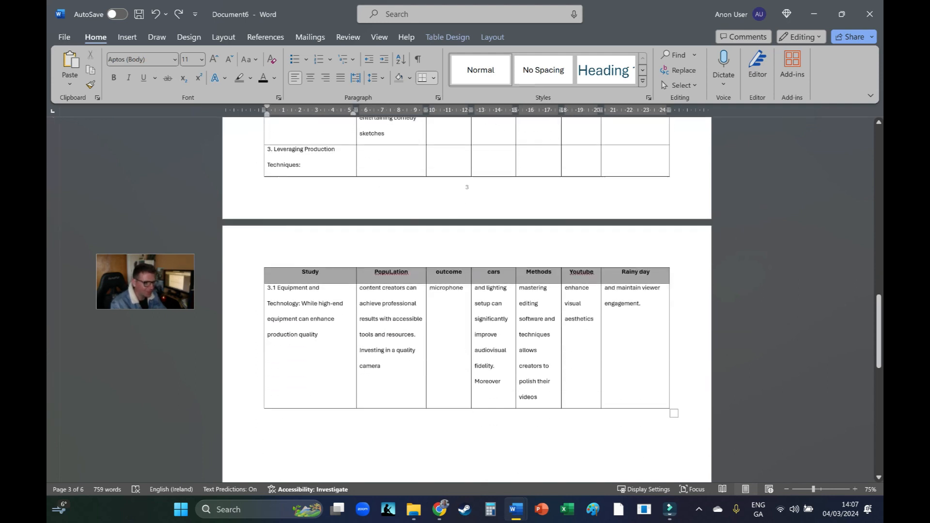
scroll(467, 299, "down", 2)
left_click_drag(631, 205, 605, 190)
left_click(625, 205)
scroll(624, 205, "down", 1)
scroll(625, 206, "up", 5)
scroll(625, 291, "up", 3)
scroll(624, 291, "down", 2)
left_click(622, 286)
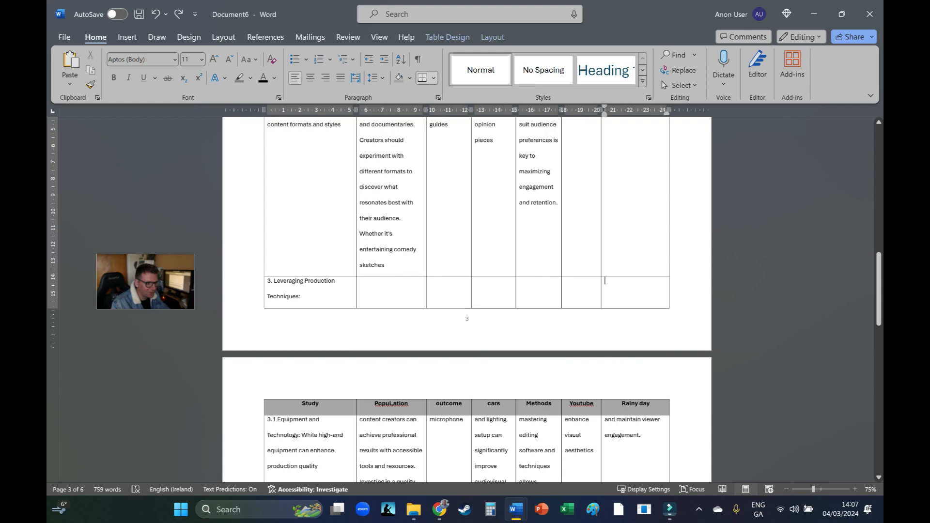
scroll(467, 290, "up", 3)
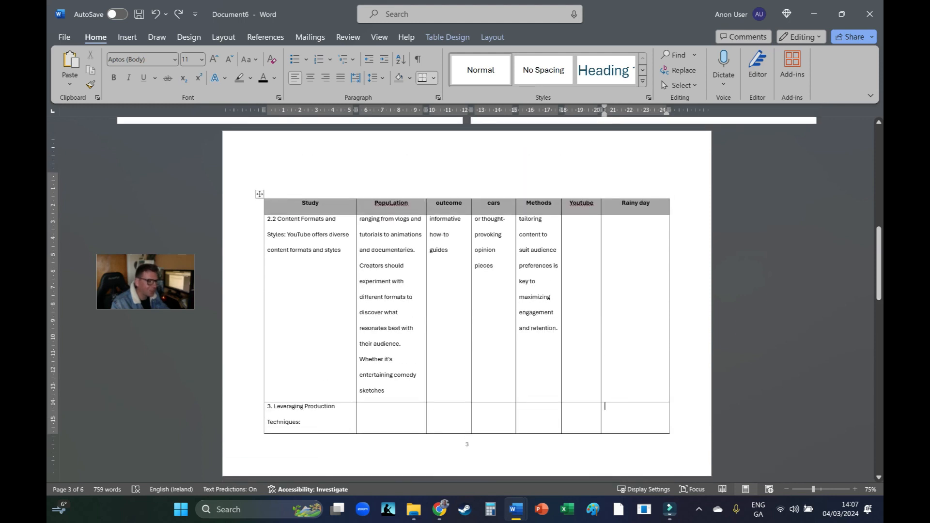
scroll(467, 291, "up", 10)
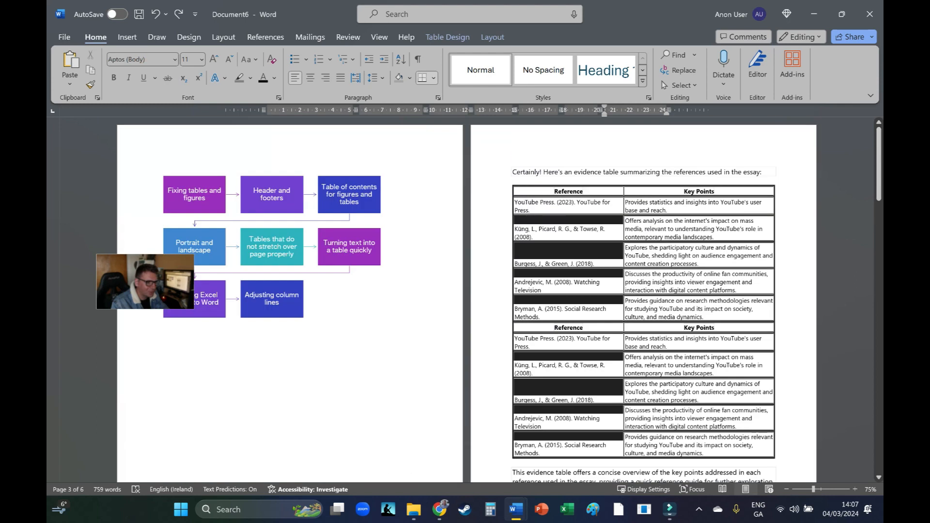
scroll(466, 291, "down", 10)
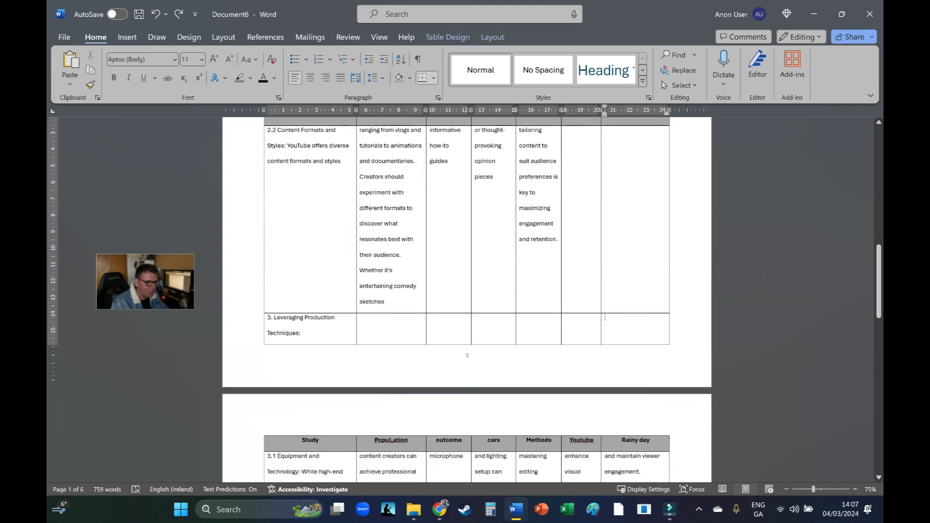
- Adjust the landscape table's column lines so Study is about 3.5 cm, Population 5 cm, outcome 4 cm and Rainy day 5 cm wide
left_click(429, 208)
left_click(420, 209)
left_click_drag(427, 208, 322, 208)
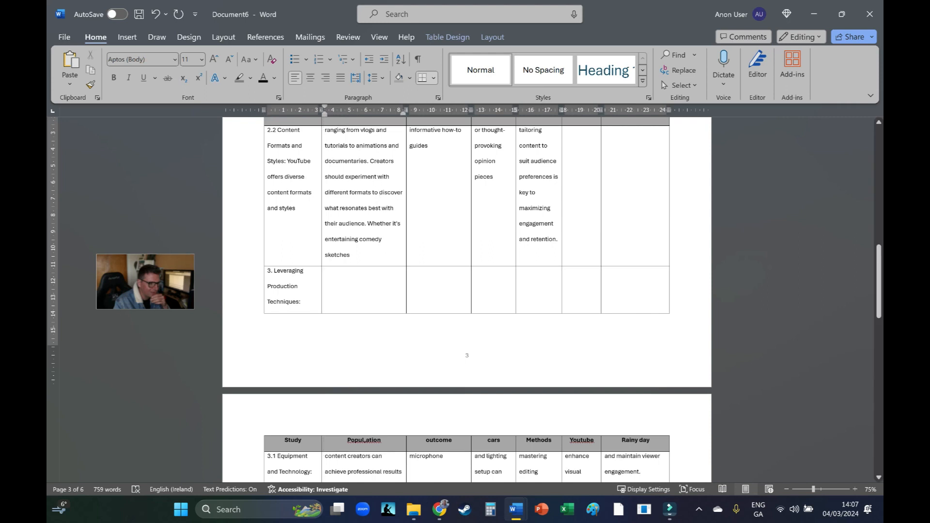
scroll(380, 192, "up", 3)
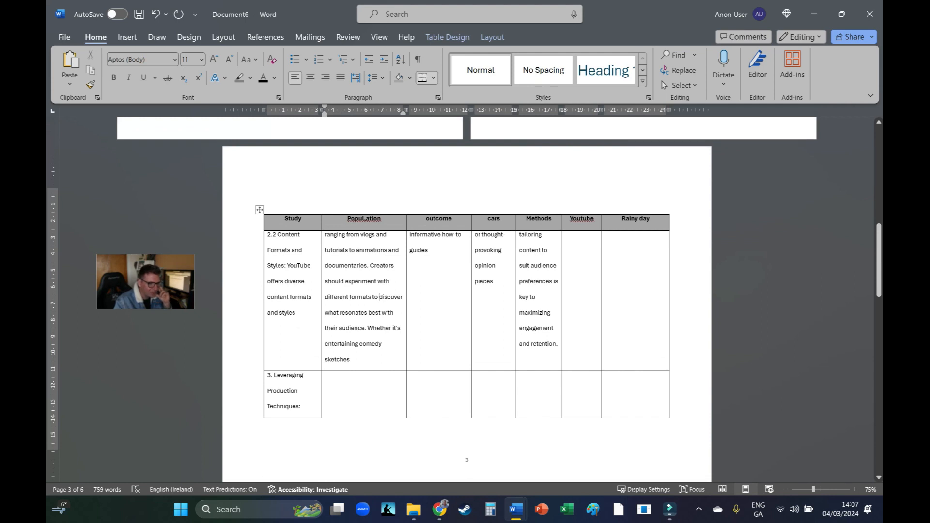
left_click_drag(670, 301, 684, 300)
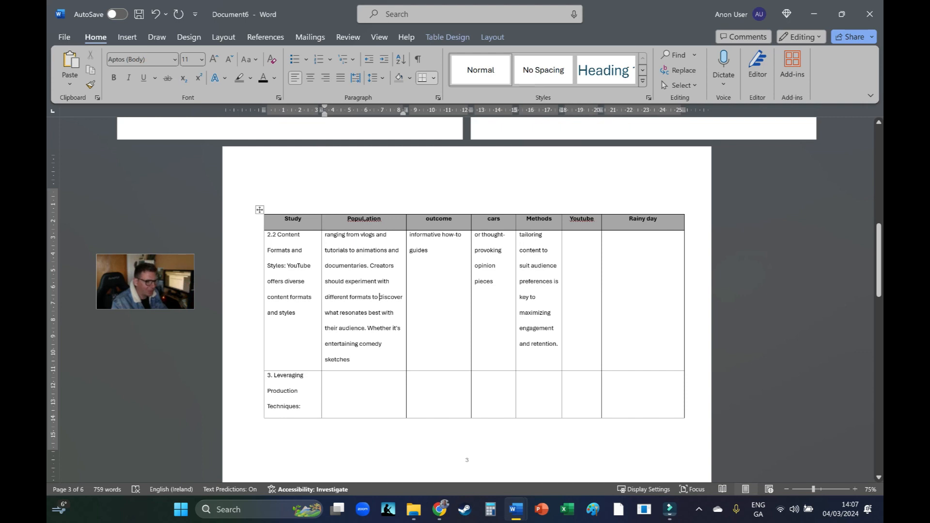
- Extend the study table's outer edges past both page margins and widen its Youtube column
left_click_drag(264, 300, 231, 301)
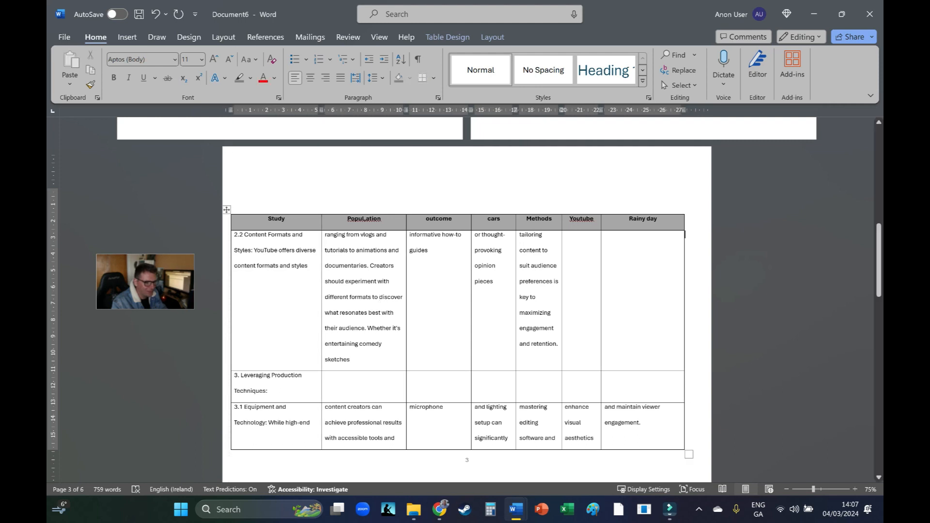
left_click_drag(684, 300, 696, 301)
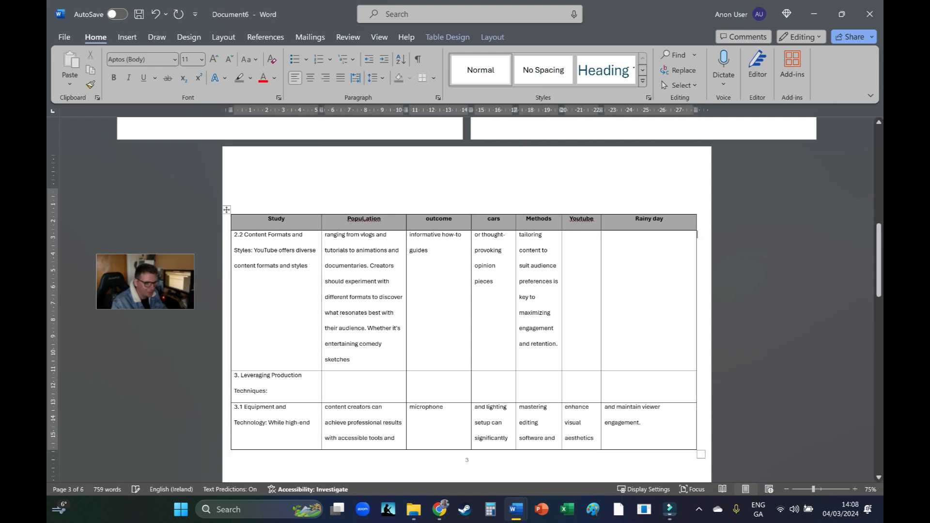
left_click_drag(601, 300, 630, 301)
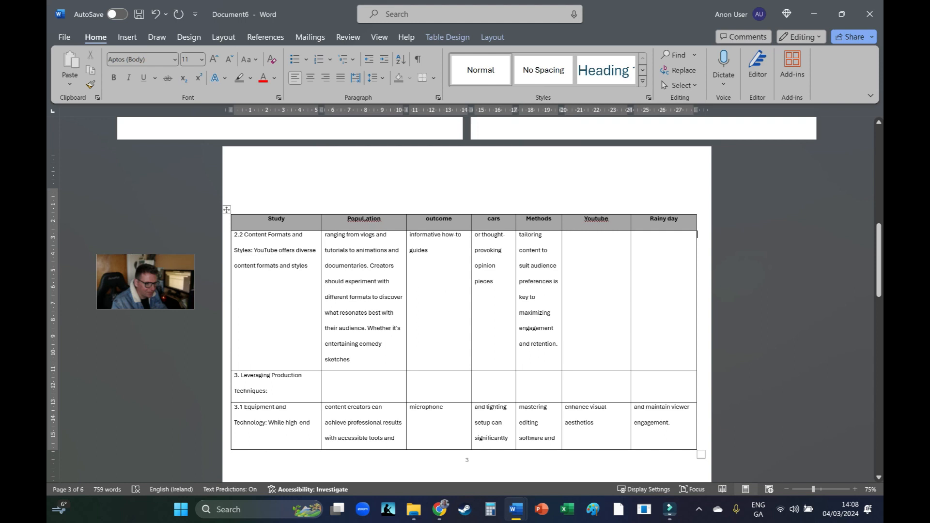
- Select the whole study table and apply AutoFit so its width matches the window
left_click(226, 210)
right_click(284, 257)
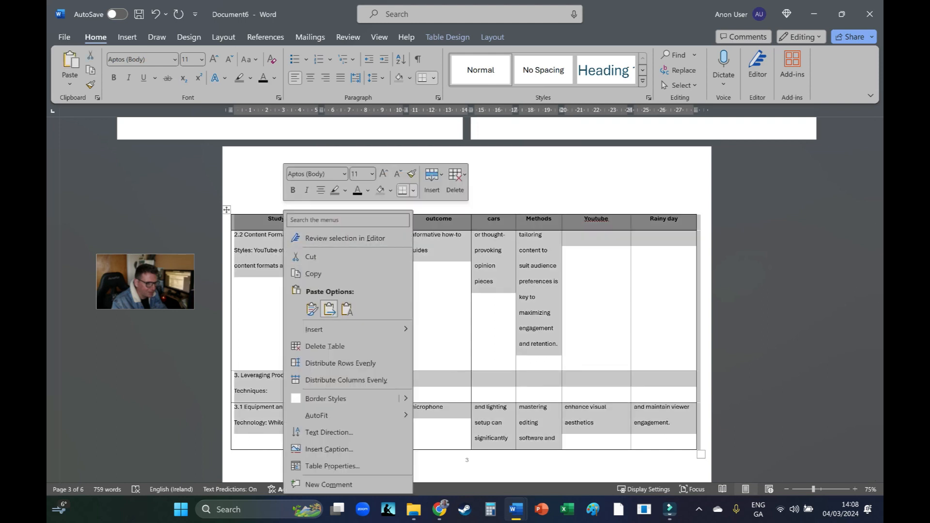
mouse_move(339, 415)
left_click(464, 417)
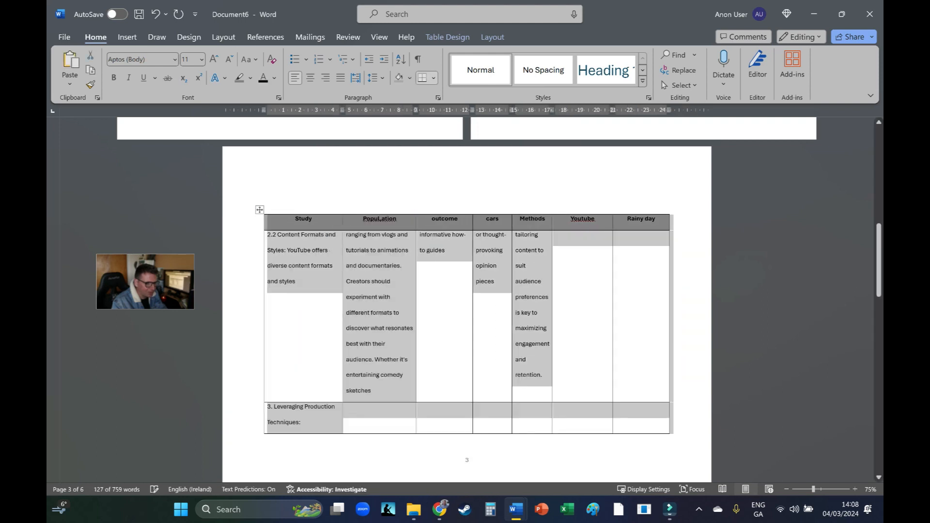
- Check how the refitted study table runs across its landscape pages and into the text that follows
scroll(465, 290, "down", 3)
scroll(465, 291, "down", 5)
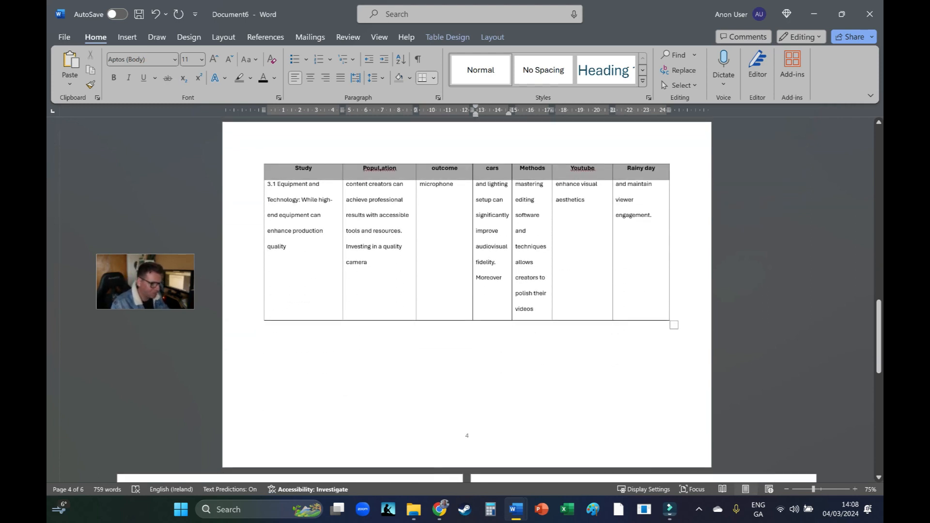
scroll(465, 291, "up", 15)
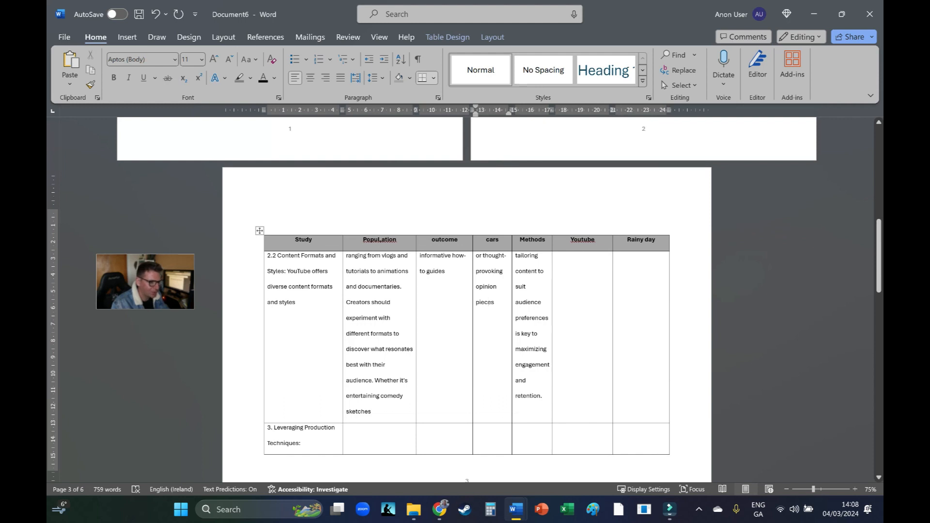
scroll(465, 290, "down", 5)
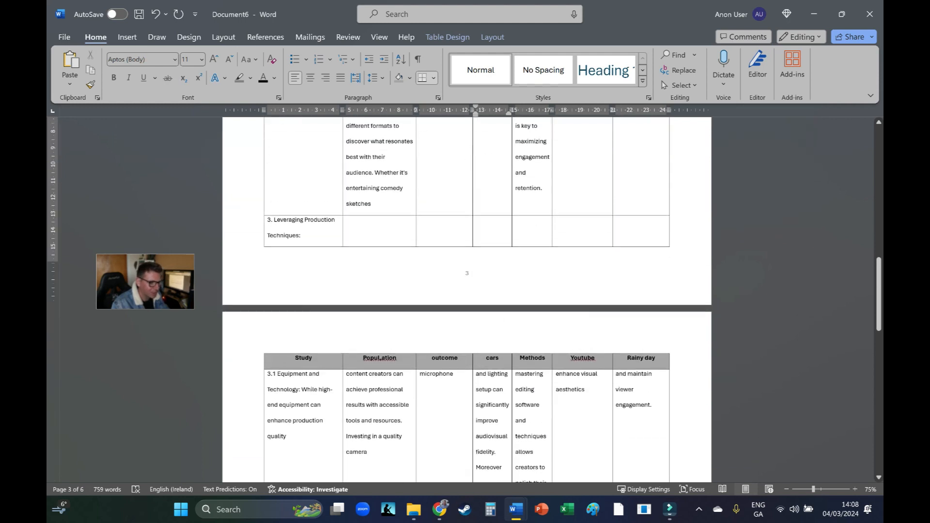
scroll(465, 291, "up", 8)
scroll(465, 290, "down", 4)
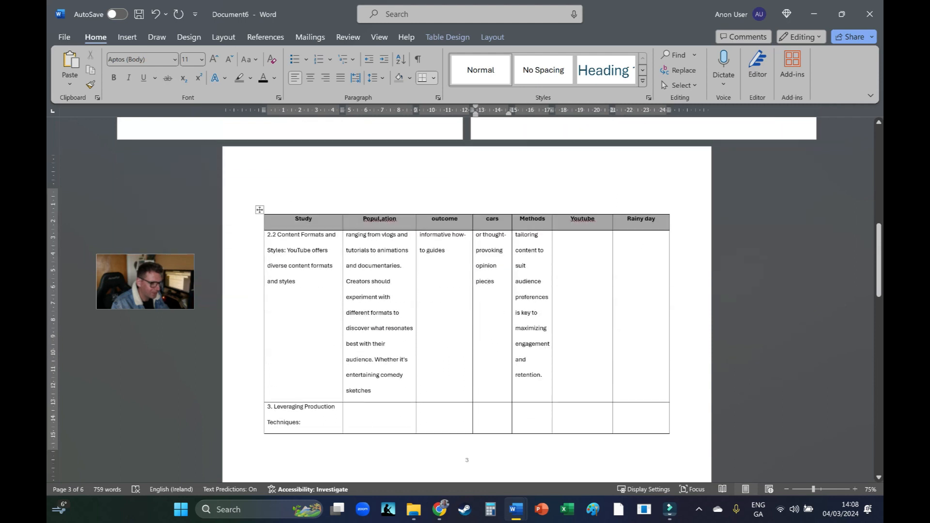
scroll(465, 291, "down", 13)
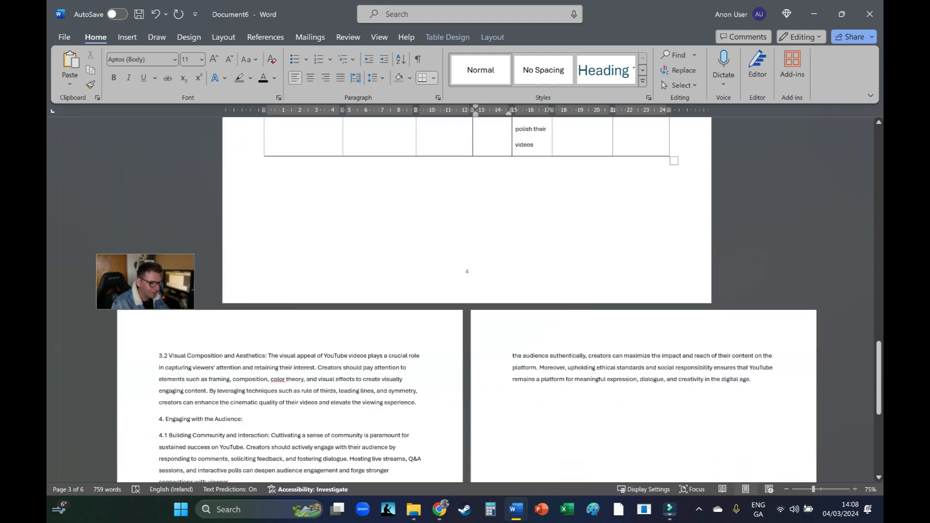
scroll(465, 291, "down", 2)
- Look through the whole document from the topic diagram on page 1 to the closing text pages
left_click_drag(145, 282, 133, 194)
left_click_drag(878, 368, 879, 147)
left_click_drag(134, 194, 407, 350)
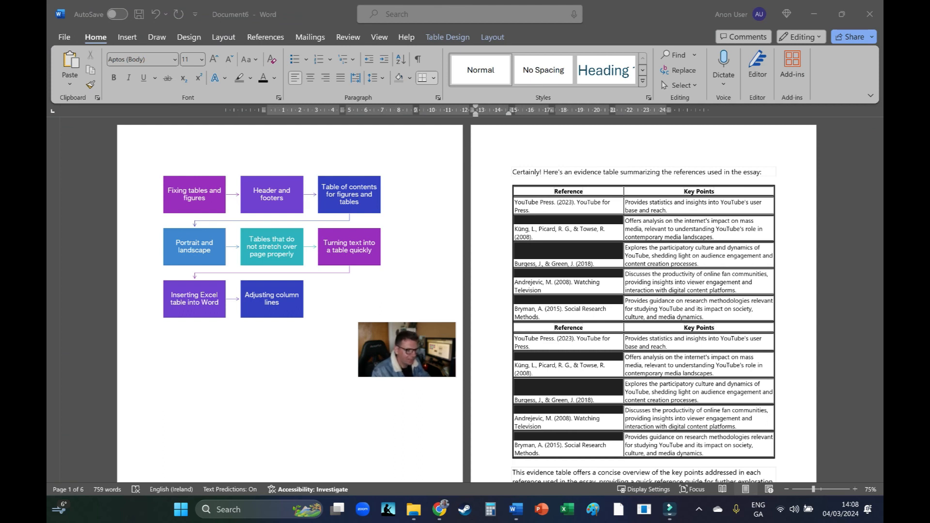
left_click_drag(407, 351, 277, 389)
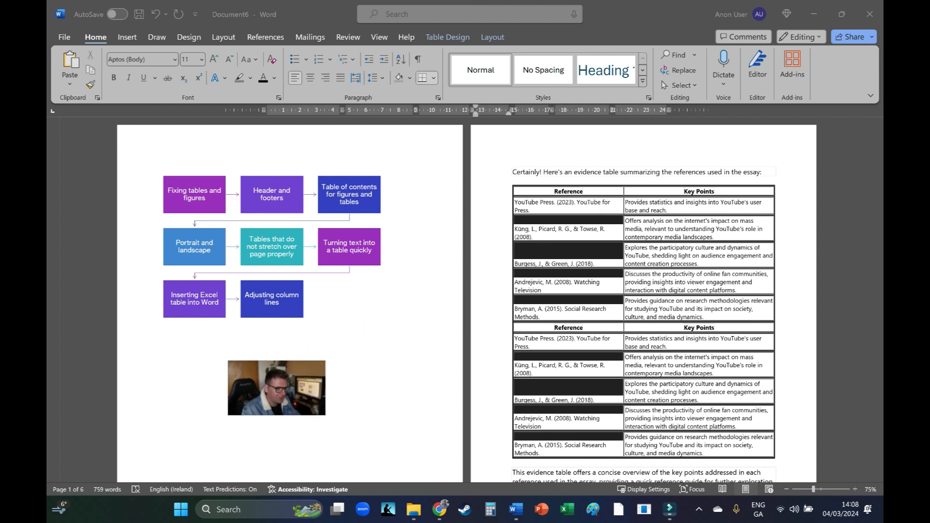
scroll(498, 299, "down", 5)
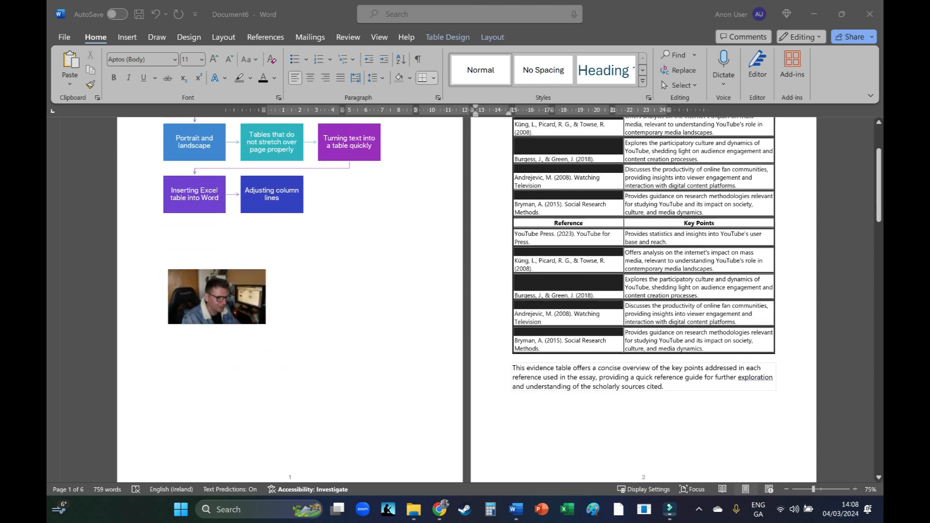
scroll(499, 299, "down", 10)
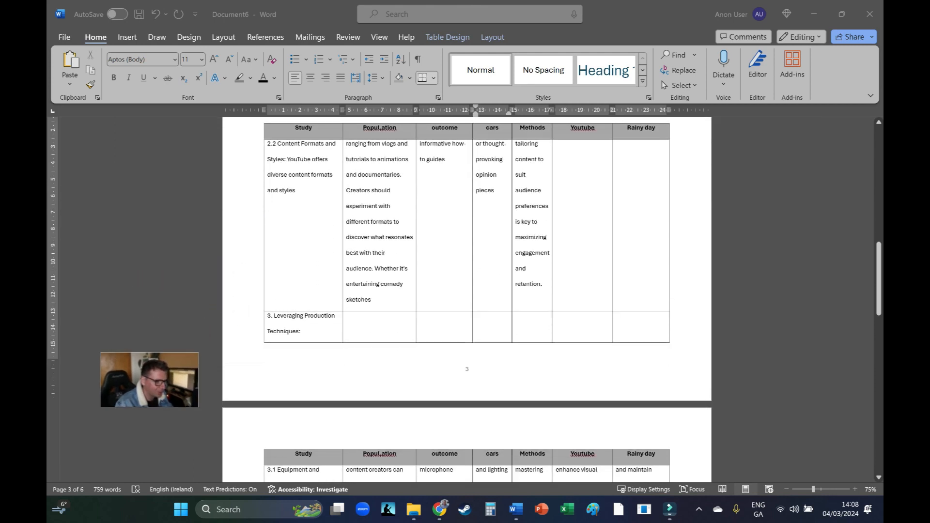
scroll(467, 300, "down", 15)
scroll(466, 300, "down", 15)
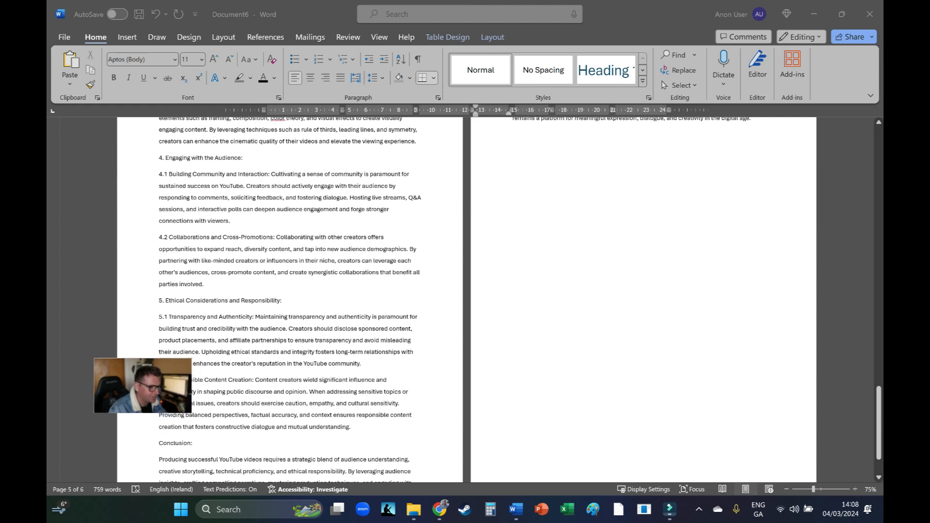
scroll(467, 300, "up", 3)
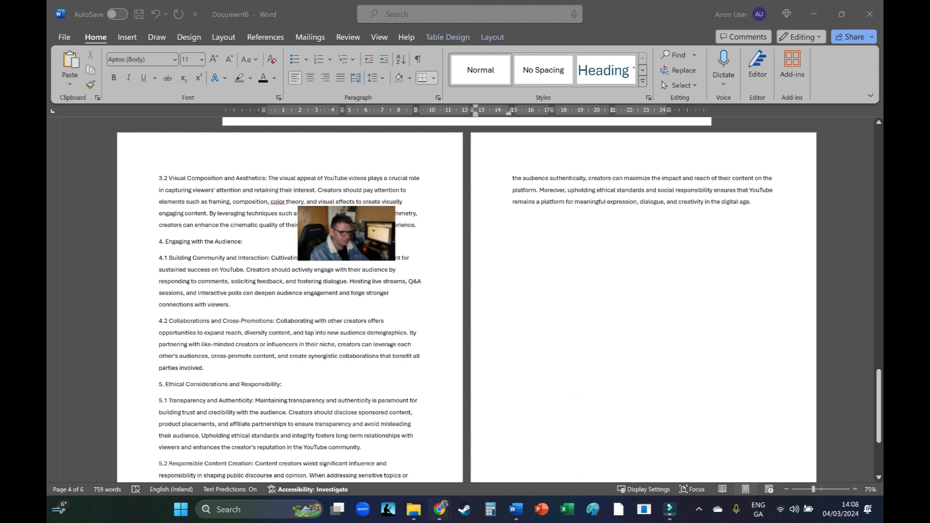
- Switch to ChatGPT in Chrome and request a bullet list of strategies for enhancing audience engagement on YouTube
mouse_move(439, 509)
left_click(377, 448)
scroll(473, 275, "down", 10)
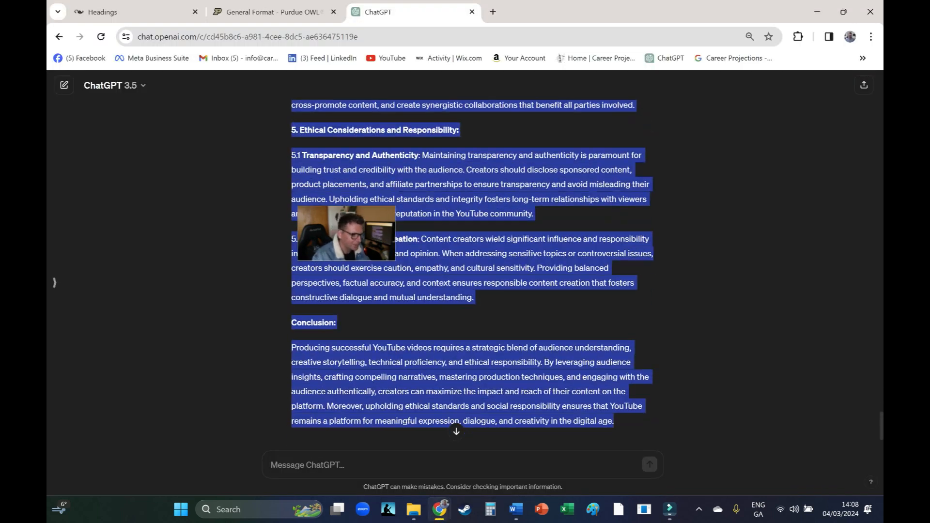
left_click(339, 465)
left_click_drag(346, 233, 198, 238)
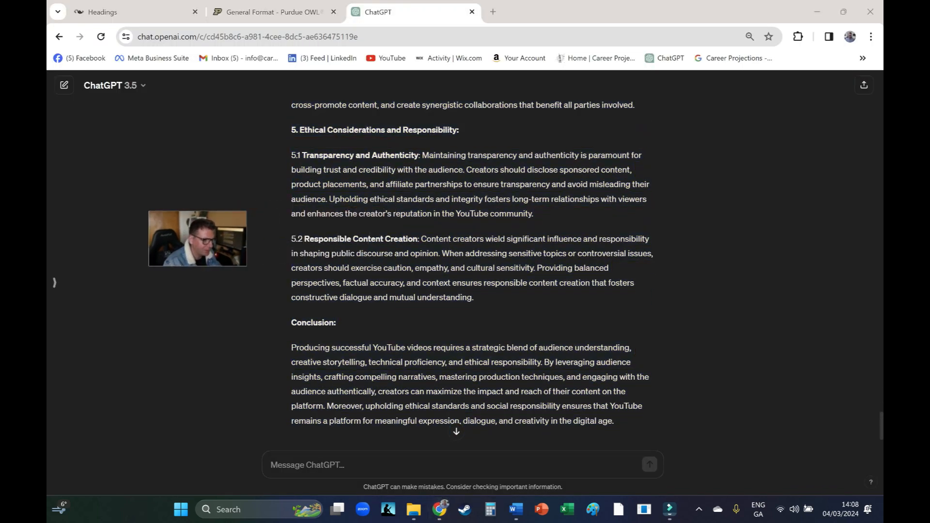
left_click(339, 465)
type("g")
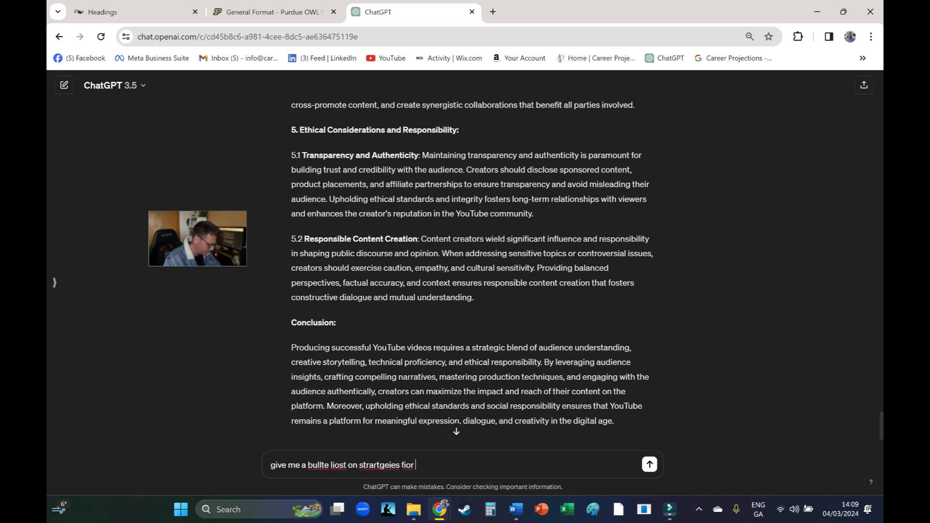
key("Return")
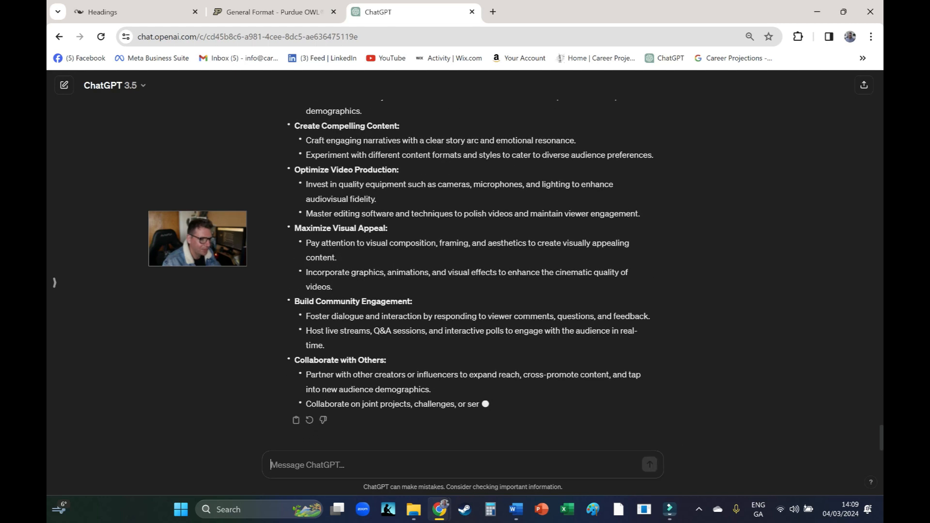
- Copy ChatGPT's bullet list, return to the Word document and paste it below the final paragraph on page 6
scroll(465, 267, "up", 5)
left_click_drag(292, 318, 553, 406)
key("ctrl+c")
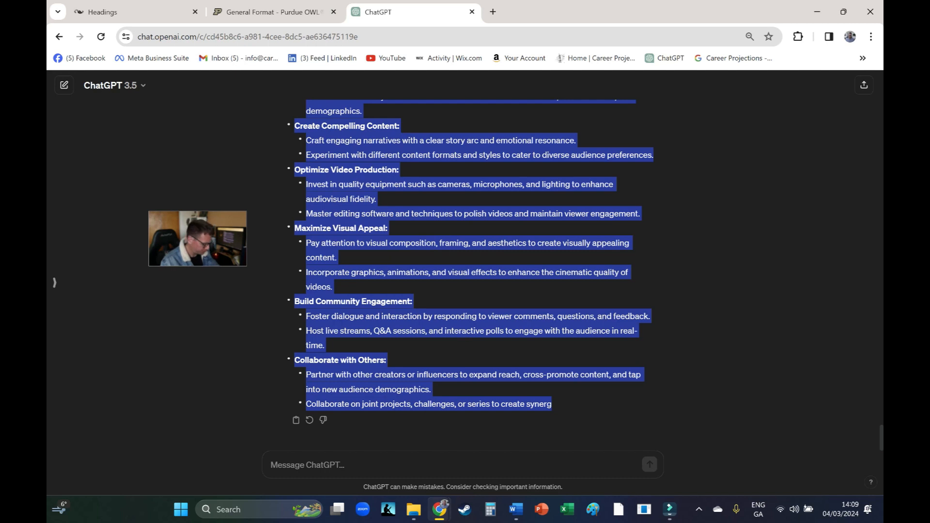
left_click(817, 12)
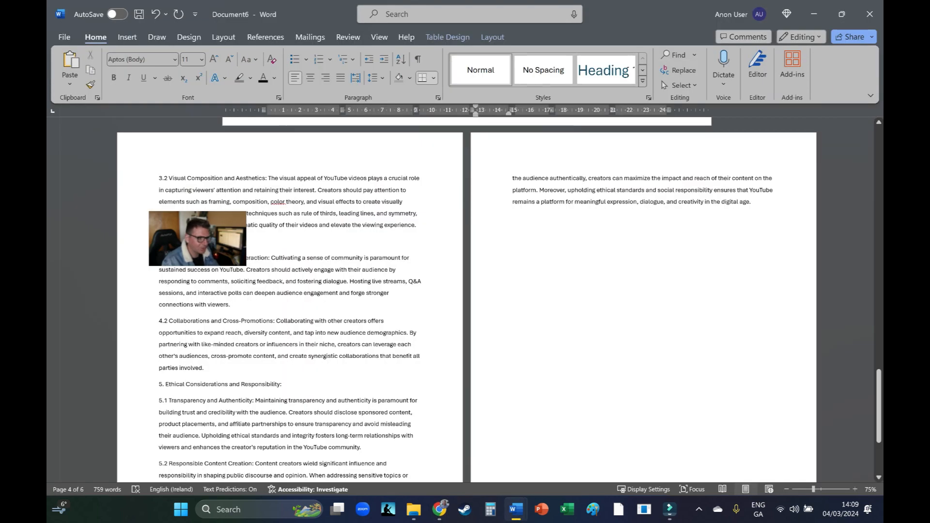
left_click(514, 218)
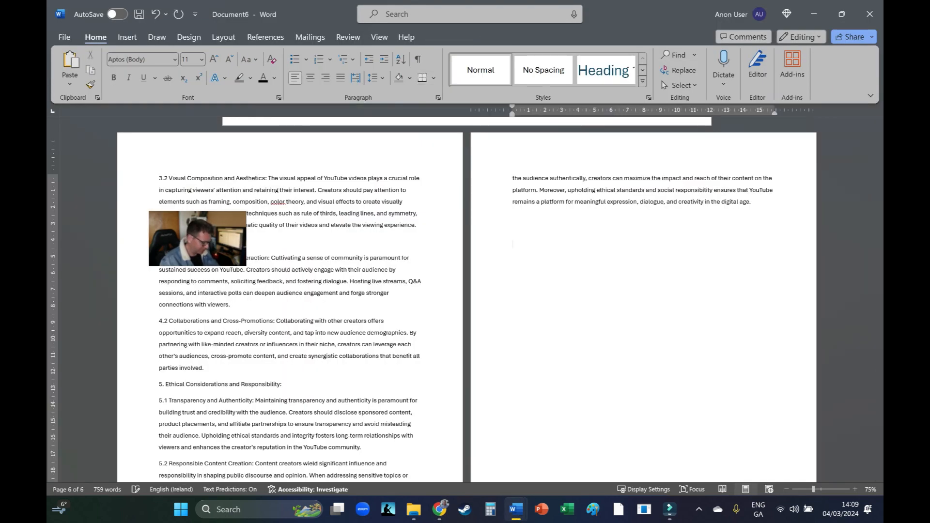
key("ctrl+v")
- Remove the dark shading from all of the pasted text by setting it to No Colour
mouse_move(760, 460)
left_mouse_down()
mouse_move(557, 201)
mouse_move(513, 166)
left_mouse_up()
left_click(410, 78)
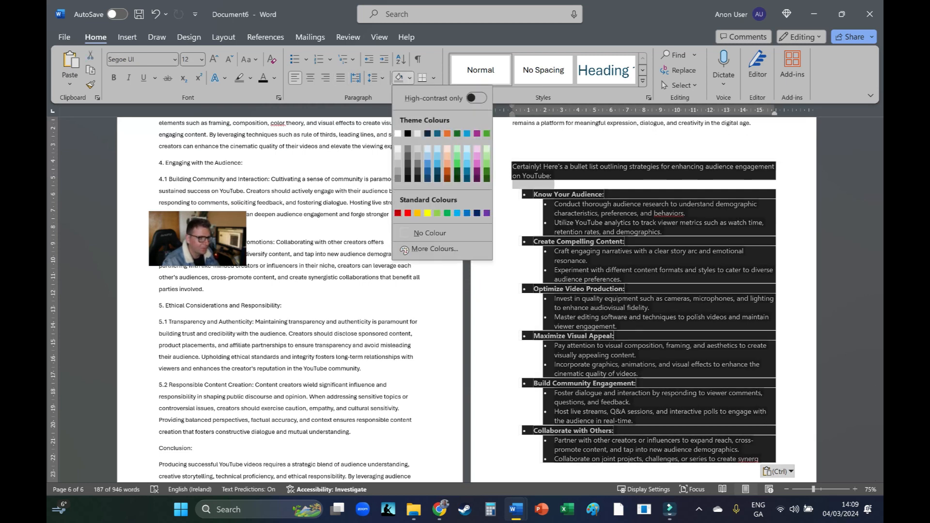
left_click(436, 233)
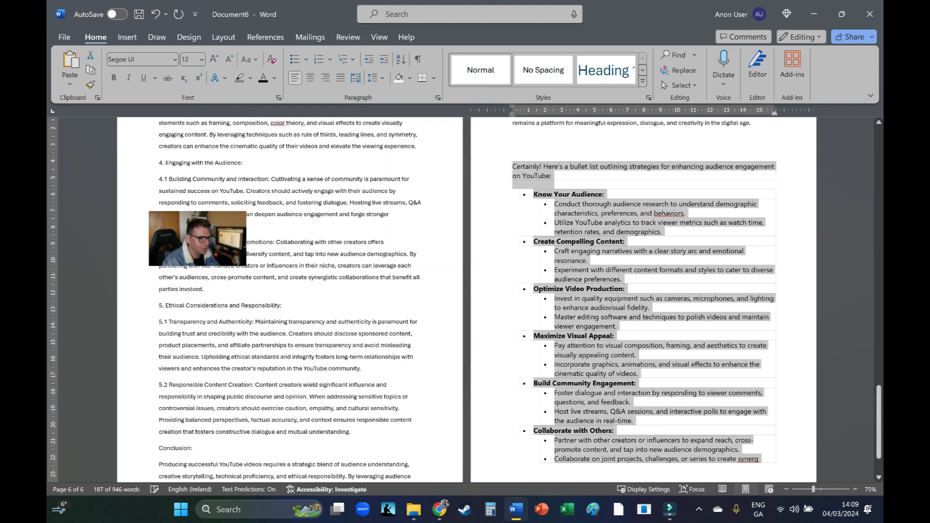
- Delete the introductory sentence starting "Certainly! Here's a bullet list" above the pasted list
left_click(561, 231)
left_click_drag(552, 176, 513, 167)
key("BackSpace")
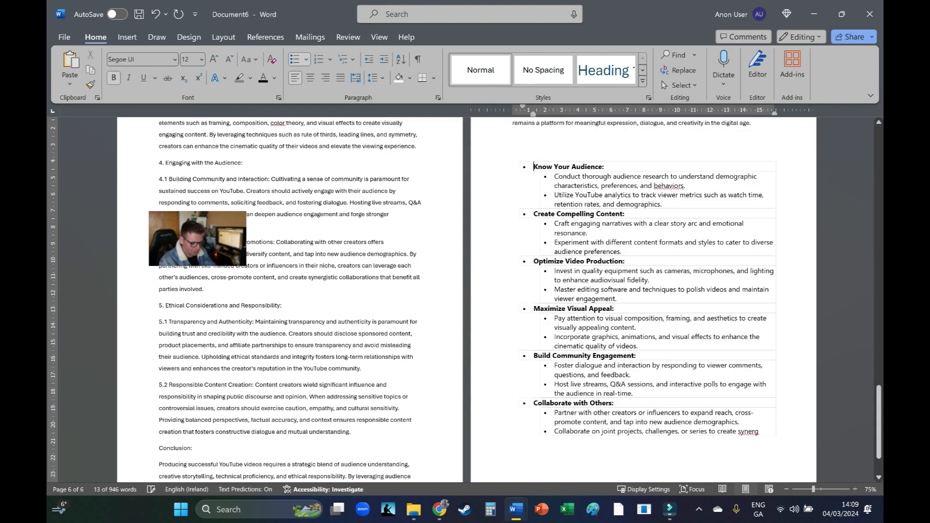
- Add blank lines above "Know Your Audience:" and remove the bullet from that heading
key("Return")
key("Return")
key("BackSpace")
key("BackSpace")
key("Up")
key("BackSpace")
key("BackSpace")
key("Up")
key("BackSpace")
- Clear all formatting from the pasted list, and bullet the two points under "Know Your Audience:"
left_click_drag(523, 186, 761, 450)
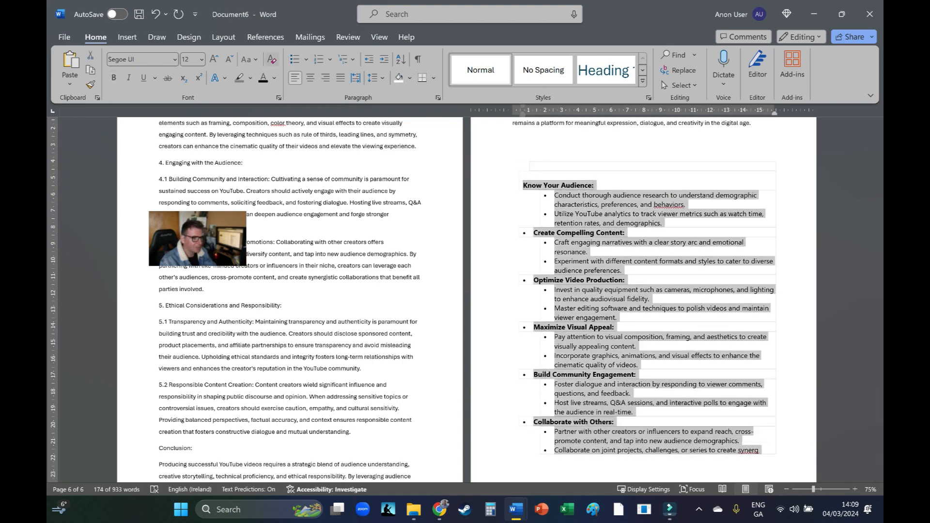
left_click(271, 59)
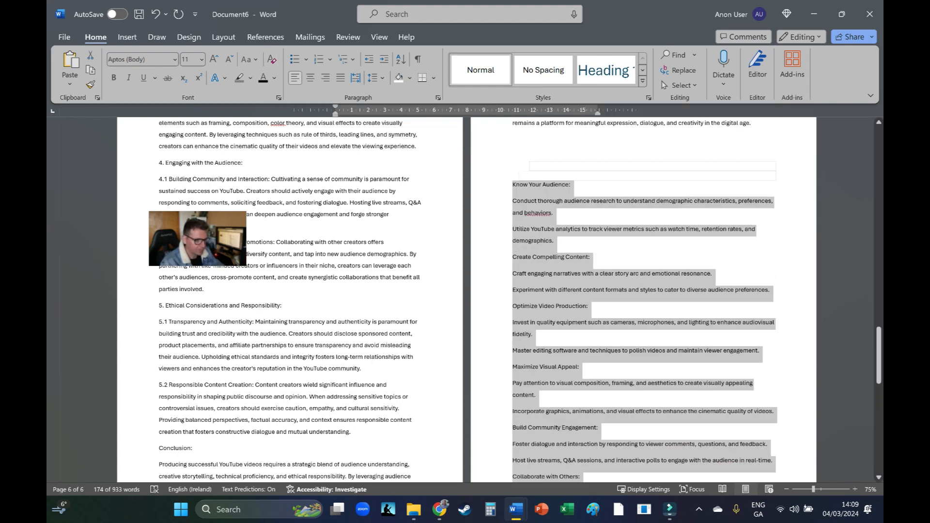
left_click(517, 229)
left_click_drag(556, 241, 513, 201)
left_click(295, 59)
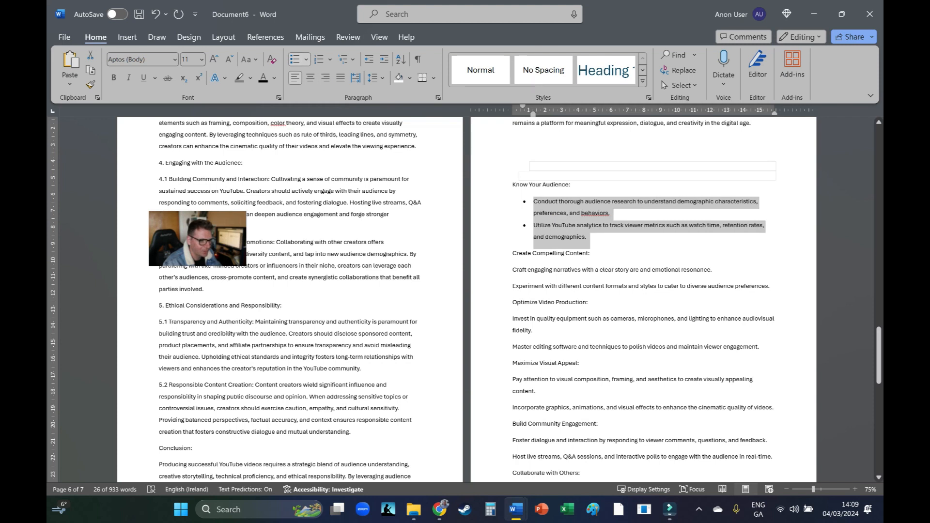
- Apply bullets to the lines from "Craft engaging narratives" through "Master editing software", including "Optimize Video Production:"
left_click_drag(589, 303, 515, 270)
left_click(550, 319)
left_click_drag(577, 347, 512, 269)
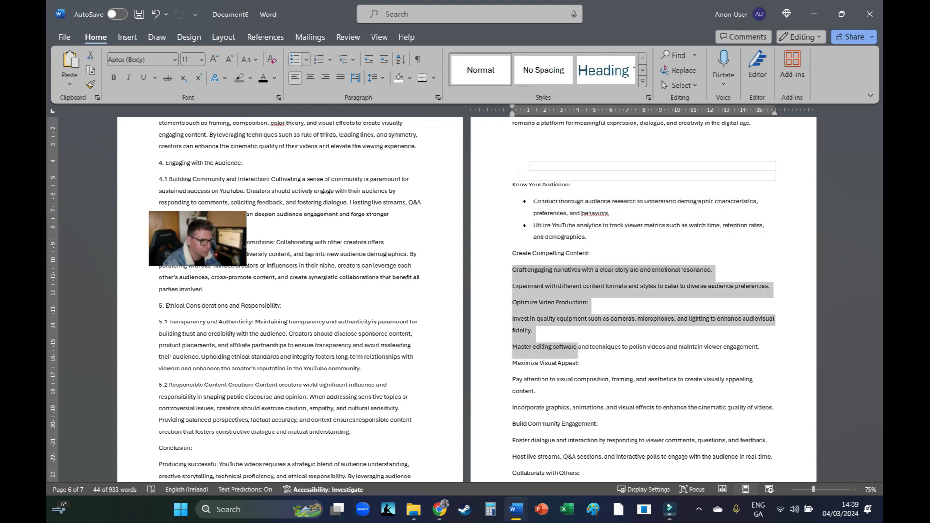
left_click(294, 59)
- Apply bullets to the two points under "Maximize Visual Appeal:"
scroll(630, 291, "down", 4)
left_click(532, 261)
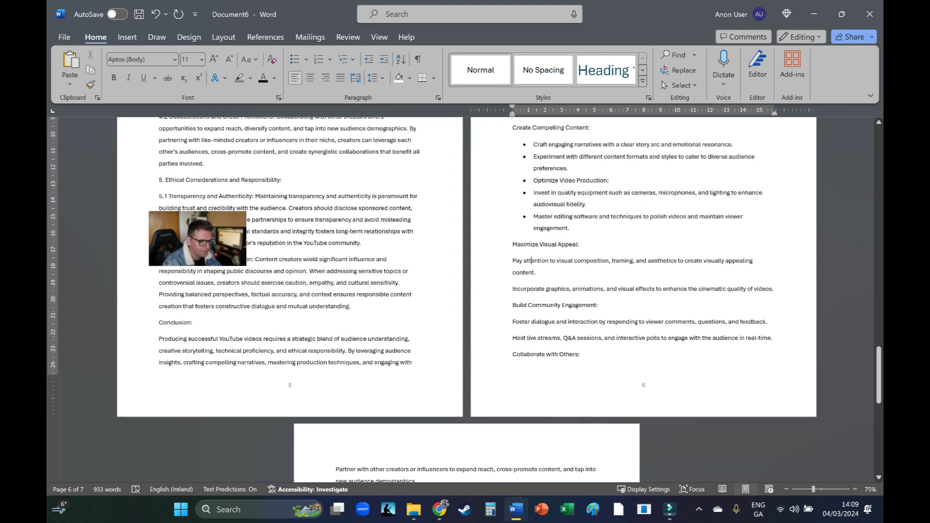
left_click_drag(513, 260, 545, 289)
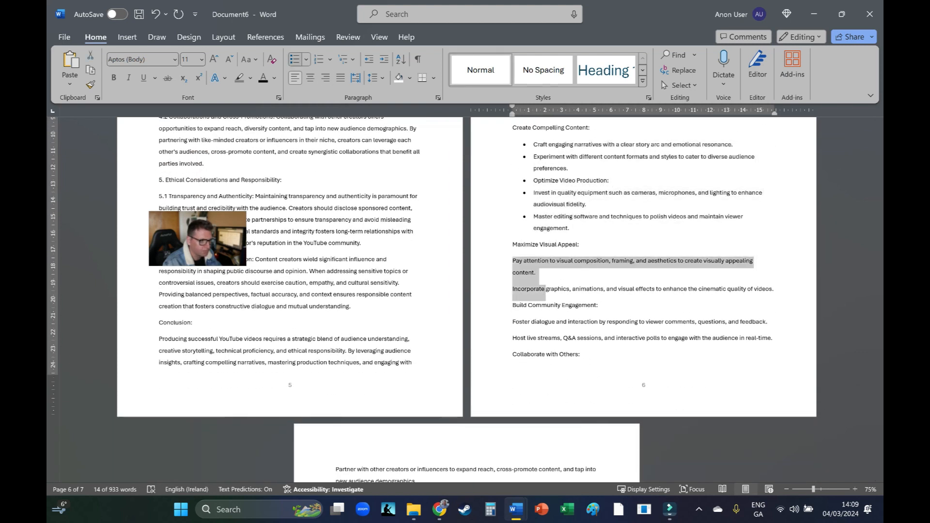
left_click(294, 59)
- Apply bullets to every line after "Build Community Engagement:" down to the end of the list, including "Collaborate with Others:"
left_click_drag(581, 362, 532, 330)
scroll(531, 331, "down", 3)
left_click_drag(447, 394, 568, 225)
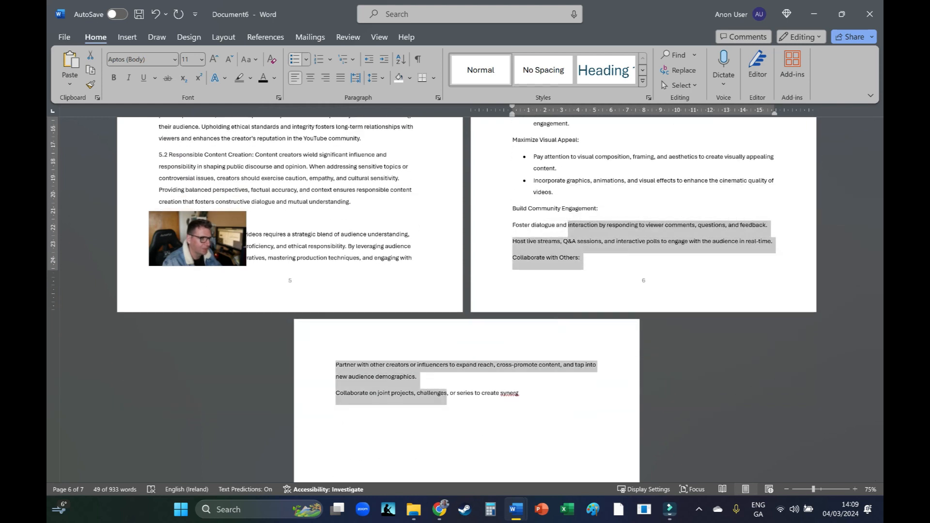
left_click(294, 59)
- Insert a page break before "Know Your Audience:" so the list starts on a new page
scroll(467, 299, "up", 3)
scroll(467, 300, "up", 3)
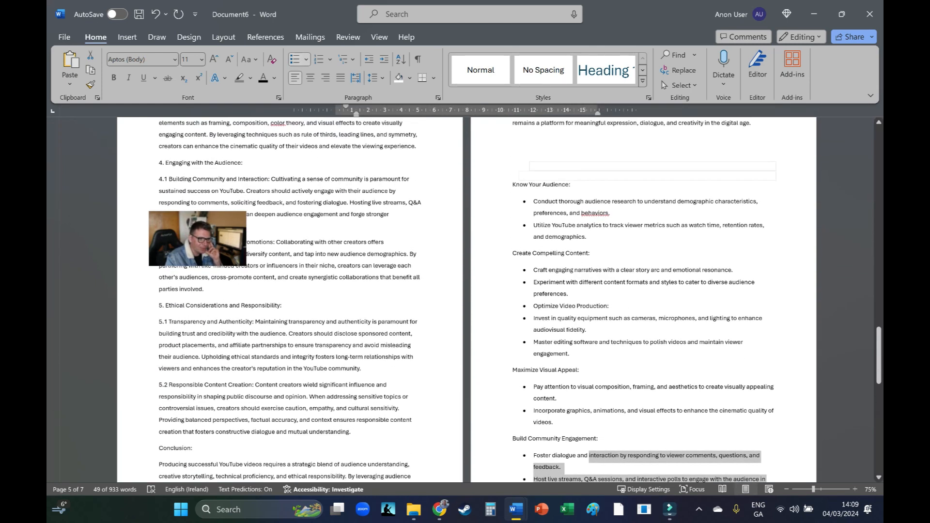
left_click(512, 184)
key("ctrl+Return")
scroll(467, 299, "down", 19)
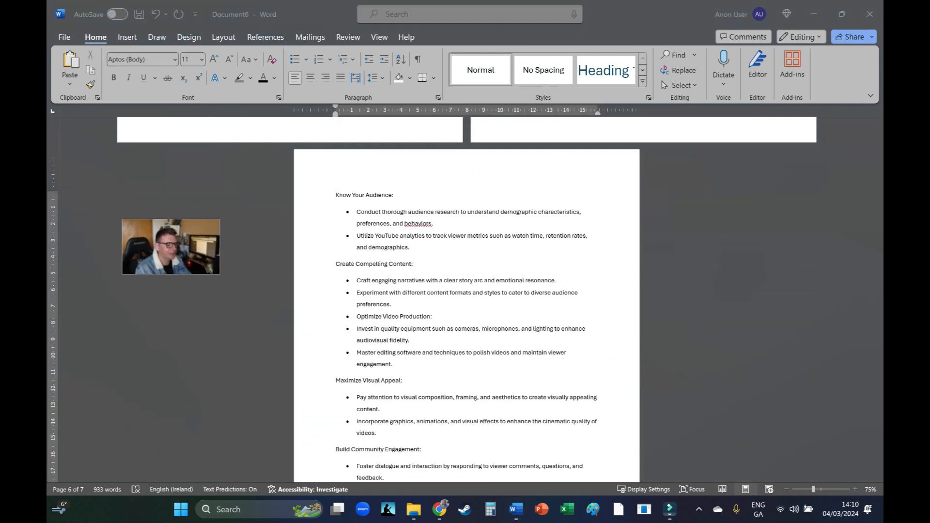
- Insert an empty table of four columns and five rows on a new blank page after the bulleted list
scroll(466, 300, "down", 2)
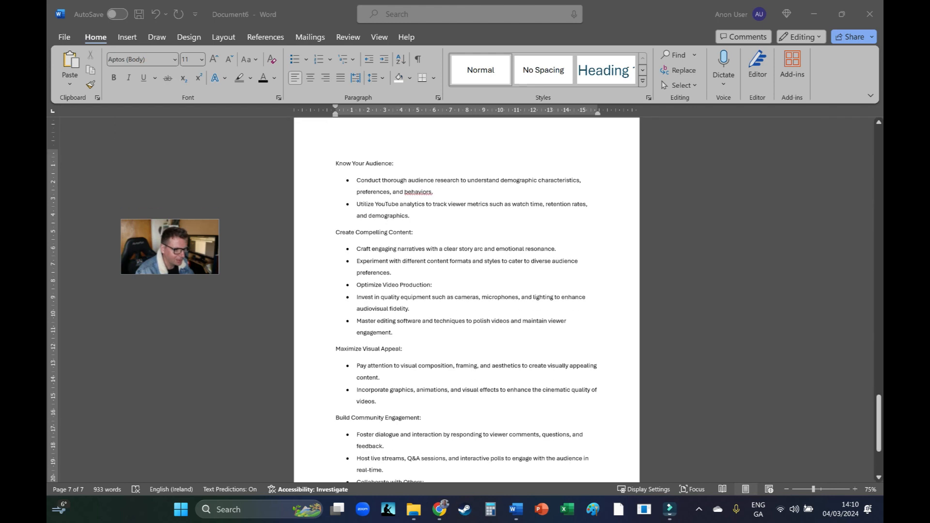
scroll(466, 299, "up", 2)
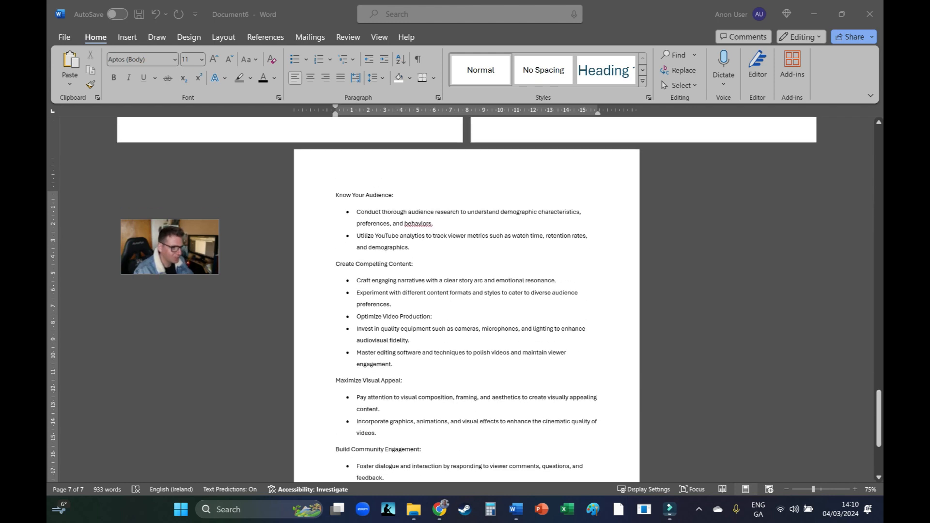
left_click(336, 194)
scroll(467, 299, "up", 1)
key("Return")
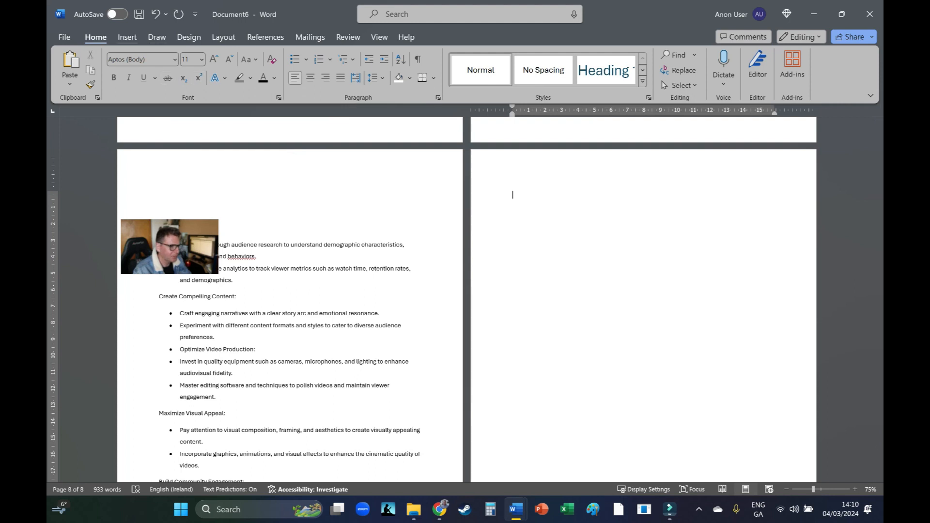
left_click(127, 37)
left_click(140, 68)
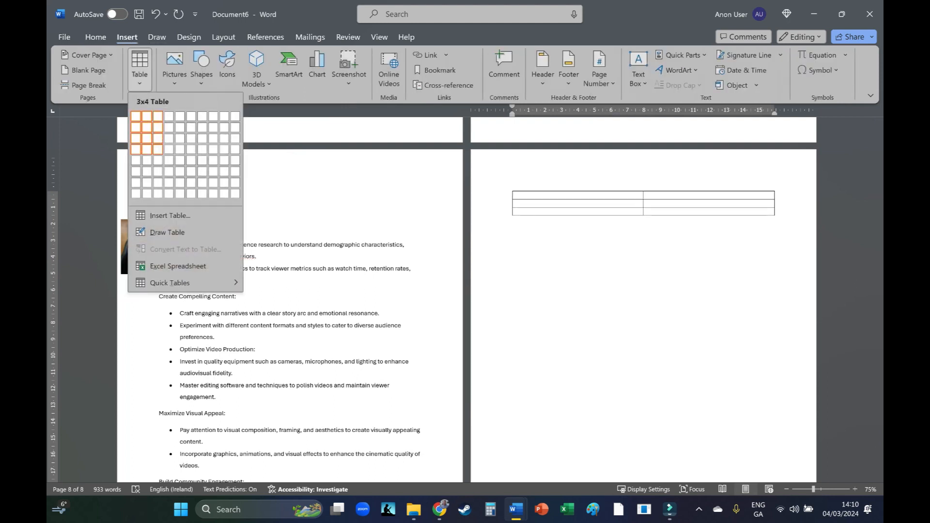
left_click(168, 160)
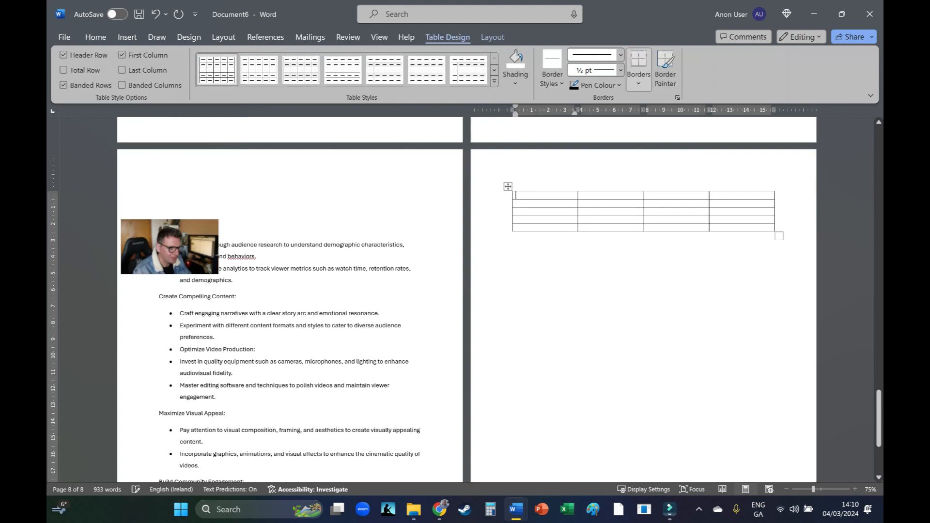
- Delete the empty table from the last page
left_click(532, 190)
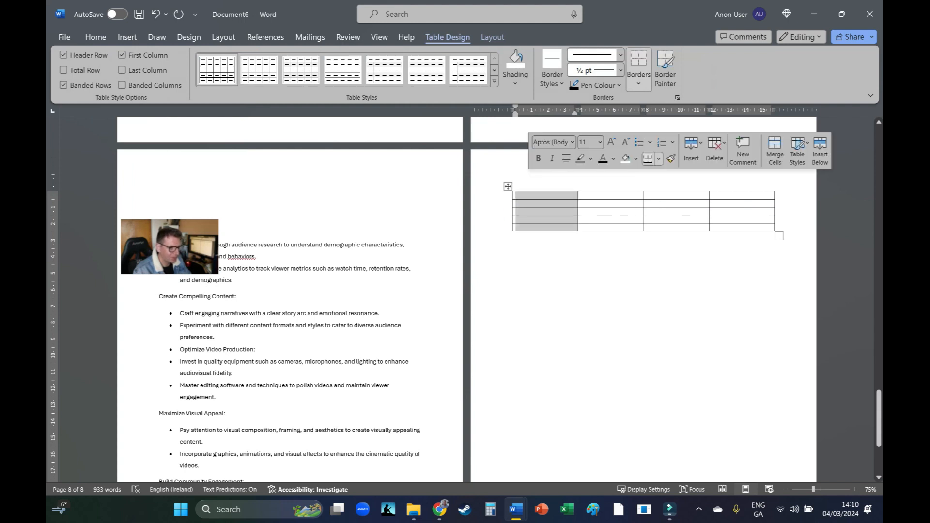
left_click(507, 186)
key("BackSpace")
left_click_drag(169, 247, 757, 214)
- Convert the whole list from "Know Your Audience:" to its last bullet into a one-column table, separating the text at paragraphs
scroll(643, 300, "down", 1)
scroll(643, 300, "down", 1)
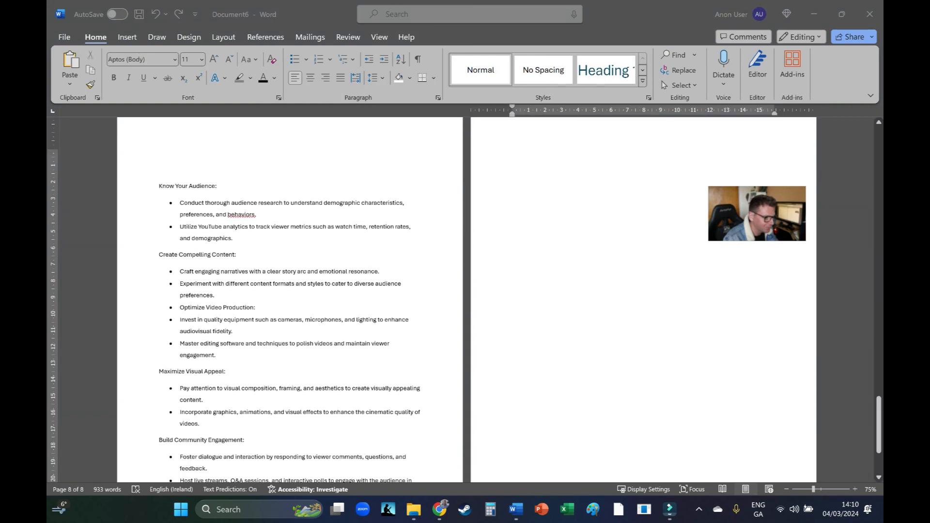
left_click(513, 153)
left_click_drag(159, 186, 310, 410)
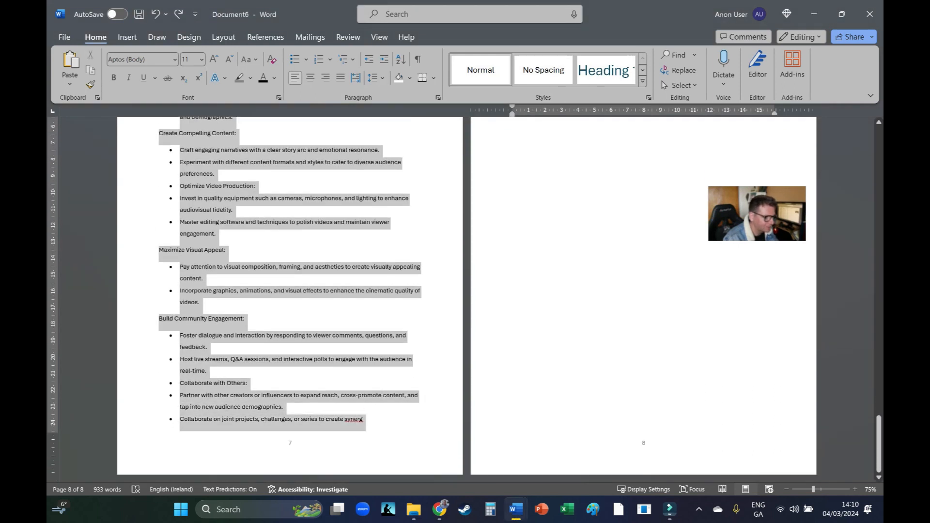
scroll(290, 300, "up", 2)
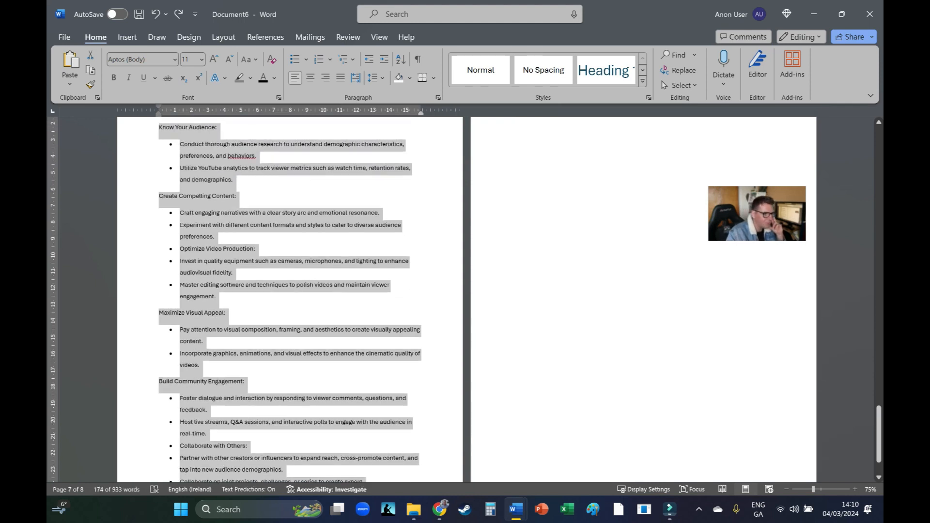
left_click(787, 489)
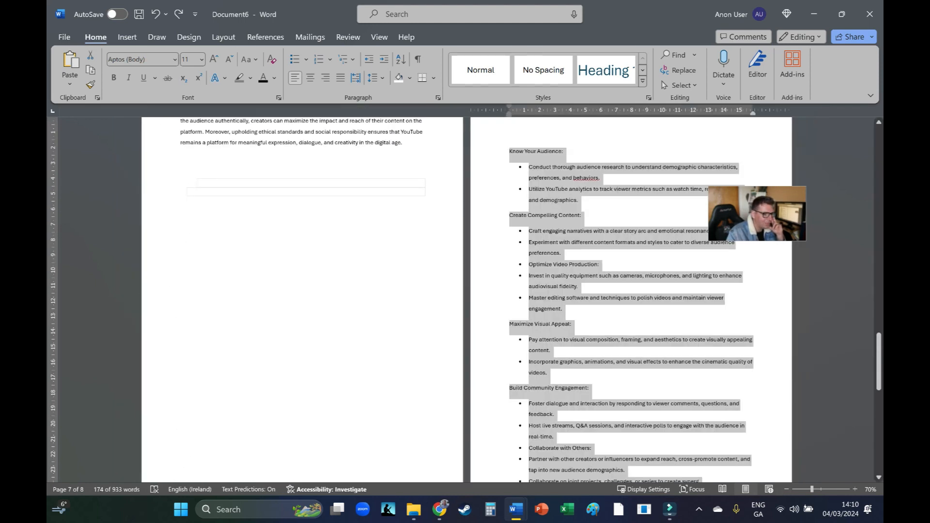
scroll(464, 300, "down", 1)
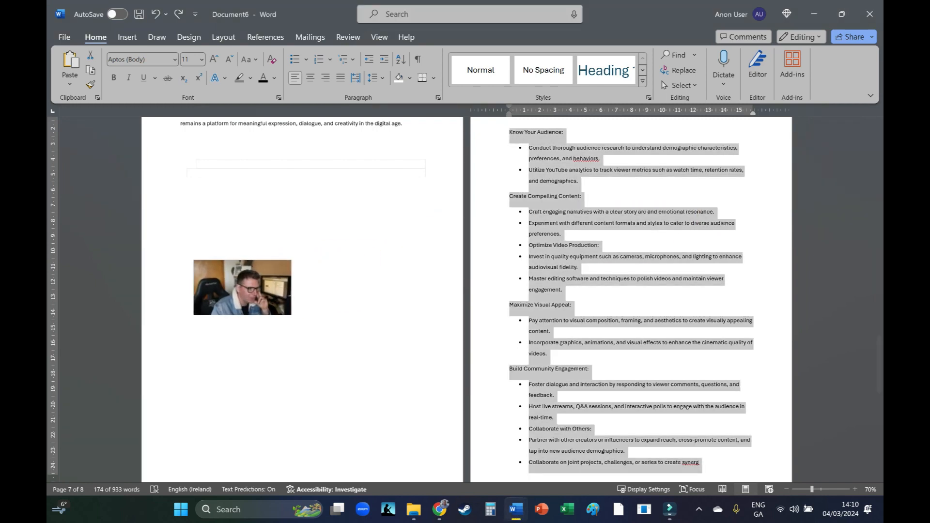
left_click(127, 37)
left_click(140, 68)
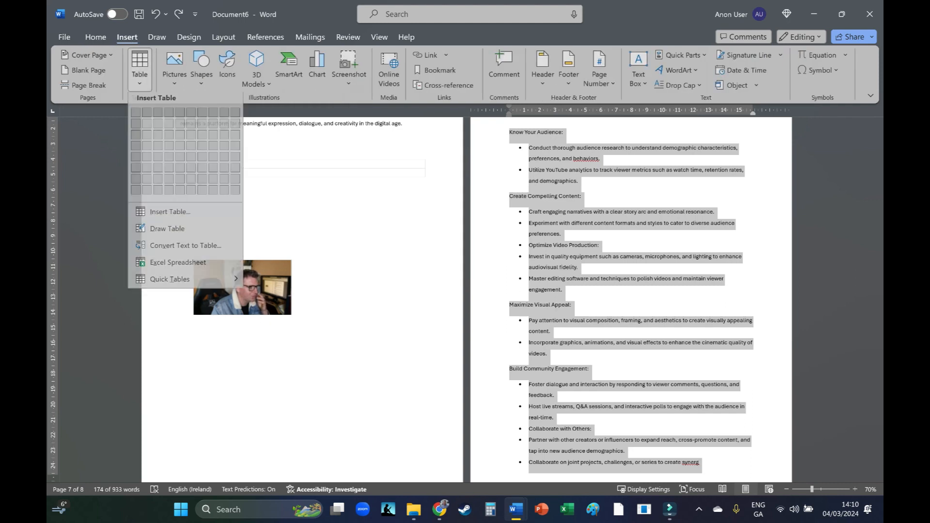
left_click(185, 249)
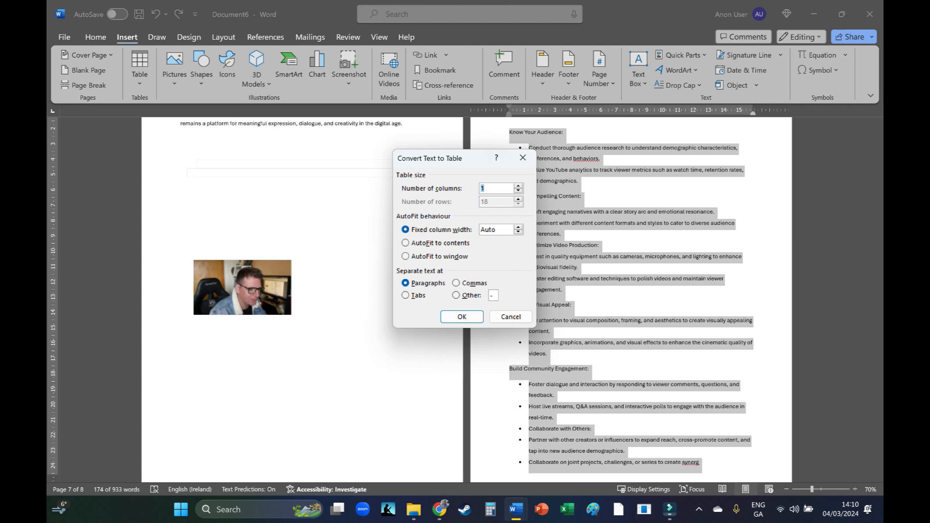
left_click_drag(463, 161, 370, 151)
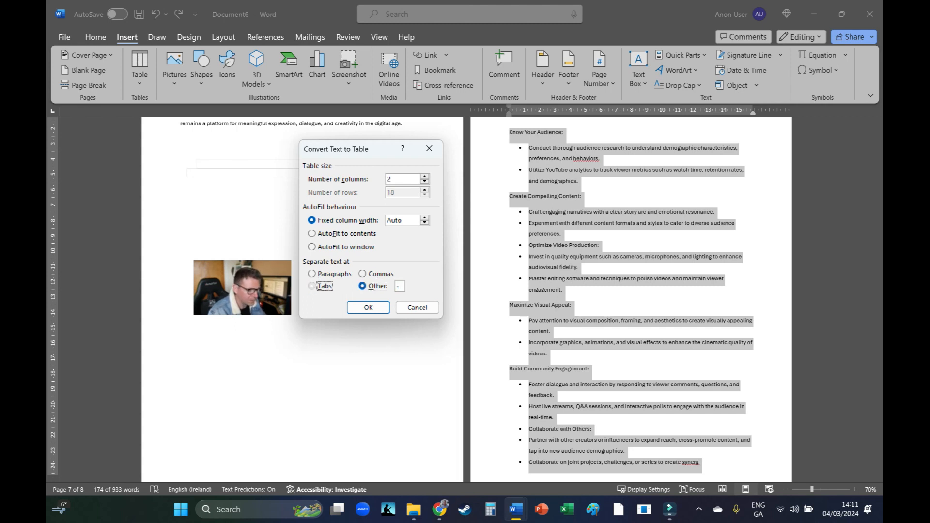
left_click(368, 307)
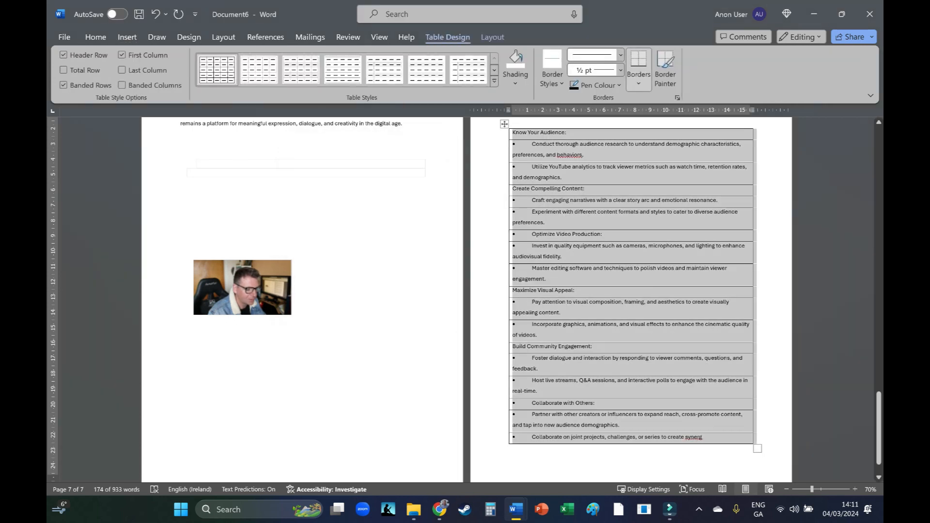
left_click(562, 257)
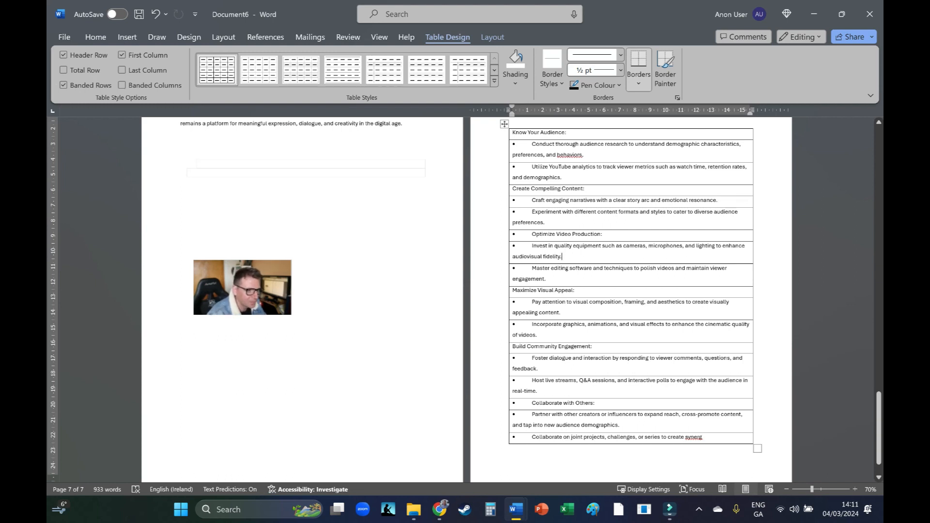
- Shade the "Know Your Audience:" heading row of the table grey
left_click(95, 38)
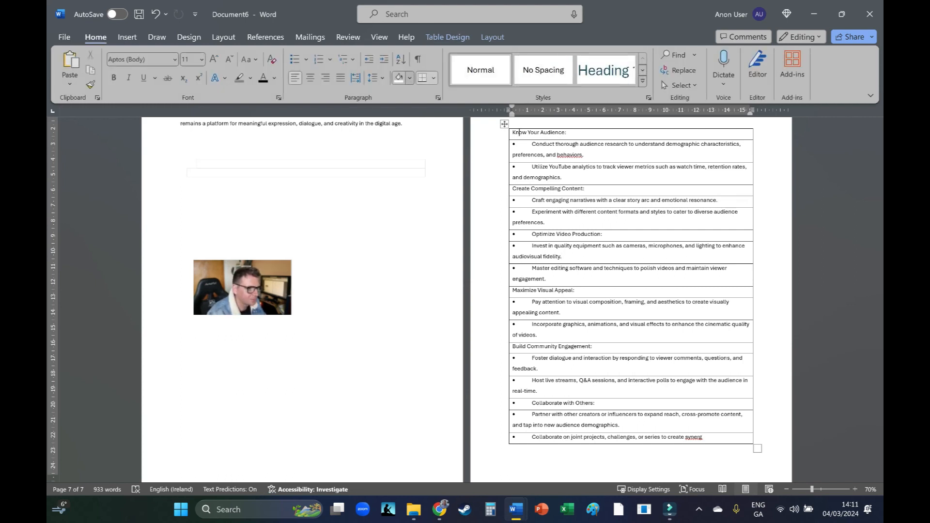
left_click(409, 78)
left_click(397, 163)
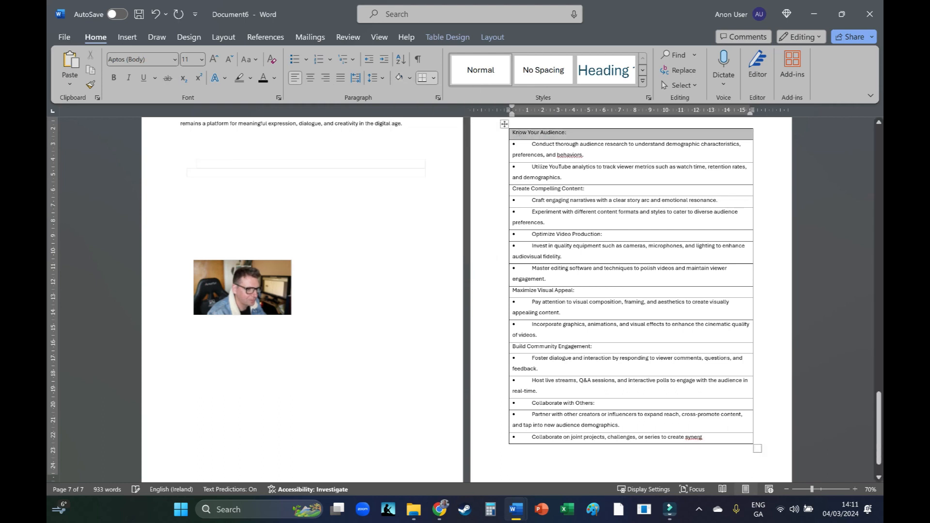
- Apply the same grey shading to the "Maximize Visual Appeal:", "Build Community Engagement:" and "Create Compelling Content:" heading rows
left_click(525, 291)
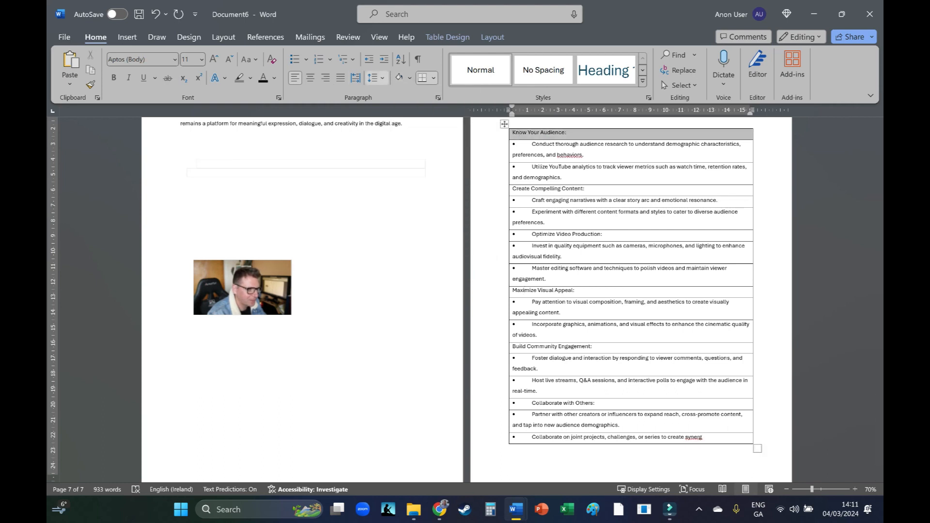
left_click(399, 78)
scroll(464, 300, "down", 2)
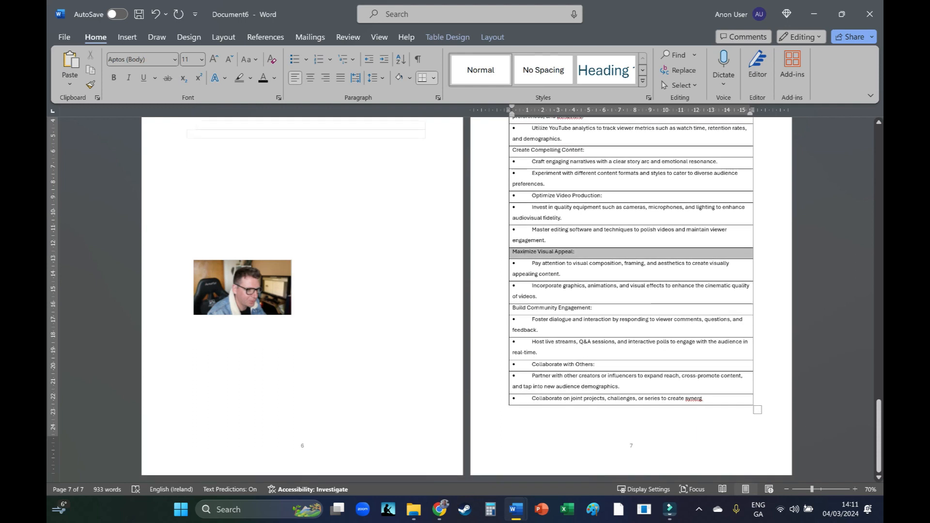
left_click(539, 308)
left_click(399, 78)
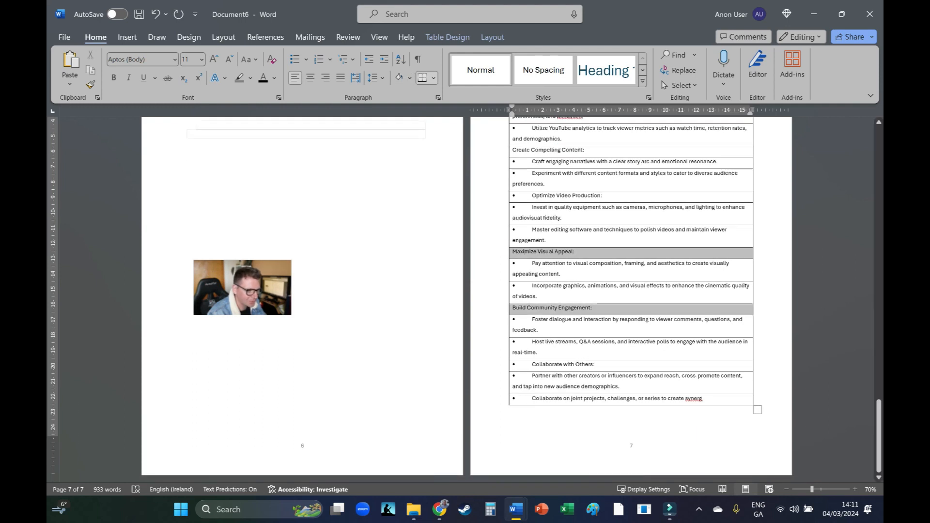
scroll(464, 299, "up", 2)
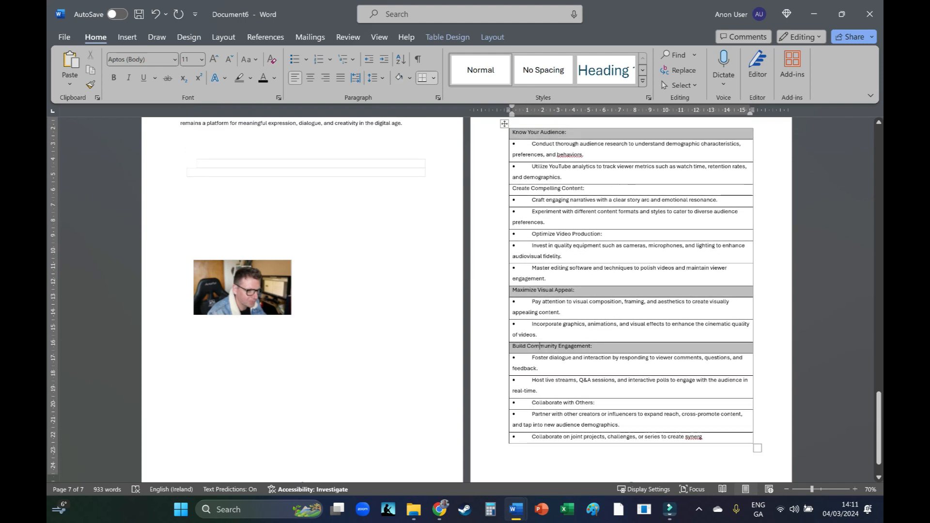
left_click(543, 189)
left_click(399, 78)
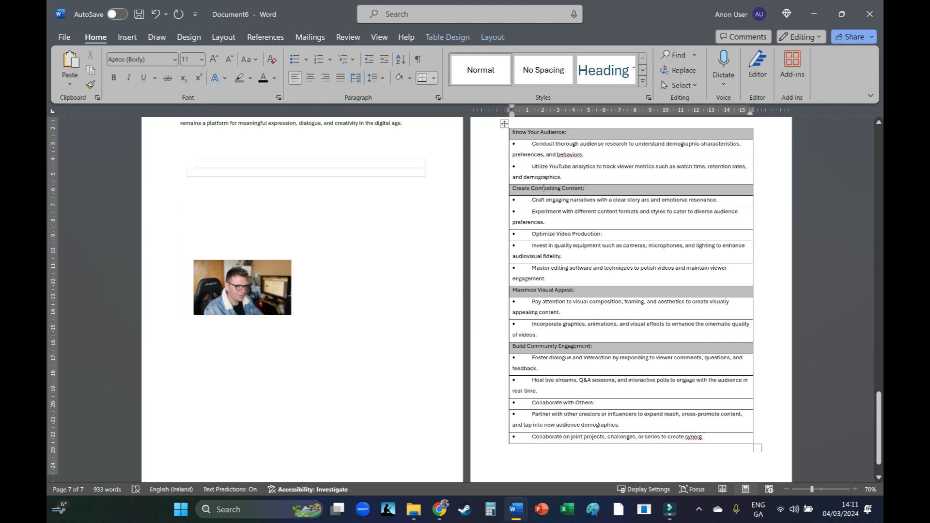
- Set the line spacing of the whole table to single
left_click(504, 124)
key("ctrl+1")
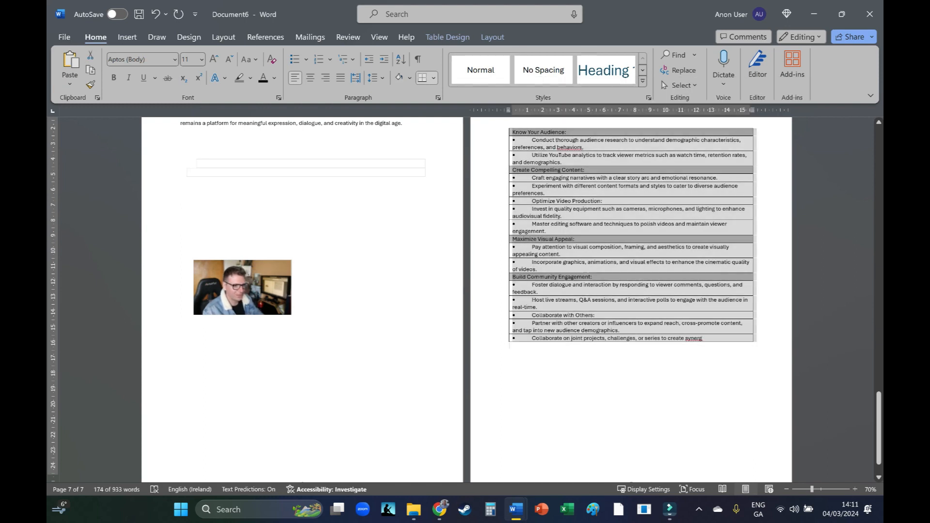
left_click(510, 346)
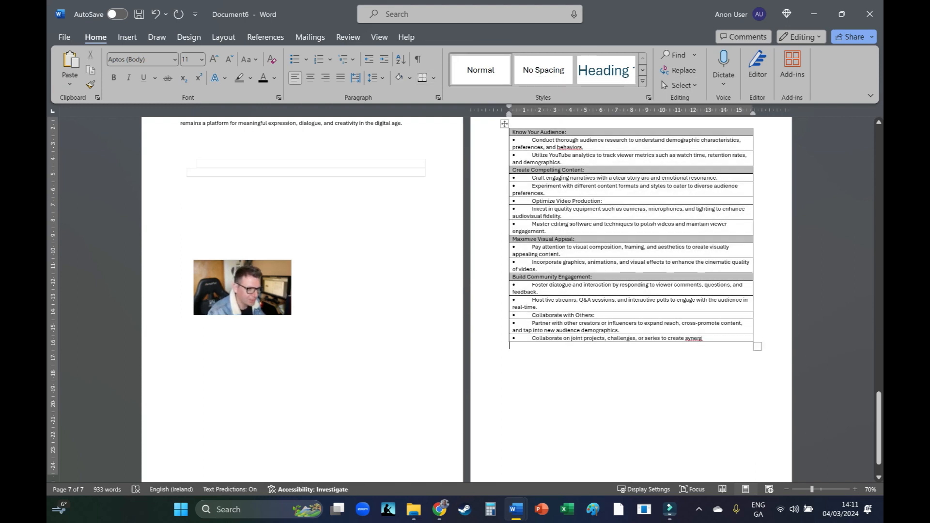
- Try 1.5-line and double spacing on the whole table, returning it to single spacing
left_click(504, 123)
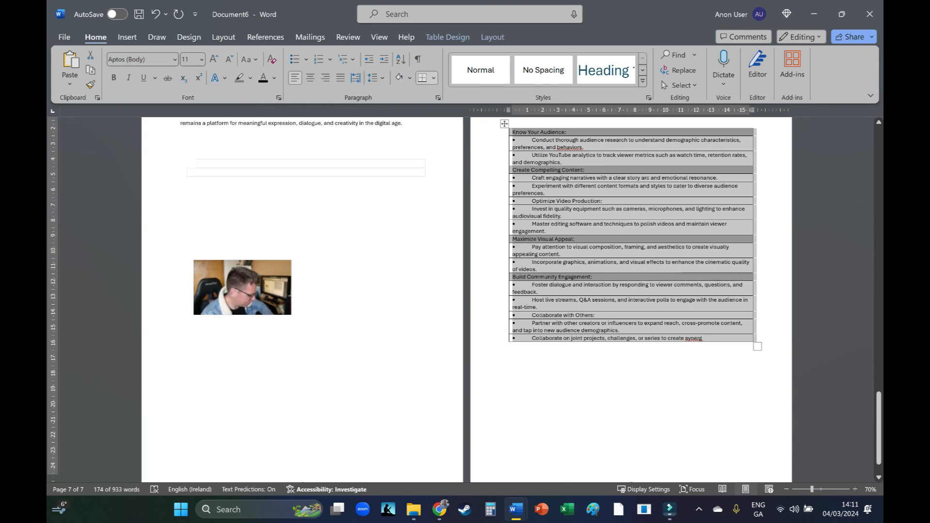
key("ctrl+5")
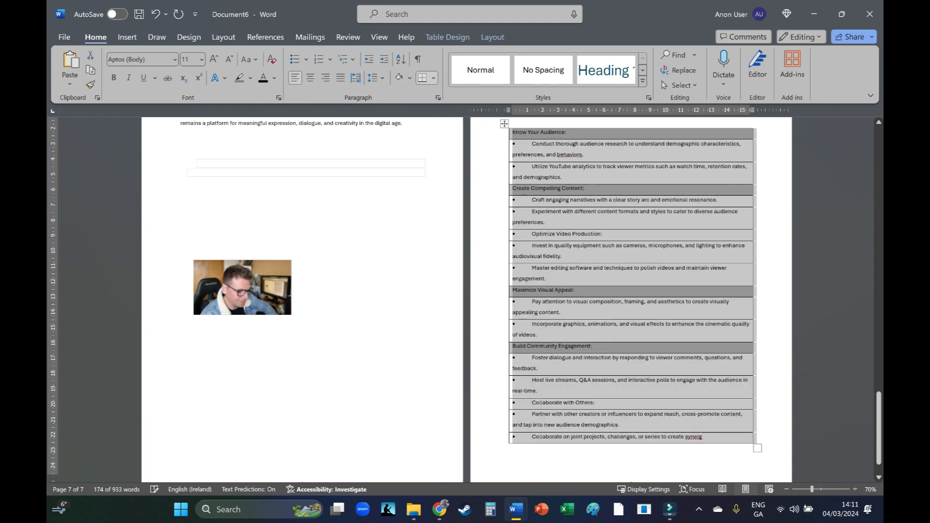
key("ctrl+2")
key("ctrl+1")
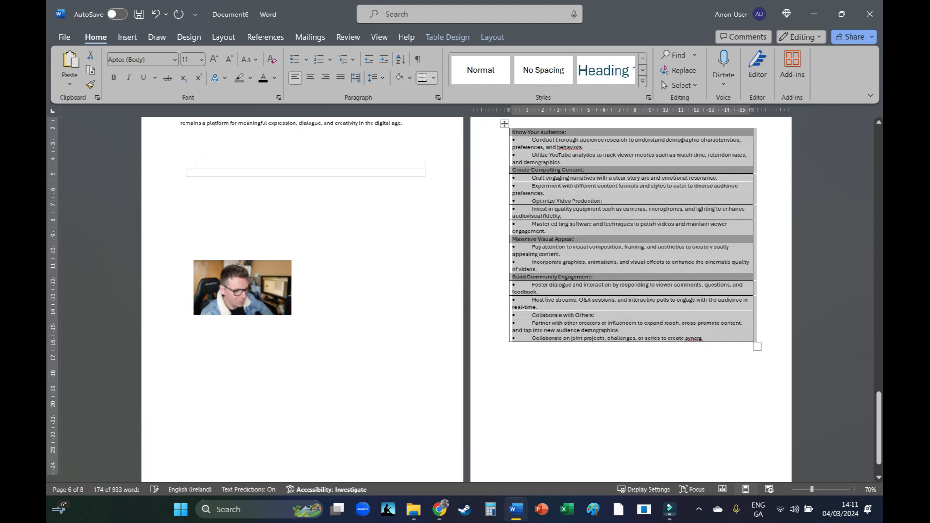
left_click(513, 347)
scroll(631, 301, "up", 1)
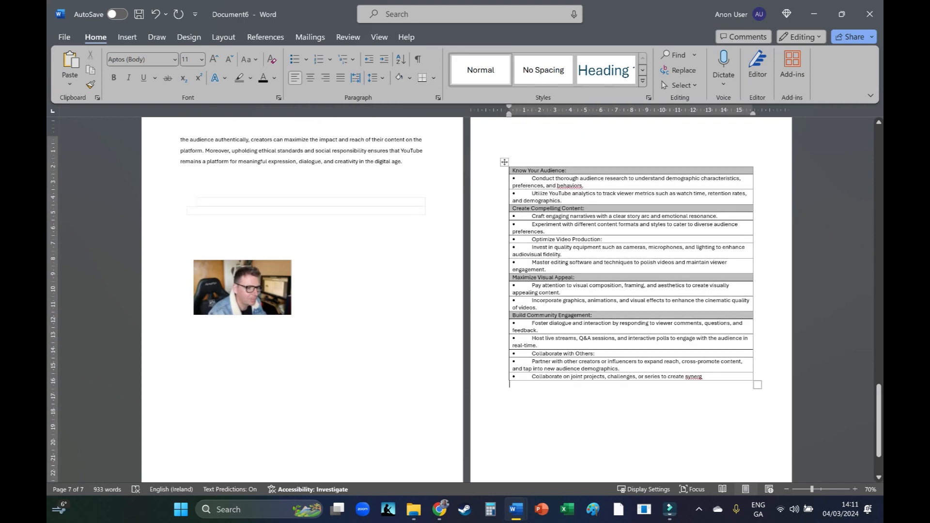
- Reapply bullets with a hanging indent to the table rows under "Know Your Audience:" and "Create Compelling Content:"
left_click_drag(563, 200, 531, 179)
key("ctrl+q")
left_click(295, 60)
left_click_drag(516, 225, 542, 262)
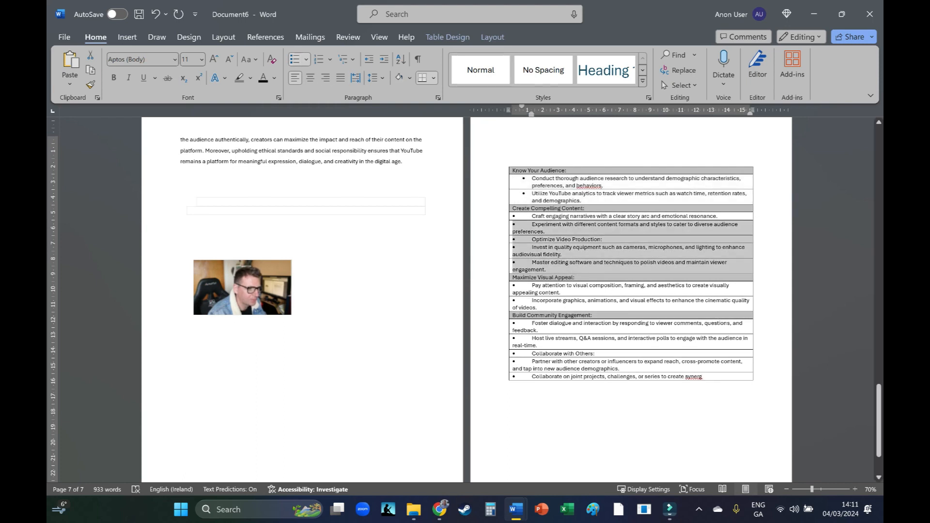
left_click_drag(528, 226, 526, 217)
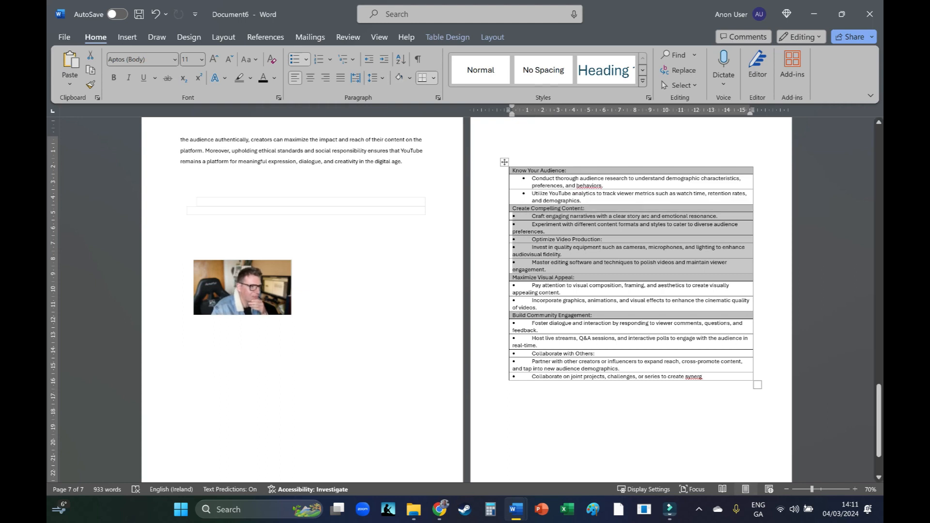
left_click(297, 59)
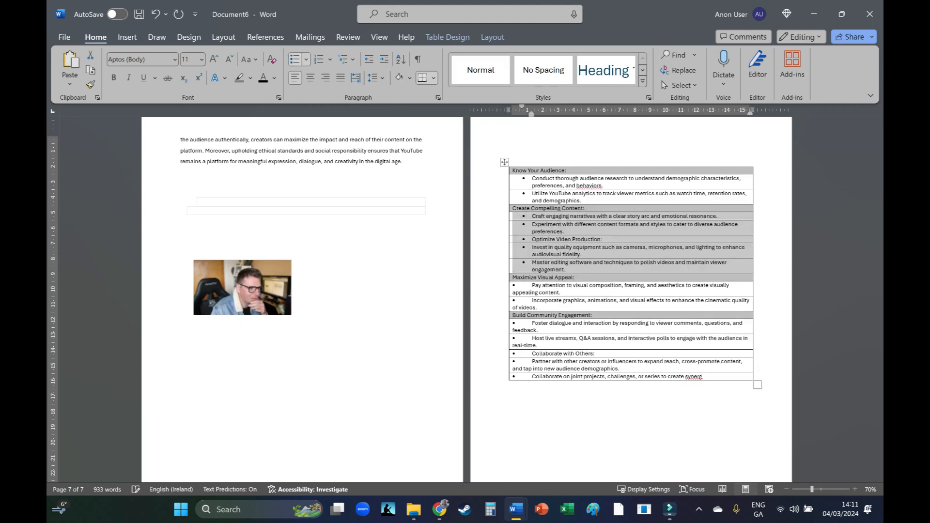
- Reapply bullets with a hanging indent to the table rows under "Maximize Visual Appeal:" and "Build Community Engagement:"
left_click_drag(526, 303, 523, 292)
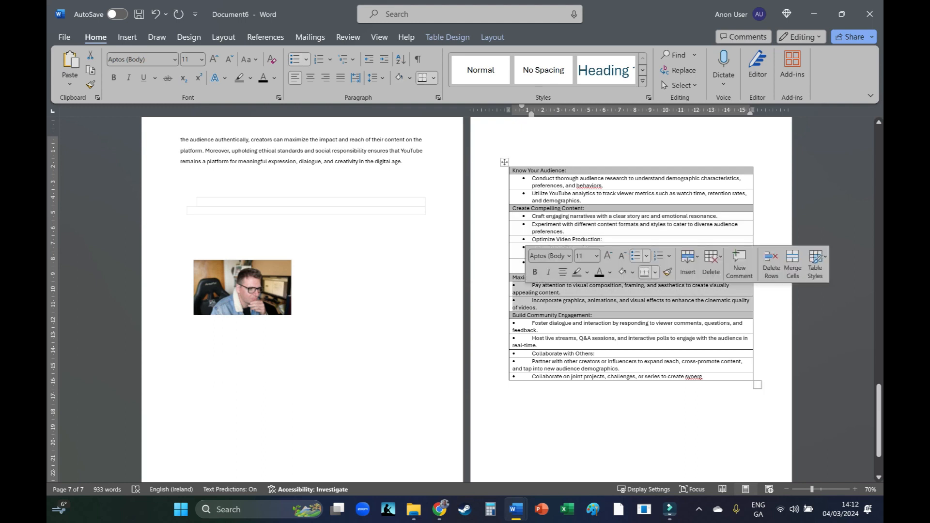
left_click(295, 59)
left_click(295, 60)
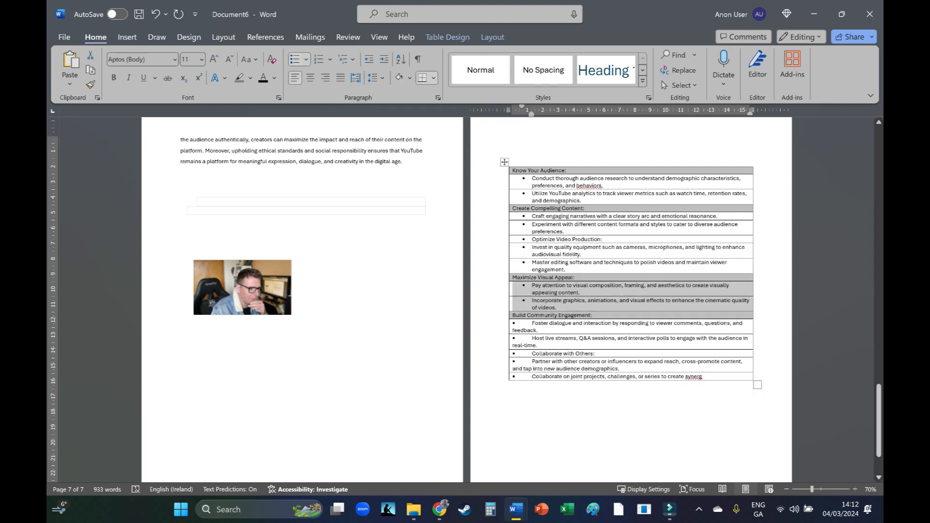
left_click_drag(525, 377, 526, 326)
left_click(295, 59)
left_click(296, 59)
left_click(629, 416)
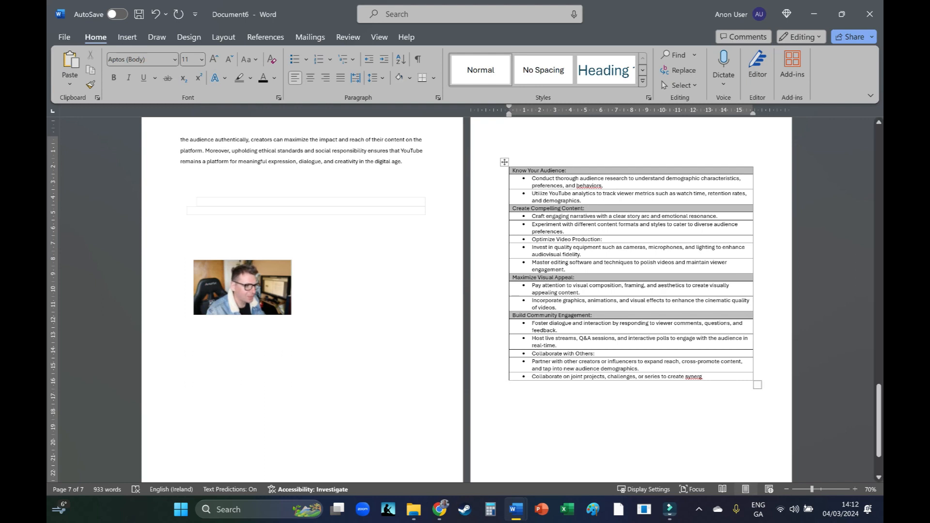
- Try converting the whole strategy table with Convert Text to Table, using 5 columns separated at paragraphs, and undo it
key("shift+Up")
key("shift+Up")
key("shift+Up")
key("shift+Up")
key("shift+Up")
key("shift+Up")
key("shift+Up")
key("shift+Up")
key("shift+Up")
key("shift+Up")
key("shift+Up")
key("shift+Up")
key("shift+Up")
key("shift+Up")
key("shift+Up")
key("shift+Up")
key("shift+Up")
key("shift+Up")
key("shift+Up")
key("shift+Up")
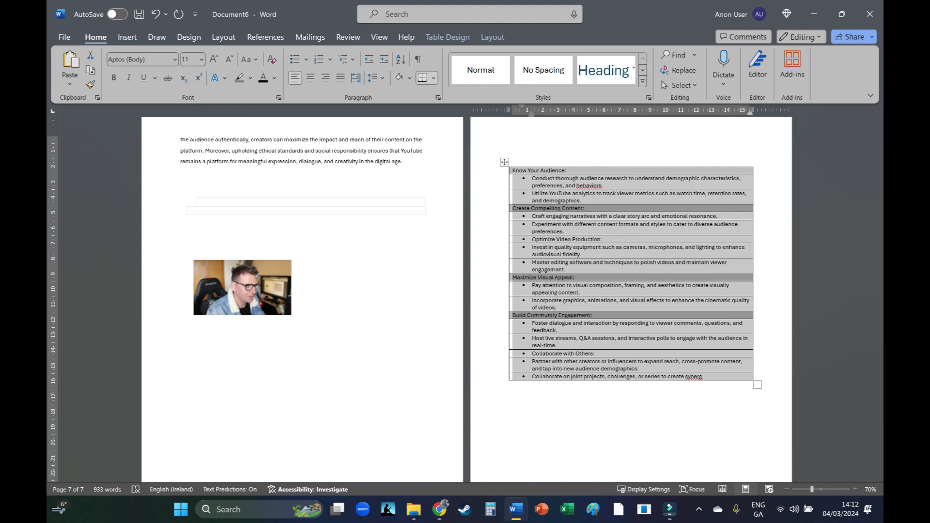
left_click(127, 37)
left_click(140, 68)
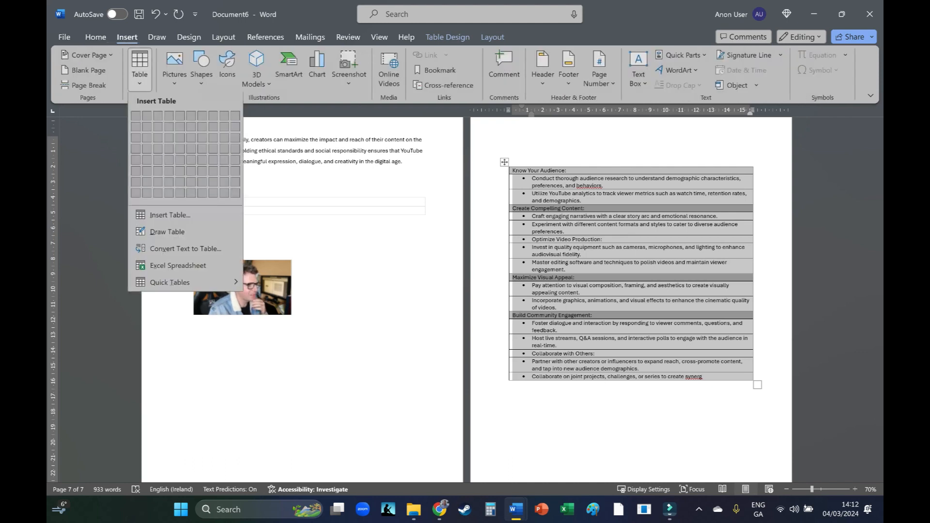
key("Escape")
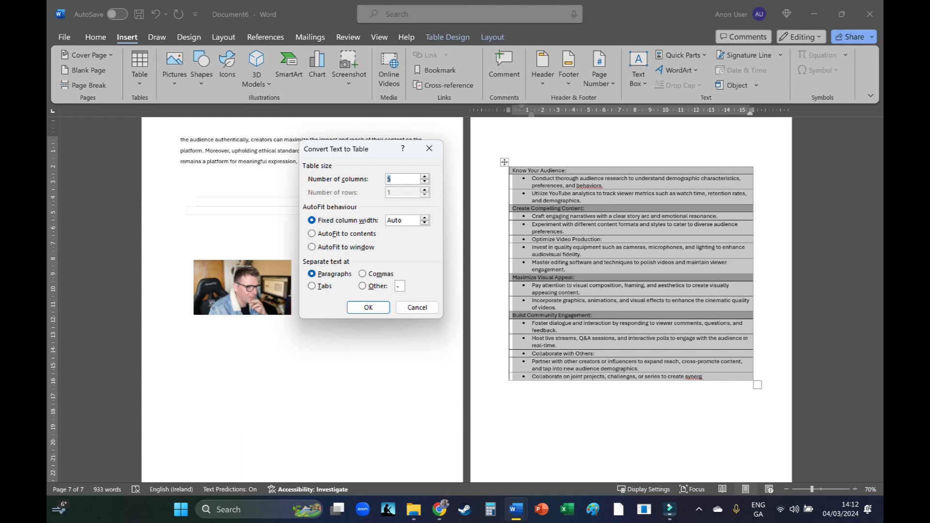
left_click(368, 307)
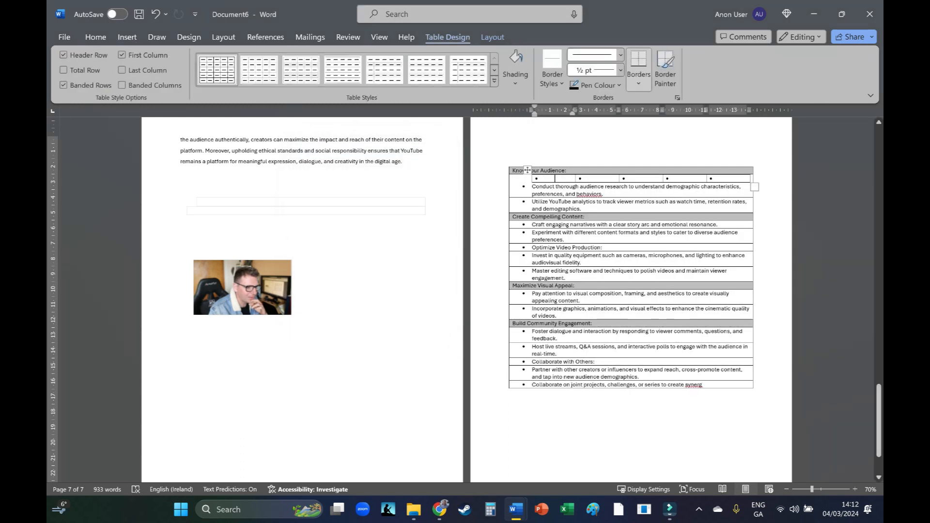
left_click(555, 187)
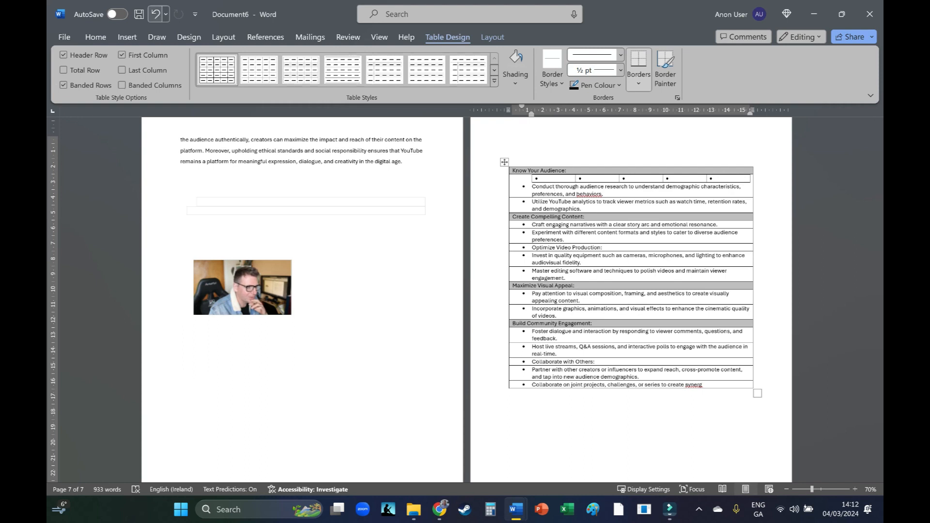
left_click(155, 14)
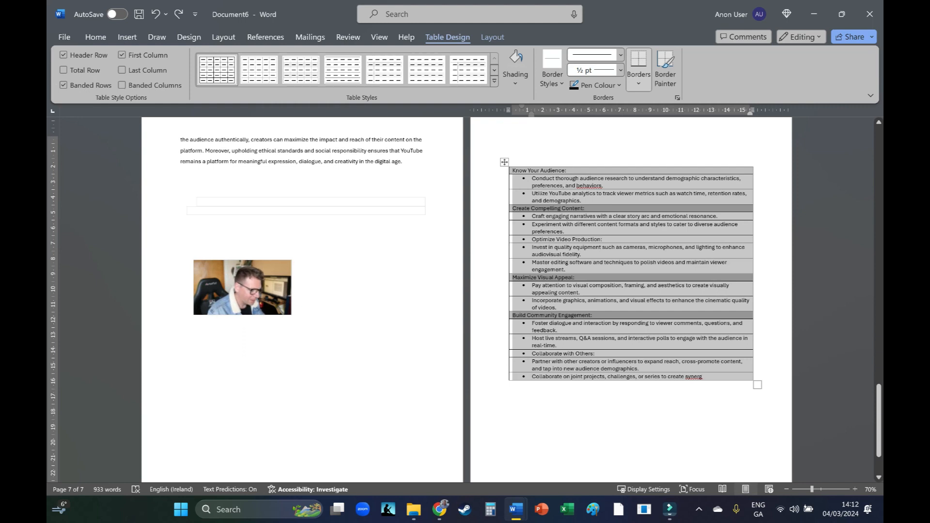
- Delete all rows of the selected strategy table
right_click(579, 211)
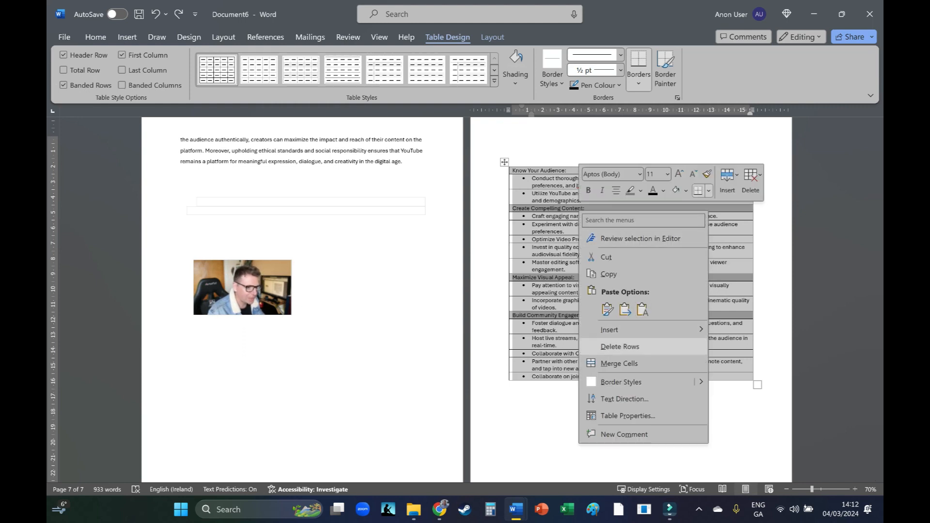
left_click(620, 346)
- Add three blank lines between the introductory sentence and the evidence table summarizing the references
left_click_drag(879, 403, 878, 145)
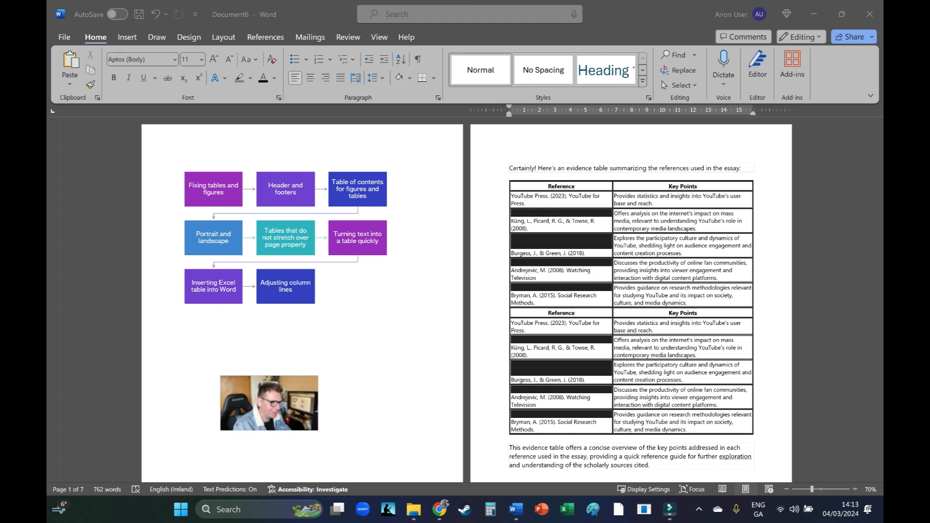
left_click_drag(879, 148, 879, 239)
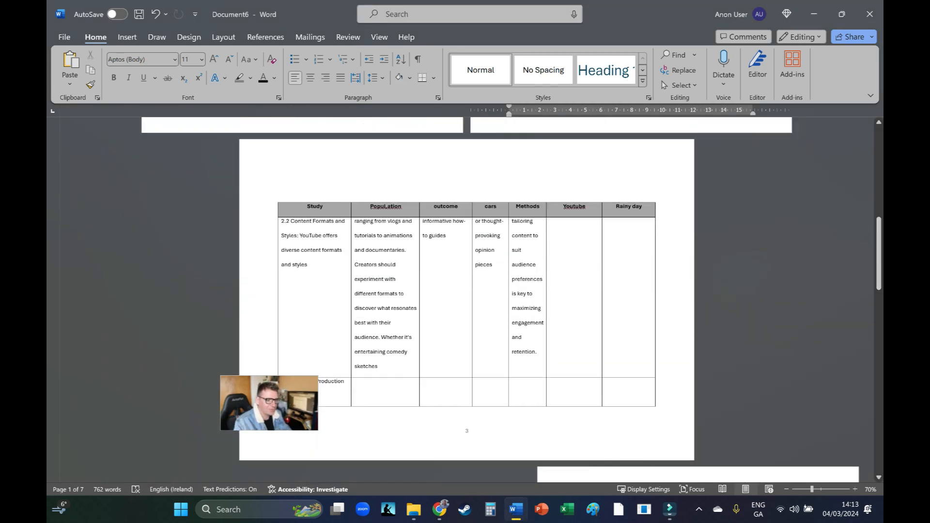
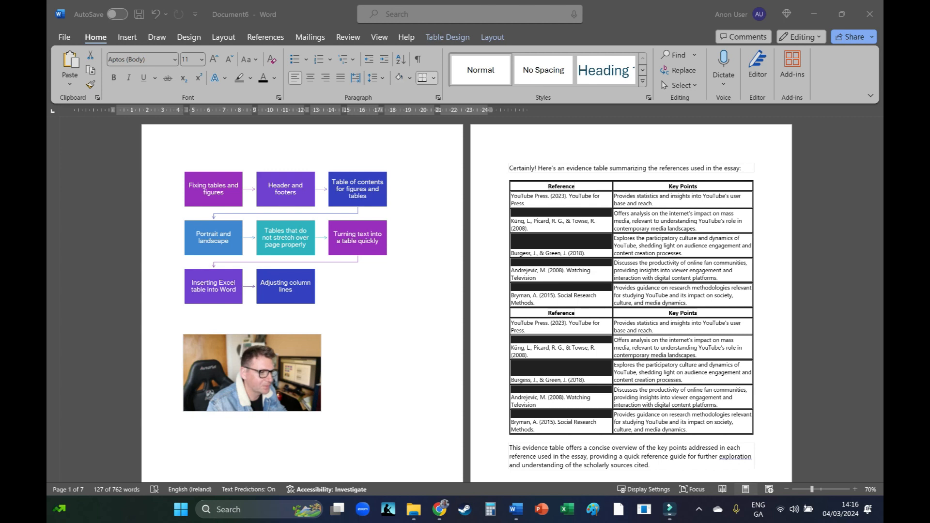
scroll(464, 300, "down", 5)
scroll(464, 299, "up", 3)
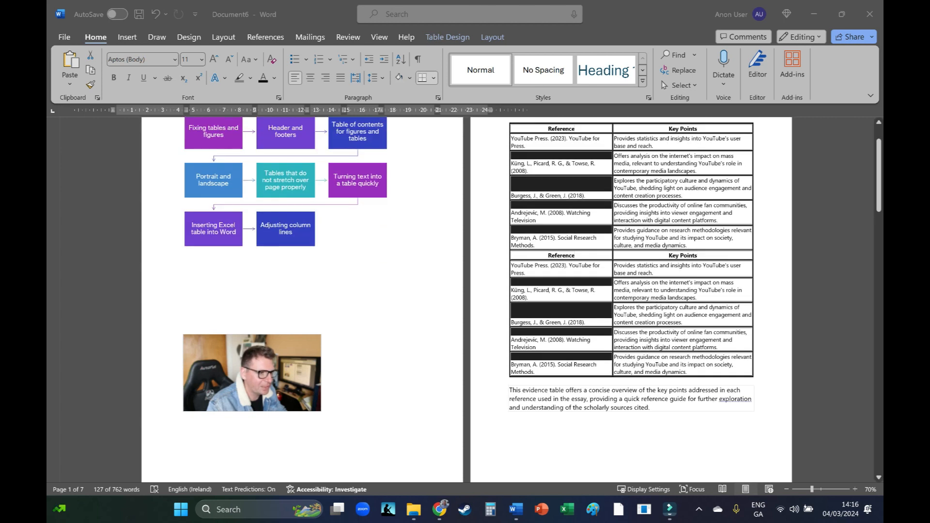
scroll(464, 299, "down", 10)
scroll(464, 300, "up", 10)
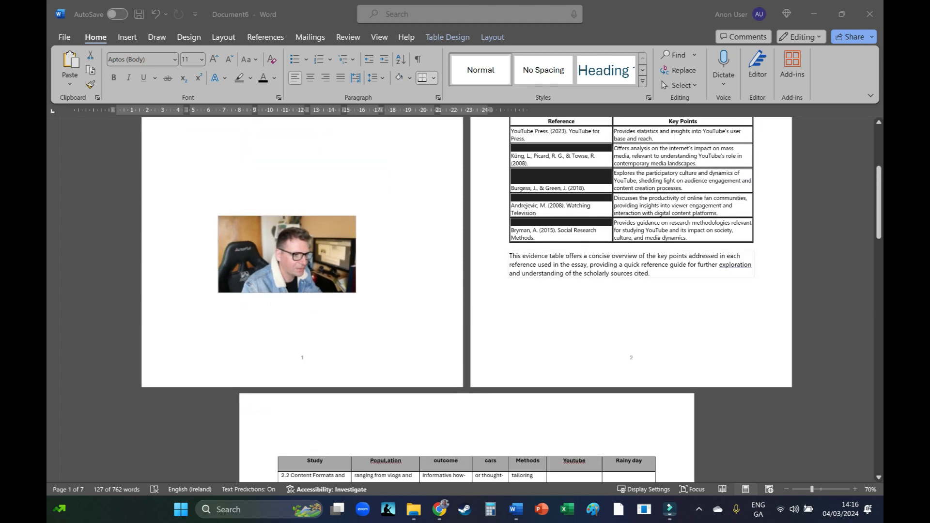
scroll(464, 299, "up", 2)
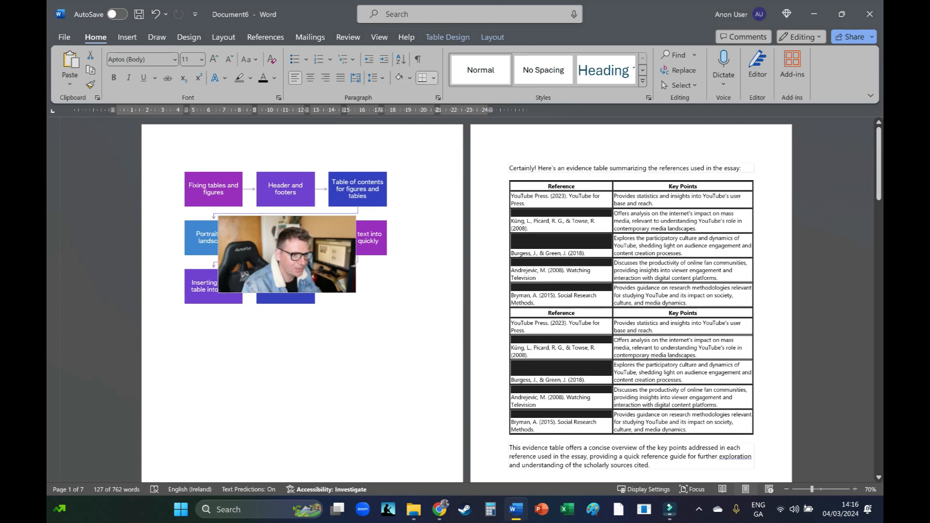
left_click(745, 168)
key("Return")
key("Return")
key("Return")
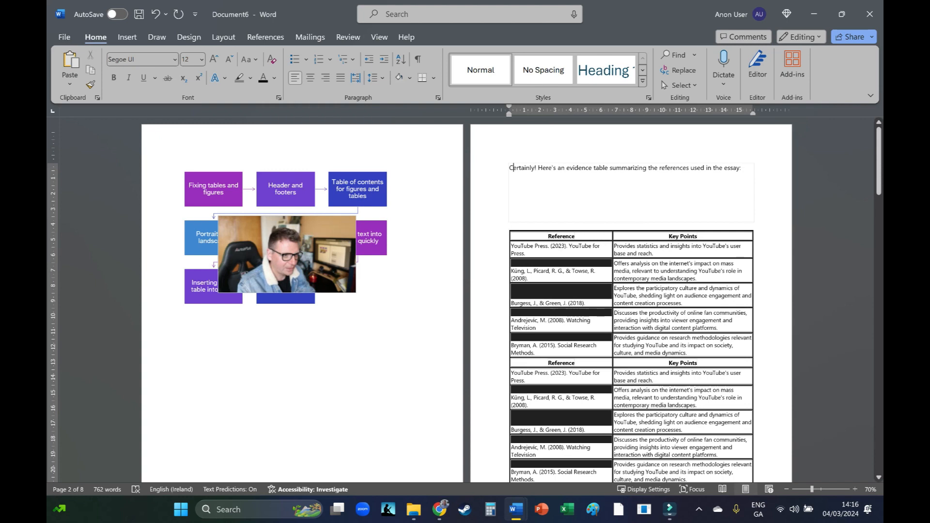
- Clear all formatting from the introductory sentence and the blank lines above the evidence table
left_click_drag(509, 168, 577, 210)
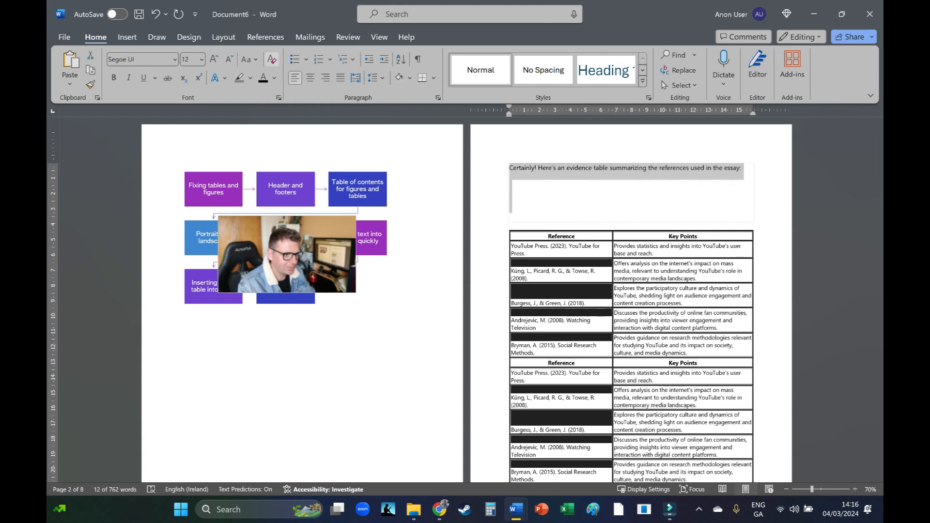
left_click(272, 59)
left_click(509, 191)
left_click_drag(510, 191, 512, 210)
left_click(272, 59)
- Add the caption "Table 1." followed by the presenter's first name in possessive form and "example" above the evidence table
left_click(510, 192)
key("Return")
scroll(510, 191, "up", 5)
left_click_drag(287, 254, 105, 254)
left_click(250, 206)
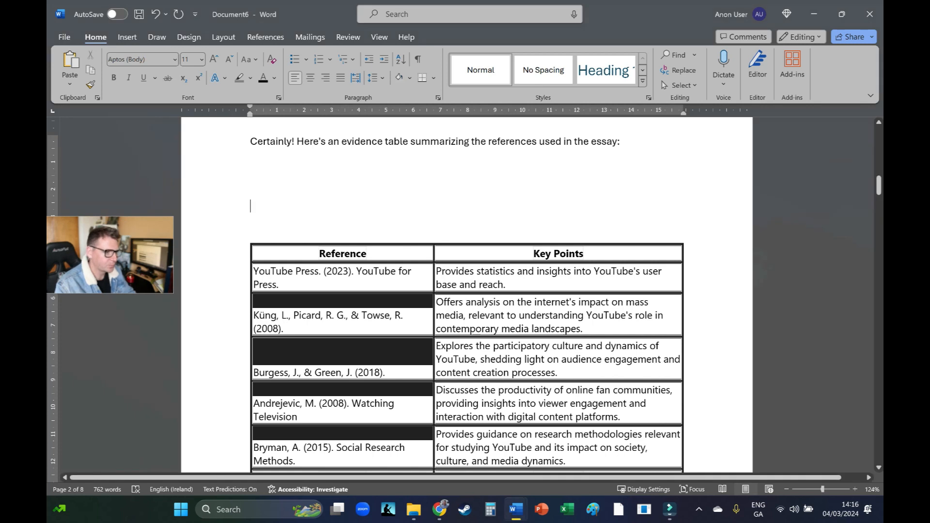
type("table 1.")
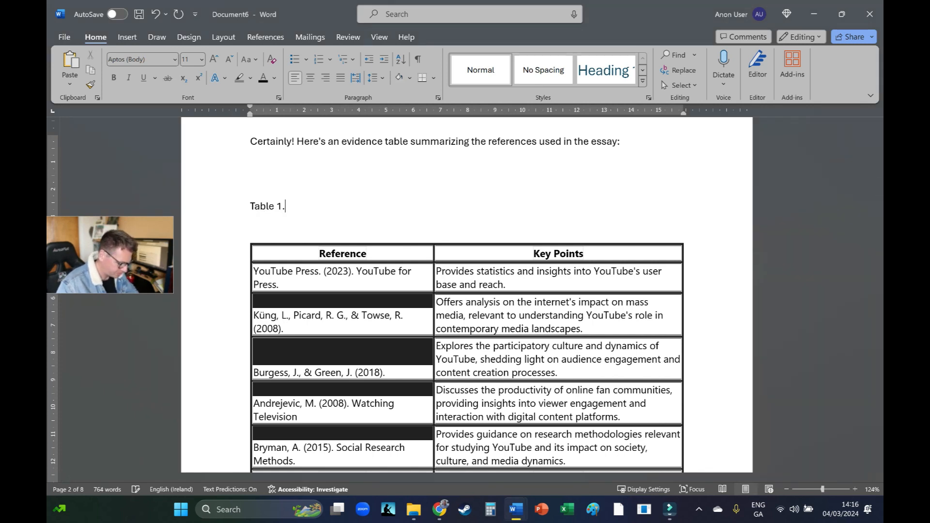
type(" Bill's example")
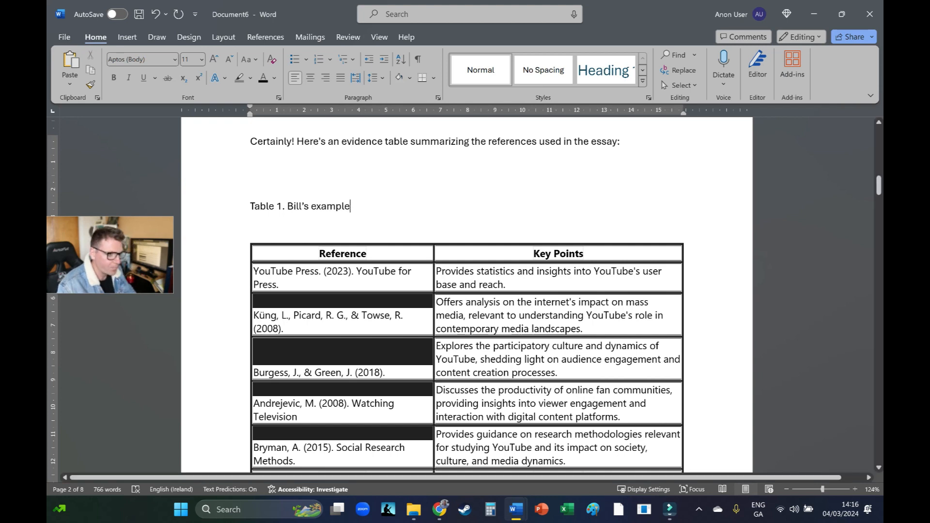
- Add the caption "Table 2." followed by the presenter's first name and "other example" above the landscape study table
left_click(251, 226)
scroll(467, 294, "down", 10)
scroll(467, 386, "down", 10)
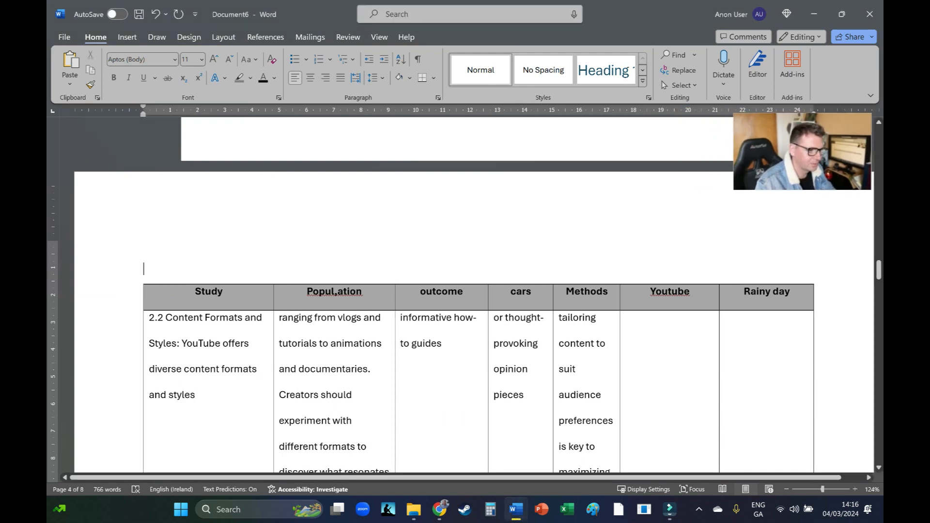
type("table 2. Bills ")
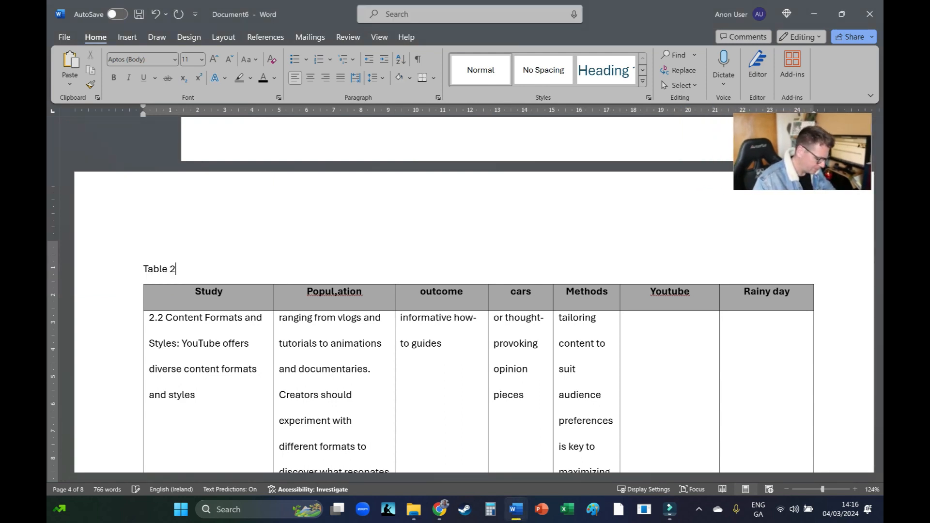
type("other example")
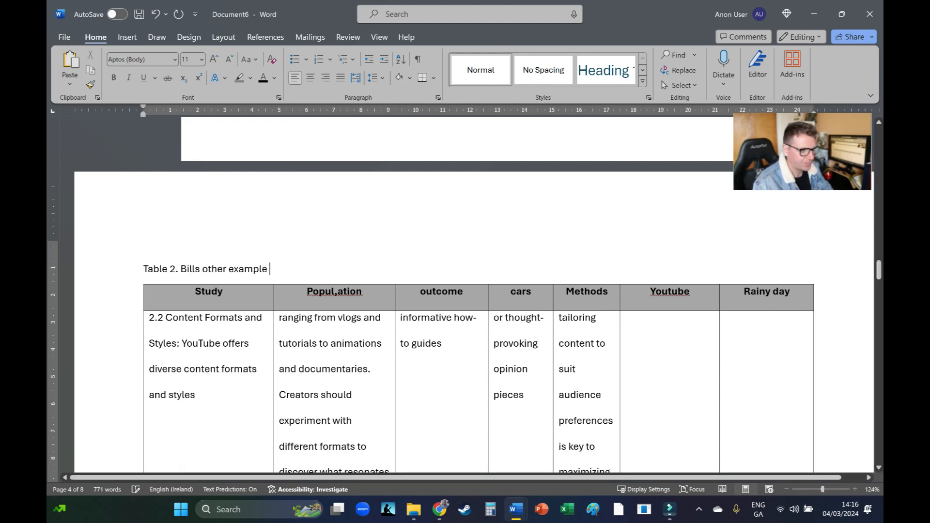
- Add the heading "List of tables and figures" below the topic flowchart on the first page
scroll(465, 291, "down", 5, "ctrl")
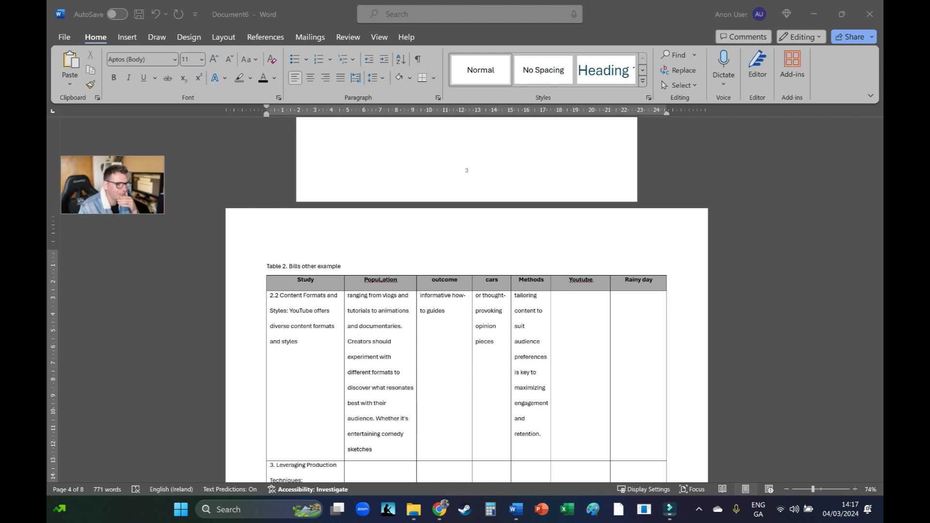
left_click(342, 266)
left_click_drag(878, 283, 878, 163)
left_click(406, 291)
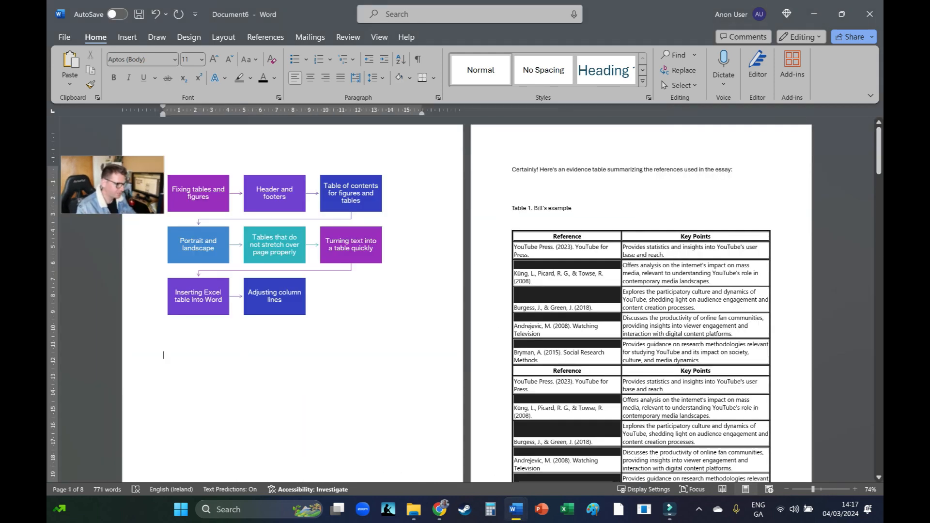
left_click(165, 355)
type("List of table and figures")
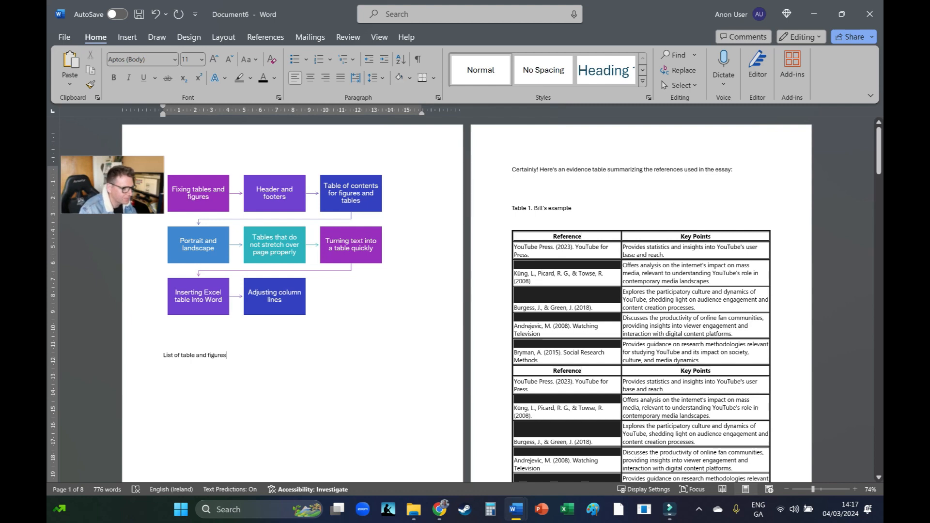
left_click(192, 355)
type("s")
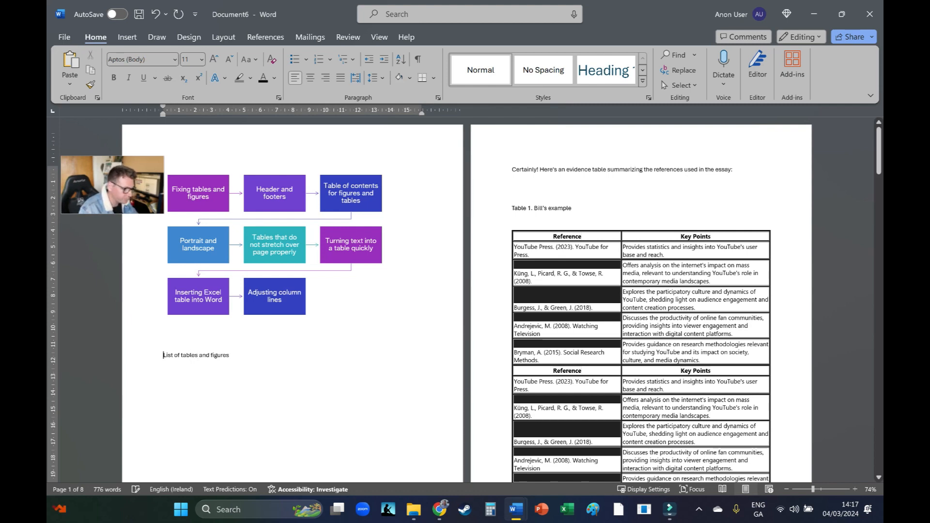
- Move the "List of tables and figures" heading to its own page with a page break and add blank lines below it
key("ctrl+Return")
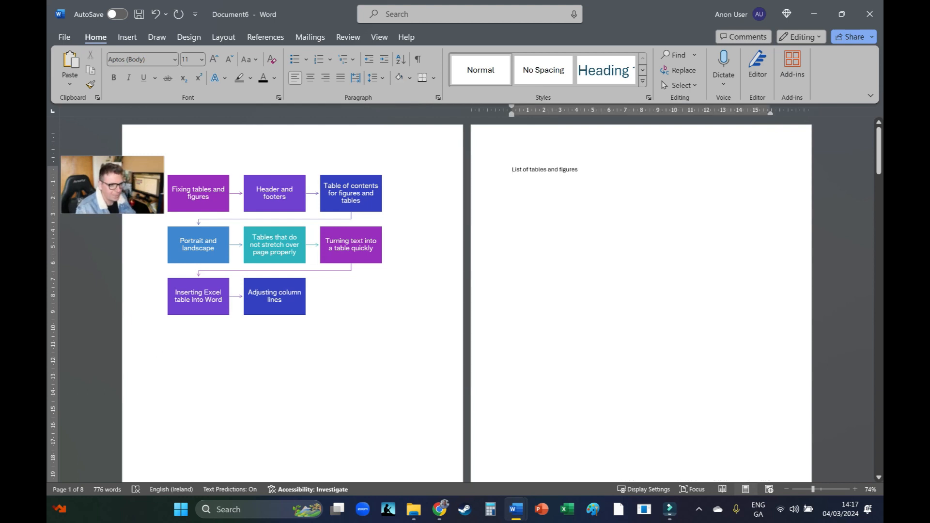
key("End")
key("Return")
key("Return")
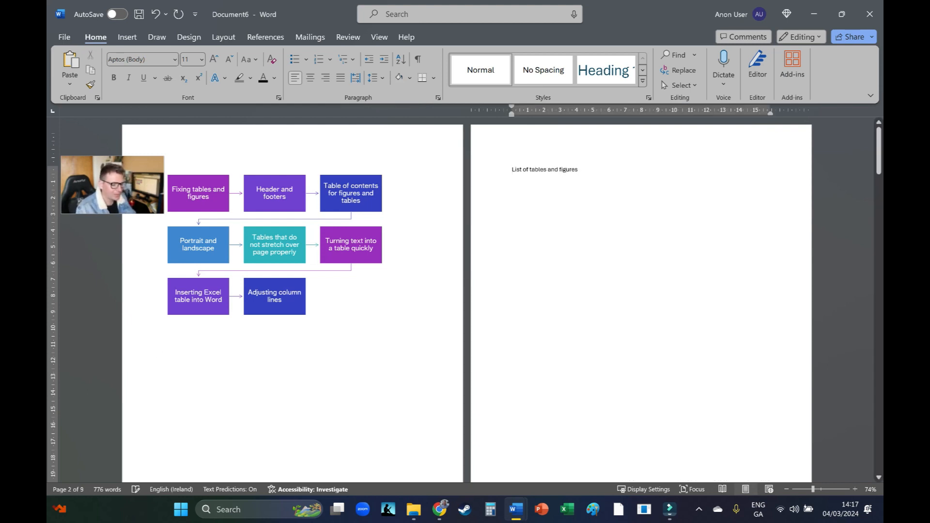
- Start inserting a caption at the beginning of the typed "Table 1." line above the evidence table
scroll(465, 291, "up", 3)
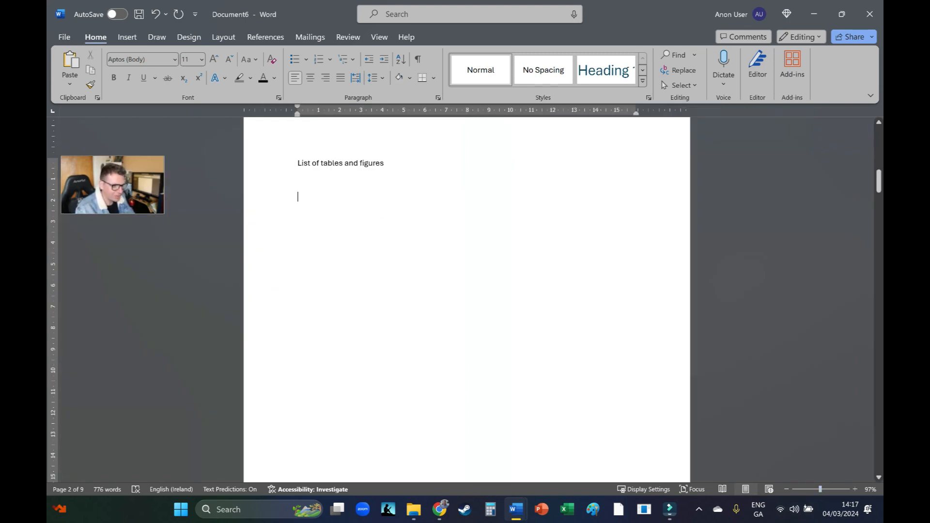
scroll(467, 347, "down", 12)
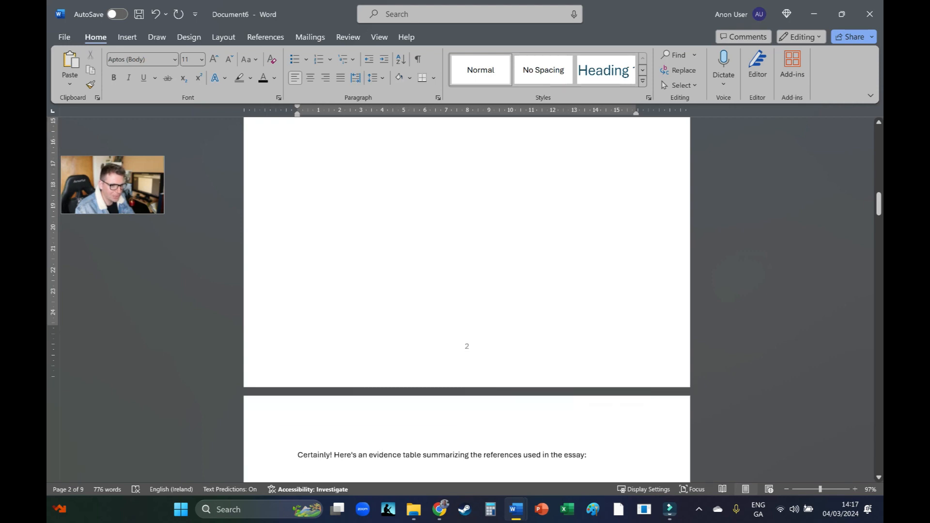
left_click_drag(879, 226, 879, 218)
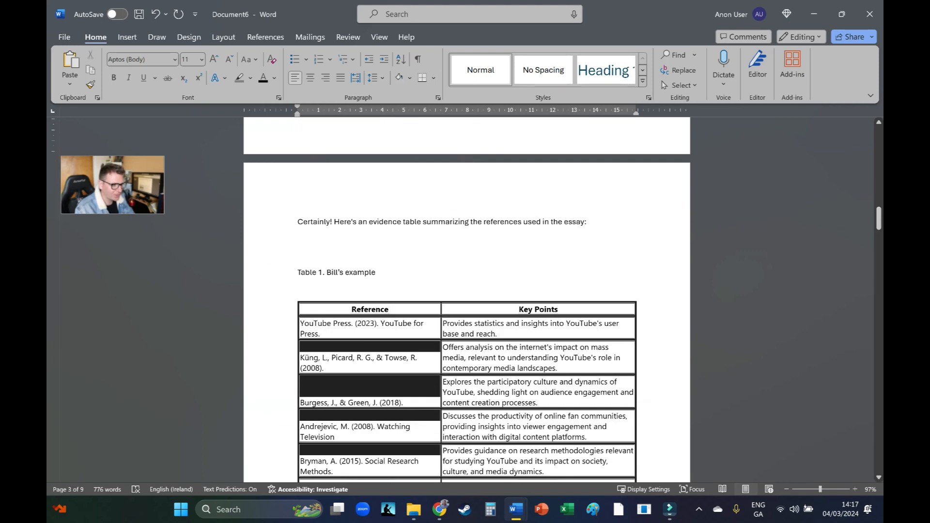
double_click(305, 272)
left_click(298, 273)
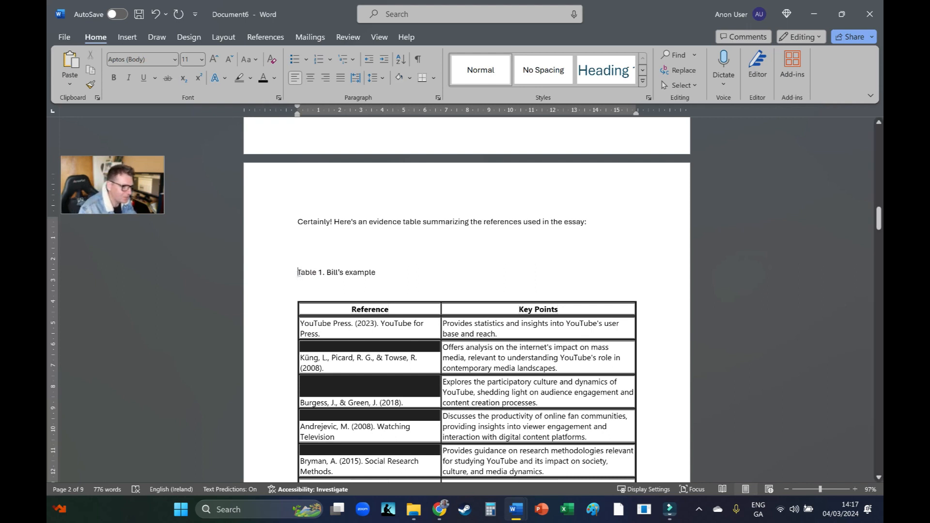
left_click(265, 38)
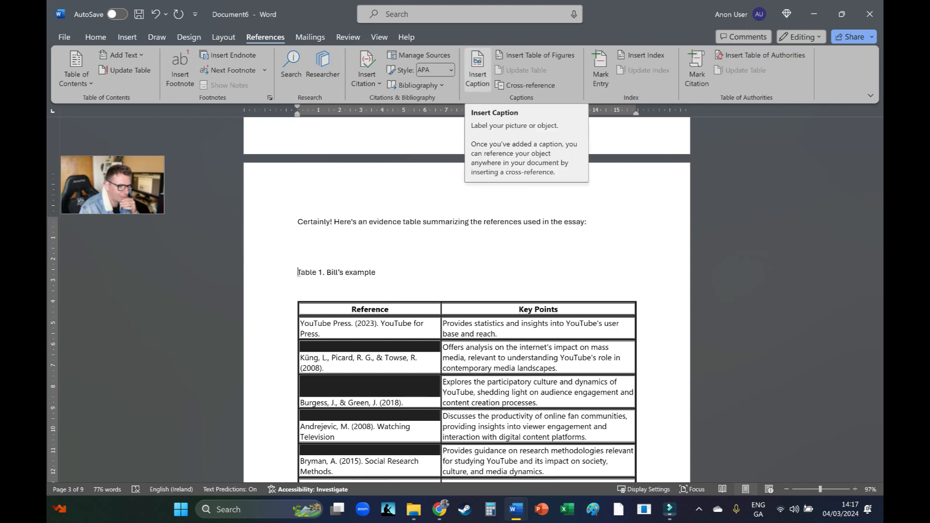
left_click(477, 68)
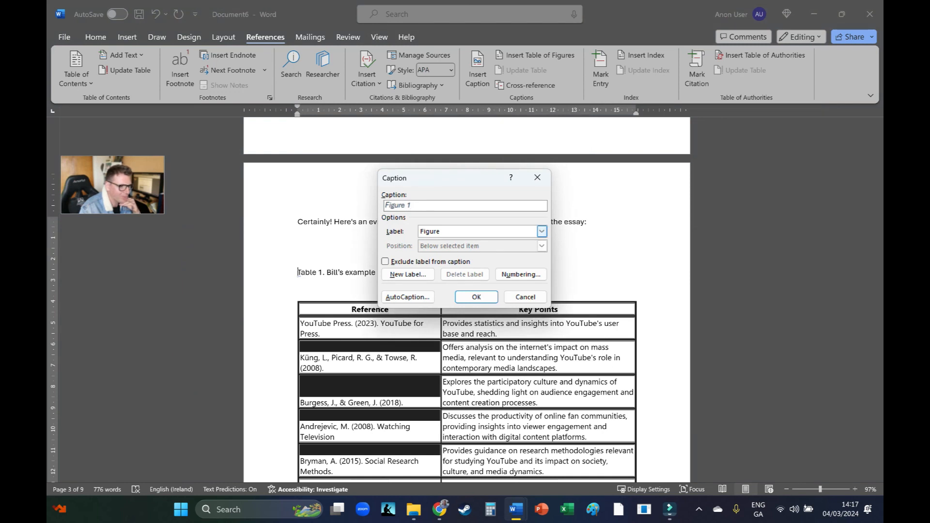
- Choose Table as the label for the new caption
left_click(542, 231)
scroll(508, 262, "down", 1)
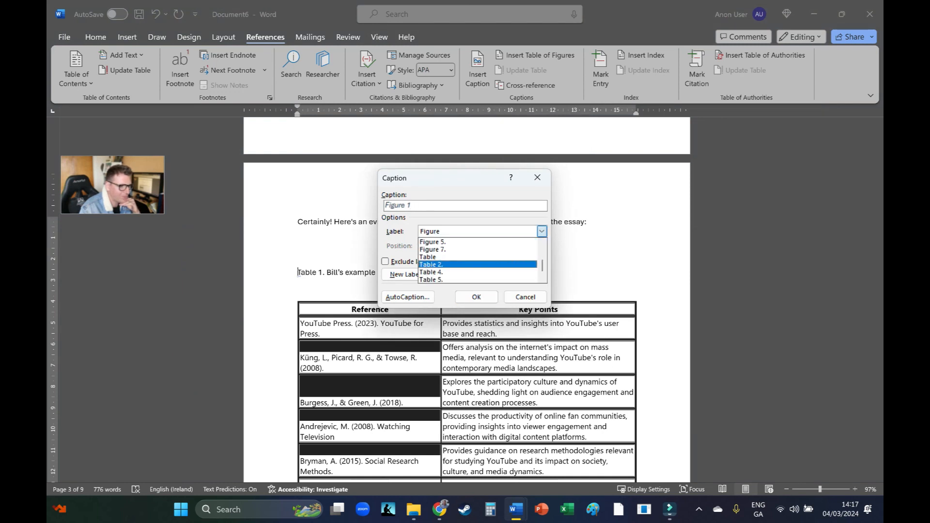
scroll(477, 261, "up", 2)
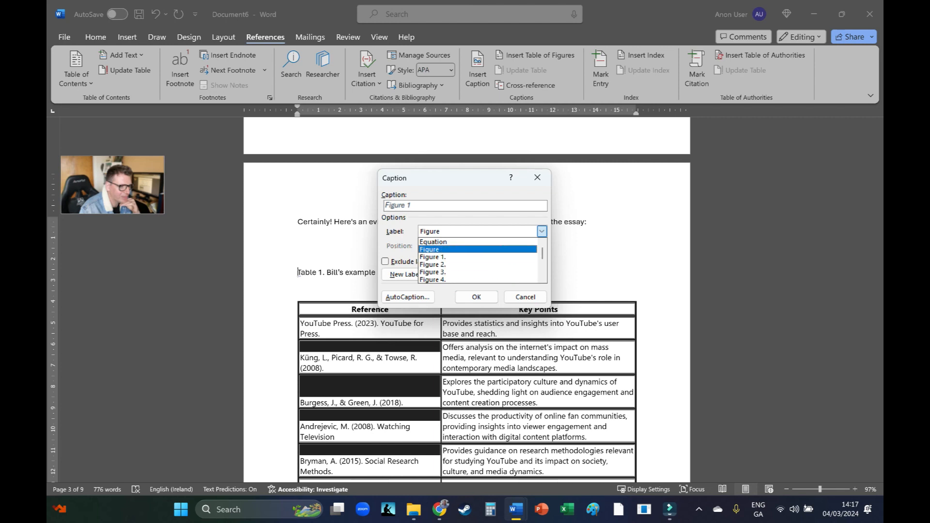
scroll(477, 261, "down", 1)
scroll(477, 262, "up", 1)
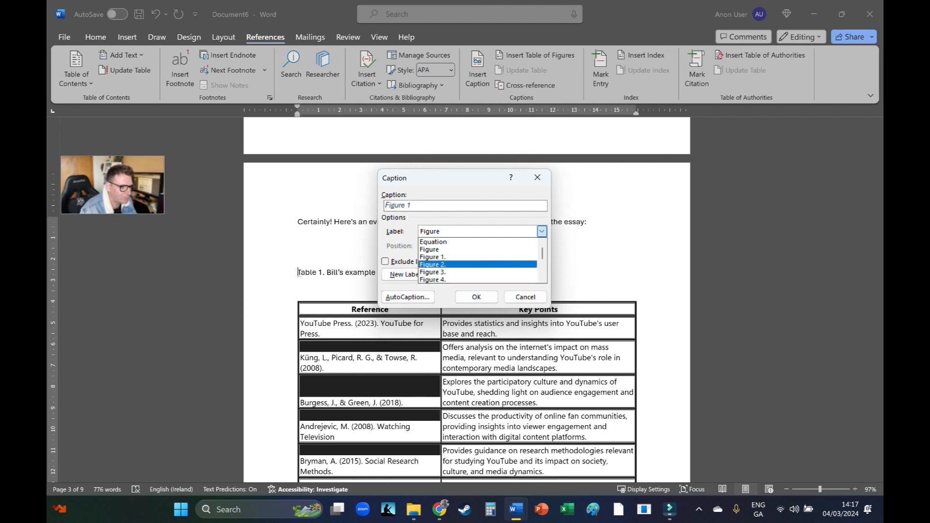
scroll(477, 266, "down", 1)
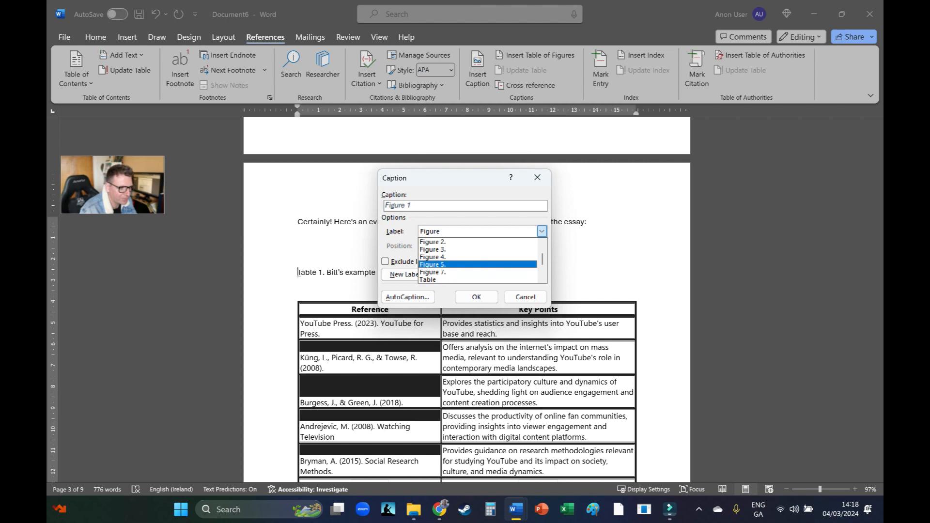
scroll(478, 264, "down", 1)
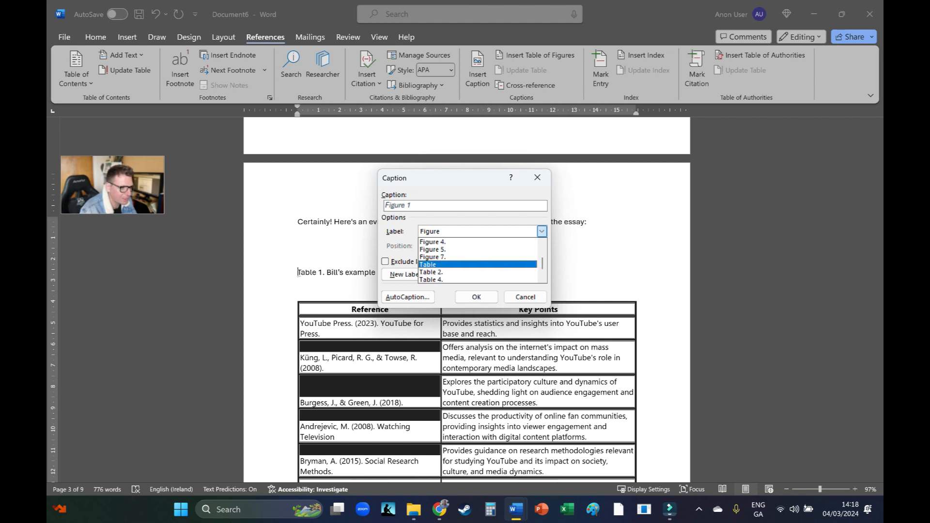
left_click(478, 264)
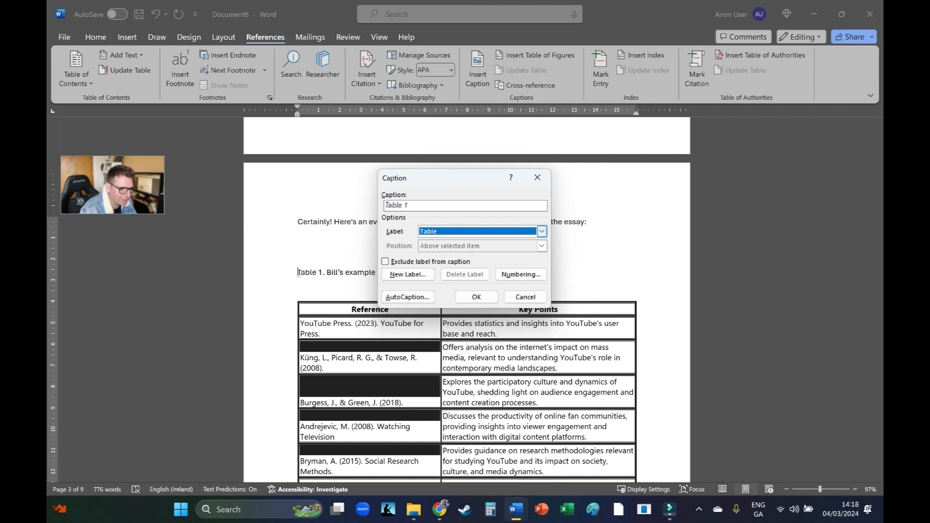
- Define a new caption label named "Table"
left_click(408, 274)
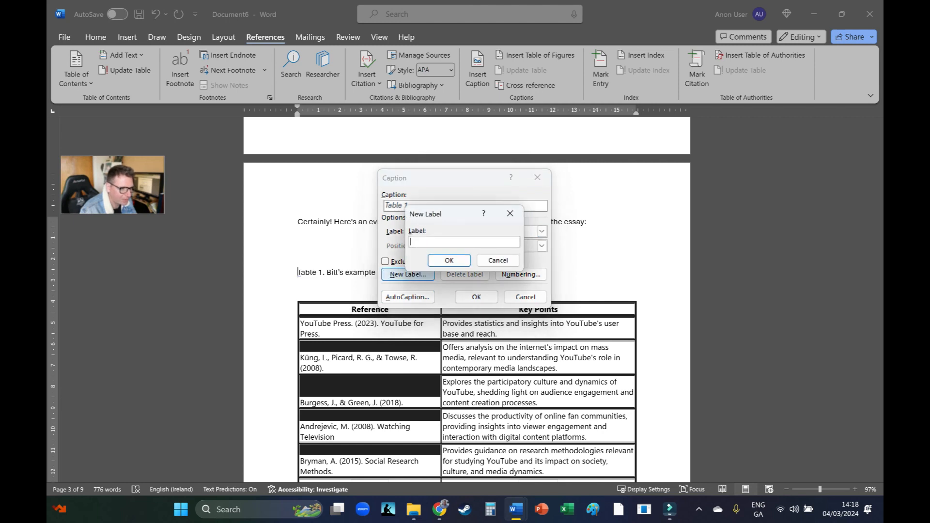
type("Tabloe")
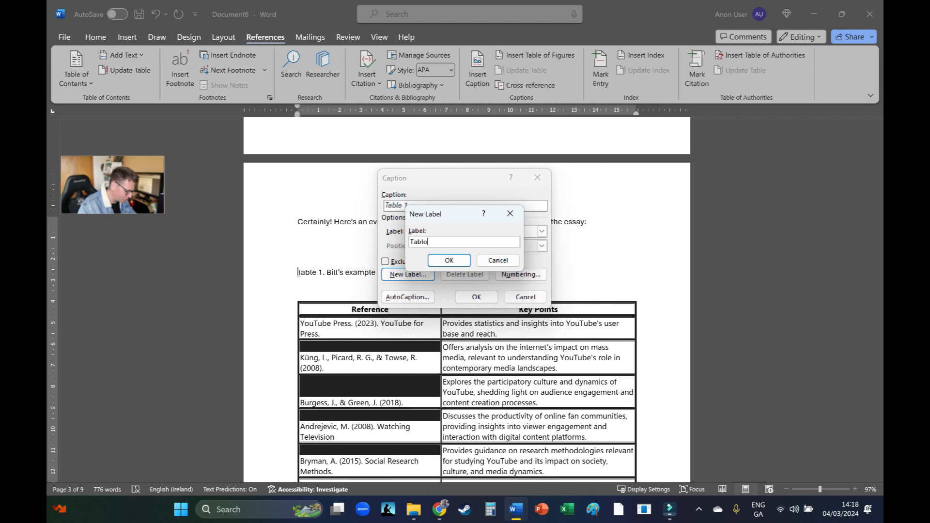
key("BackSpace")
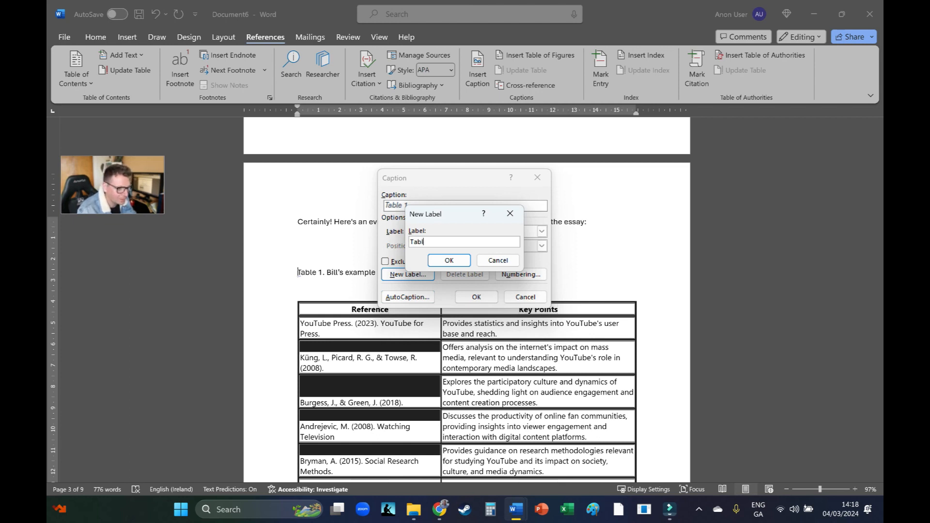
type("e")
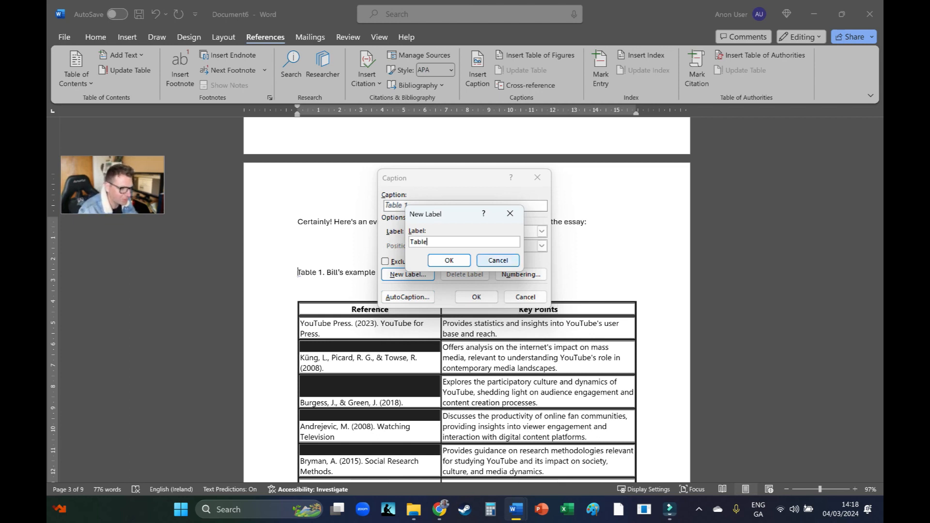
key("Return")
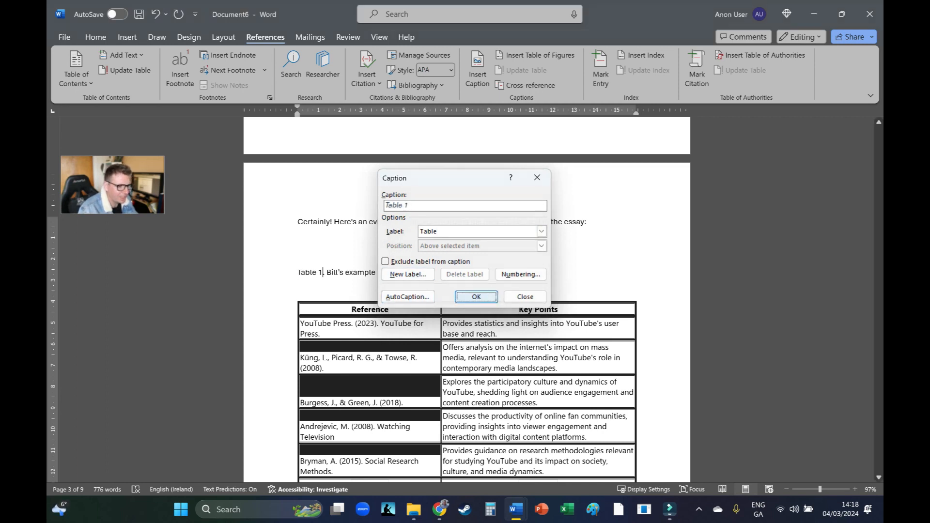
- Insert the "Table 1" caption above the evidence table and delete the duplicate typed table label beside it
key("Return")
key("Delete")
key("Delete")
key("Delete")
key("Delete")
key("Delete")
key("Delete")
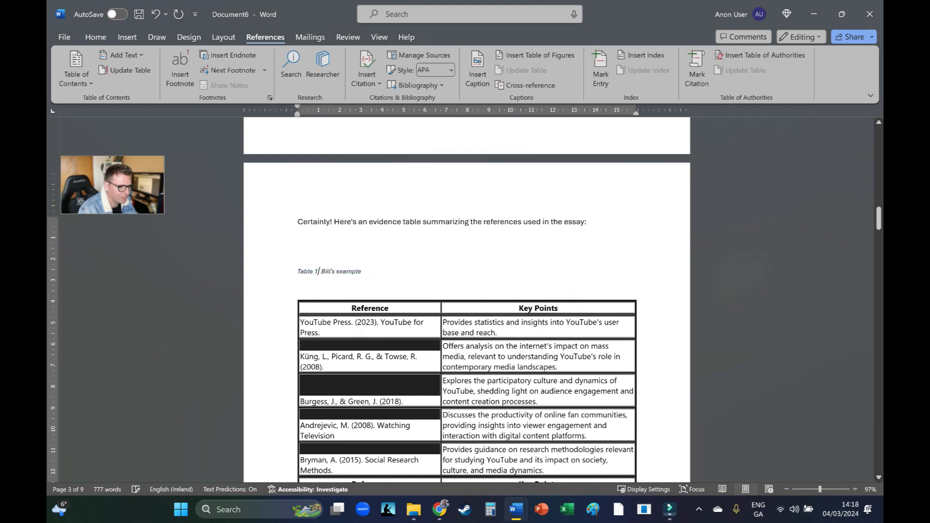
key("Delete")
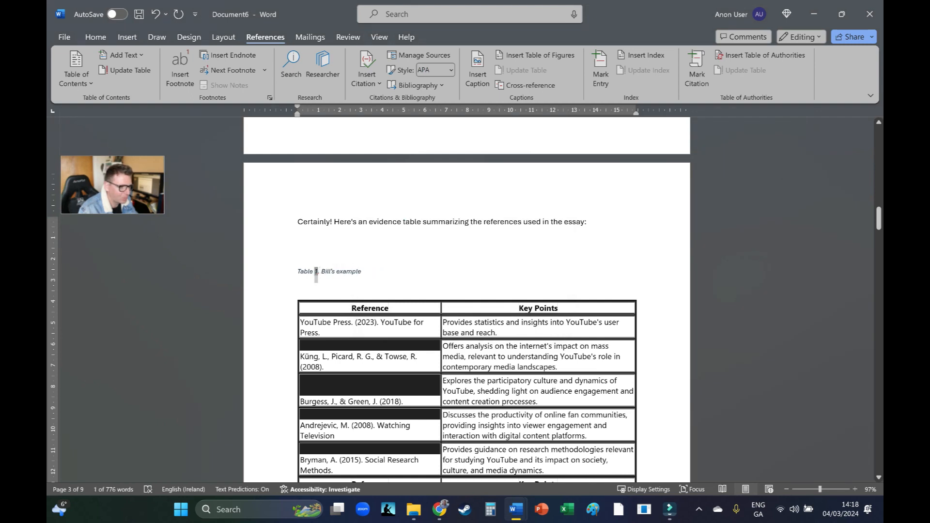
key("Left")
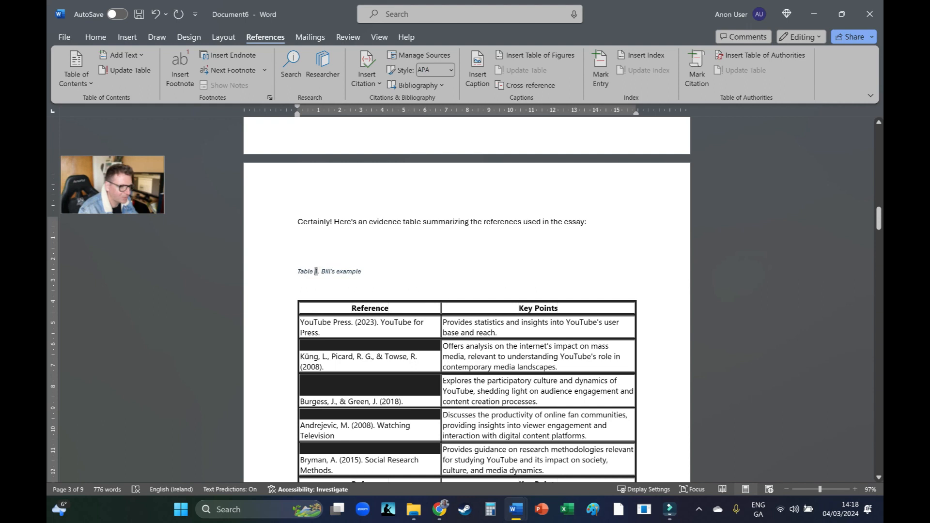
- Select the whole Table 1 caption line and open the Caption style for modification
left_click_drag(362, 272, 296, 272)
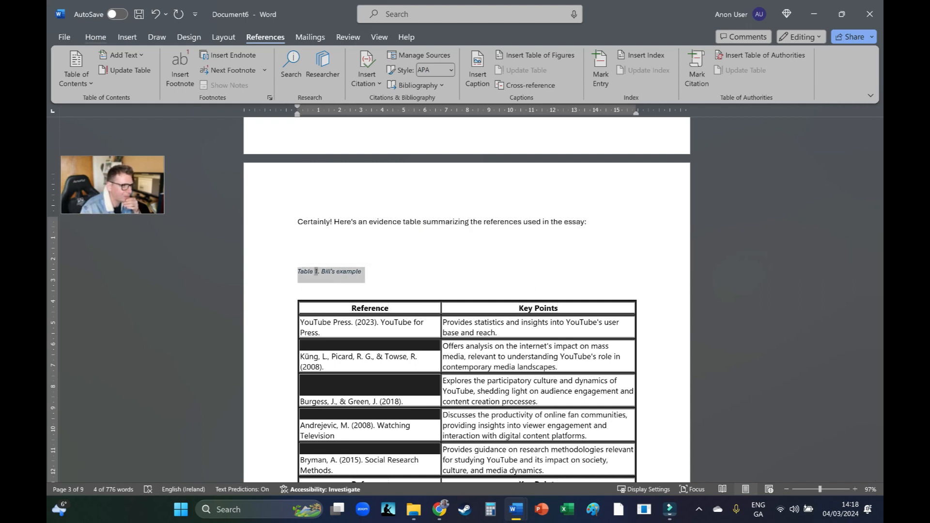
left_click(95, 37)
left_click(643, 70)
left_click(642, 70)
left_click(642, 70)
left_click(643, 70)
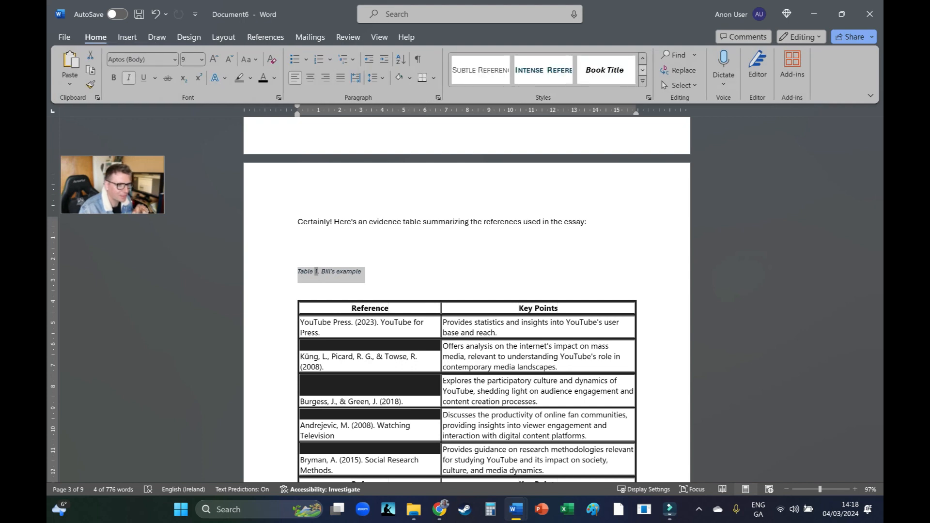
left_click(643, 70)
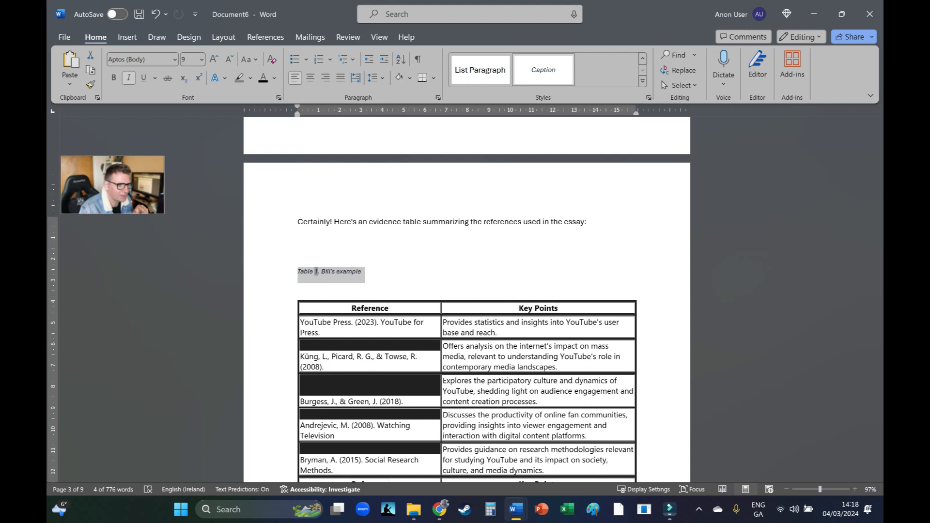
right_click(540, 73)
left_click(572, 99)
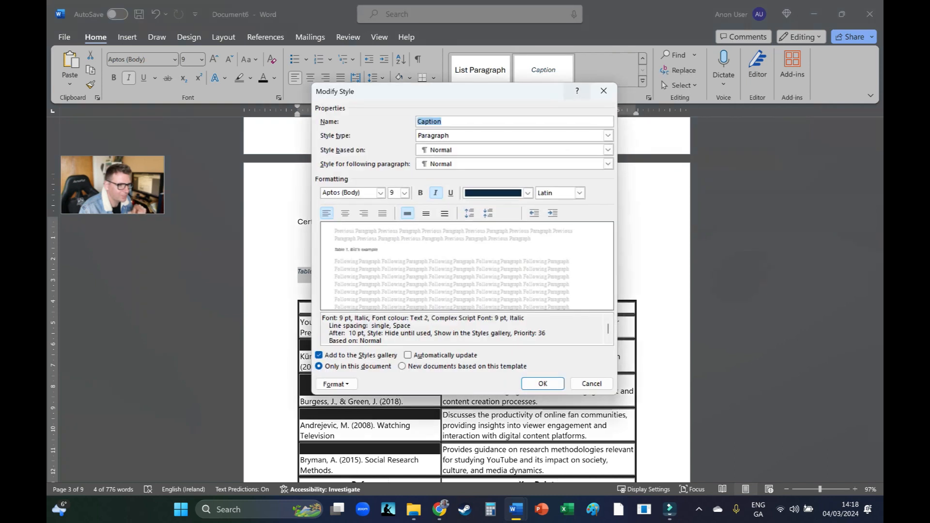
- Set the Caption style to Times New Roman, 12 pt, bold, with paragraph spacing before increased to 12 pt
left_click(381, 193)
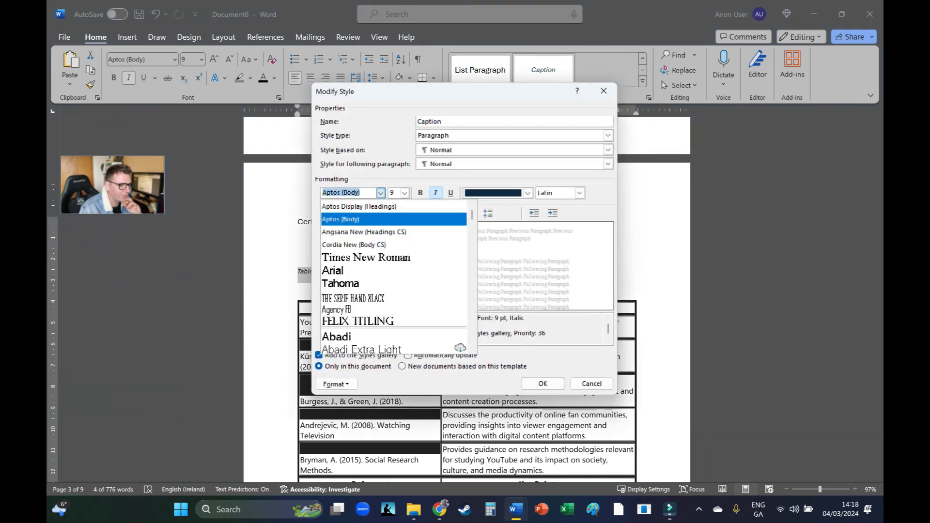
left_click(366, 257)
left_click(404, 193)
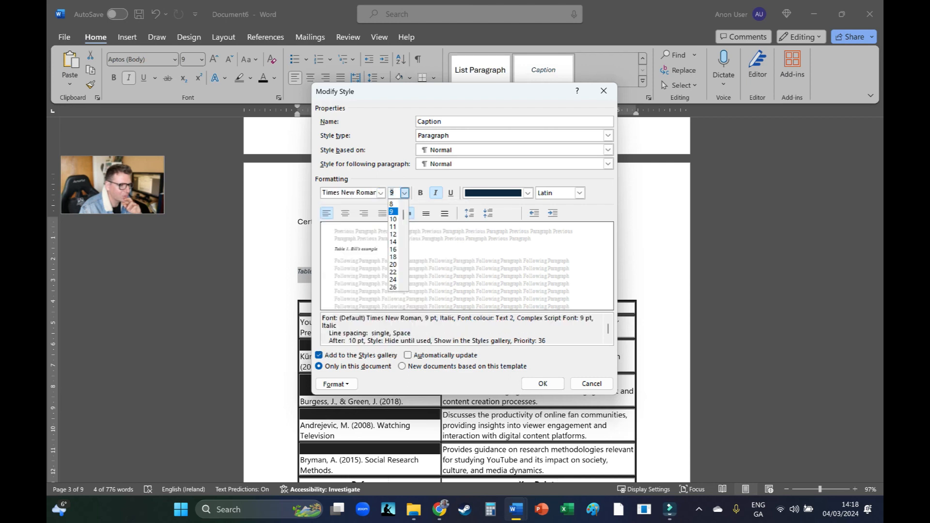
left_click(393, 234)
left_click(420, 193)
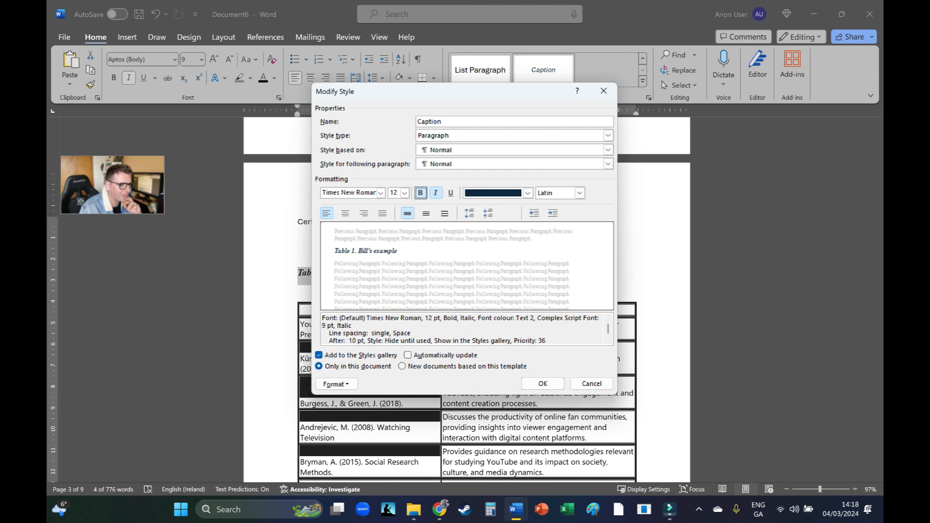
left_click(469, 213)
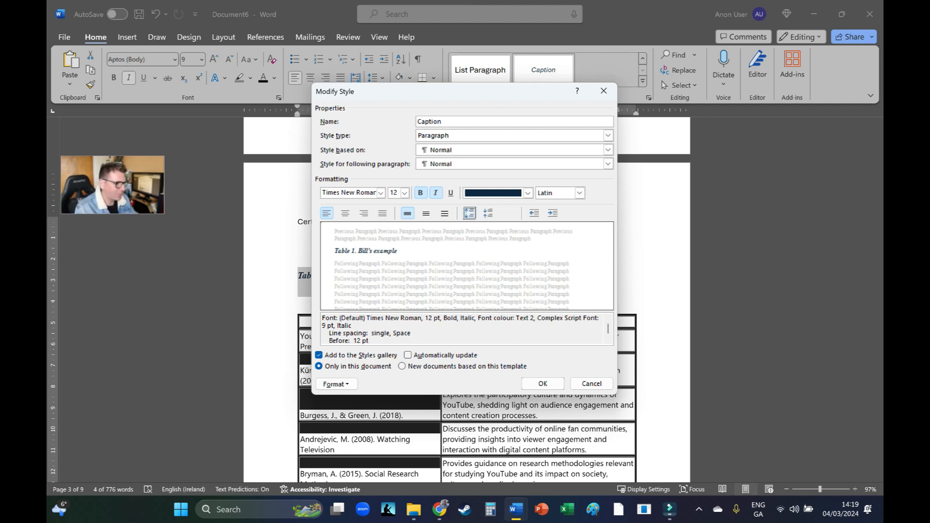
key("Return")
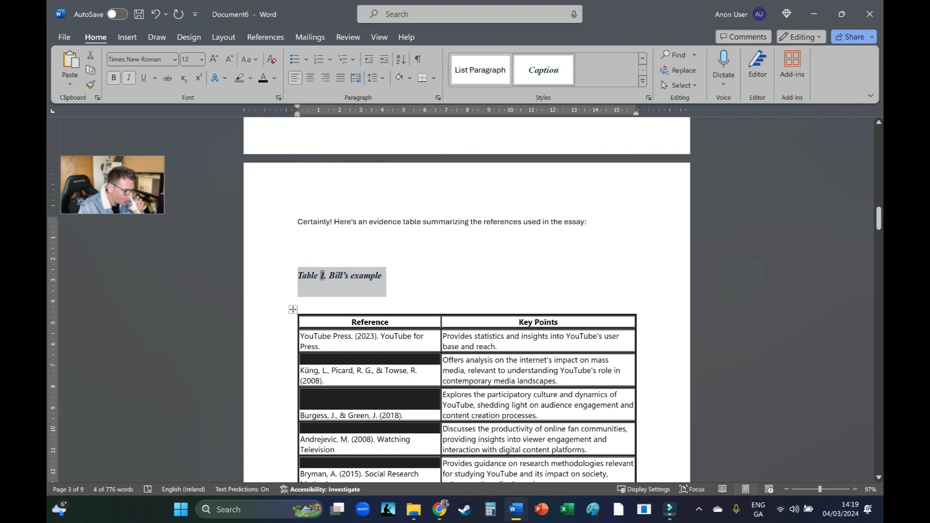
- Modify the Caption style again to remove the italic formatting
left_click(384, 276)
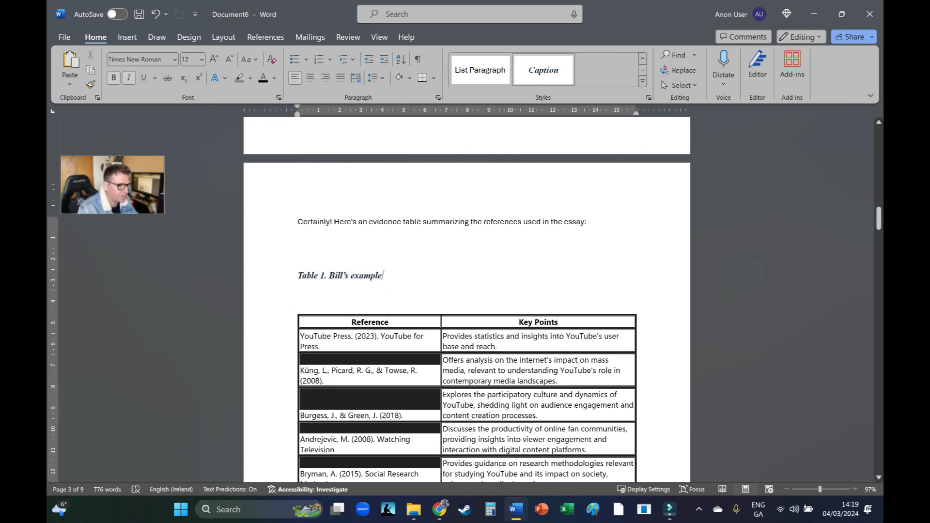
left_click_drag(385, 277, 293, 287)
right_click(543, 75)
left_click(565, 99)
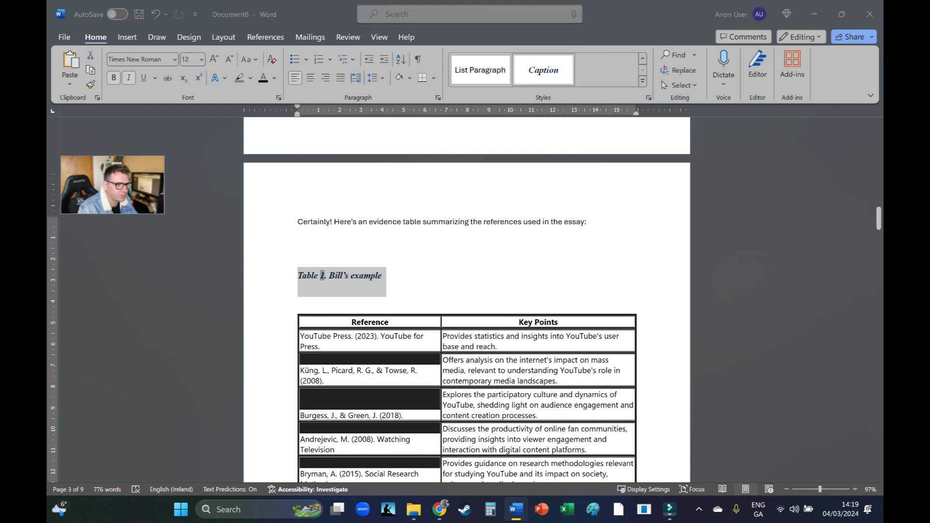
left_click(421, 192)
left_click(436, 193)
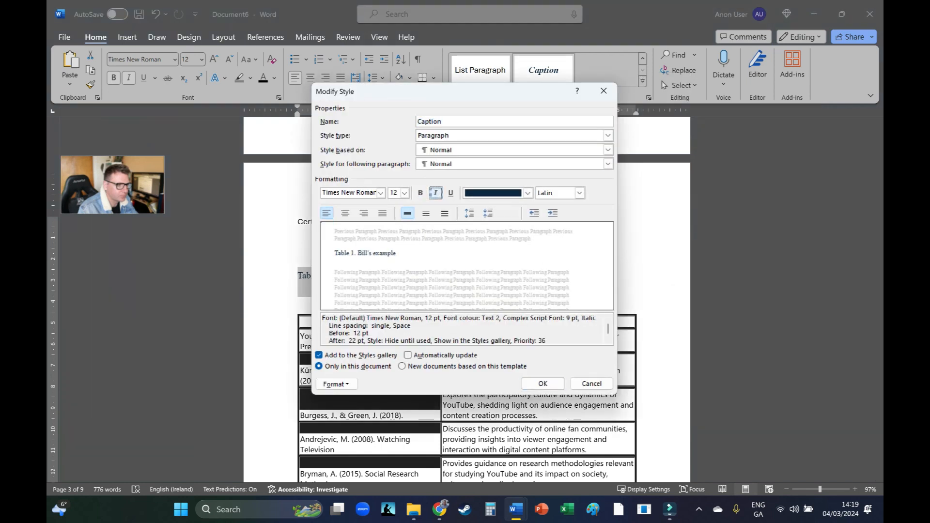
left_click(420, 193)
left_click(542, 383)
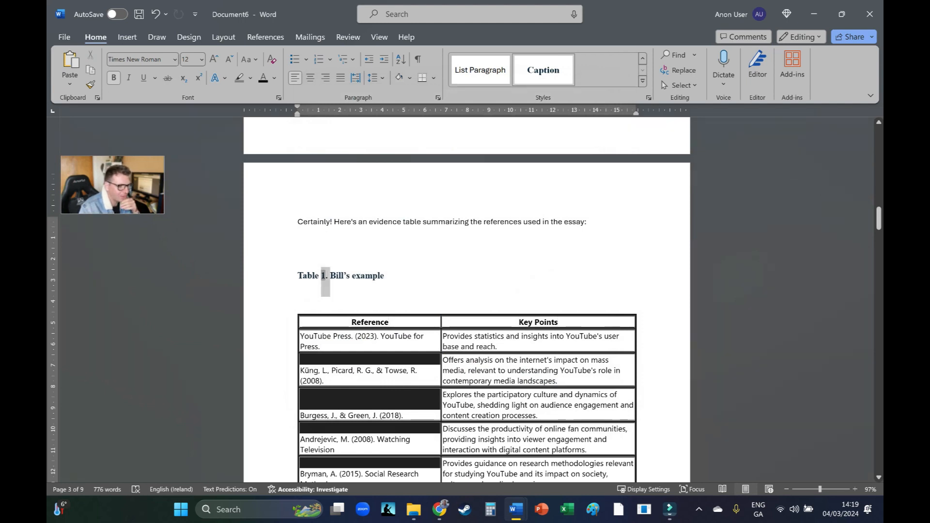
- Delete the "Table 1." label from the start of the caption above the evidence table
left_click_drag(297, 276, 322, 276)
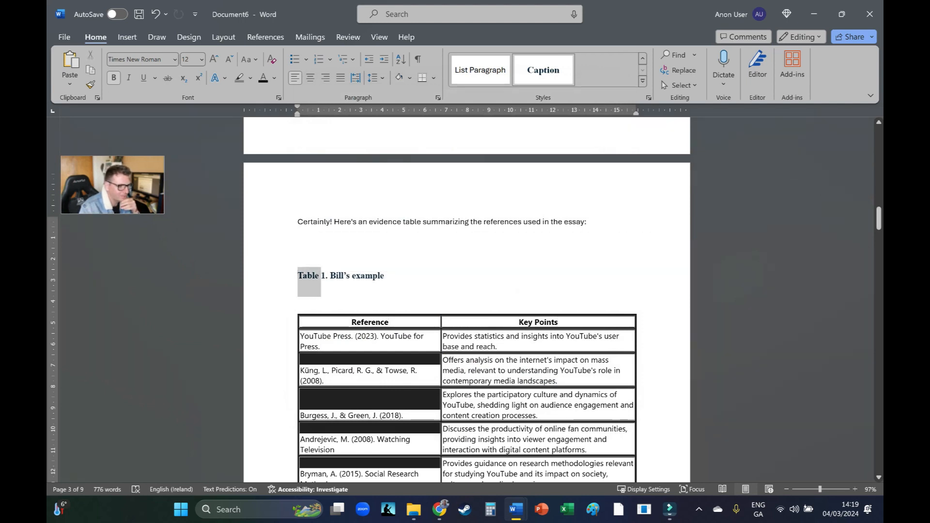
key("BackSpace")
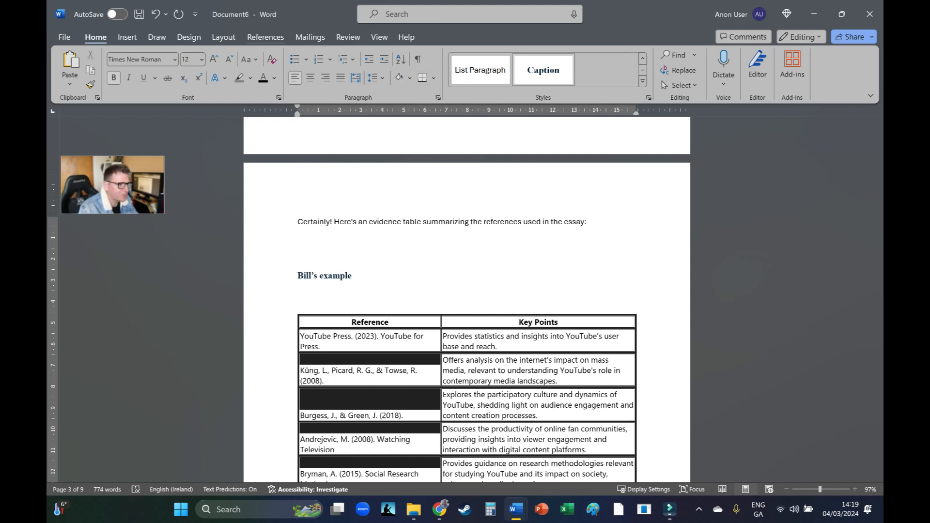
- Insert an automatic Table 1 caption label before the caption text above the evidence table, followed by a period
left_click(265, 37)
left_click(478, 71)
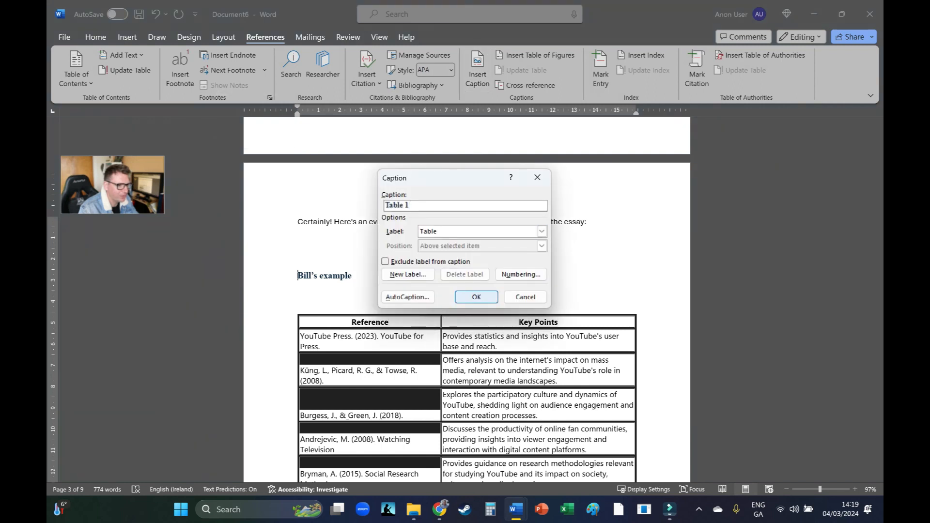
key("Return")
type(".")
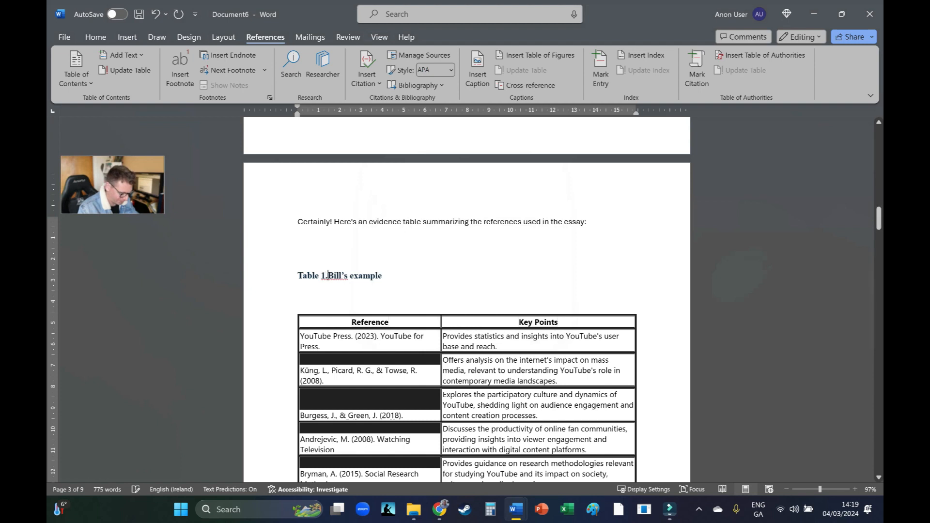
- Add a blank line above the landscape table's caption and delete its manually typed "Table 2." label
scroll(466, 301, "down", 12)
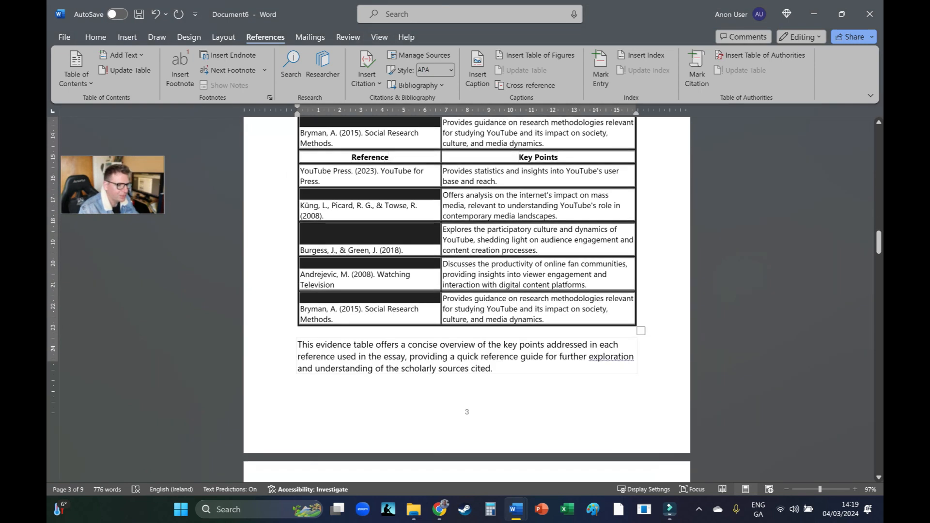
scroll(466, 392, "down", 10)
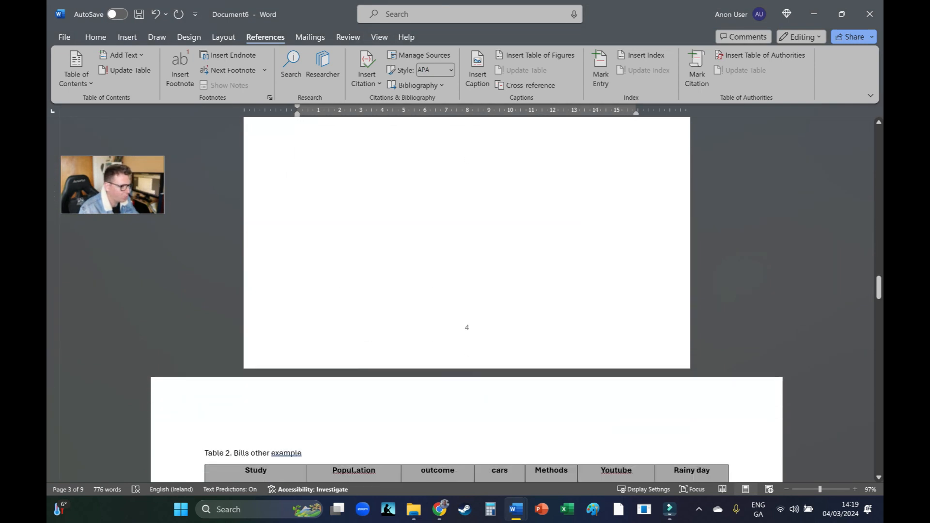
left_click(205, 220)
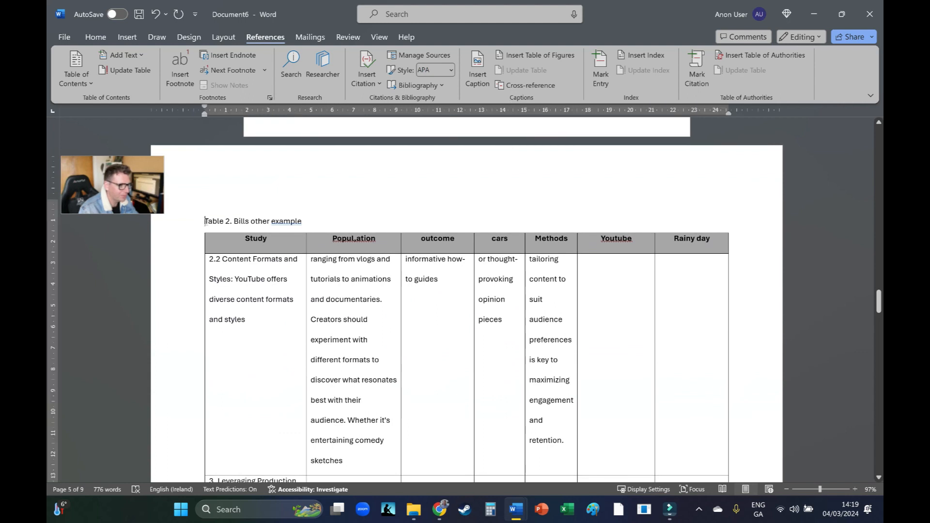
key("Return")
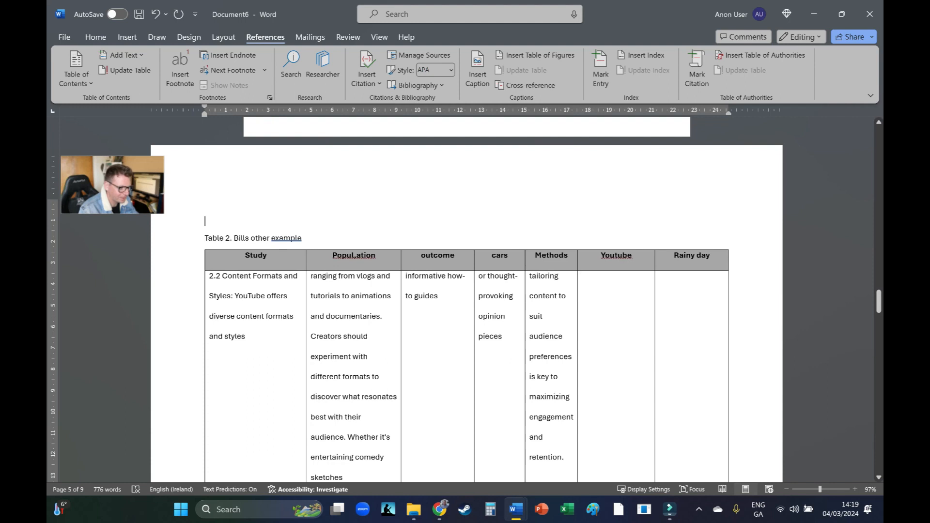
left_click_drag(234, 238, 205, 238)
key("BackSpace")
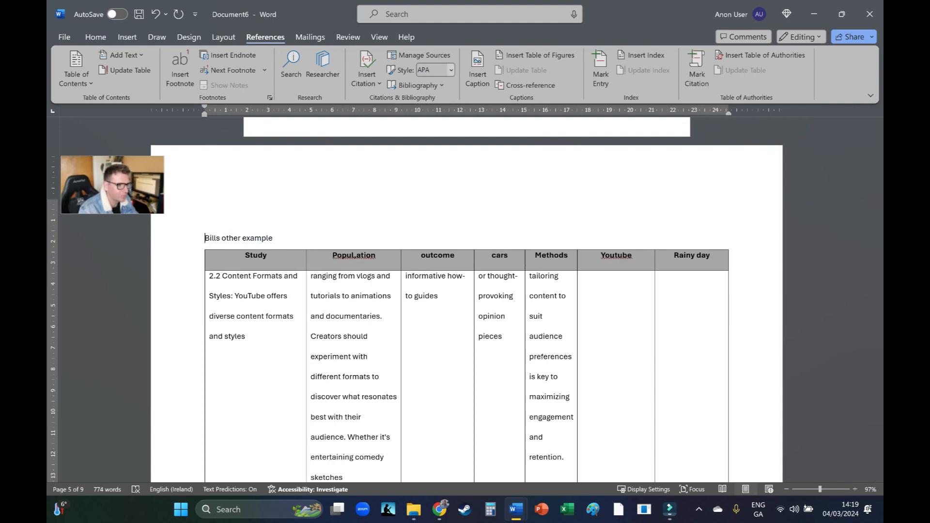
- Insert an automatic Table 2 caption label before the landscape table's caption text, followed by a period
left_click(477, 68)
key("Return")
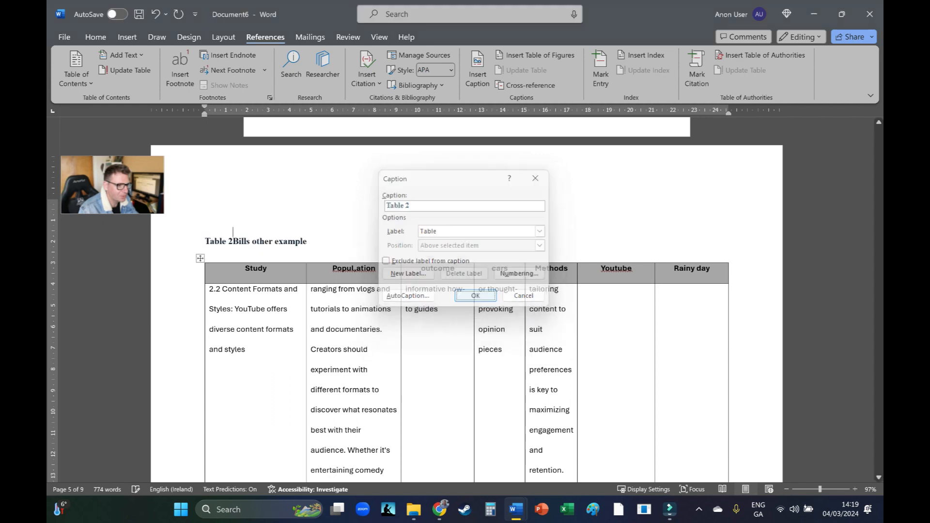
type(".")
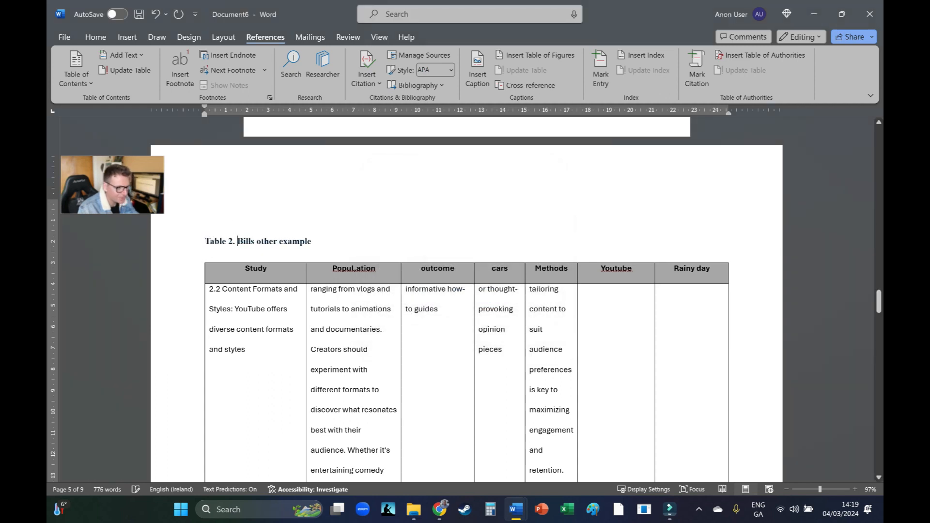
double_click(232, 241)
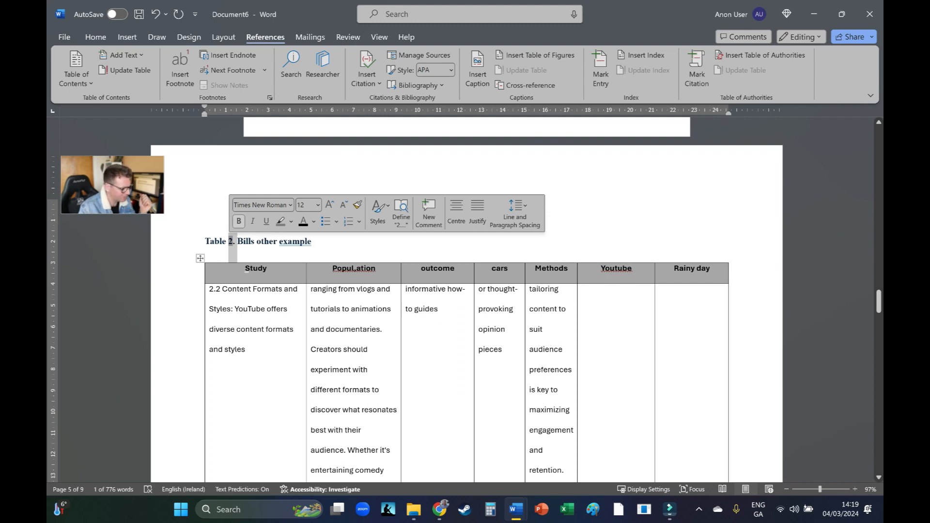
left_click(248, 243)
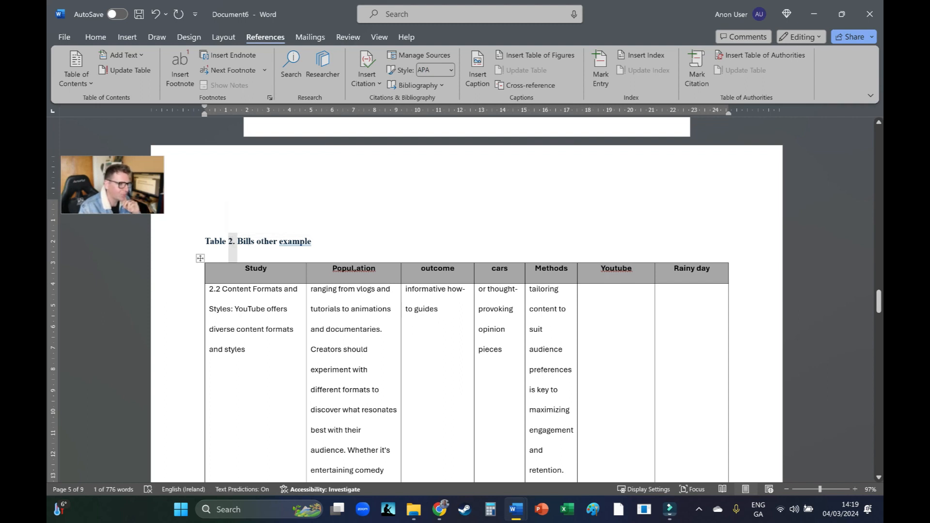
- Insert a table of figures using the Table caption label below the "List of tables and figures" line on page 2
scroll(248, 247, "down", 4)
scroll(467, 291, "down", 5)
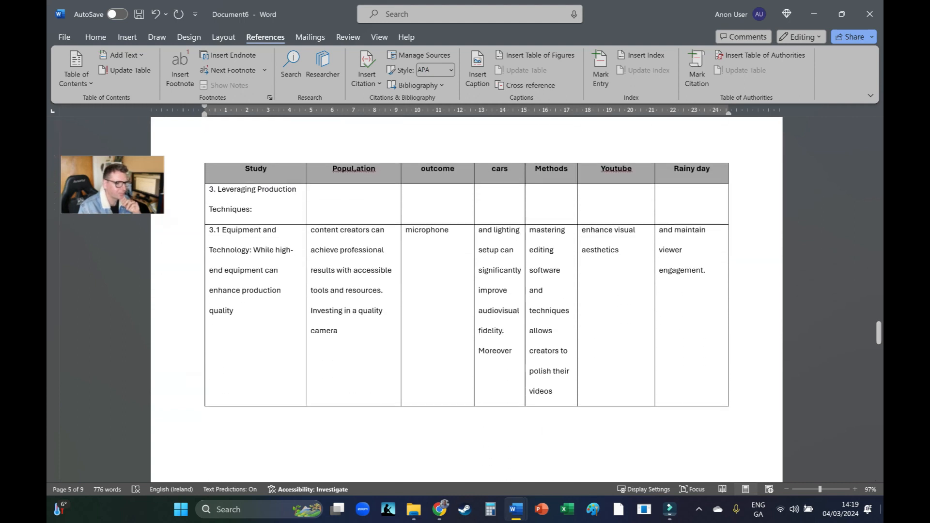
scroll(467, 290, "down", 4)
scroll(467, 291, "up", 8)
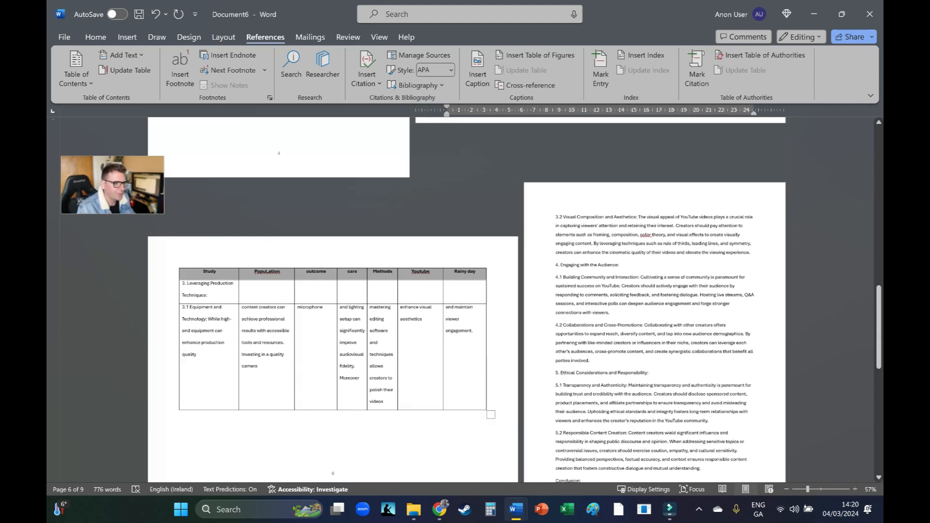
scroll(467, 291, "up", 3)
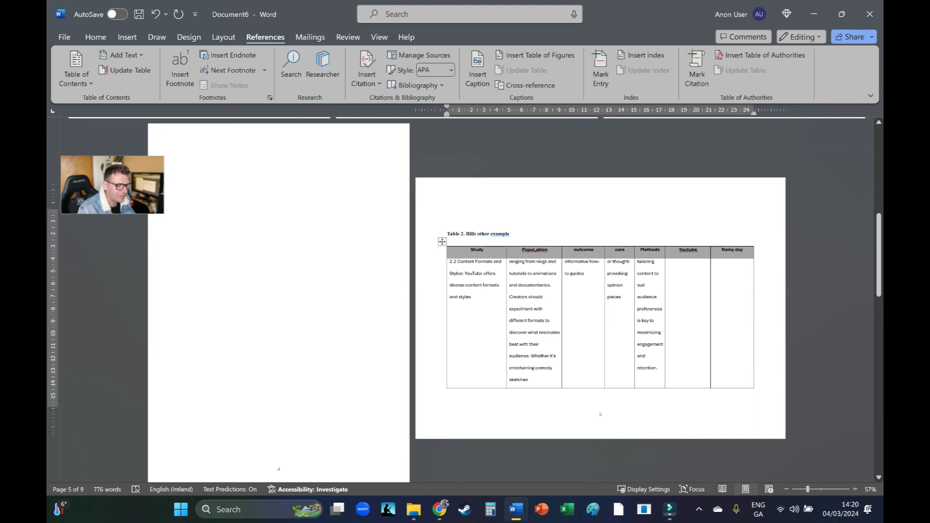
left_click_drag(878, 278, 879, 191)
left_click(368, 177)
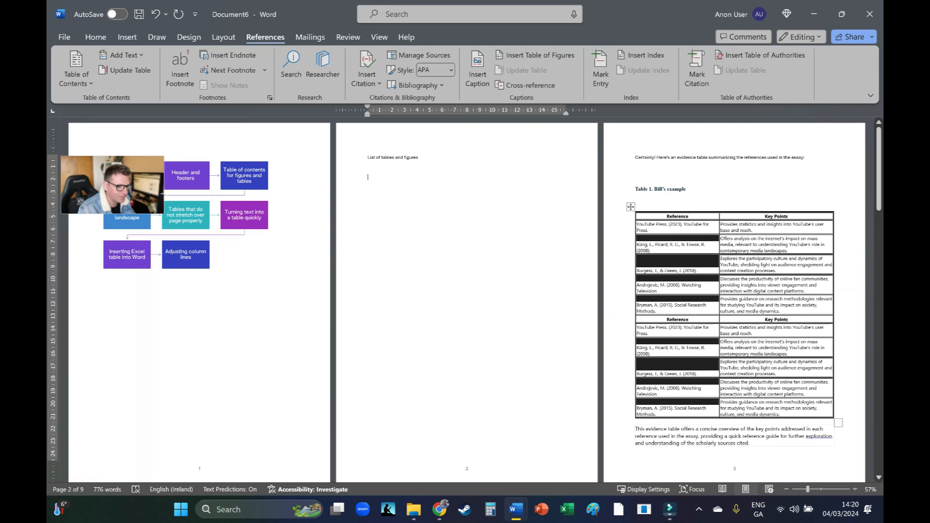
scroll(368, 177, "up", 6)
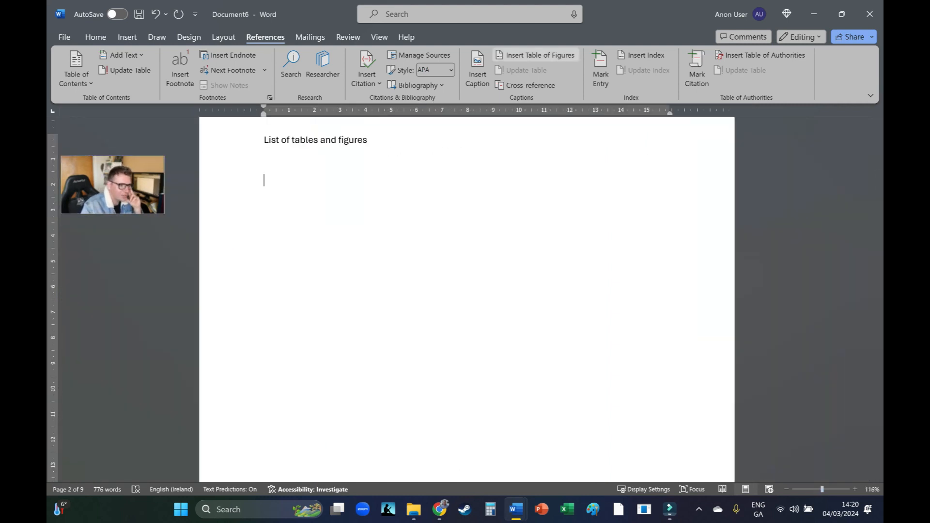
left_click(535, 55)
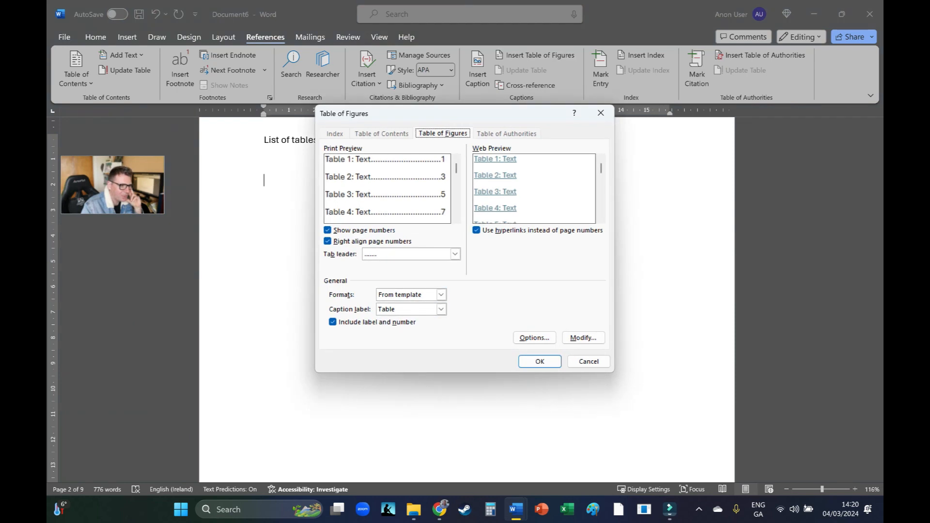
left_click(440, 309)
scroll(407, 339, "up", 2)
scroll(407, 328, "down", 3)
left_click(407, 342)
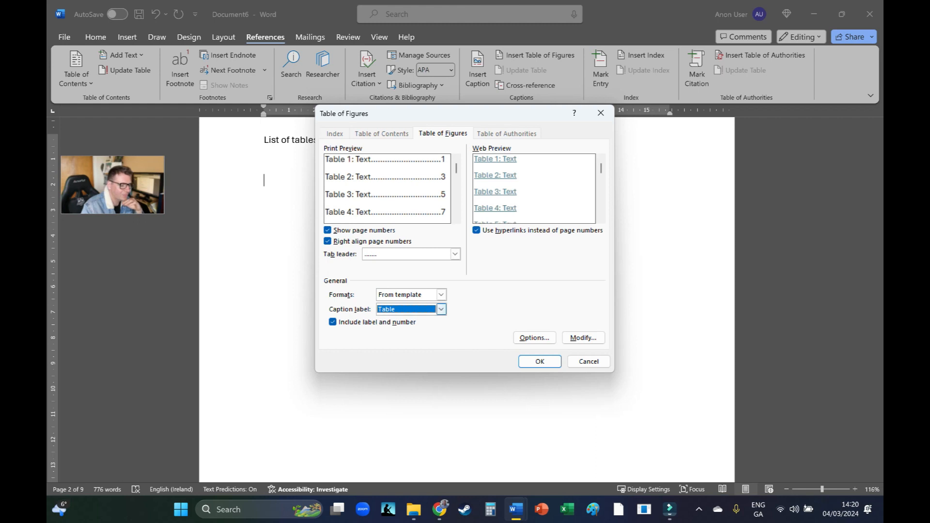
left_click(540, 361)
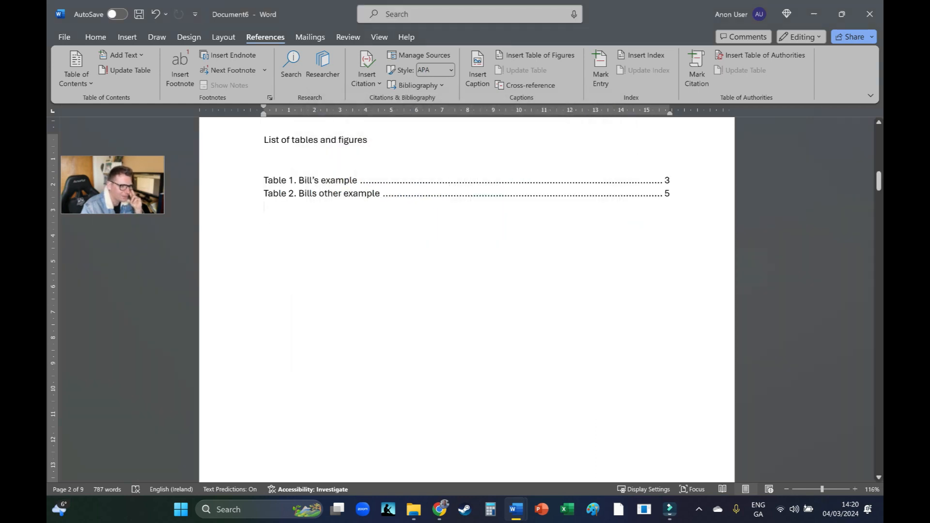
- Format the entries in the list of tables as Times New Roman, 12 pt, with double line spacing
left_click(257, 194)
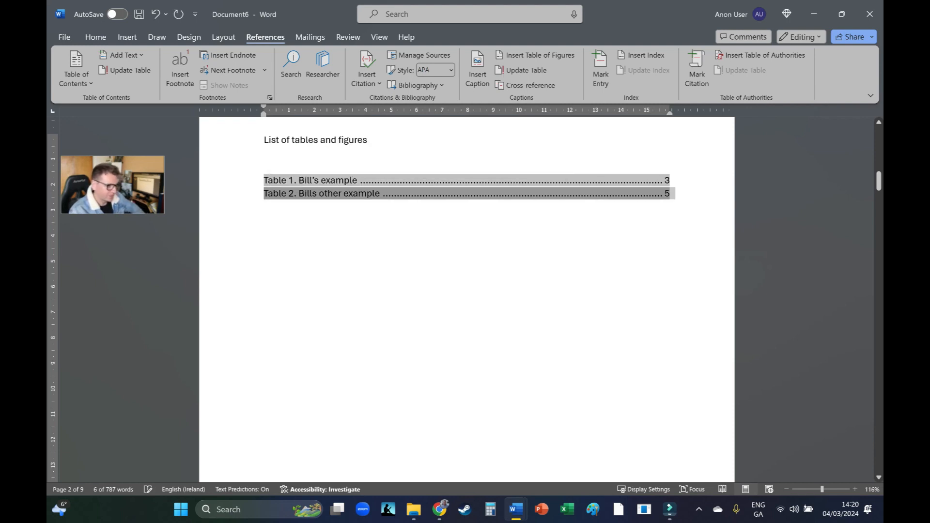
left_click(264, 206)
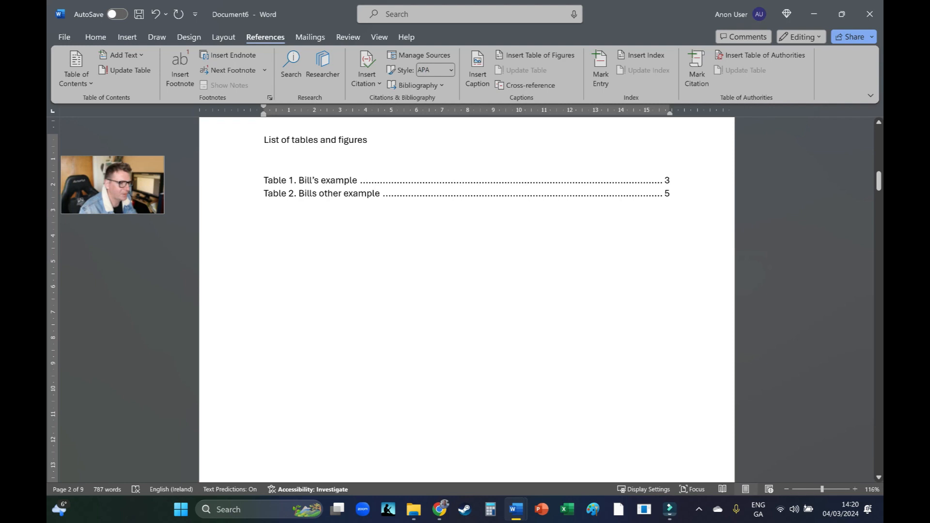
left_click_drag(398, 209, 264, 180)
left_click(95, 37)
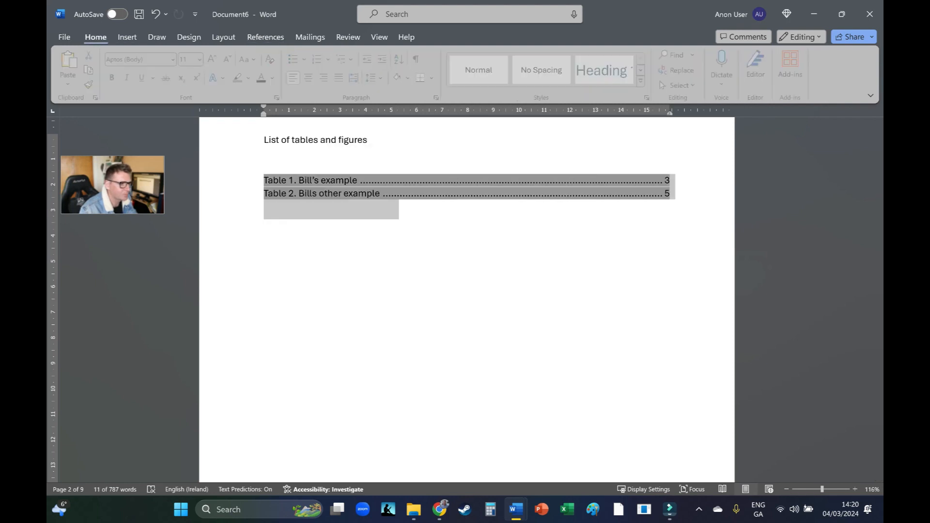
left_click(175, 59)
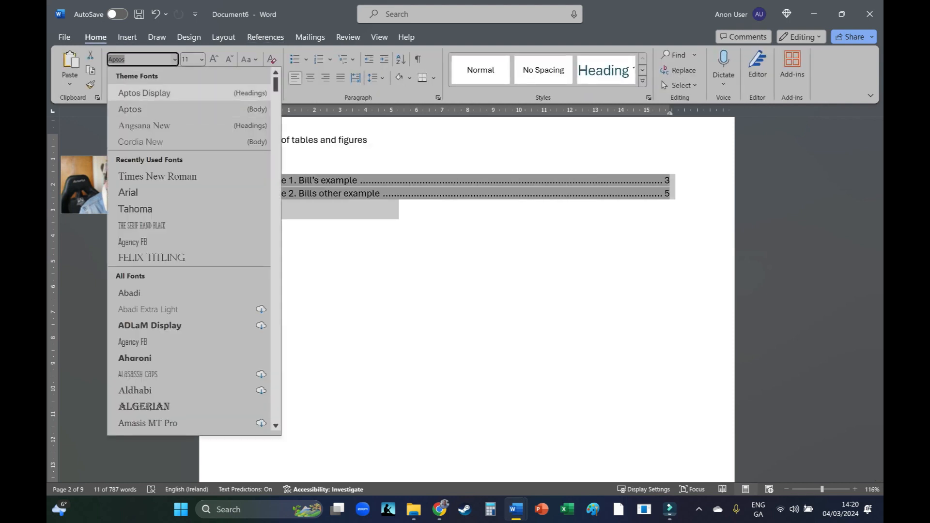
left_click(155, 232)
left_click(214, 59)
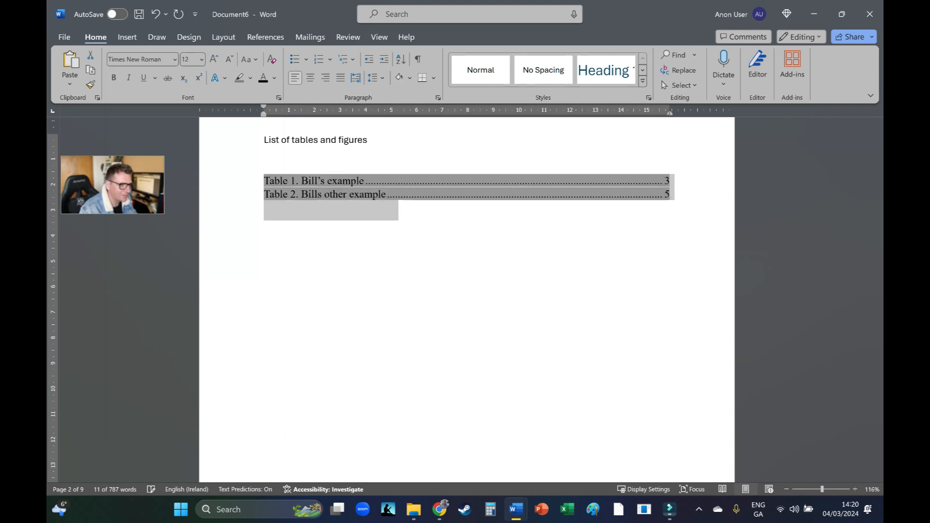
key("ctrl+2")
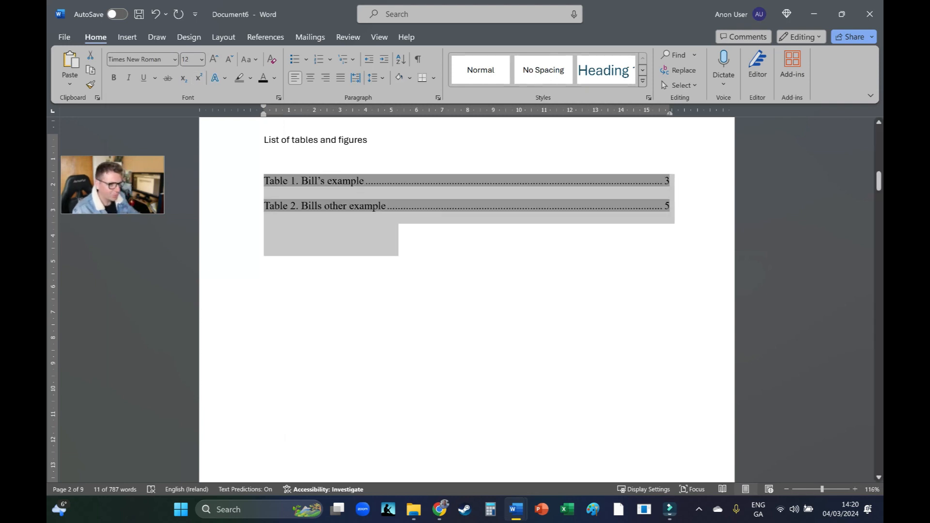
left_click(394, 231)
scroll(394, 230, "down", 1)
scroll(467, 290, "up", 3)
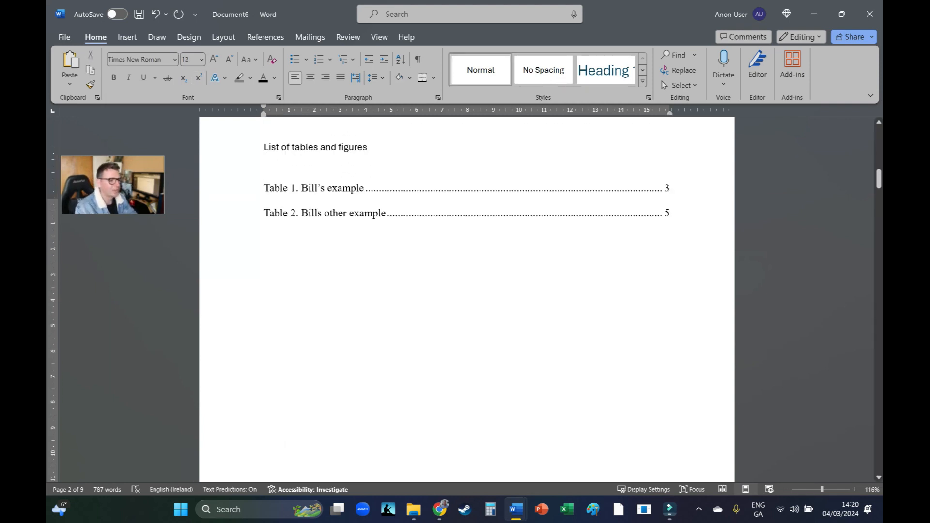
- Remove the Table 1 label and its period from the caption above the evidence table on page 3
left_click_drag(879, 177, 878, 223)
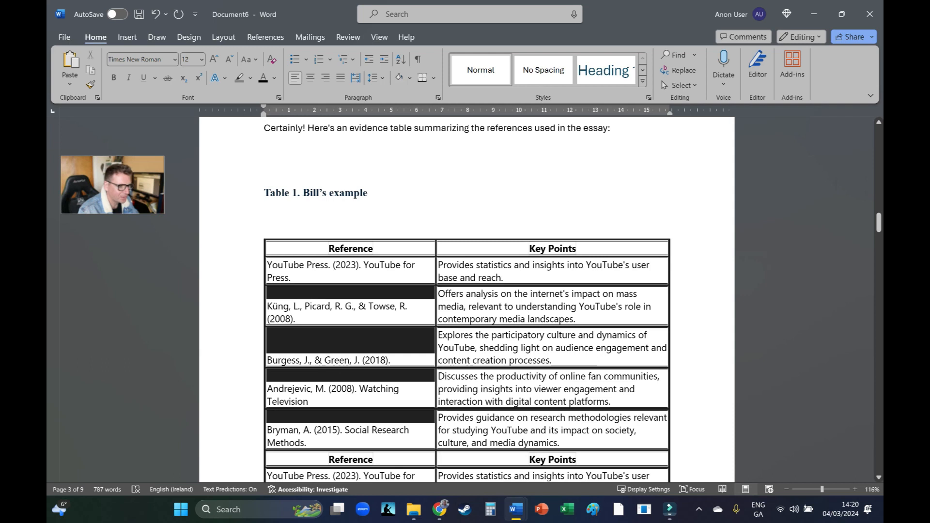
left_click_drag(304, 193, 264, 193)
key("BackSpace")
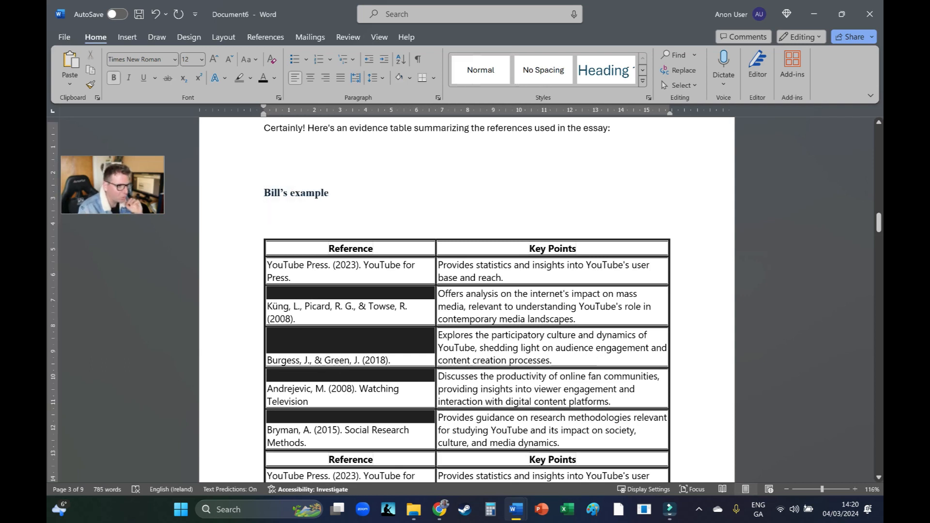
- Create a new caption label named "Table 1." and insert it before the evidence table's caption text
left_click(265, 37)
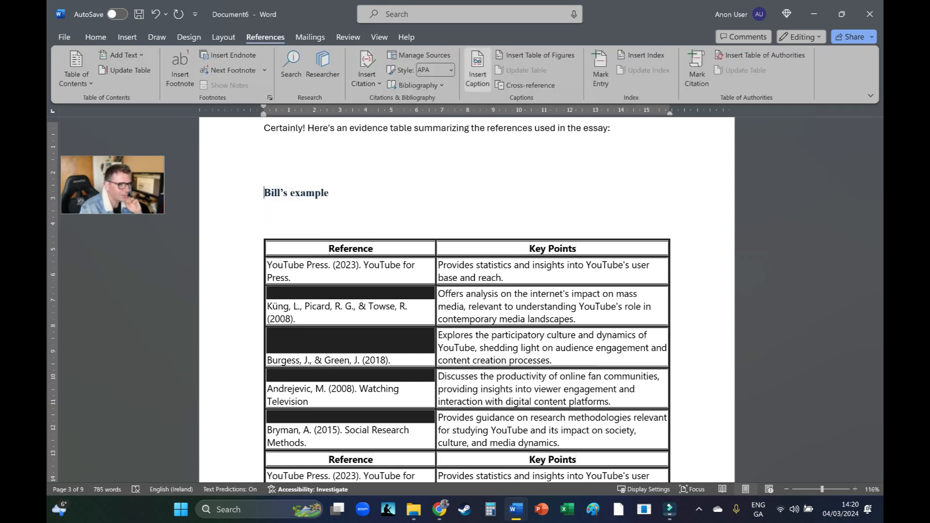
left_click(477, 67)
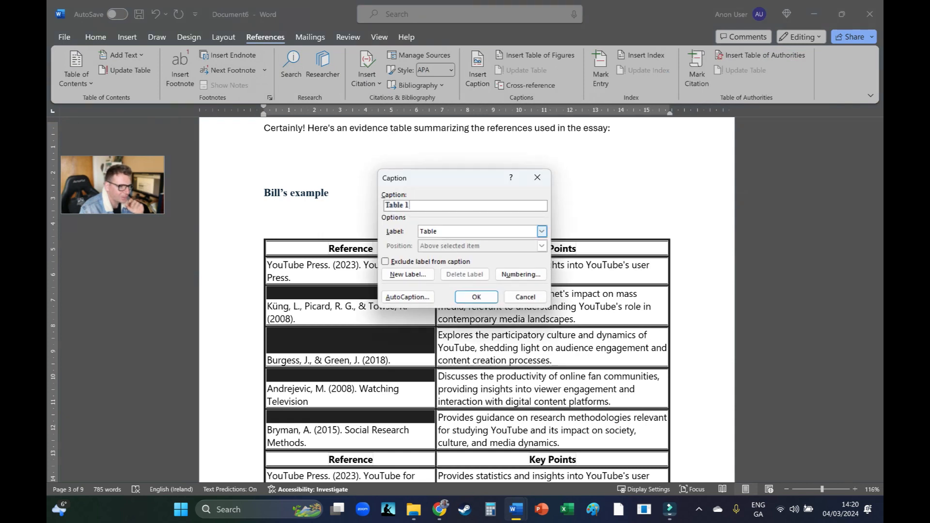
left_click(542, 232)
scroll(478, 272, "down", 1)
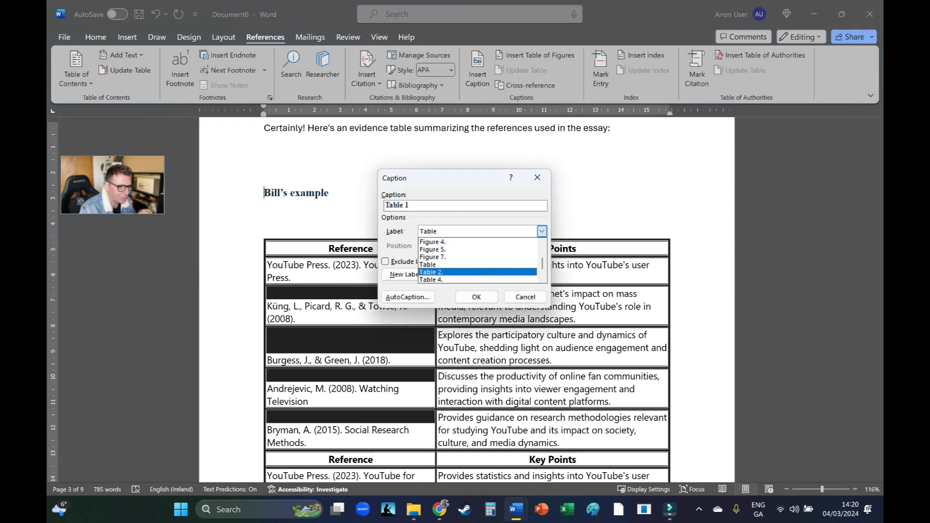
left_click(404, 274)
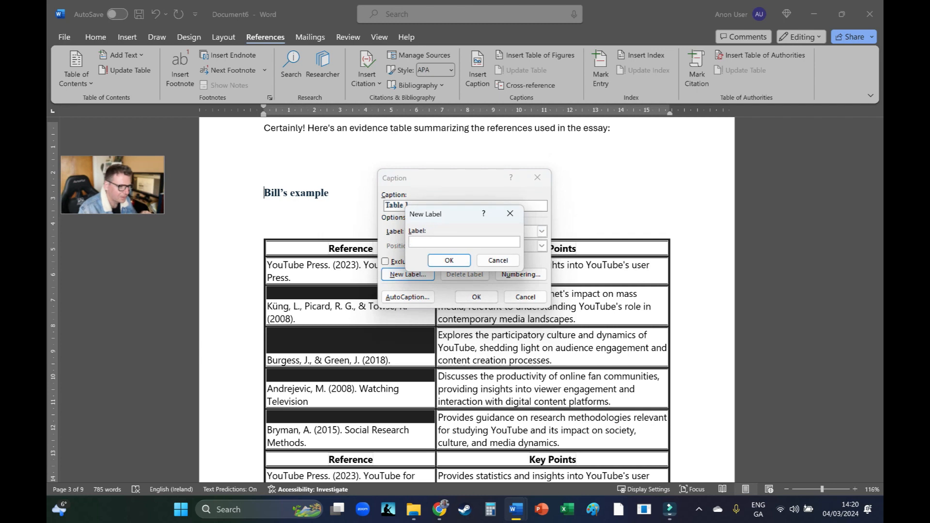
type("Table 1.")
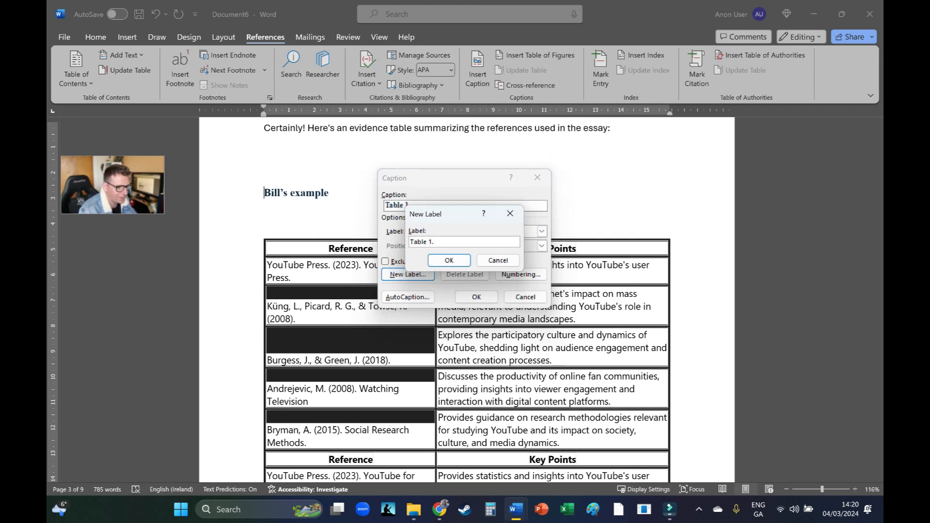
left_click(449, 261)
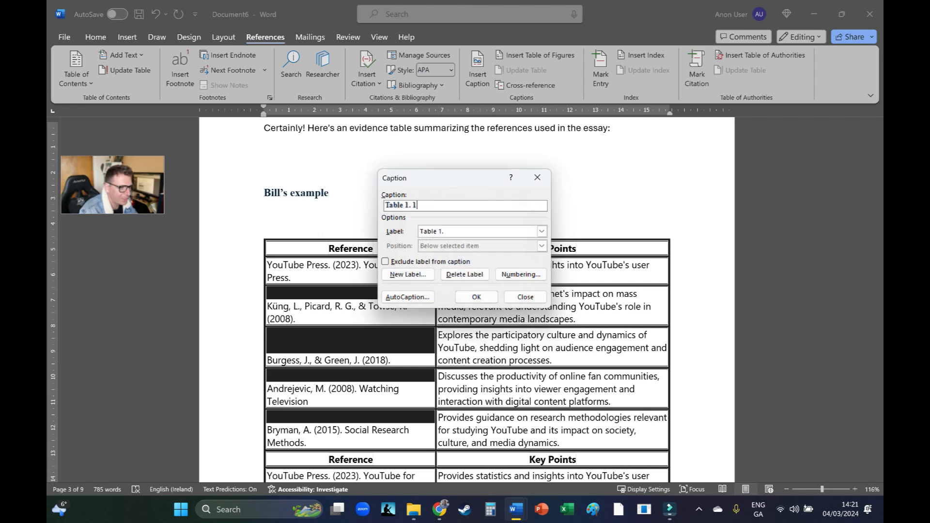
left_click(476, 296)
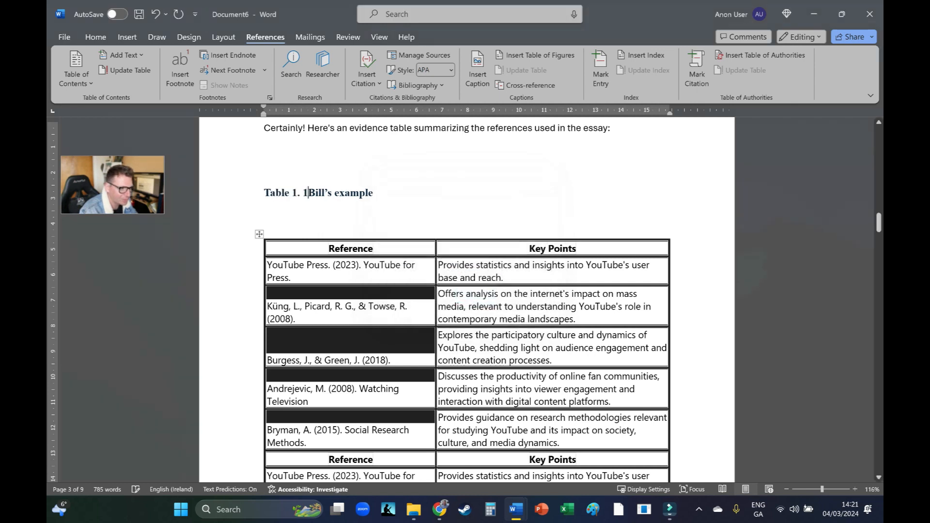
- Punctuate the evidence table's caption number with a trailing period and remove its inner space, giving "Table 1.1."
type(".")
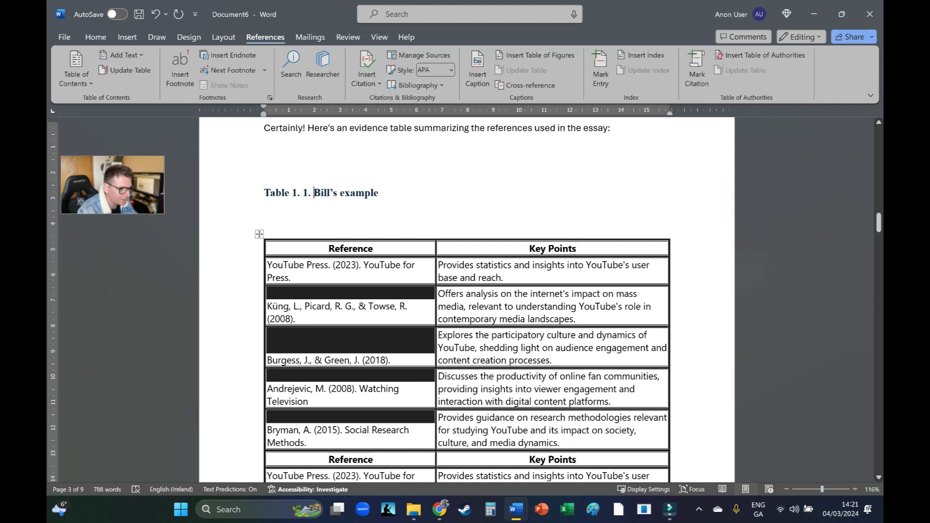
key("BackSpace")
- Replace the caption label above the landscape study table on page 5 with the "Table 1." label, formatted as "Table 1.2."
scroll(466, 291, "down", 15)
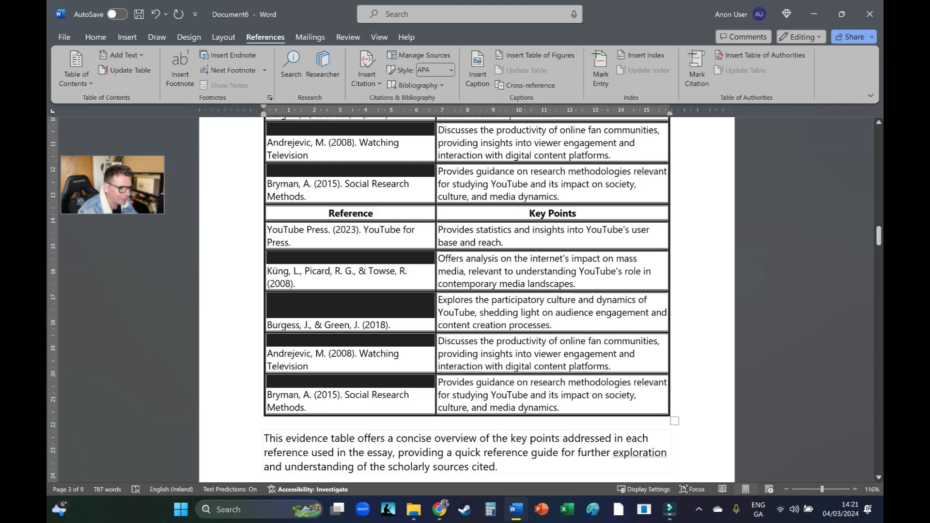
scroll(467, 298, "down", 10)
scroll(466, 298, "up", 4)
key("shift+Home")
key("BackSpace")
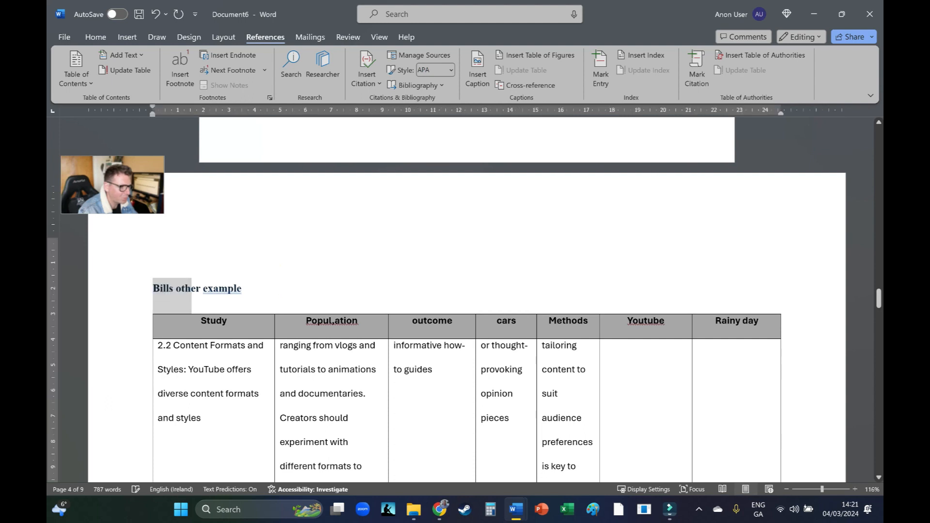
left_click(477, 68)
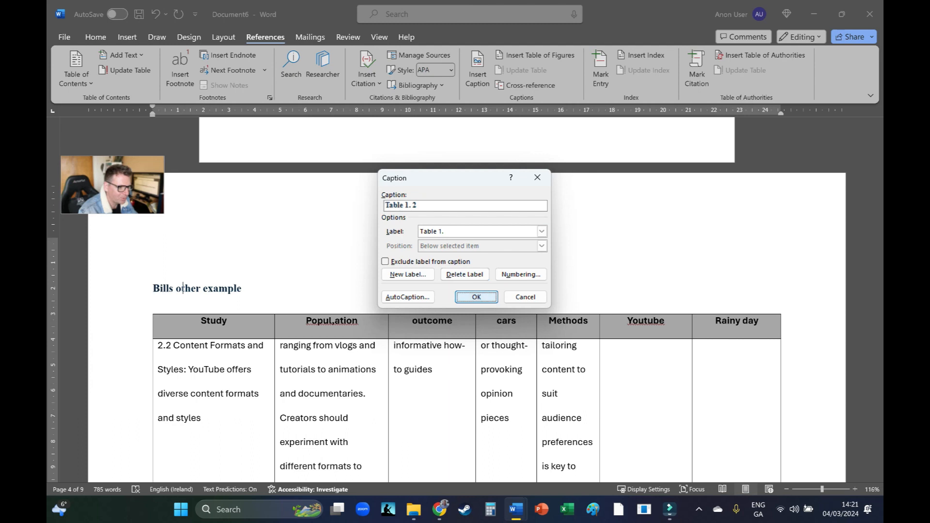
left_click(476, 296)
type(". 2.")
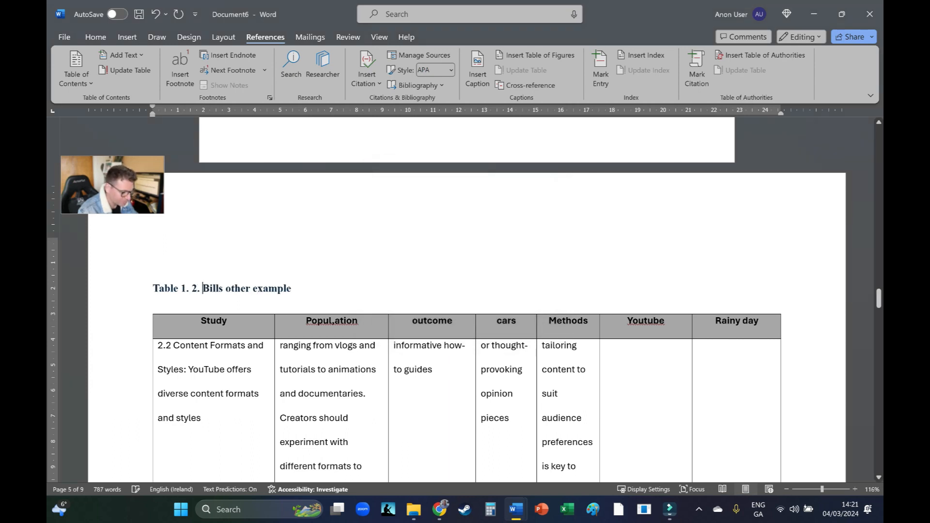
key("Delete")
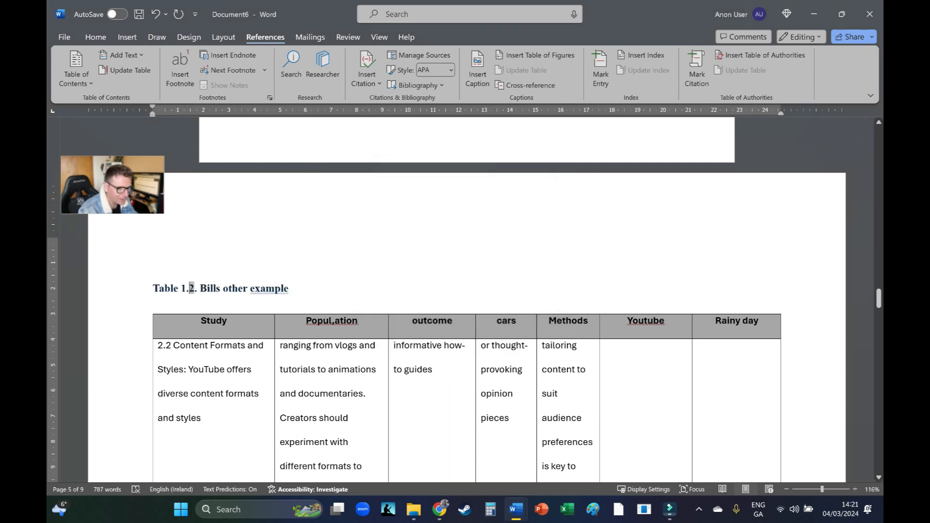
- Delete the old list of tables on page 2 and insert a page break below the "List of tables and figures" line
scroll(466, 301, "up", 20)
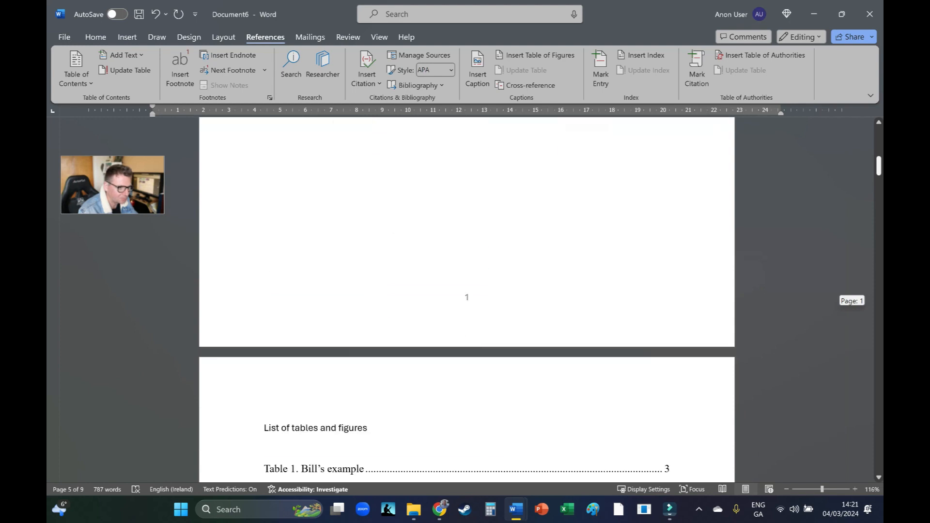
left_click_drag(394, 338, 265, 289)
key("BackSpace")
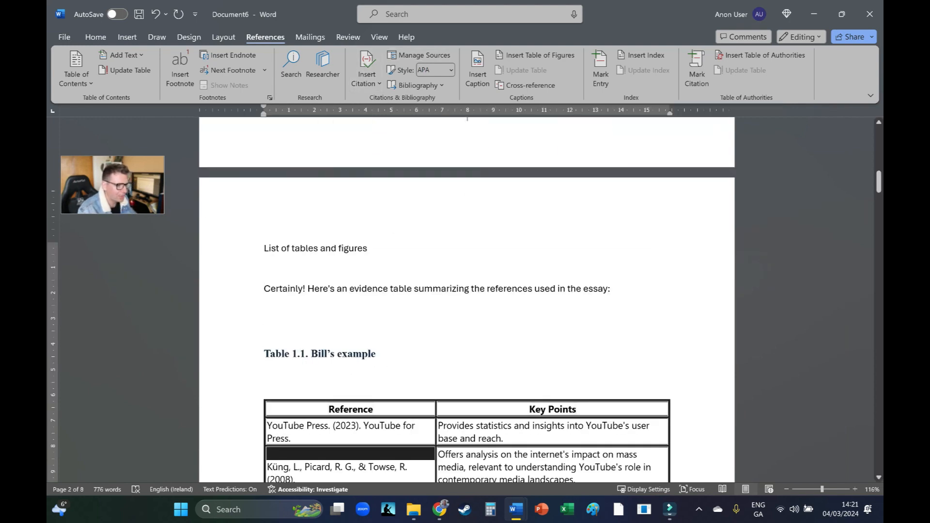
key("ctrl+Return")
- Insert a table of figures using the "Table 1." caption label below the "List of tables and figures" line
scroll(466, 300, "up", 8)
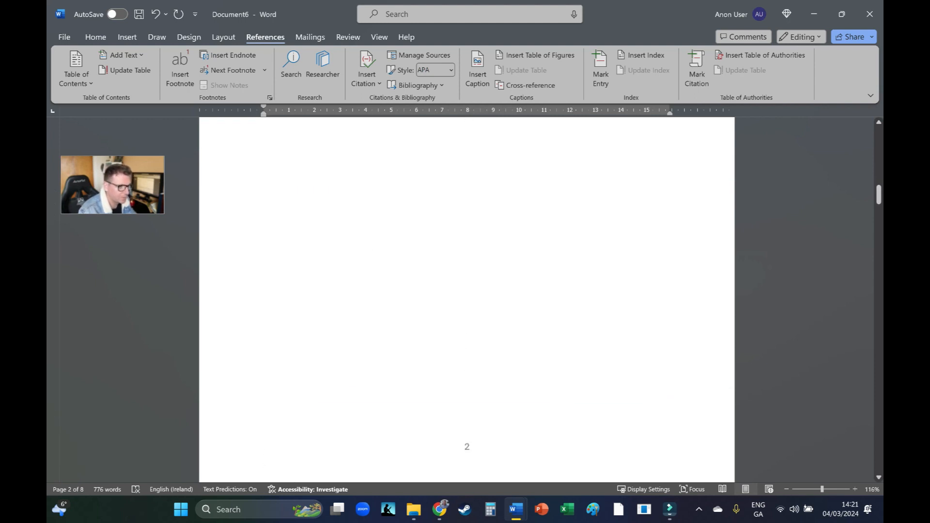
scroll(466, 301, "up", 2)
left_click(265, 278)
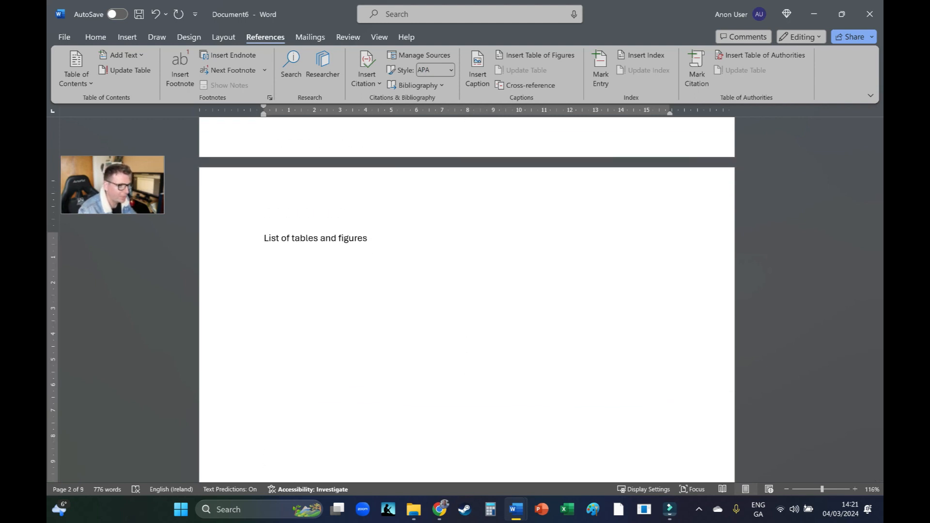
left_click(535, 55)
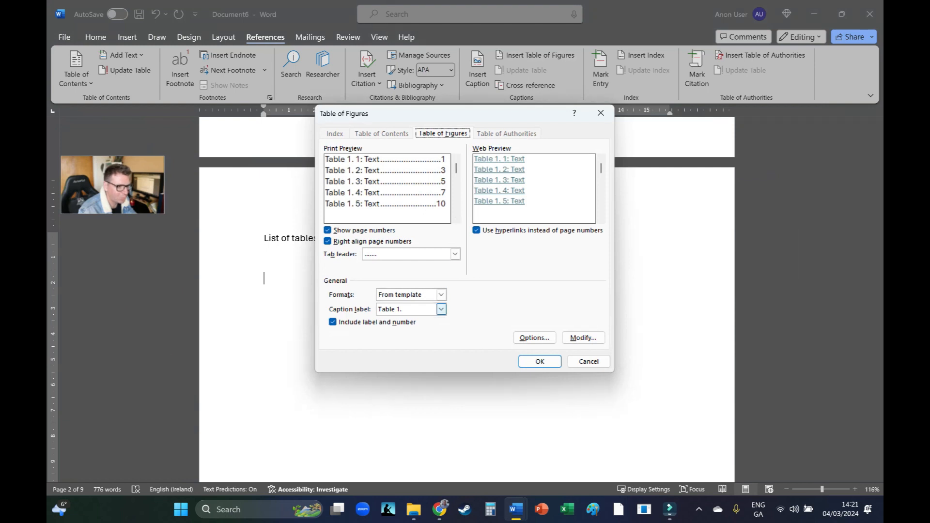
key("Return")
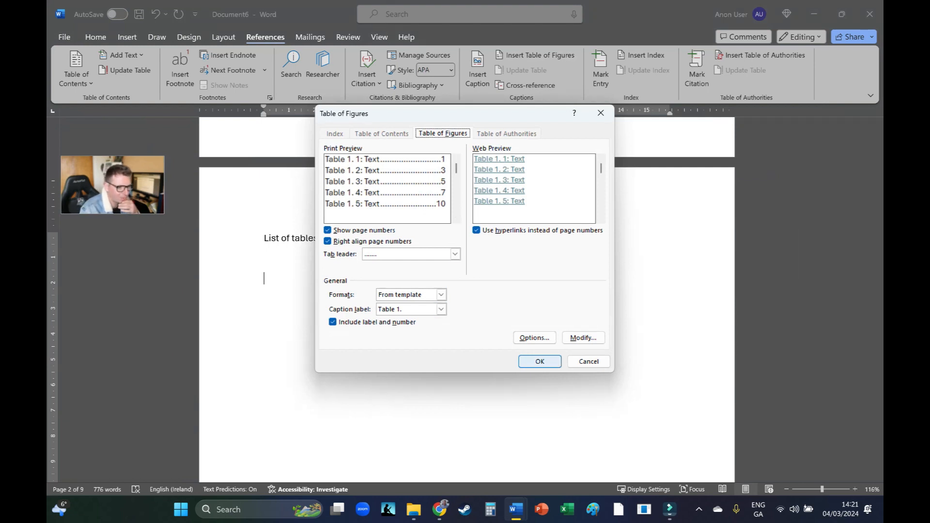
- Copy the study table on page 5 and paste it below the conclusion on page 8
left_click_drag(878, 175, 878, 361)
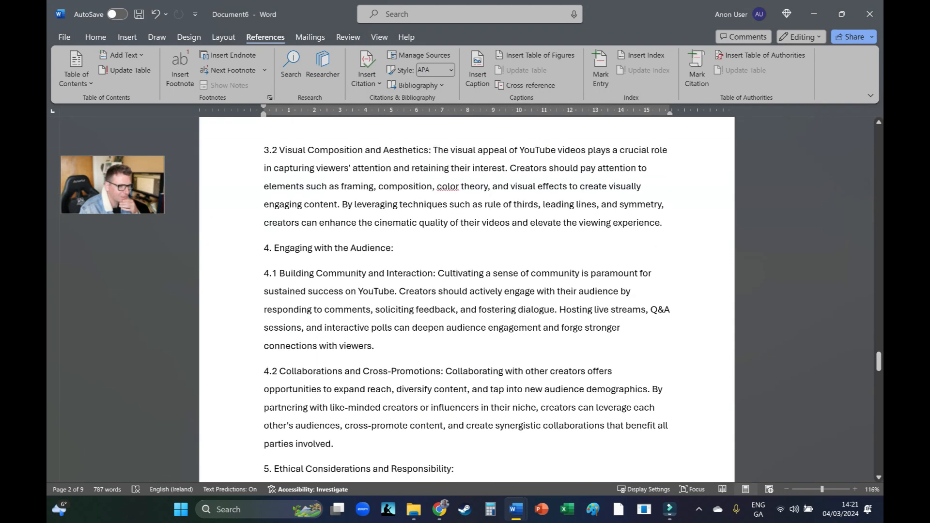
scroll(465, 209, "up", 8)
scroll(465, 210, "up", 8)
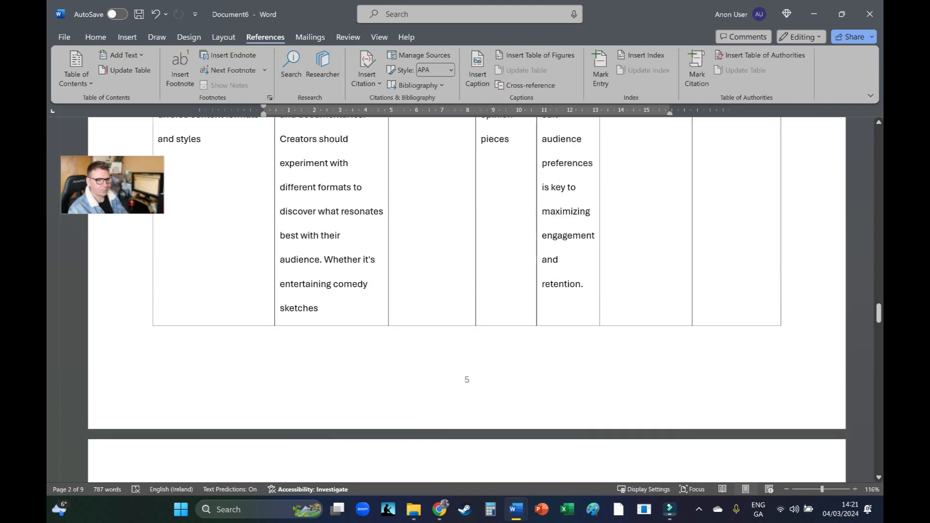
scroll(465, 209, "down", 4)
scroll(465, 210, "up", 2)
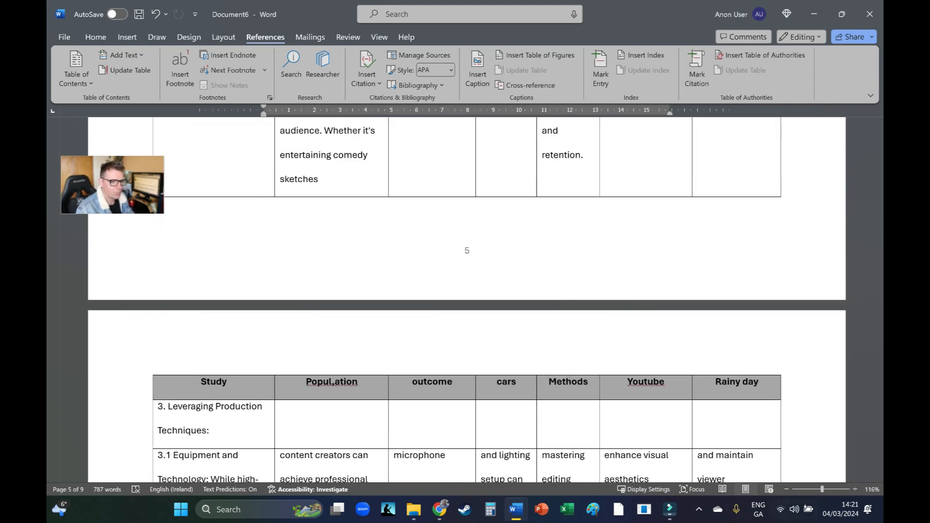
scroll(465, 300, "down", 3)
scroll(465, 299, "up", 1)
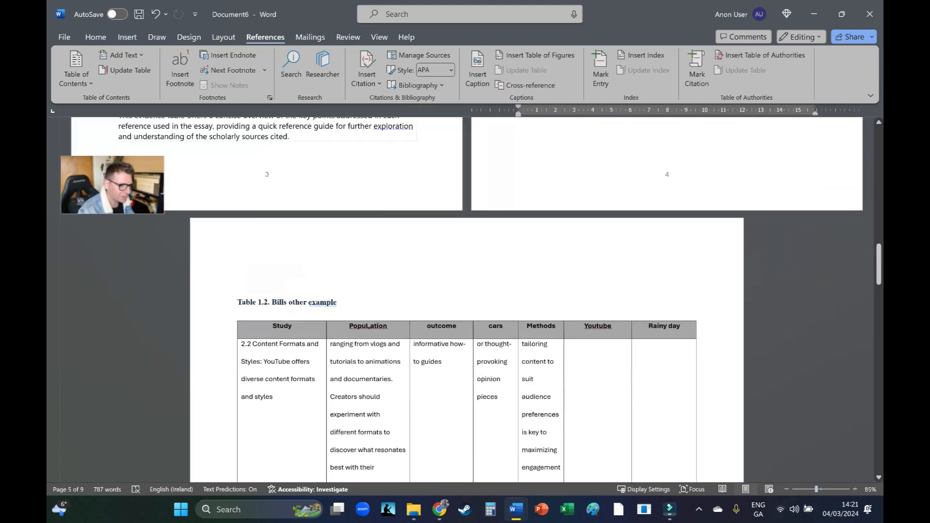
left_click(233, 316)
key("ctrl+c")
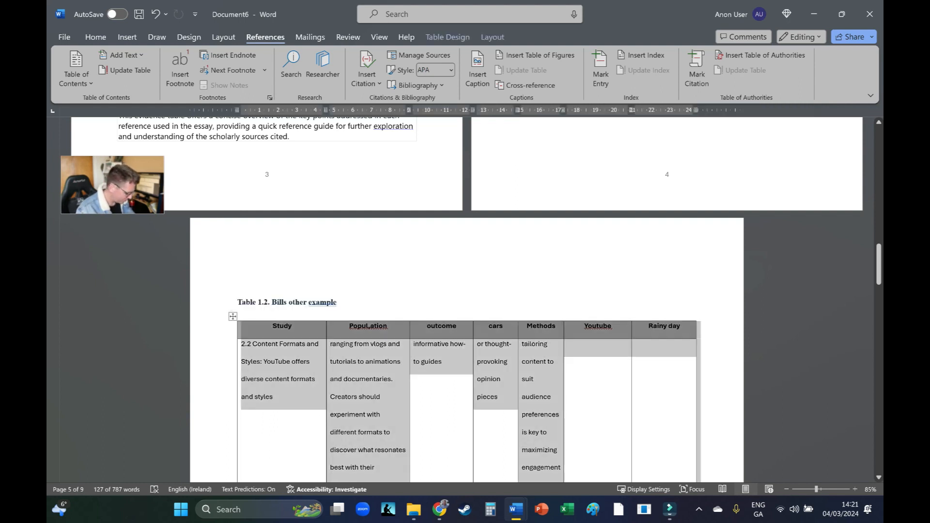
left_click_drag(879, 264, 878, 379)
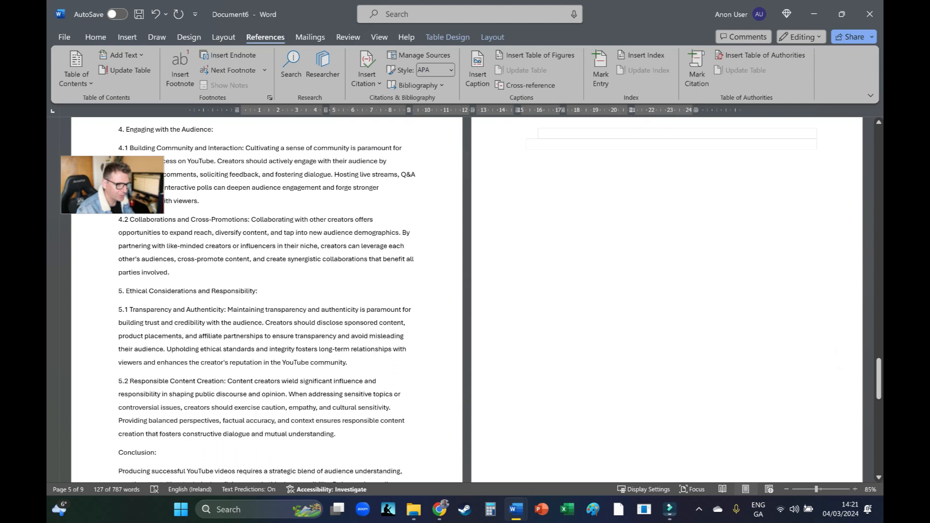
left_click(613, 153)
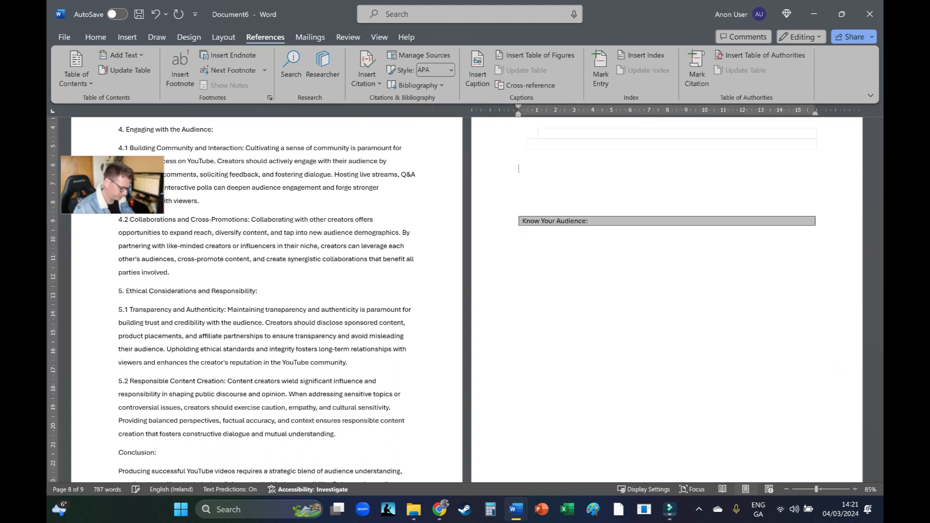
key("ctrl+v")
- Remove the empty lines and frames above the pasted table and enter a title there consisting of a first name and "chapter 2 example"
scroll(465, 299, "up", 10)
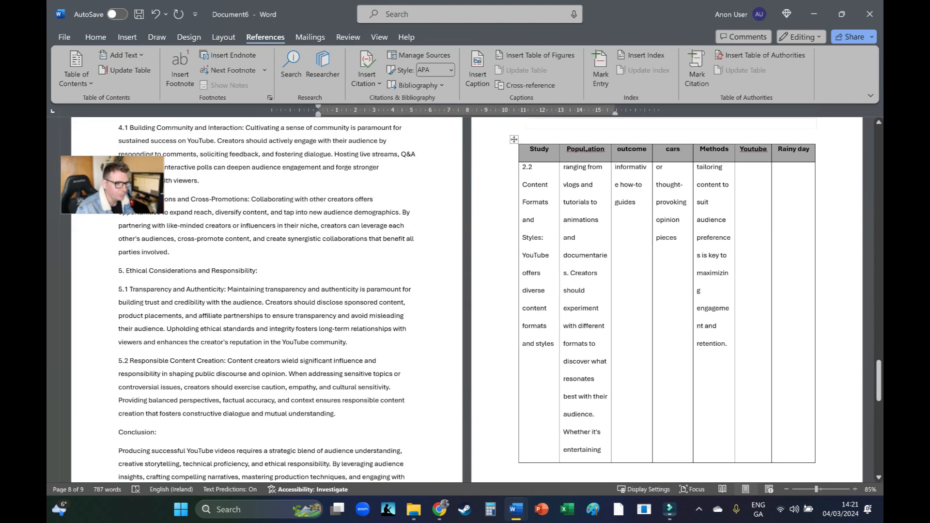
scroll(465, 300, "up", 4)
left_click_drag(519, 270, 528, 306)
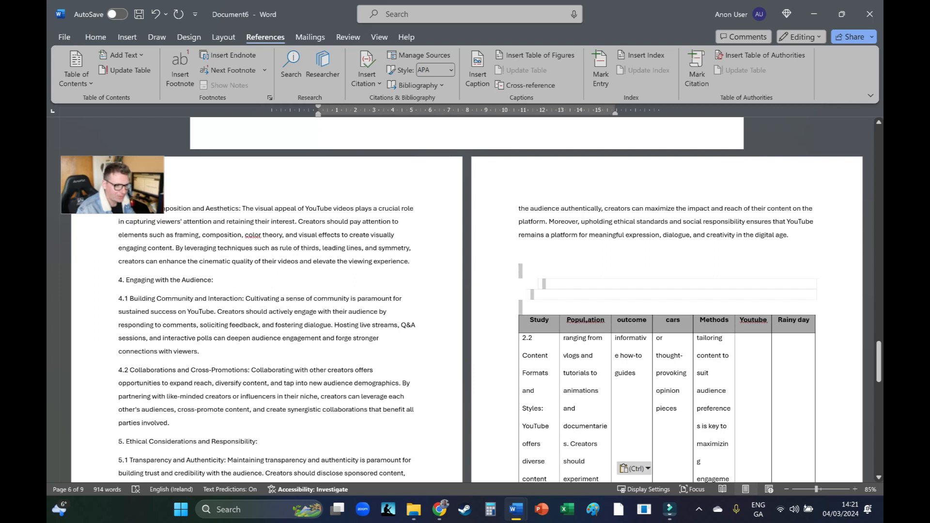
key("BackSpace")
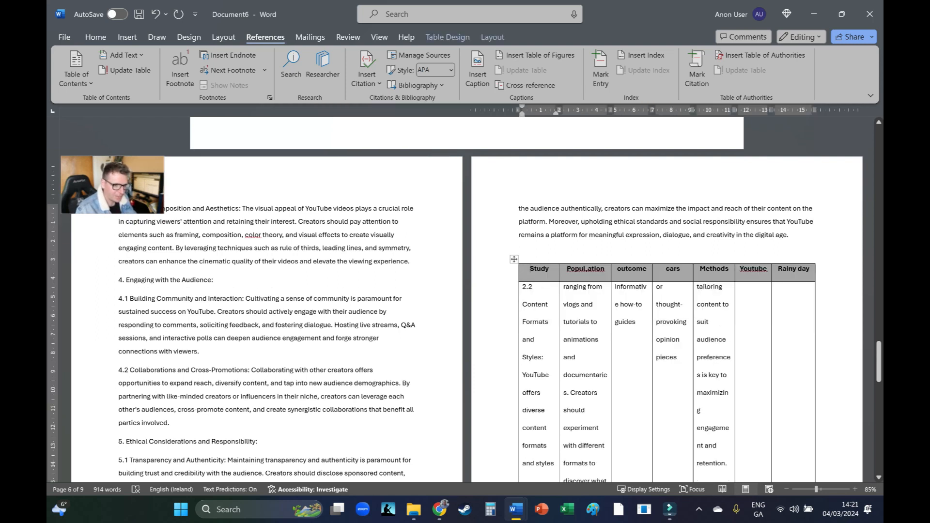
key("Return")
key("Return")
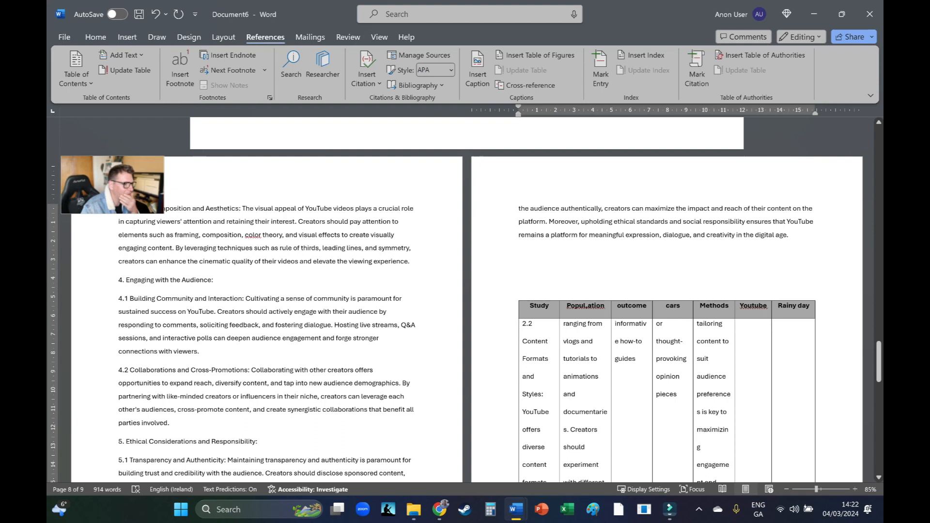
type("bill")
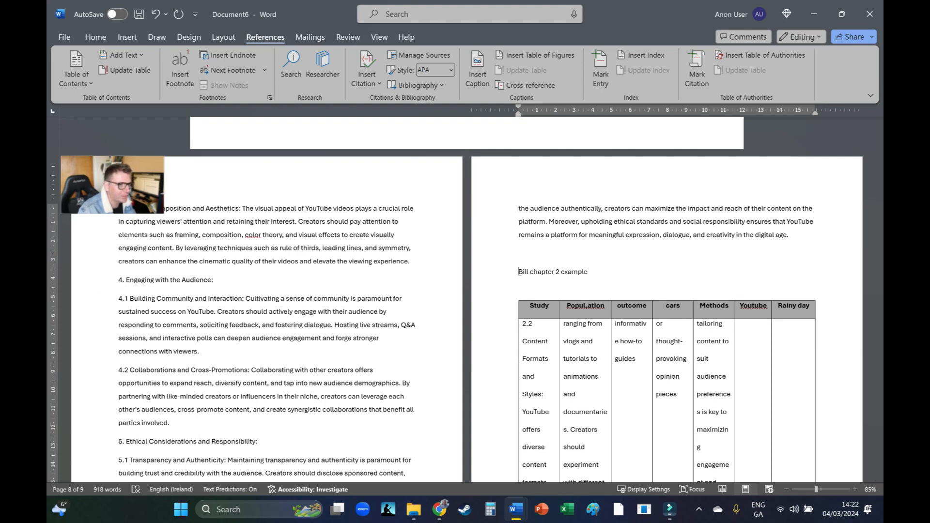
- Create a new caption label named "Table 2." and insert it before the pasted table's title, formatted as "Table 2.1."
left_click(540, 55)
left_click(601, 114)
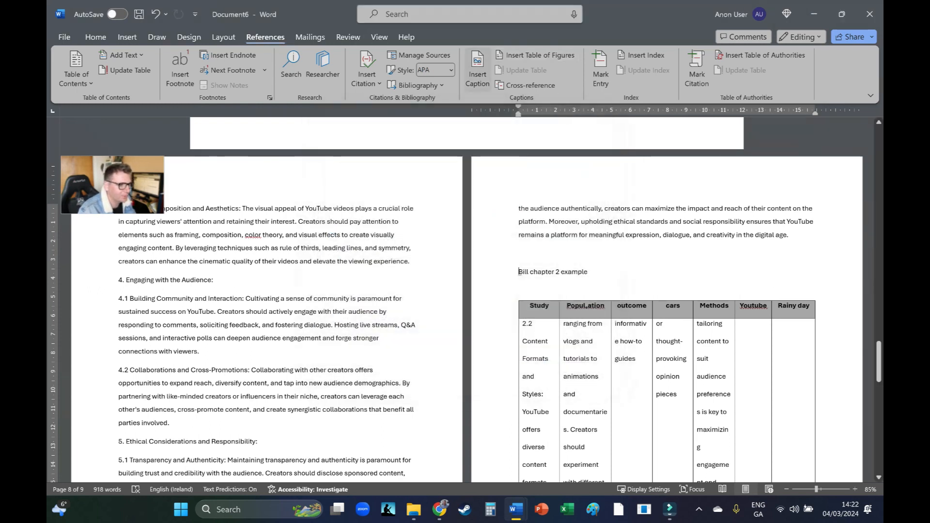
left_click(477, 67)
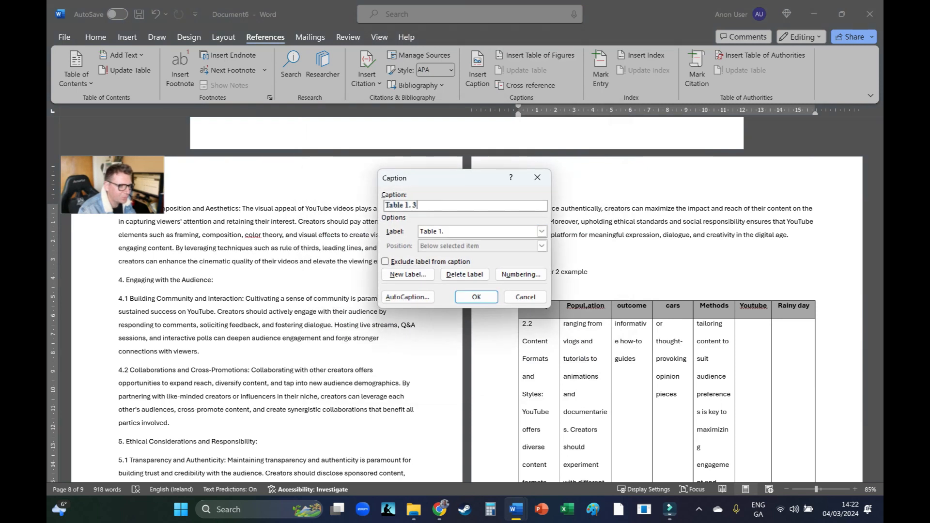
left_click(407, 274)
type("Table 2.")
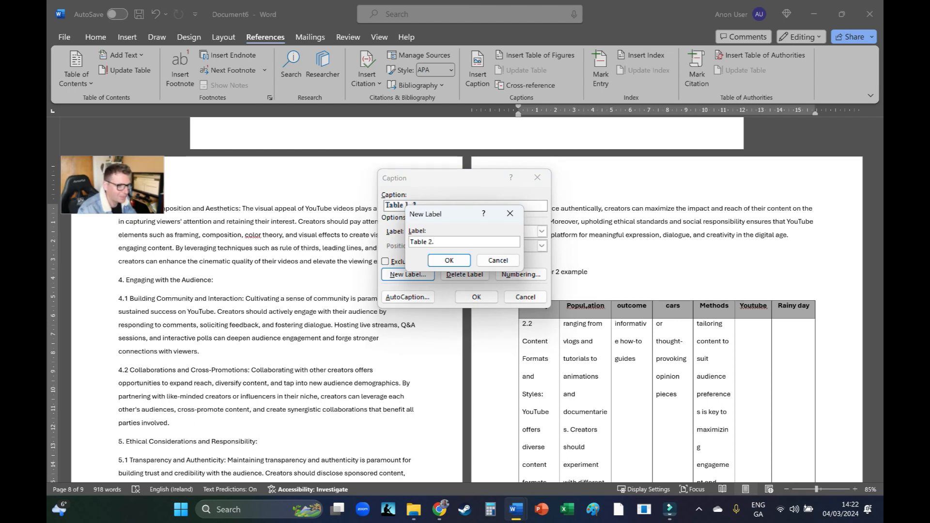
key("Return")
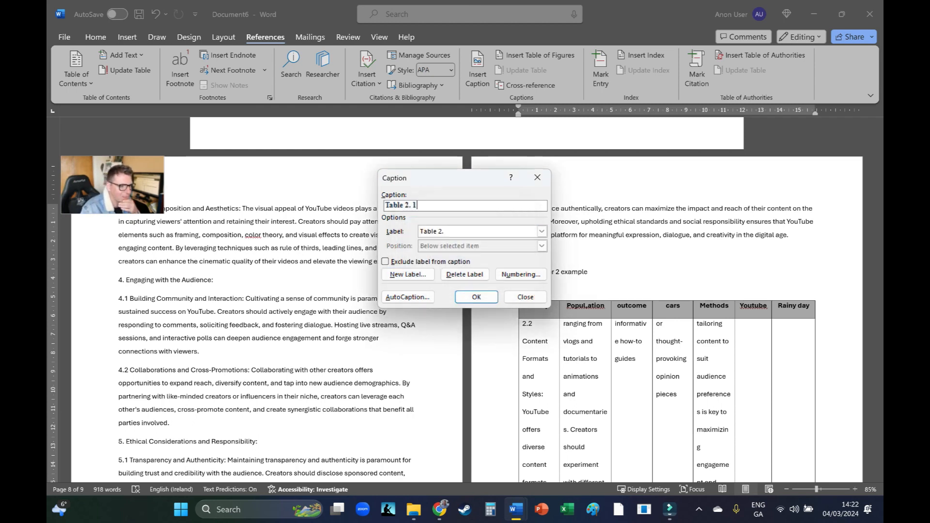
key("Return")
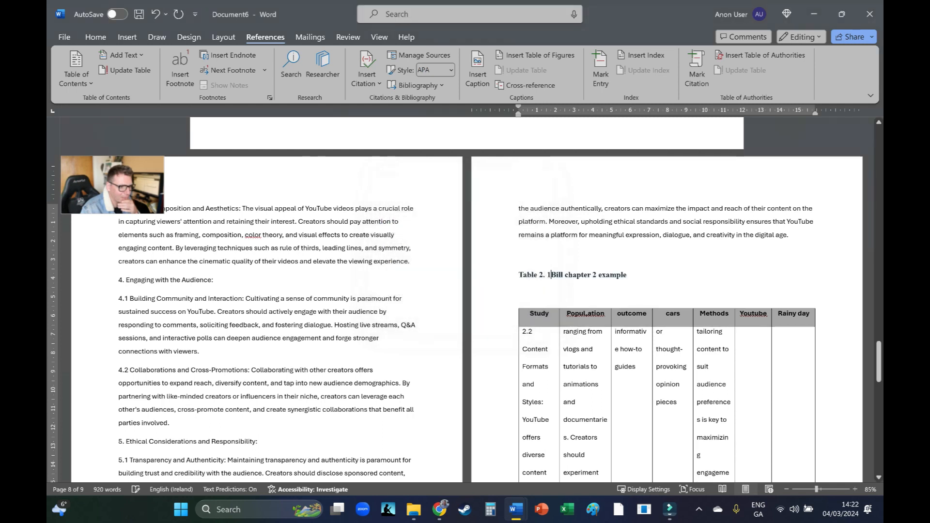
type(".")
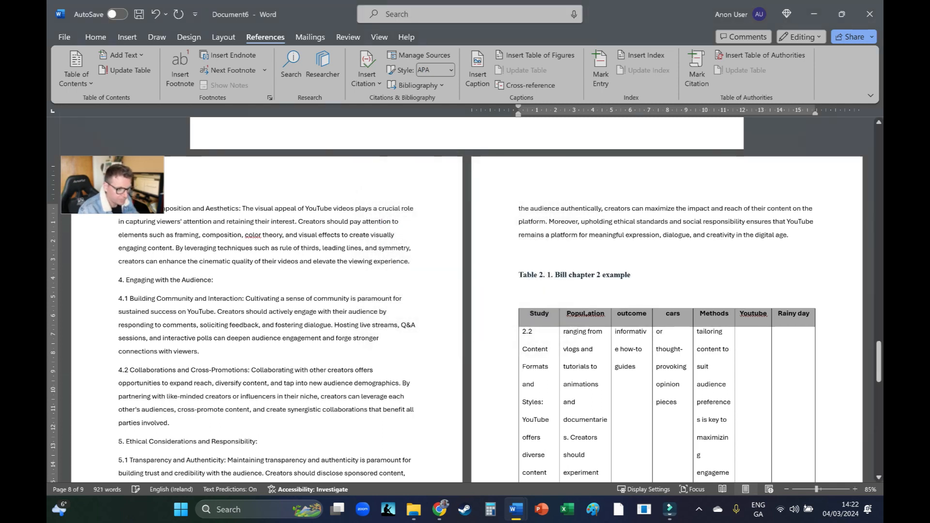
key("BackSpace")
- Insert a second table of figures using the "Table 2." caption label below the existing list on page 2
left_click_drag(879, 353, 879, 137)
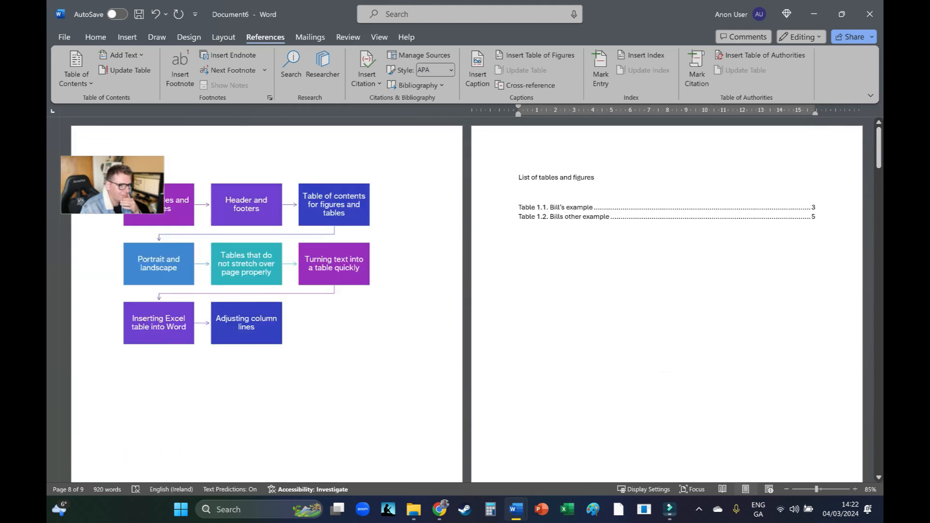
left_click(519, 226)
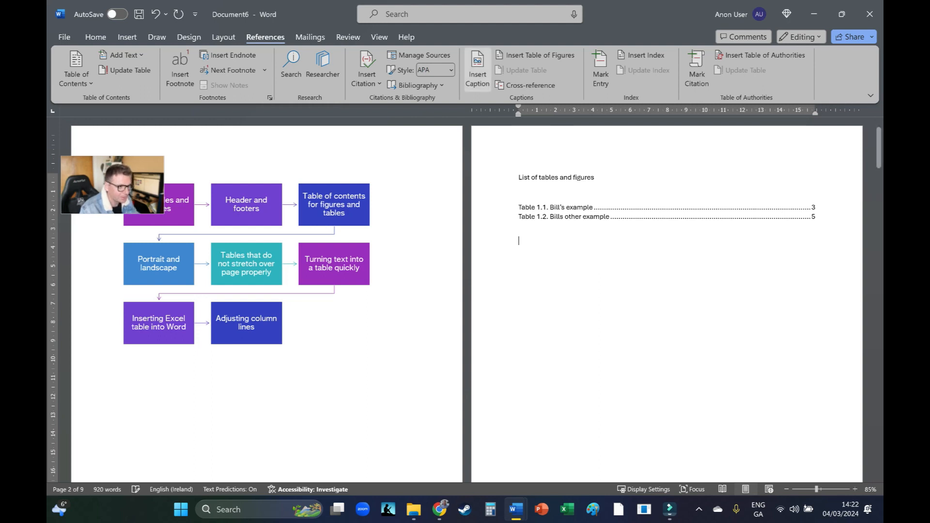
left_click(535, 54)
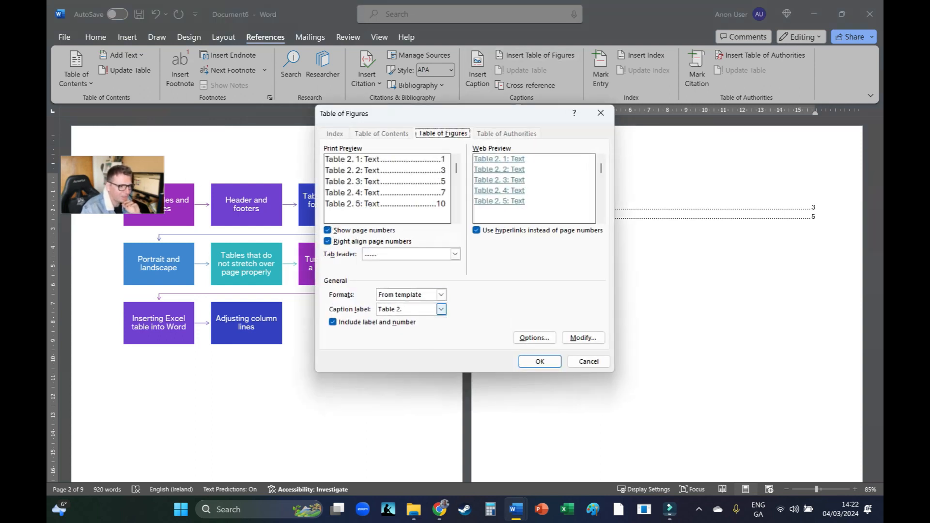
left_click(441, 309)
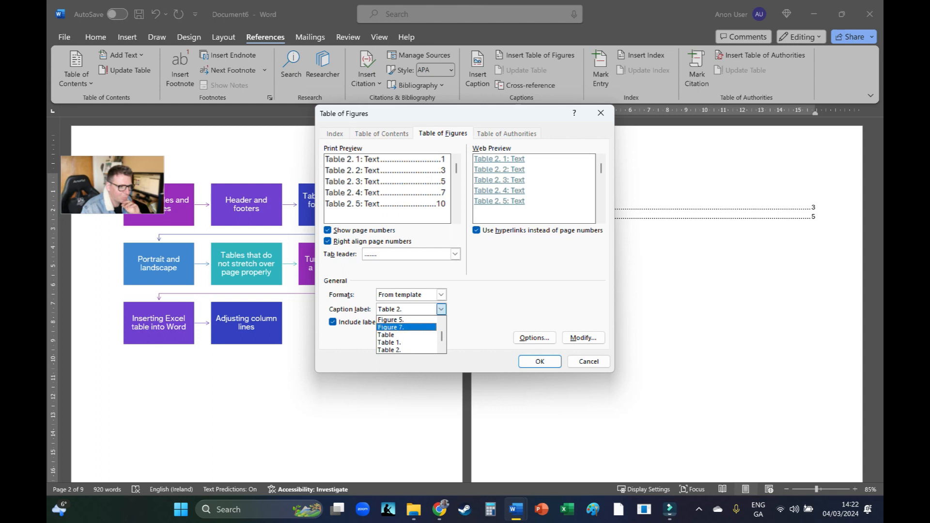
left_click(386, 335)
left_click(539, 362)
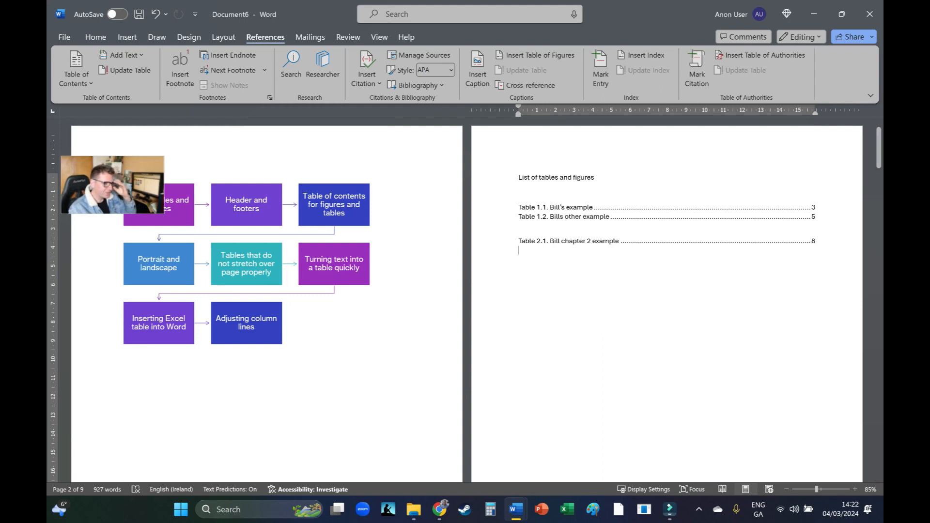
mouse_move(879, 148)
left_mouse_down()
mouse_move(879, 219)
mouse_move(879, 147)
left_mouse_up()
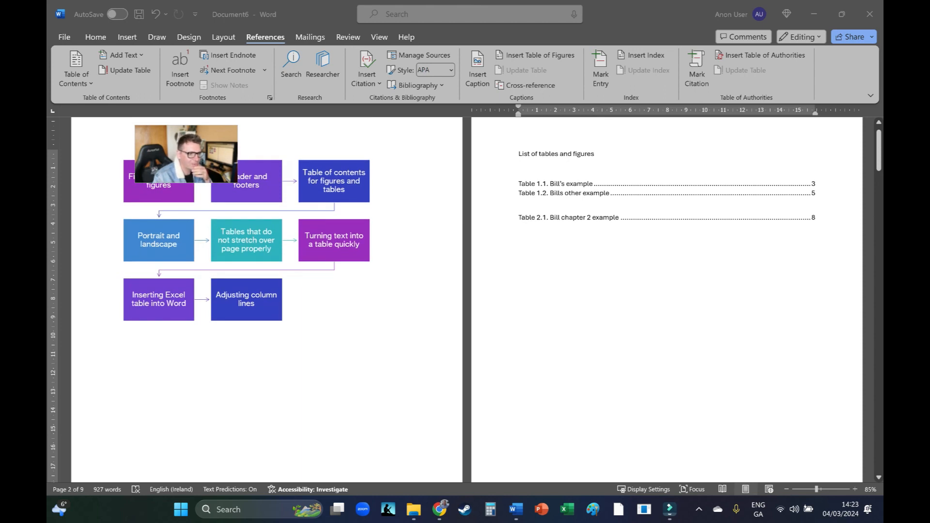
scroll(267, 290, "down", 5)
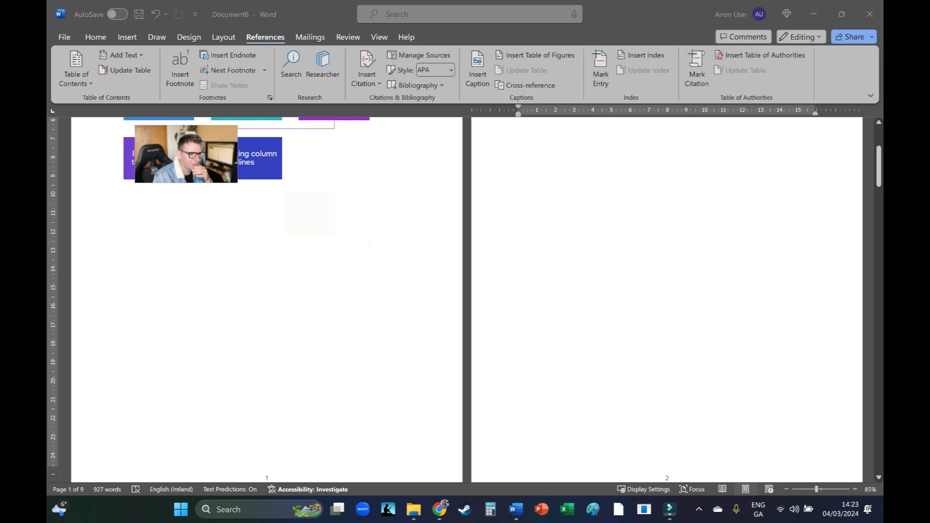
scroll(266, 290, "up", 1)
scroll(266, 291, "down", 3)
left_click_drag(879, 182, 879, 230)
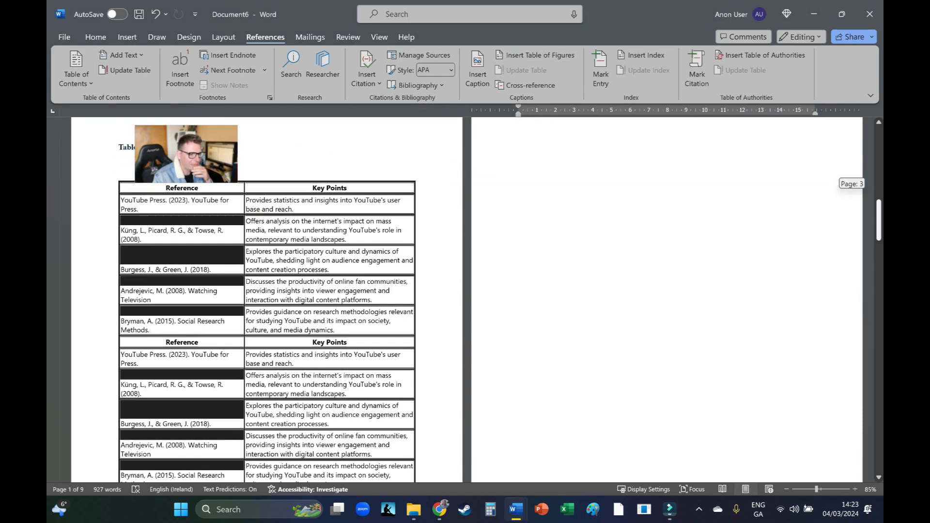
left_click_drag(186, 154, 648, 240)
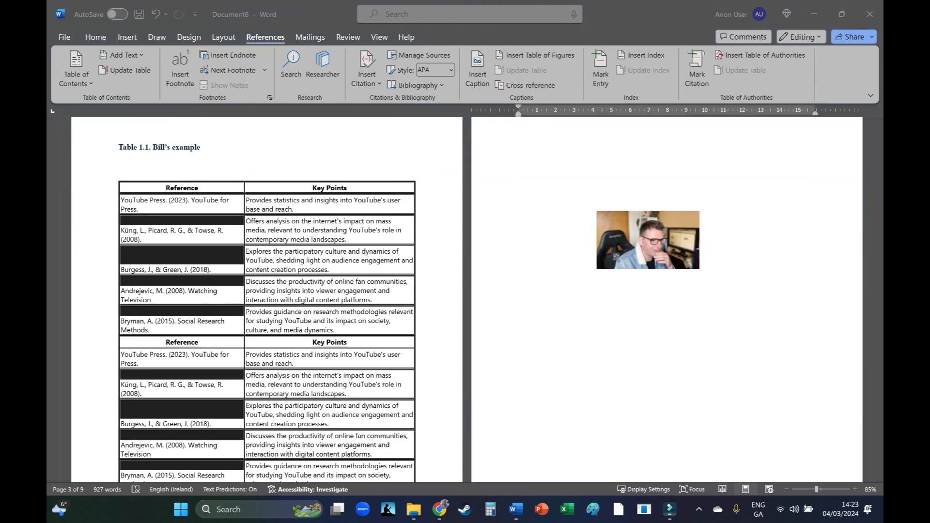
left_click_drag(879, 219, 879, 308)
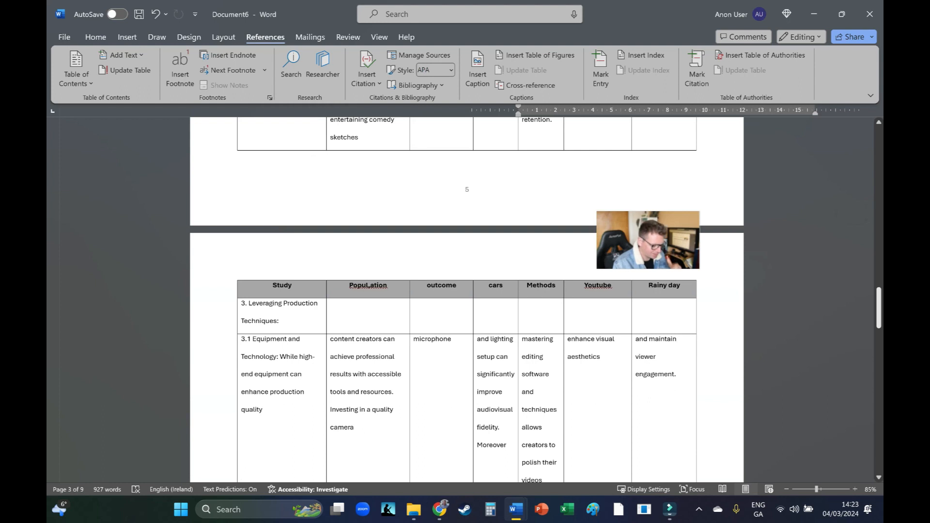